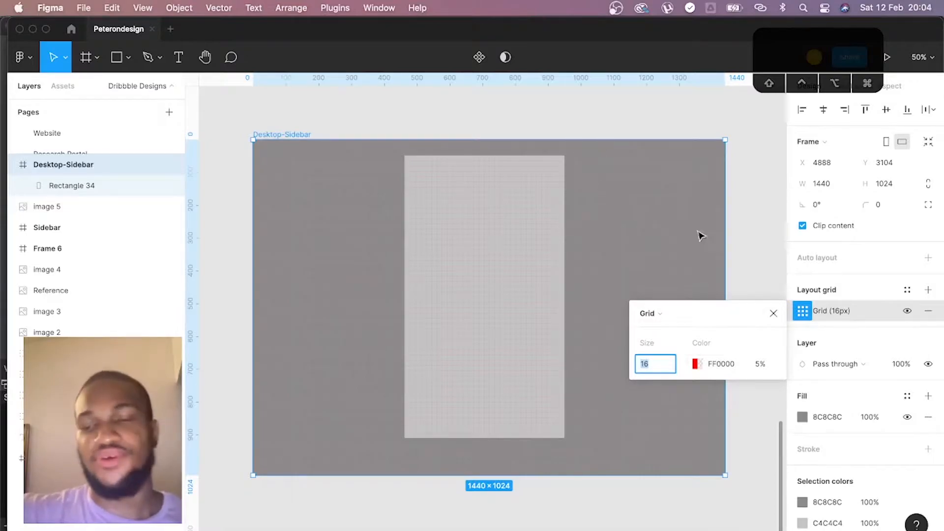
- Center Rectangle 34 horizontally and vertically within the Desktop-Sidebar frame
click(774, 314)
click(476, 186)
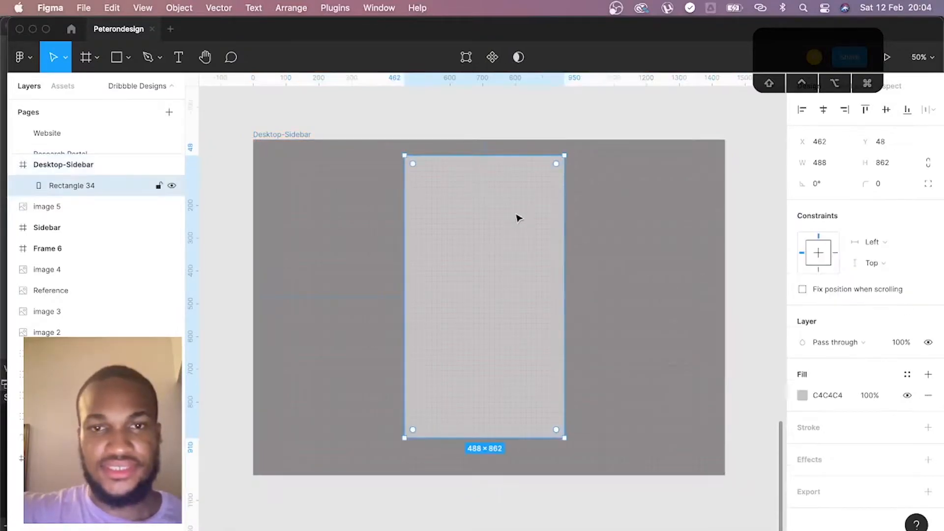
click(823, 110)
click(886, 109)
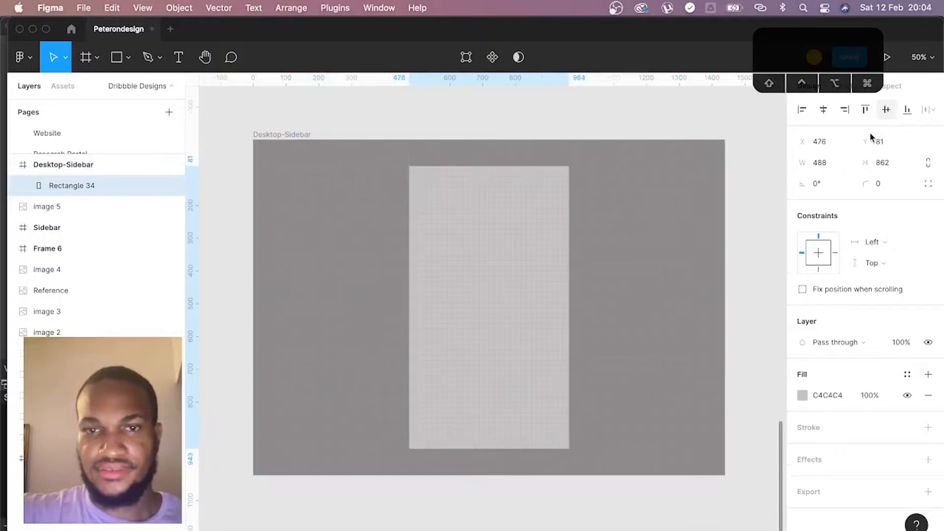
- Rename the rectangle layer as Background-Sidebar and set its corner radius to 8
double_click(78, 190)
text(Sidebar)
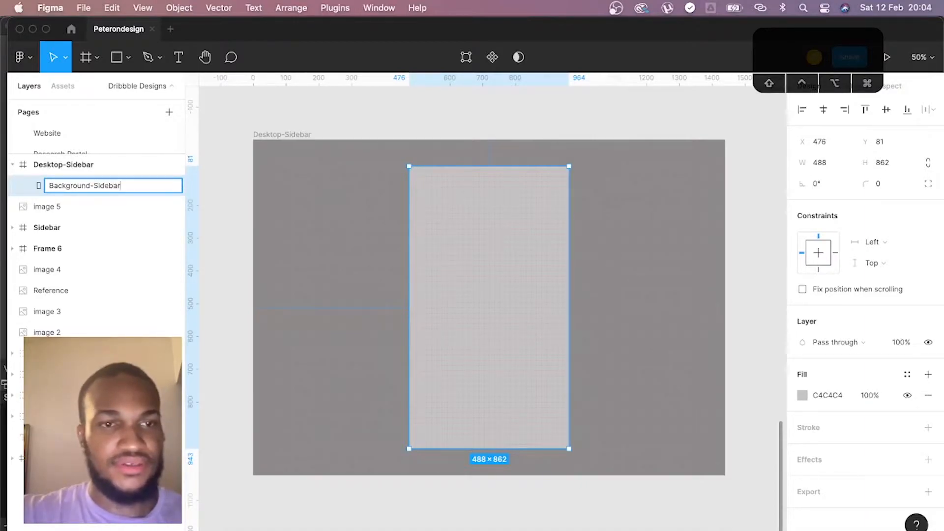
key(Return)
click(891, 187)
key(Return)
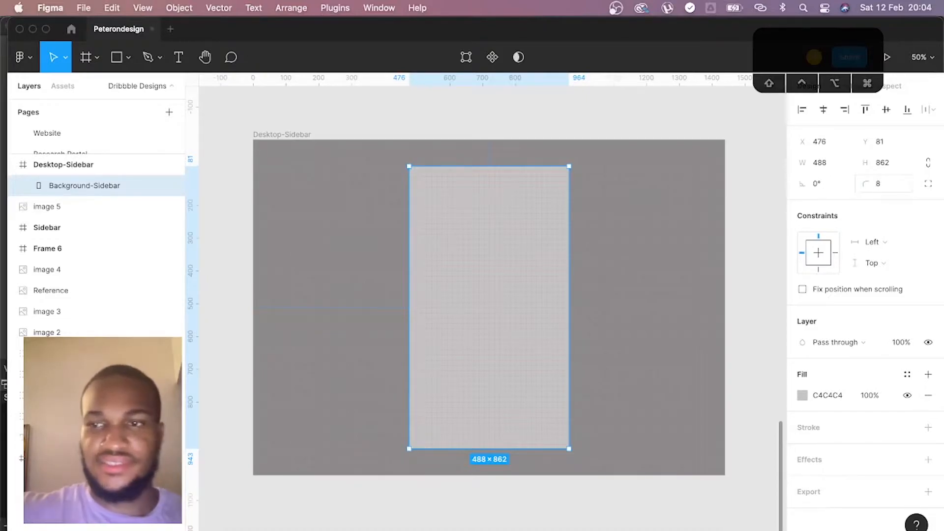
click(764, 207)
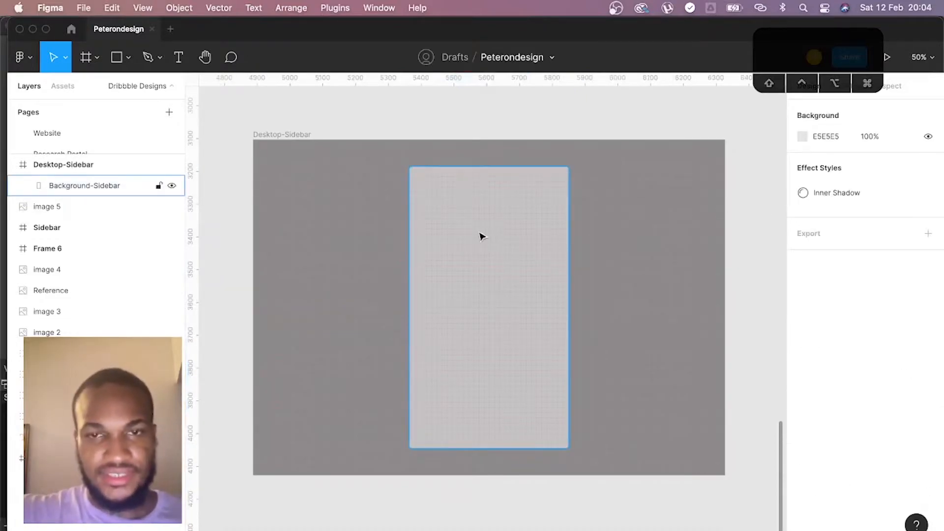
- Draw a 16 × 16 circle near the upper-left corner of the sidebar background and fill it with white FFFFFF
key(super+equal)
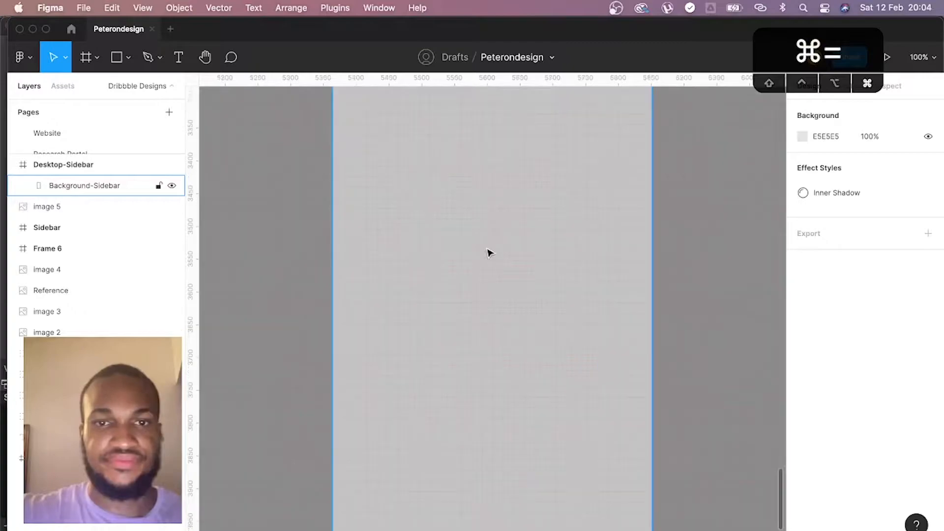
drag(491, 193, 451, 232)
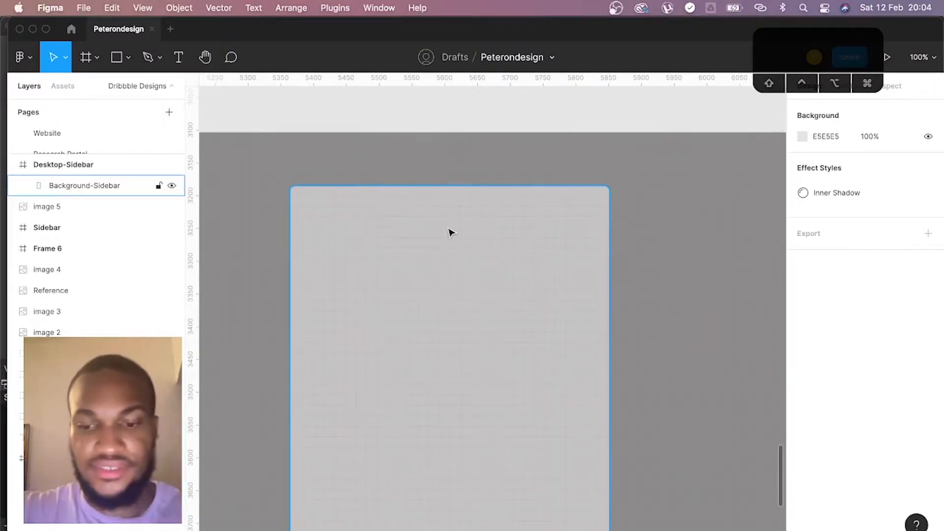
key(o)
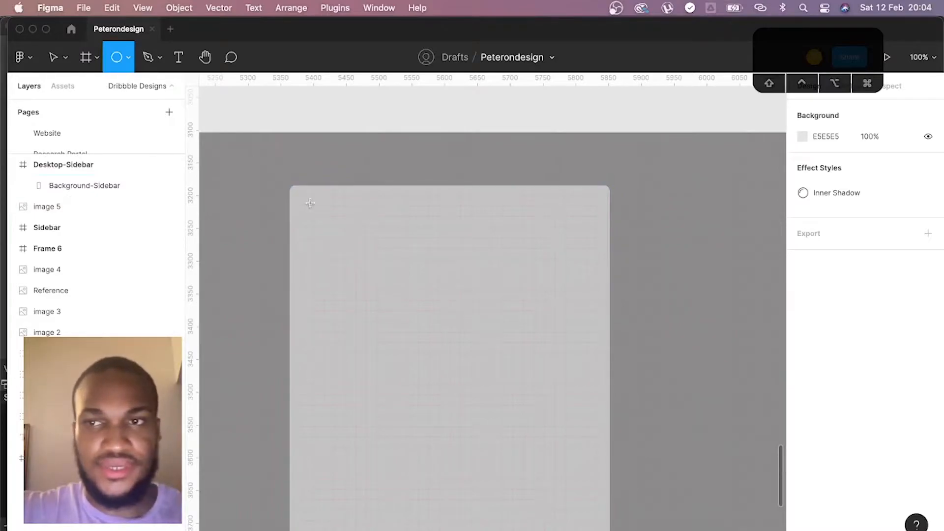
drag(314, 207, 322, 215)
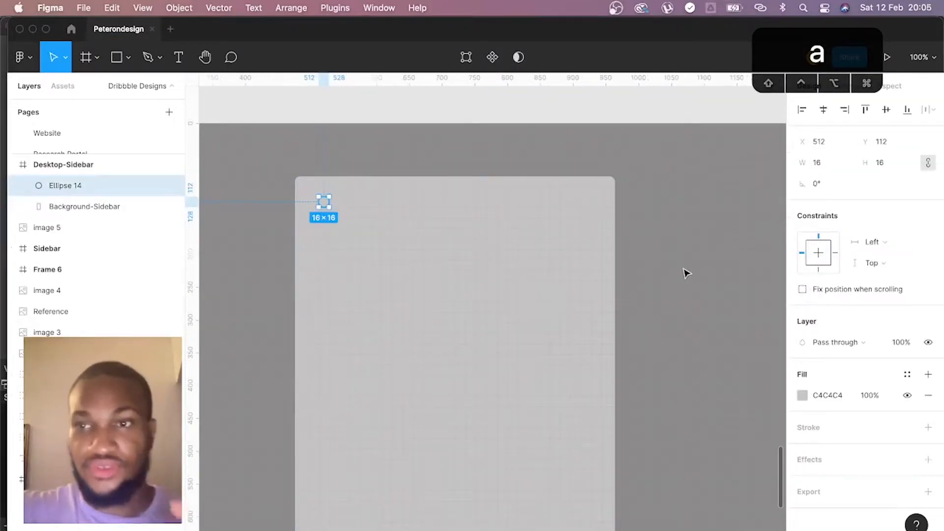
click(803, 395)
drag(657, 297, 550, 169)
- Rename the new circle layer as Button-Menu
double_click(78, 185)
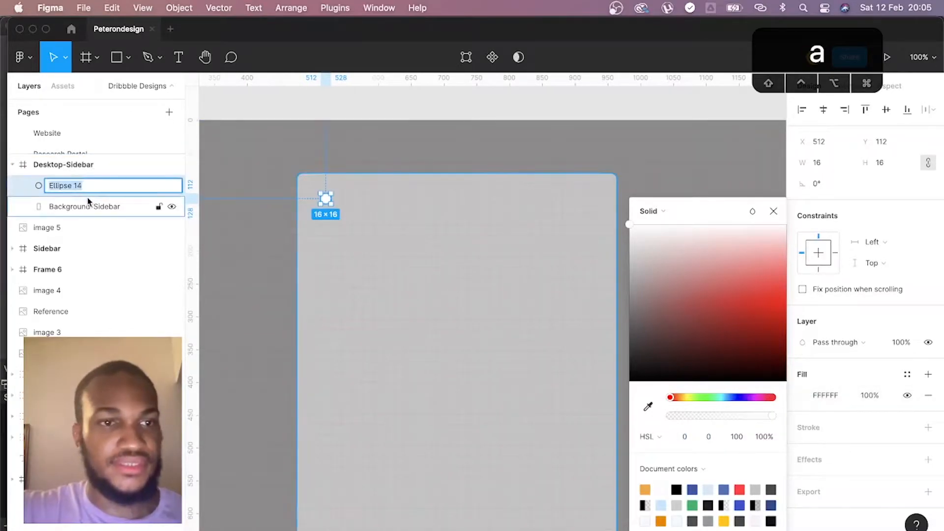
text(We)
key(BackSpace)
key(BackSpace)
text(Button)
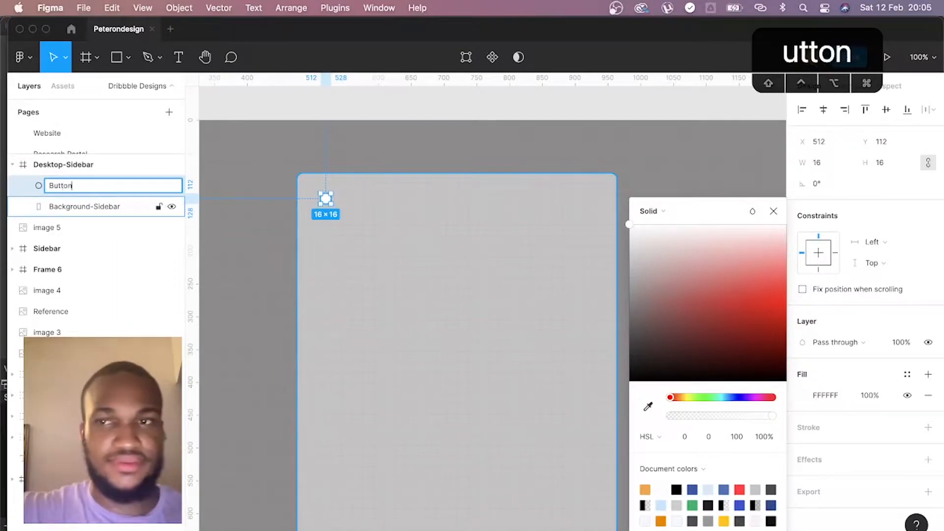
text(-Menu)
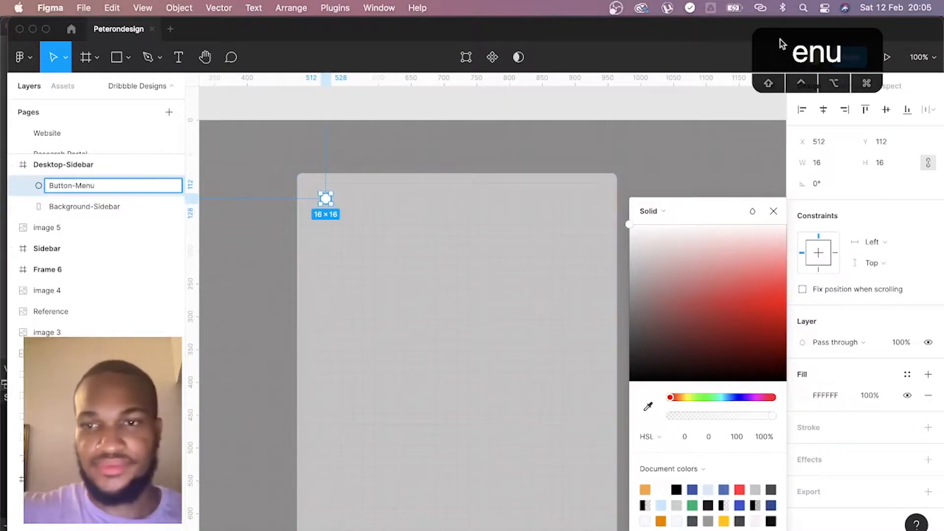
click(772, 212)
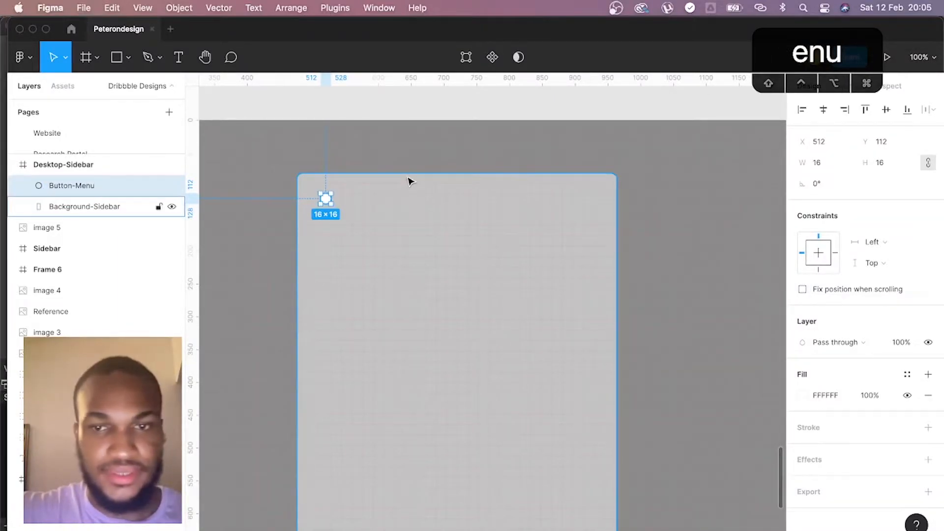
- Fill the Button-Menu circle with red D55454 and set its height to 8 with proportions locked
click(801, 396)
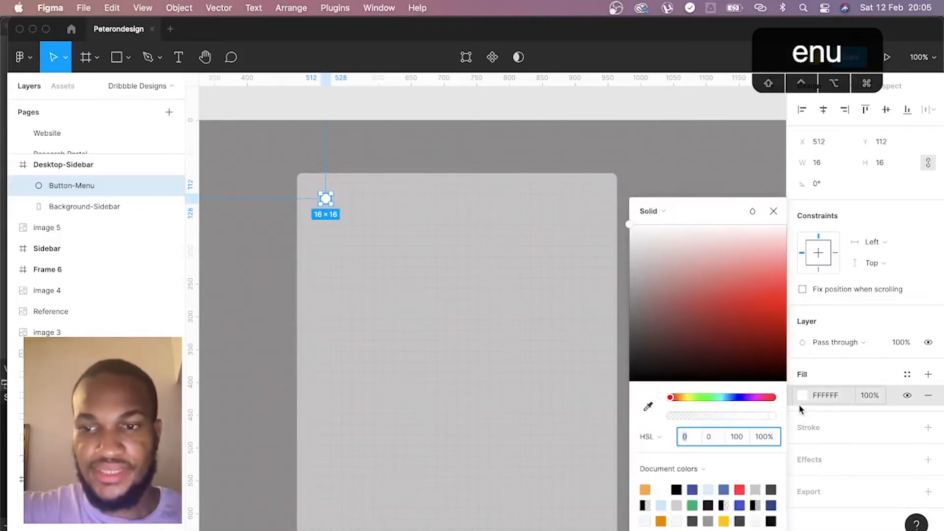
click(725, 288)
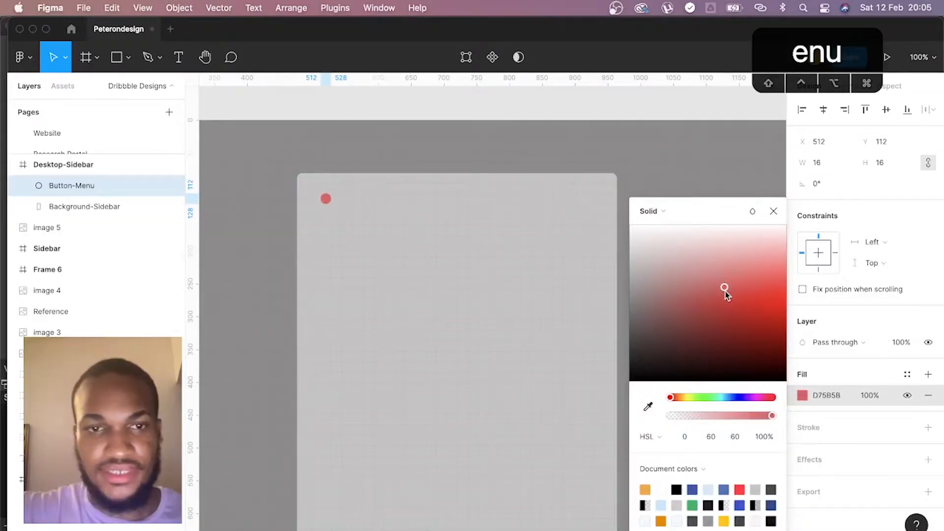
drag(725, 294, 726, 294)
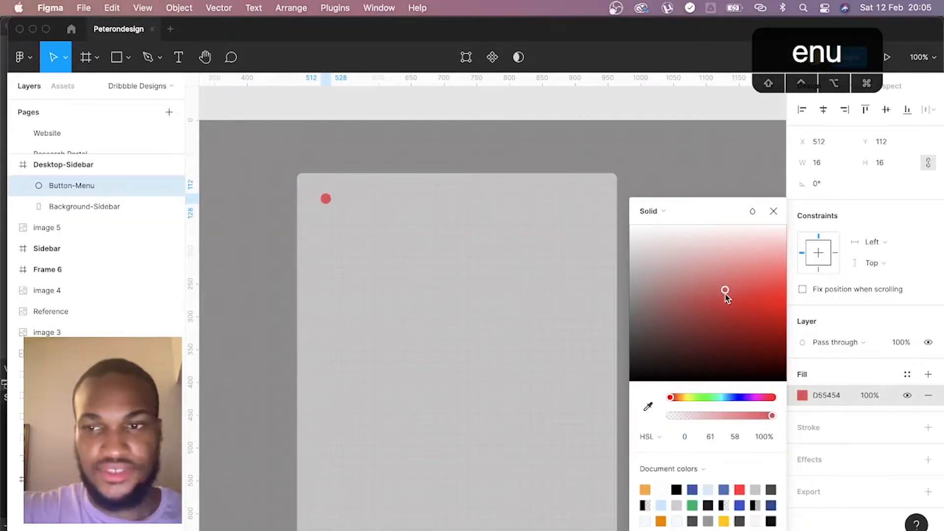
click(888, 169)
text(8)
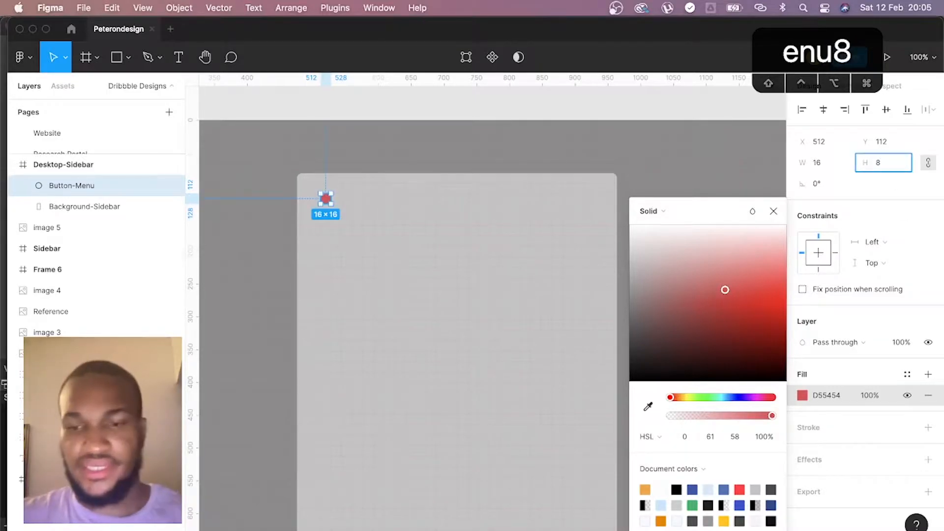
key(Return)
click(426, 171)
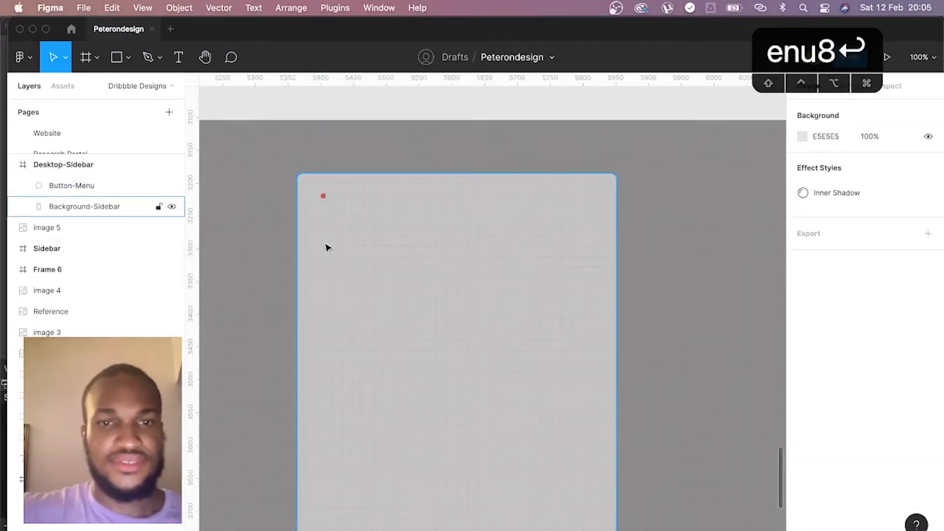
- Duplicate the circle into a row of red, yellow and green dots in a horizontal auto layout named Buttons-Menu, spaced 8 apart
click(323, 197)
drag(323, 198, 341, 202)
key(shift+a)
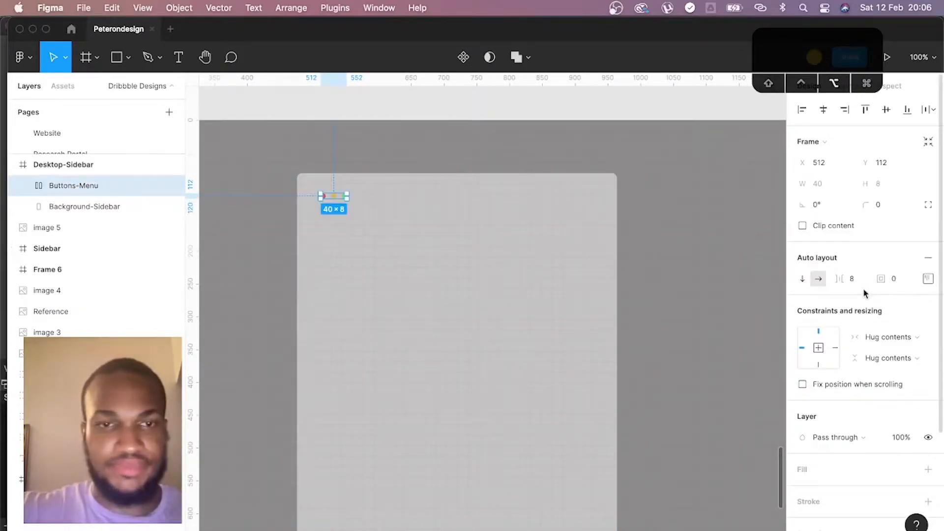
- Nudge Buttons-Menu until it sits 40 px from both the top and left edges of the sidebar background
key(alt+0)
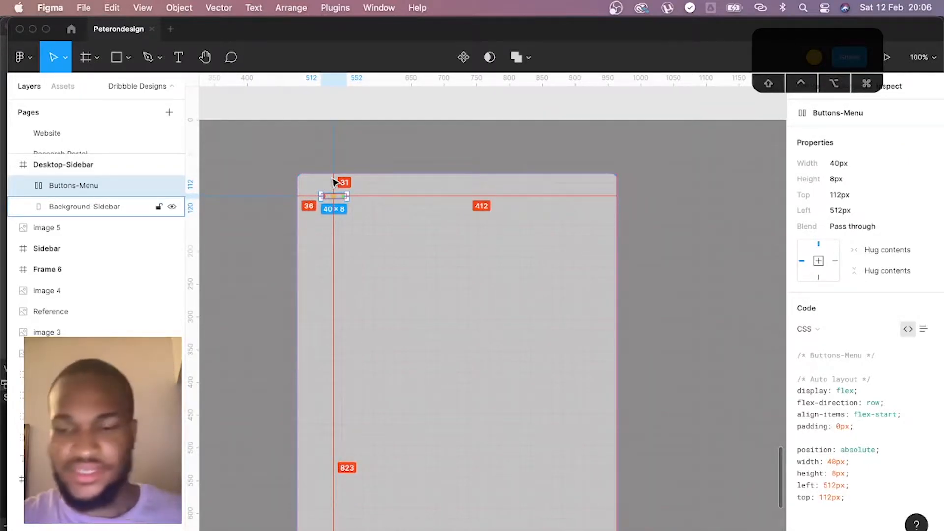
key(Down)
key(Down)
key(Down)
key(Down)
key(Down)
key(Down)
key(Down)
key(Down)
key(Down)
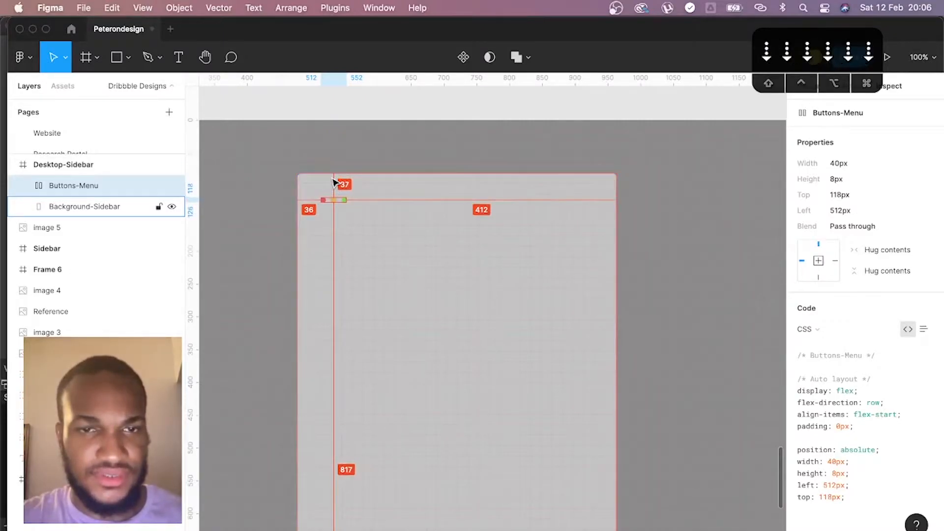
key(Right)
key(Right)
key(Right)
key(Right)
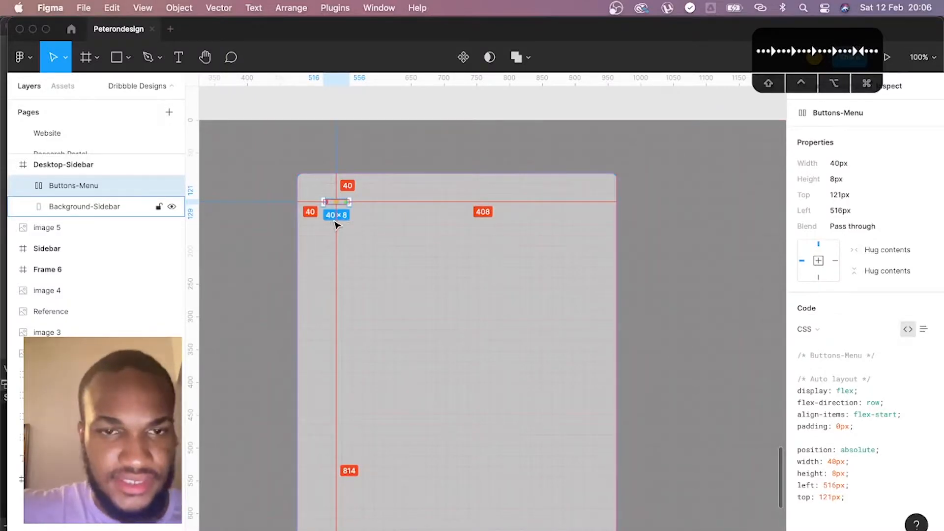
- Place vertical guides on the sidebar background's side edges at 476 and 964, and 40 px inside them at 516 and 924
drag(192, 216, 323, 224)
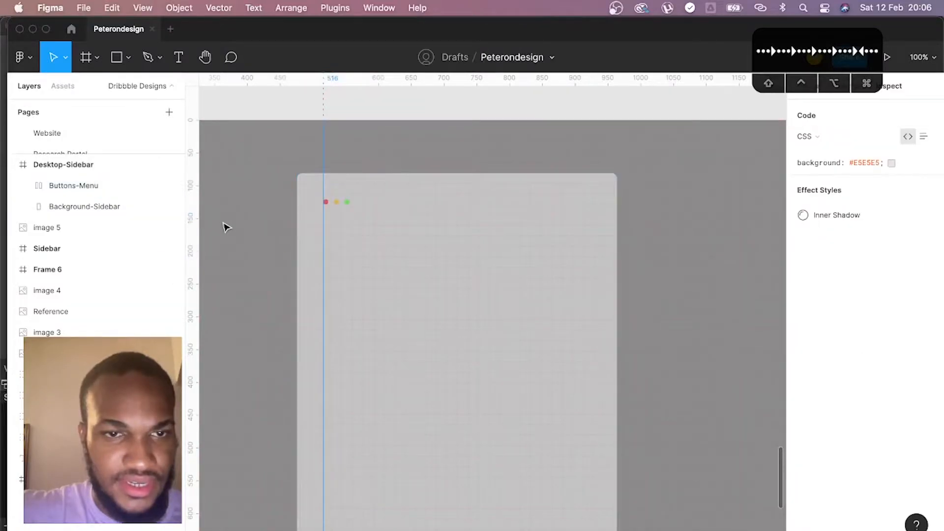
drag(202, 220, 274, 216)
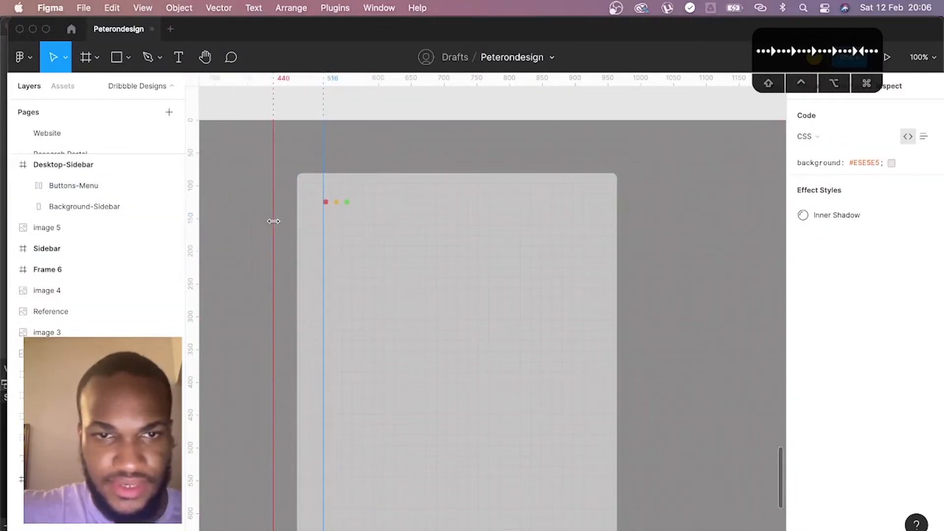
click(412, 202)
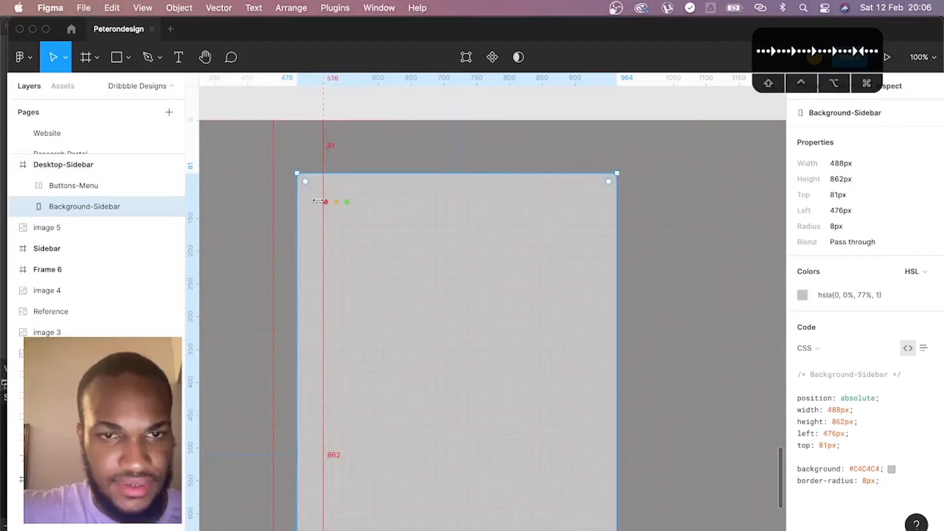
drag(282, 204, 298, 200)
drag(299, 145, 324, 145)
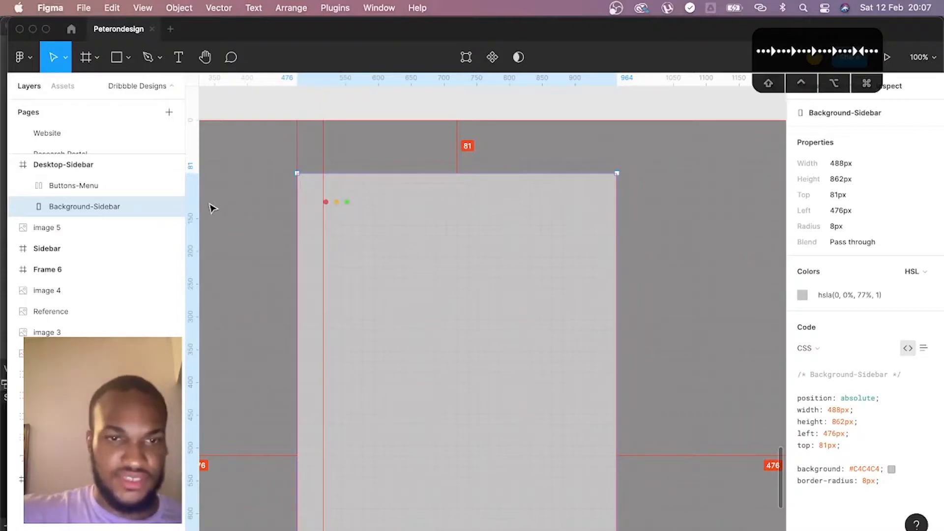
drag(198, 204, 617, 206)
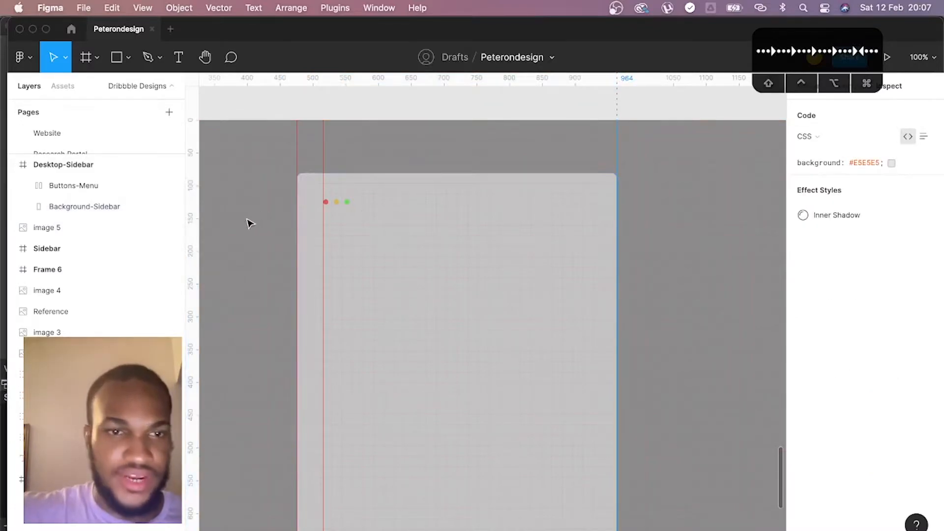
drag(191, 215, 591, 217)
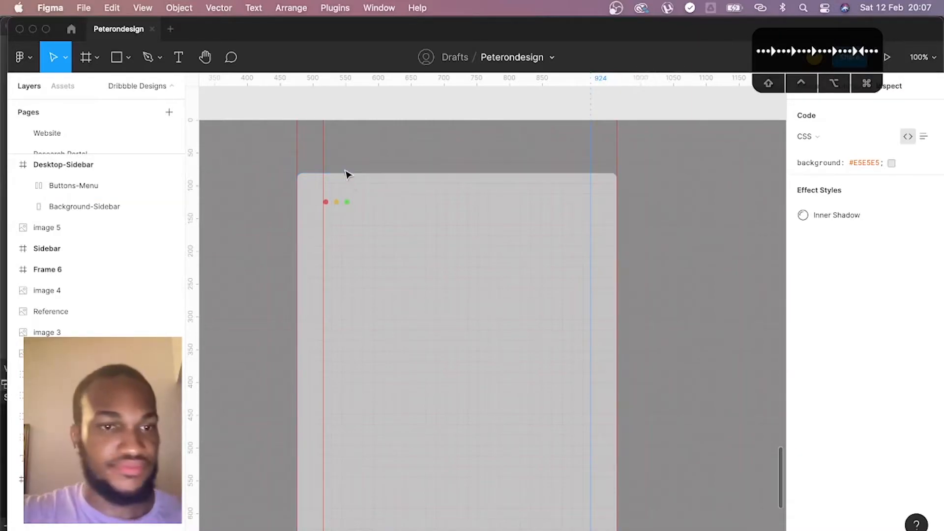
- Draw a circle about 51 × 51 below Buttons-Menu, starting at the 516 guide, and fill it with white FFFFFF
click(343, 202)
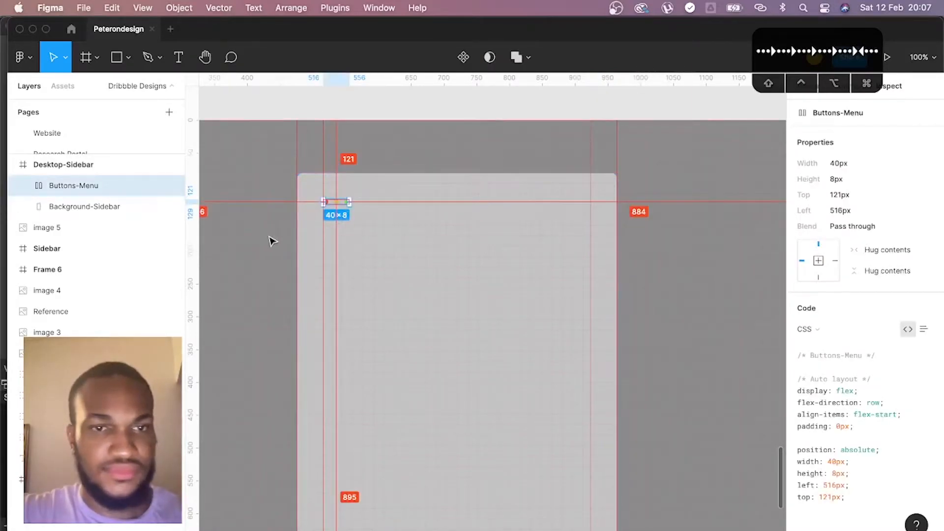
scroll(447, 238, down, 2)
key(o)
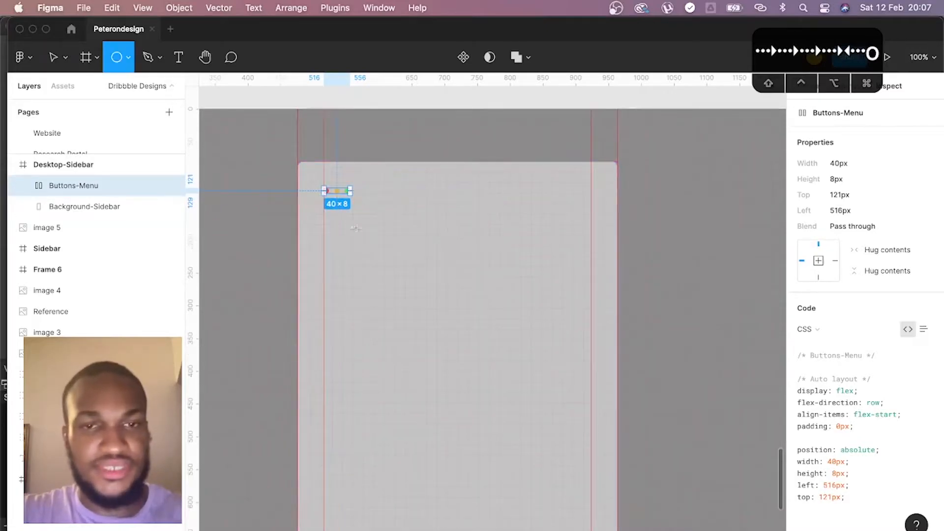
drag(324, 213, 357, 252)
key(alt)
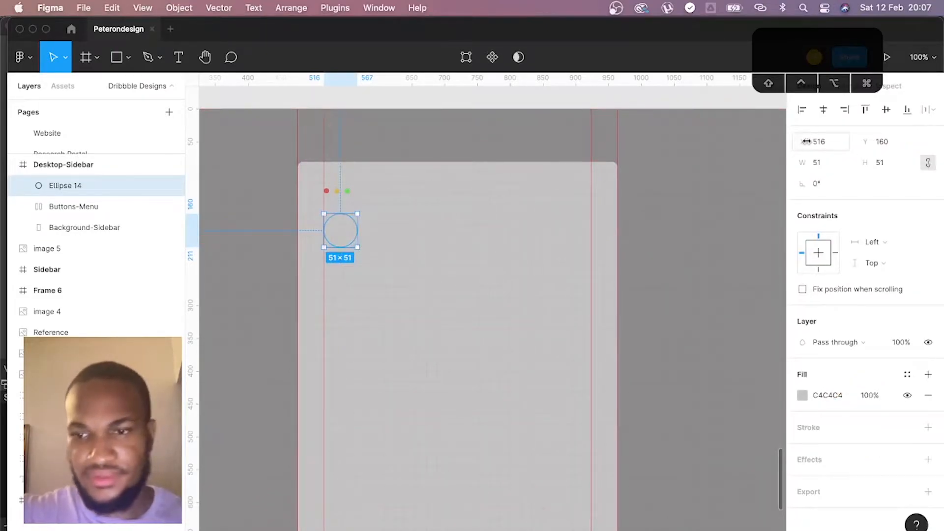
click(803, 395)
click(738, 314)
drag(596, 162, 497, 117)
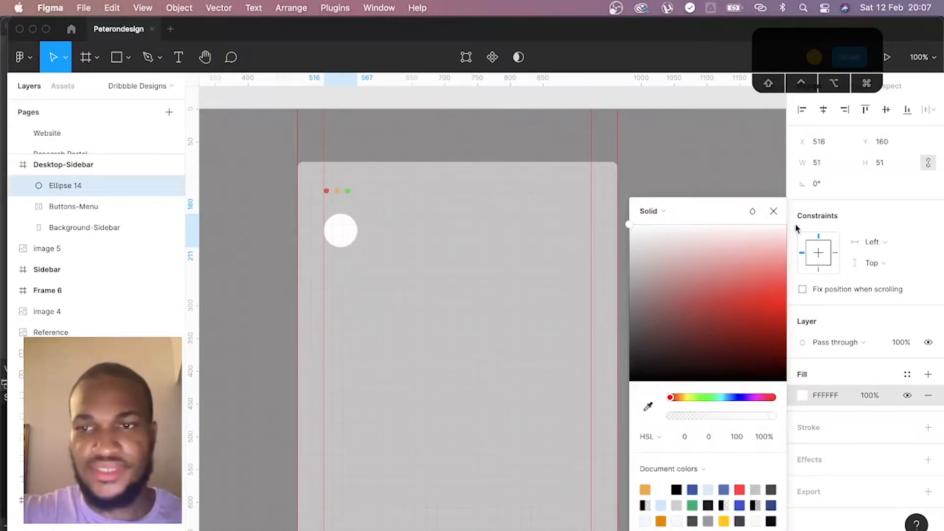
click(783, 214)
- Set the white circle's height to 16*4 with proportions locked, making it 64 × 64
click(902, 164)
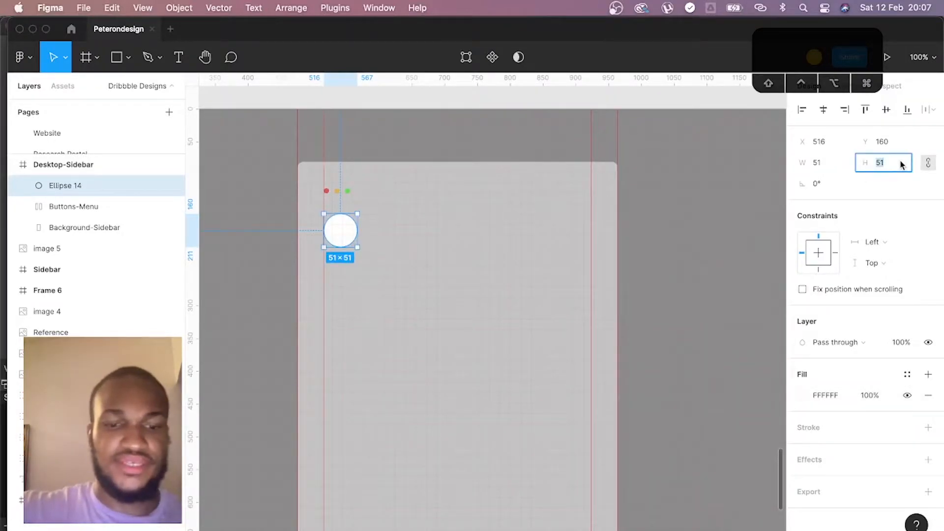
text(16*4)
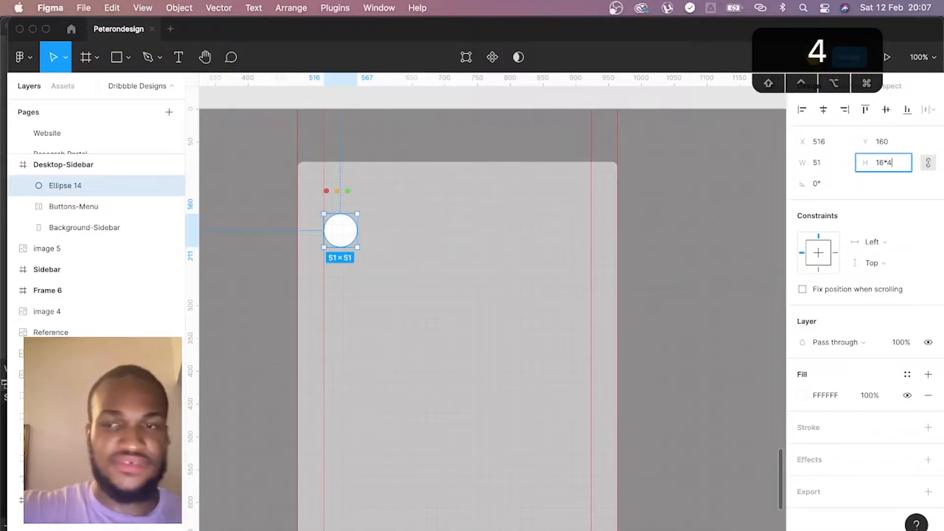
key(Return)
click(903, 164)
click(903, 167)
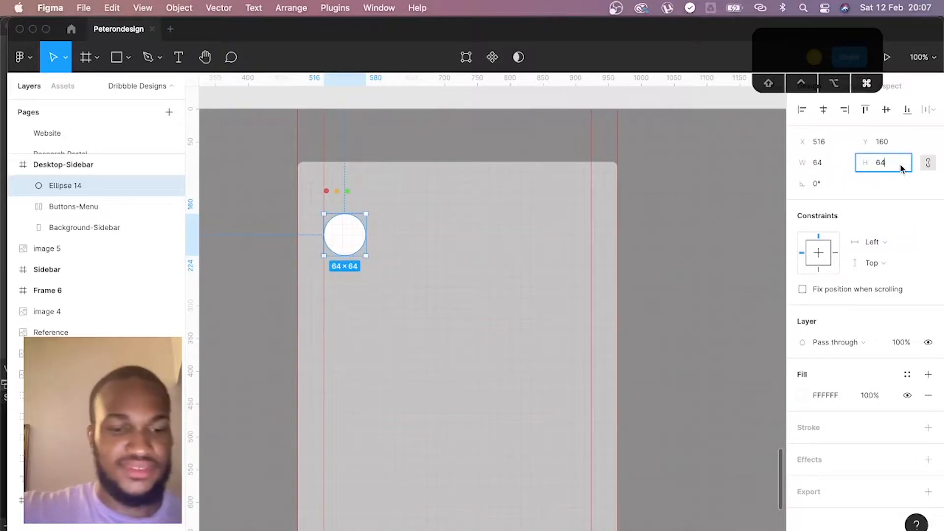
- Set the white circle's height to 16*3 with proportions locked, making it 48 × 48
text(16*3)
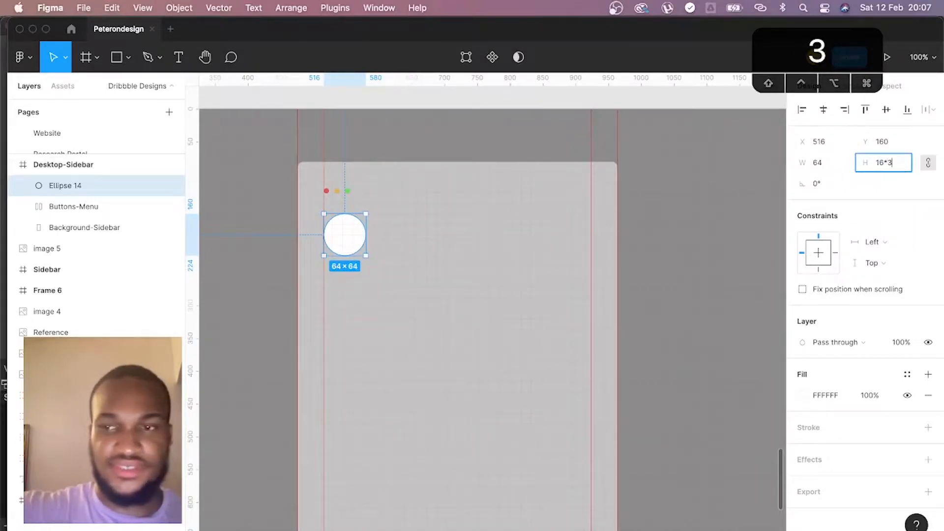
key(Return)
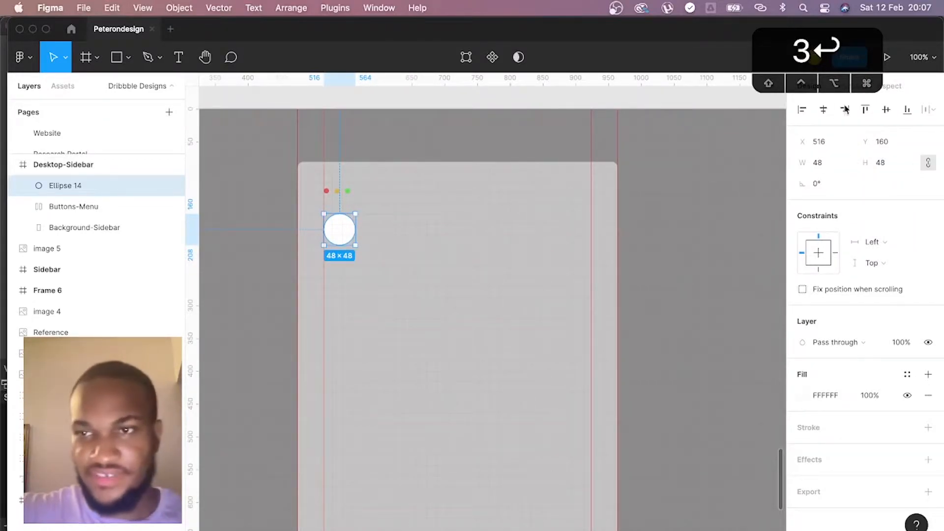
- Nudge the white circle vertically until it sits 32 px below Buttons-Menu, with its top at 161 px
click(892, 86)
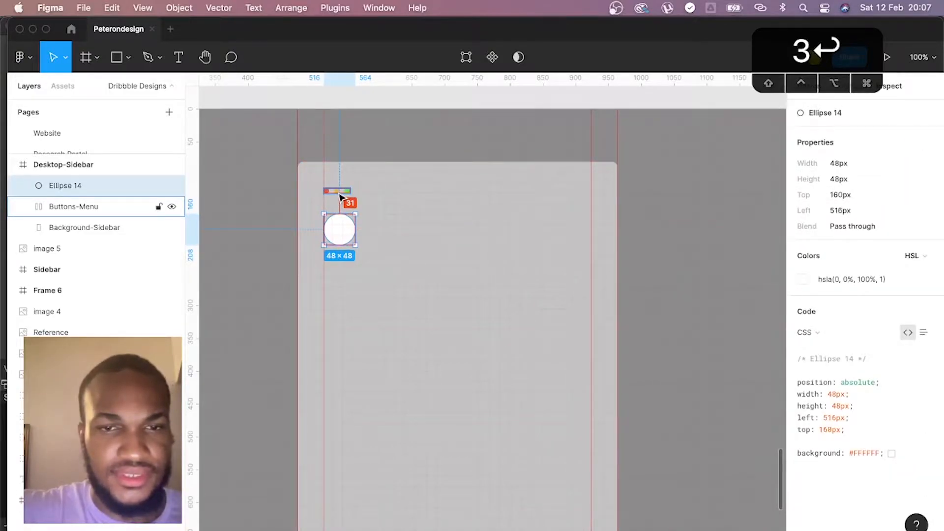
key(Up)
key(Up)
key(Up)
key(Up)
key(Up)
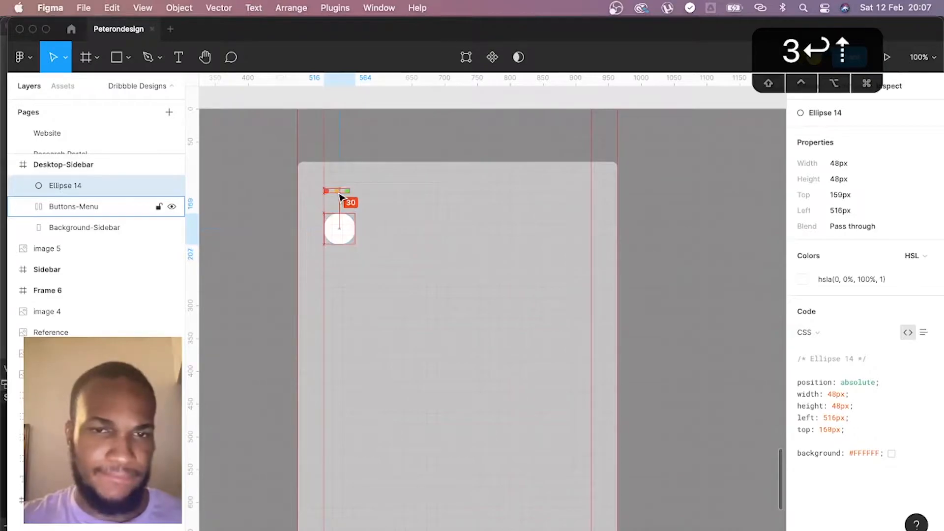
key(Up)
key(Up)
key(Up)
key(Down)
key(Down)
key(Down)
key(Down)
key(Down)
key(Down)
key(Down)
key(Down)
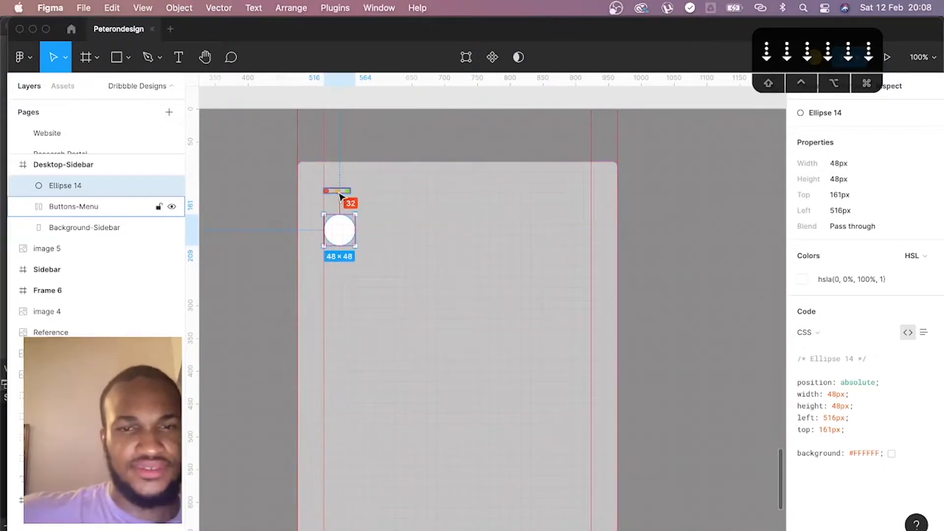
- Rename the white circle's layer as Avatar
double_click(72, 185)
text(Ava)
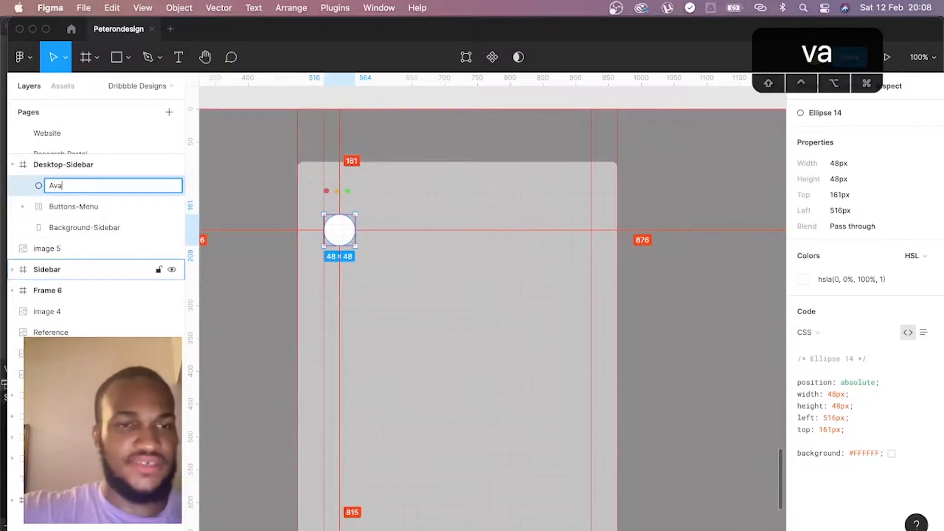
text(tar)
key(Return)
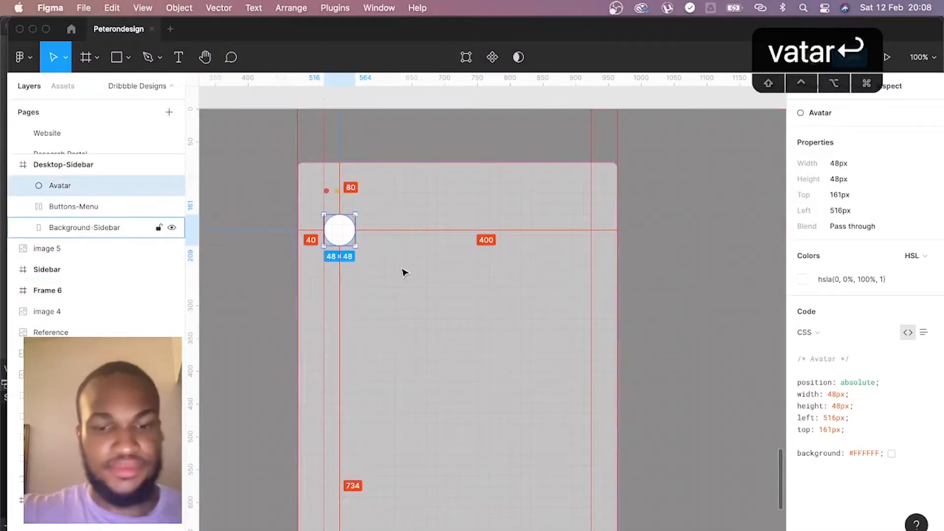
- Add a text layer with the profile's full name beside the avatar, starting at about X 597
key(t)
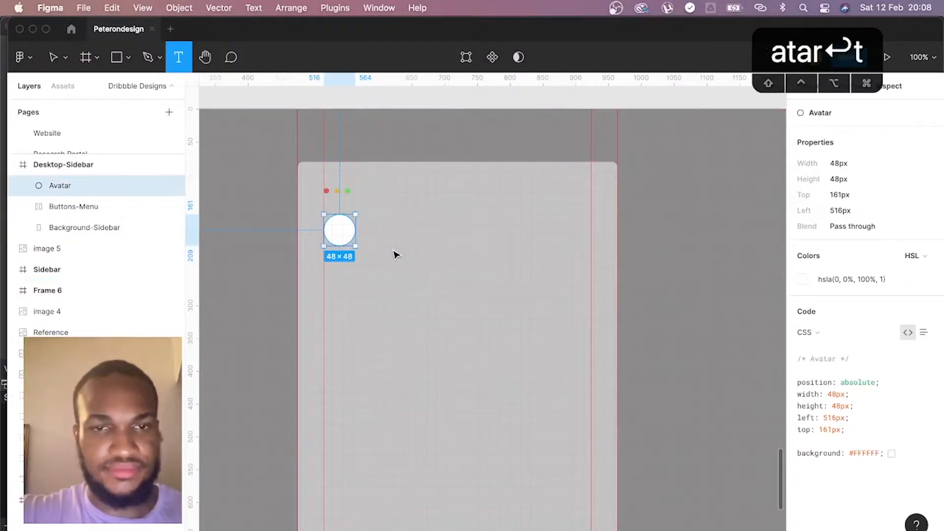
click(396, 255)
text(Peter Jacobs)
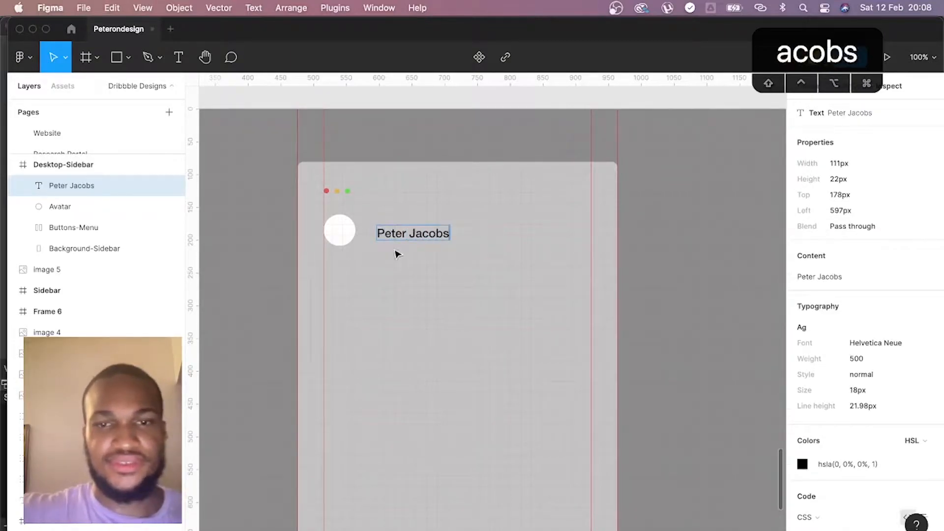
key(Escape)
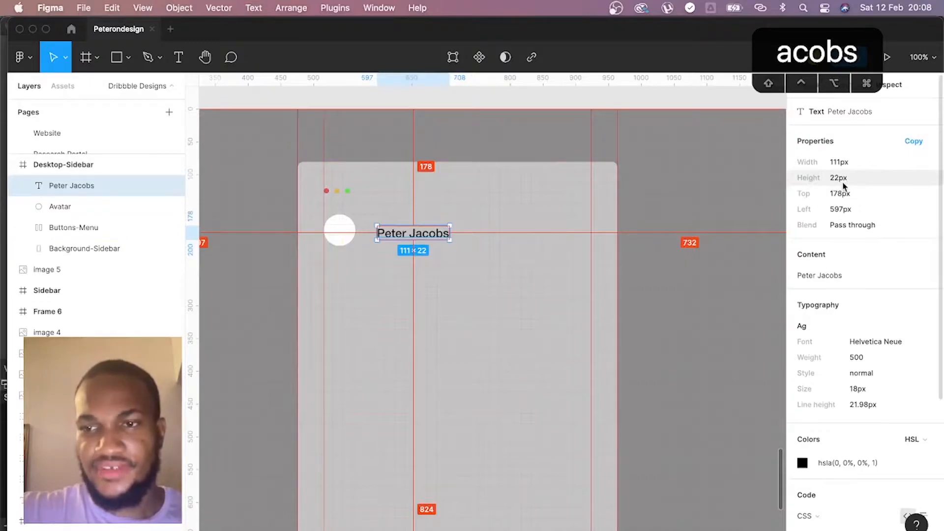
- Align the name text and the Avatar circle on their vertical centers
scroll(868, 358, up, 1)
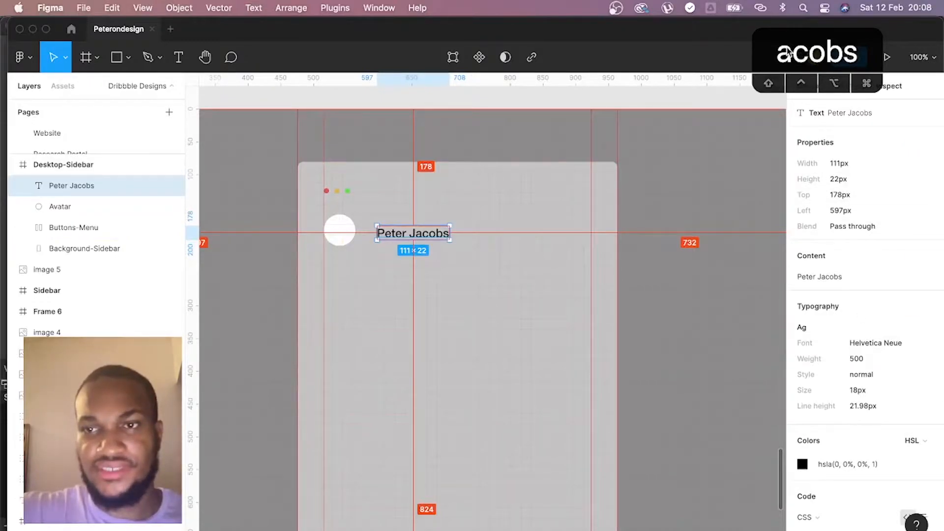
drag(790, 53, 684, 49)
click(829, 89)
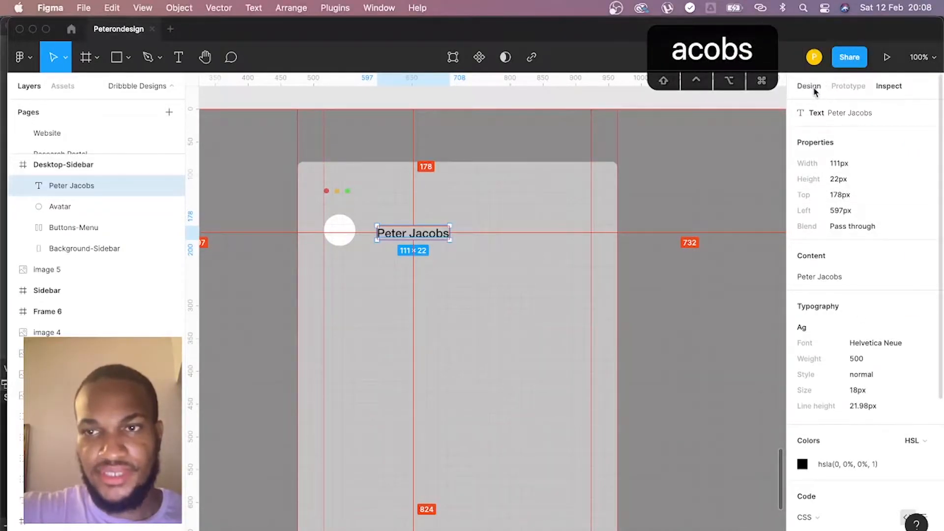
click(812, 87)
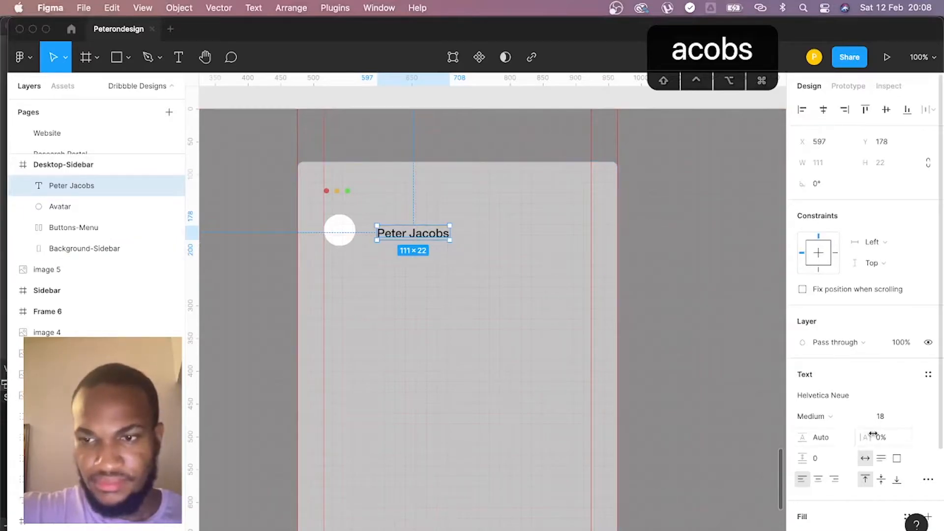
click(890, 424)
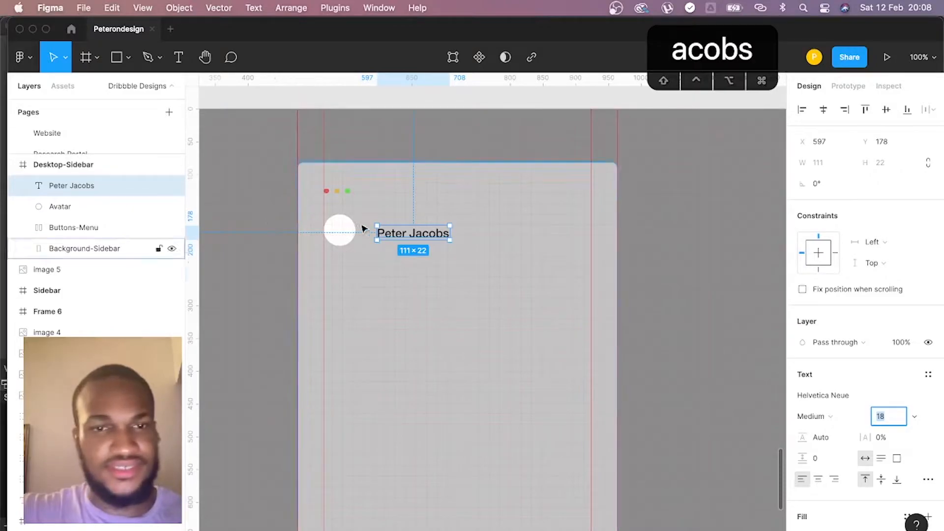
shift+click(348, 227)
key(alt+v)
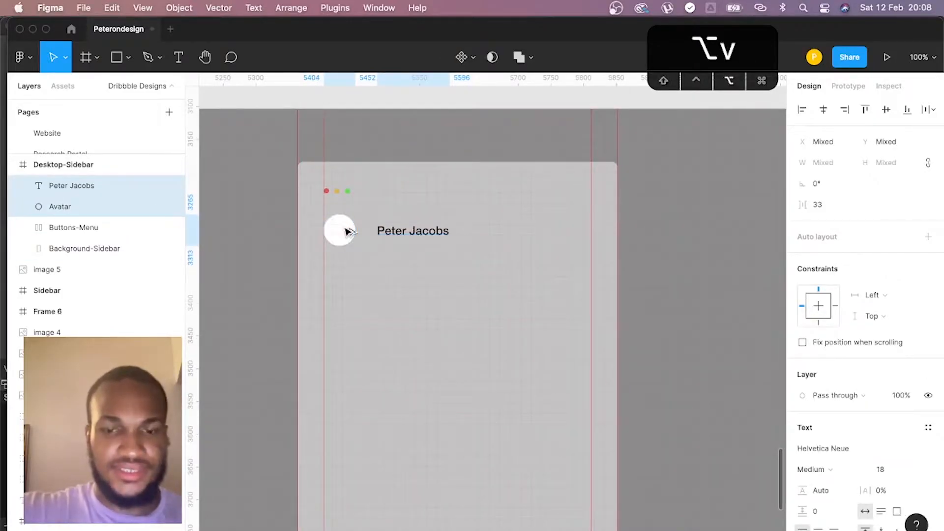
- Nudge the name text toward the avatar until its left edge is at 588 px, leaving a 24 px gap
click(888, 86)
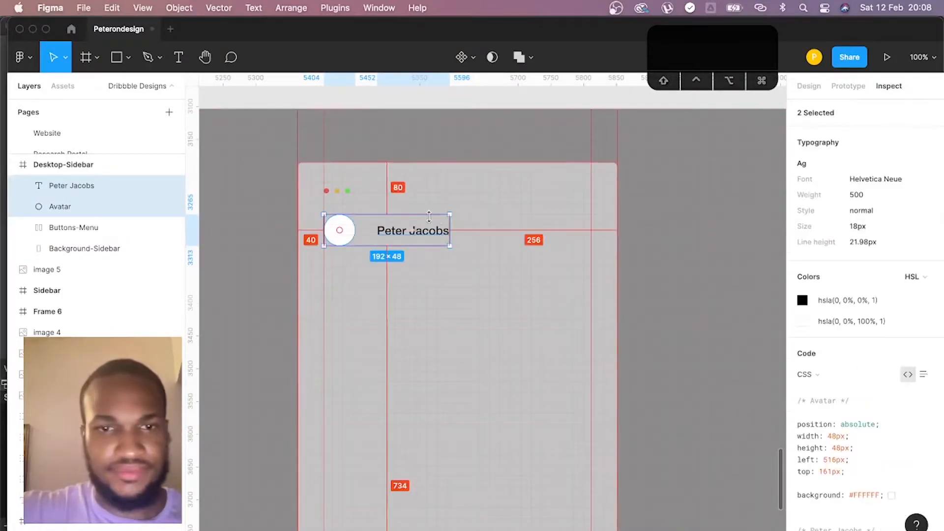
click(496, 265)
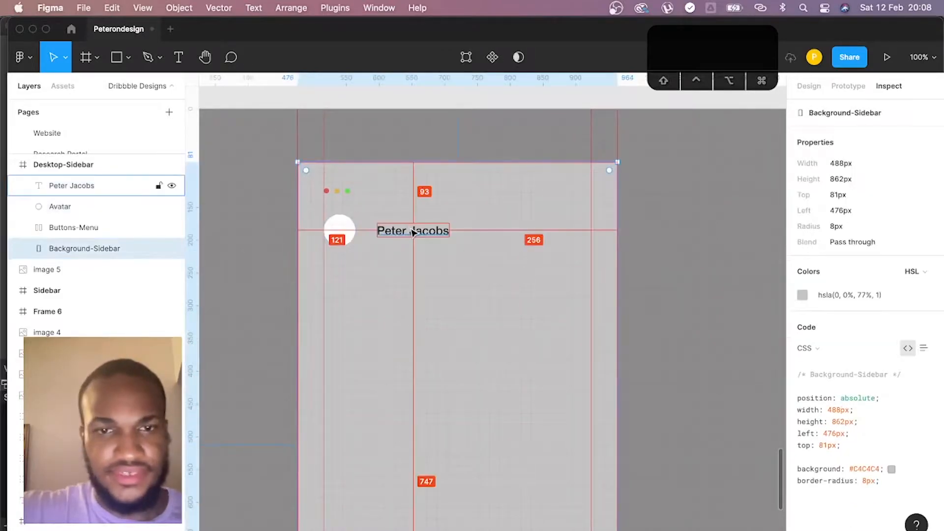
click(356, 236)
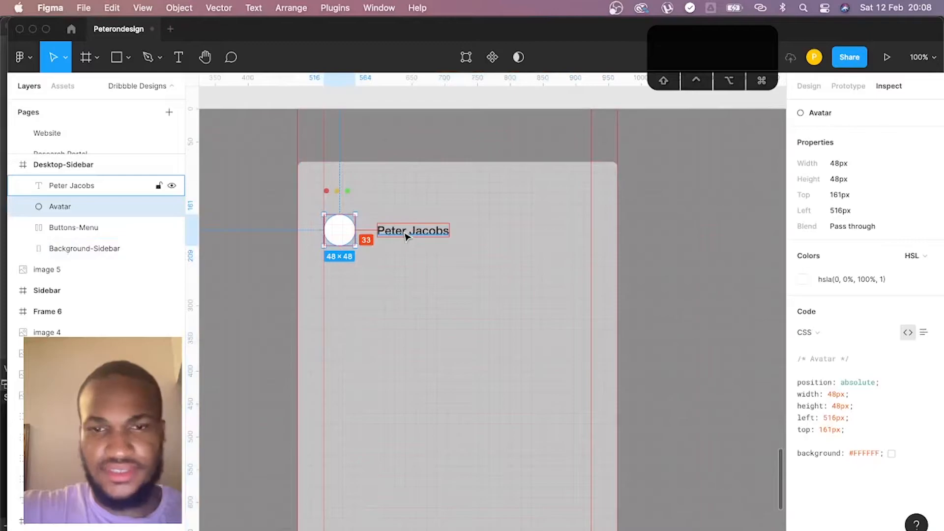
click(406, 237)
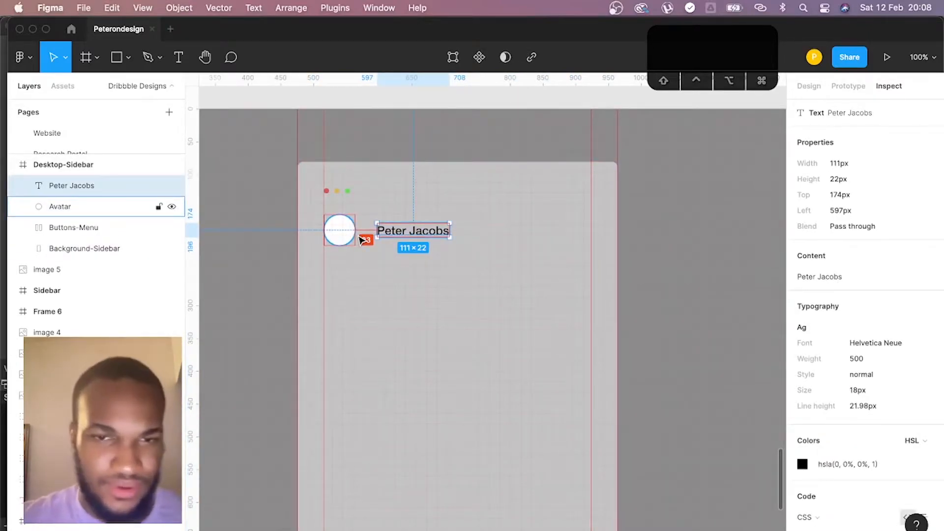
key(Left)
key(Left)
key(Left)
key(Left)
key(Left)
key(Left)
key(Left)
key(Left)
key(Left)
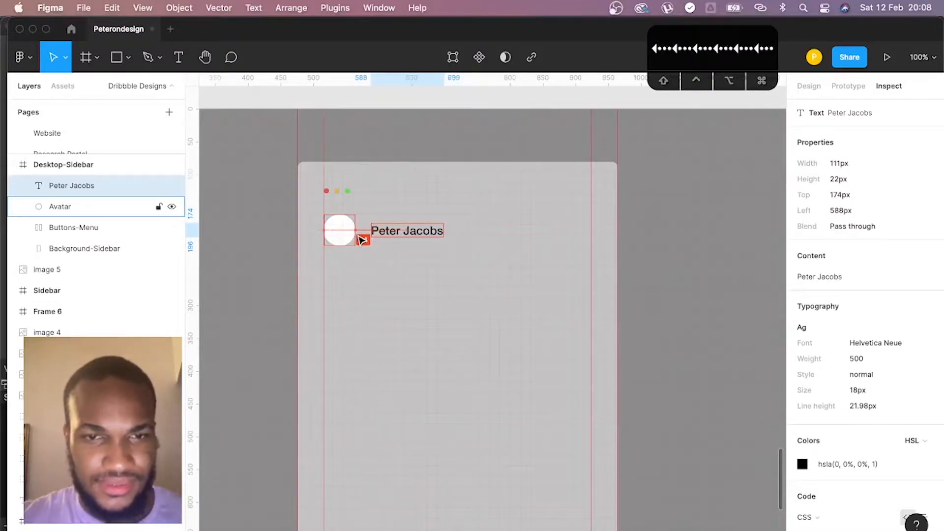
click(690, 234)
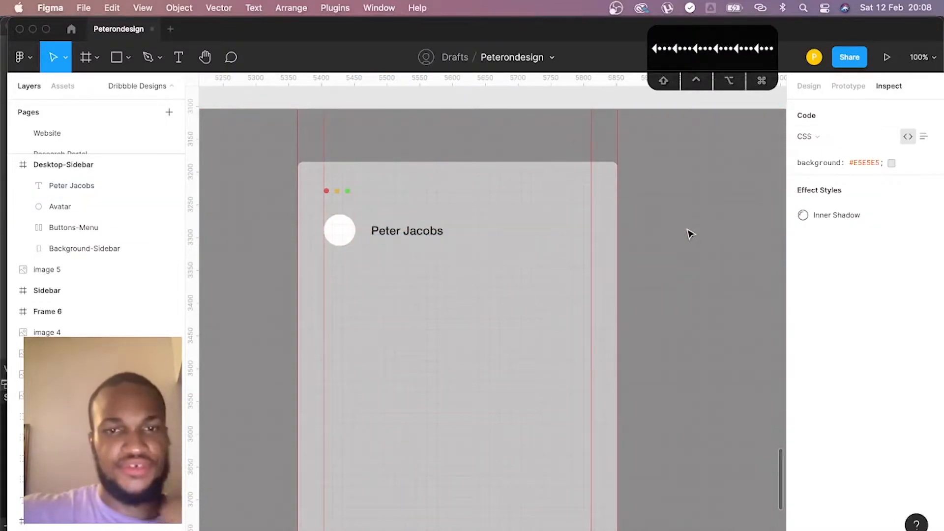
- Draw a 408 px horizontal line below the profile row at Y 240, from the 516 guide to the 924 guide
key(l)
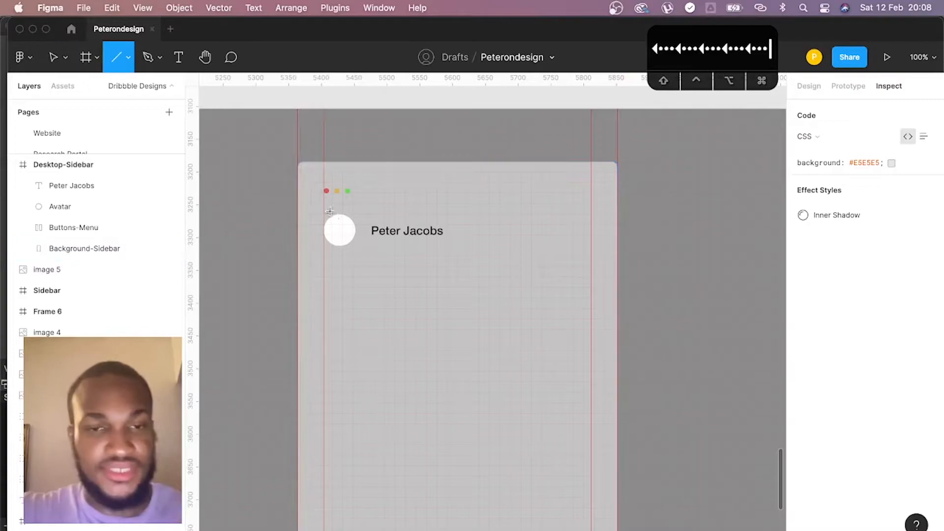
drag(323, 267, 593, 272)
key(alt)
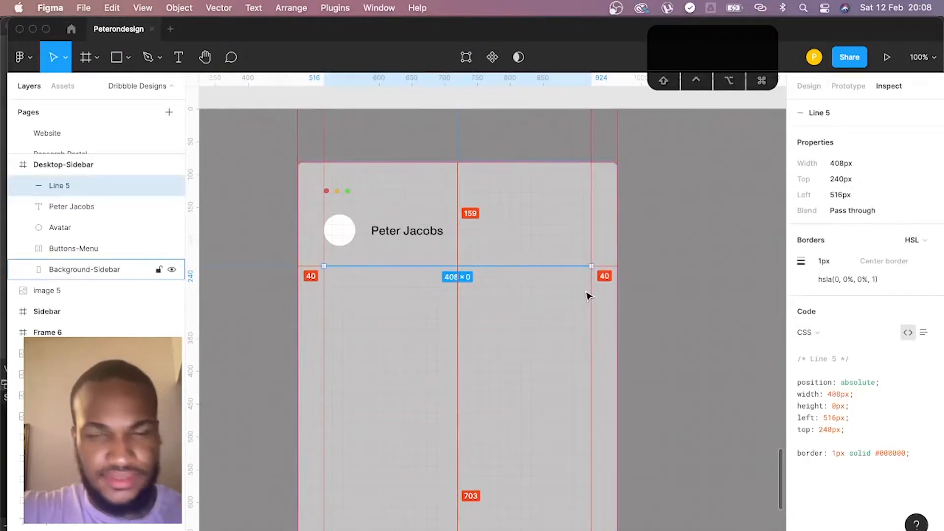
- Rename the horizontal line's layer as Divider
click(809, 86)
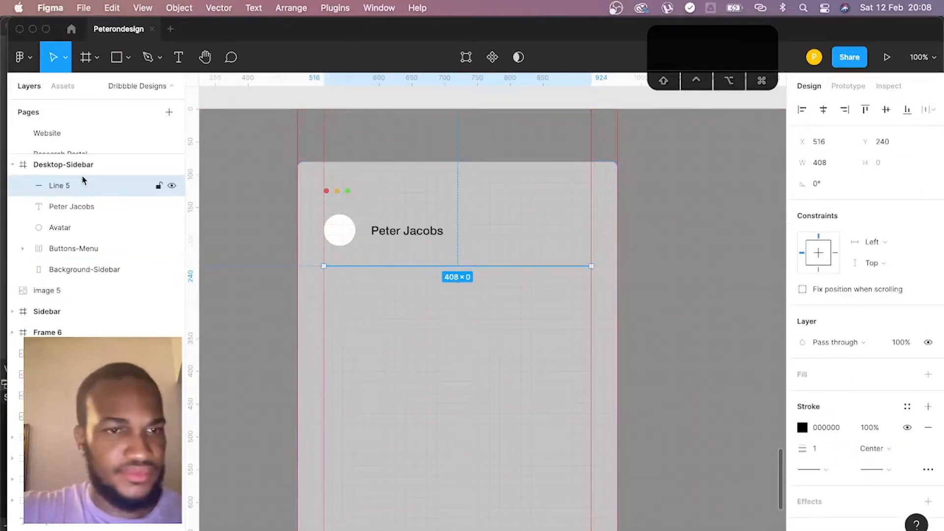
double_click(68, 186)
text(Divider)
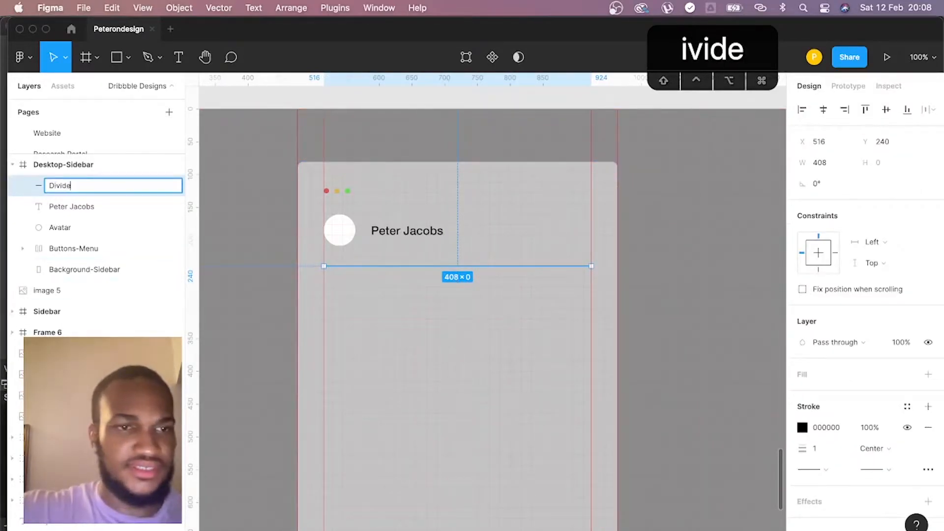
key(Return)
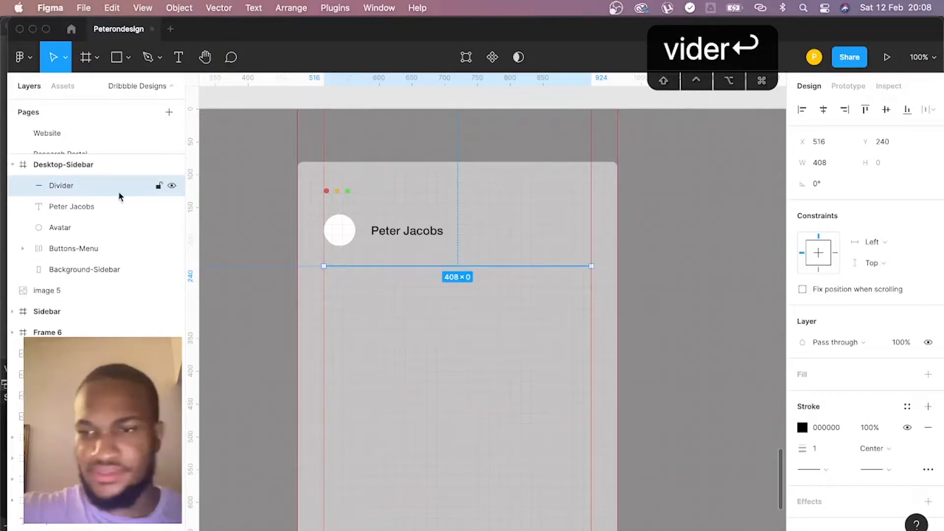
- Set the Divider's stroke lightness to 60 in HSL, giving the gray 999999
click(803, 427)
text(60)
key(Return)
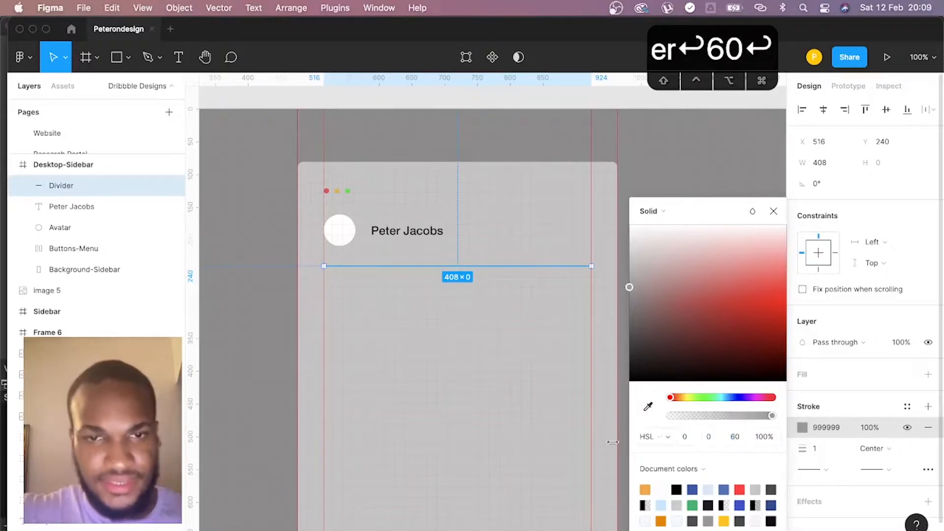
click(546, 446)
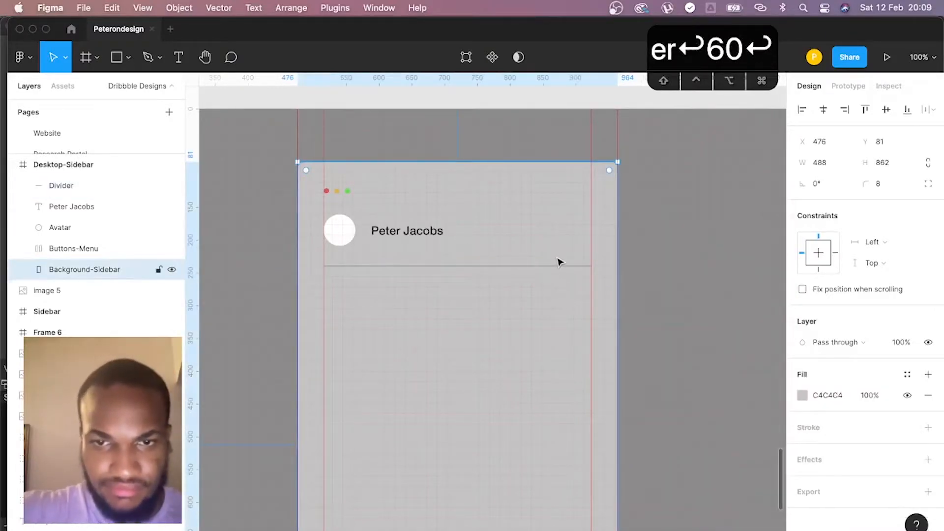
- Try HSL lightness values of 30 and 90 for the Divider's stroke color
click(555, 266)
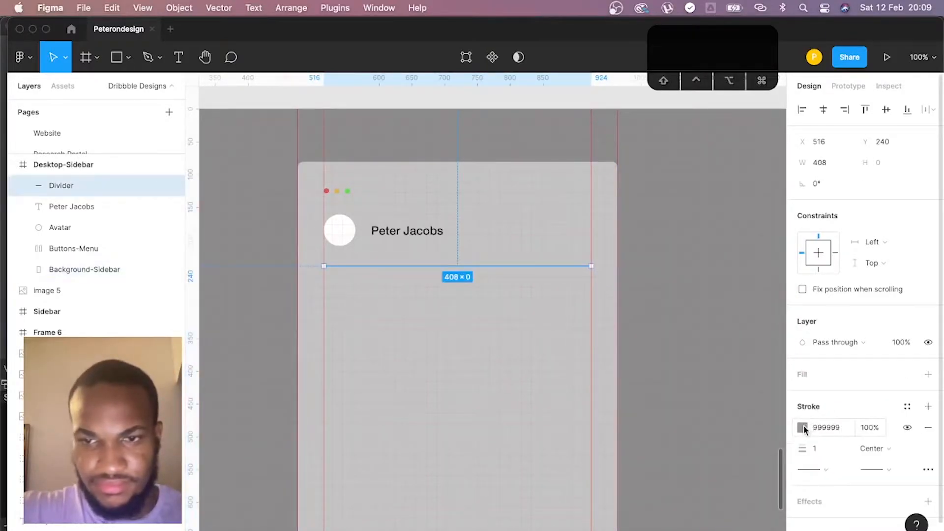
click(803, 428)
text(30)
key(Return)
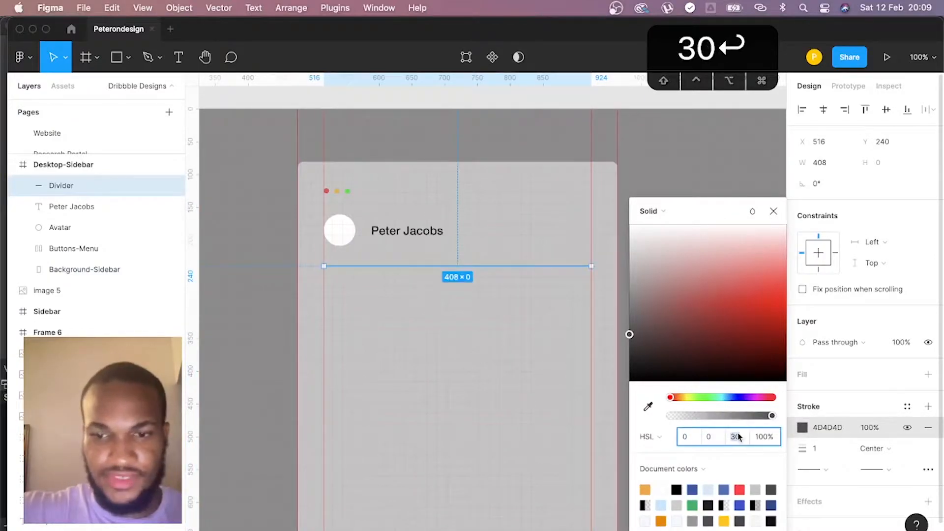
text(9)
key(BackSpace)
text(90)
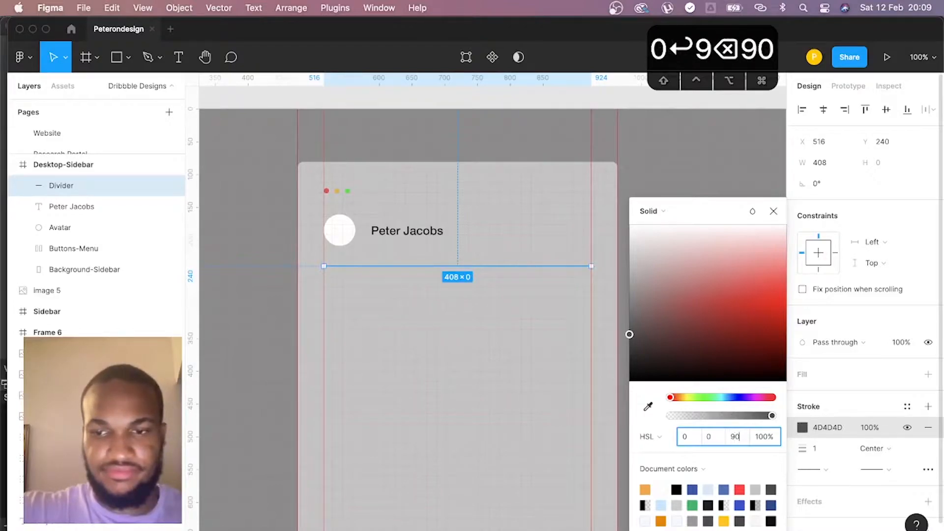
key(Return)
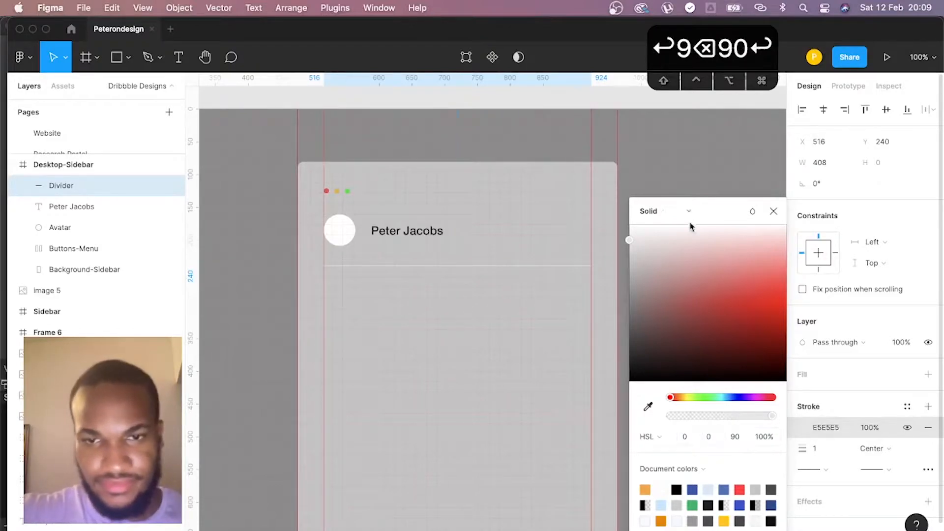
- Set the Divider's stroke lightness to 80 in HSL, giving the light gray CCCCCC
click(737, 442)
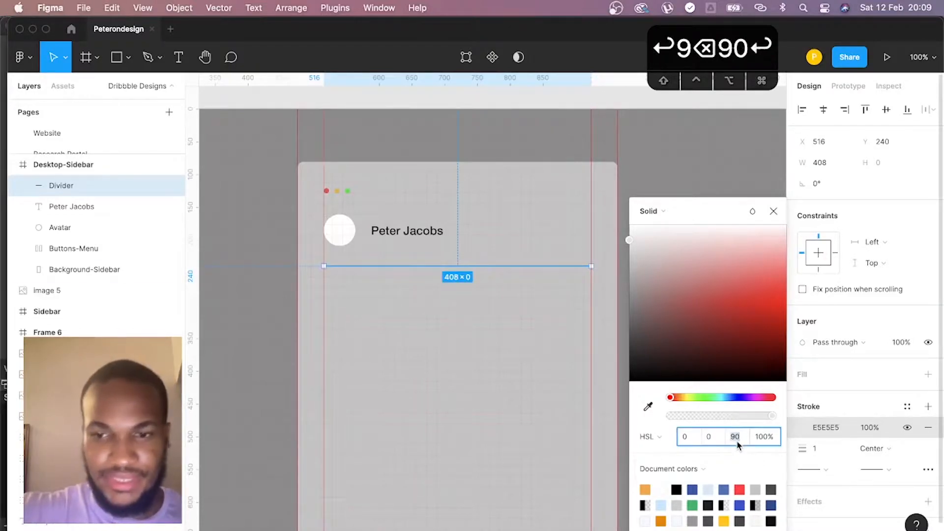
text(80)
key(Return)
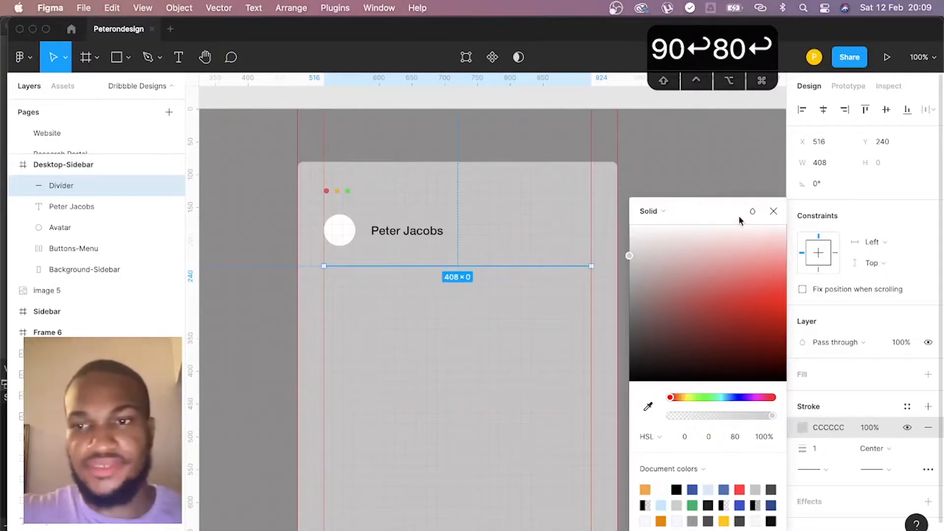
click(770, 213)
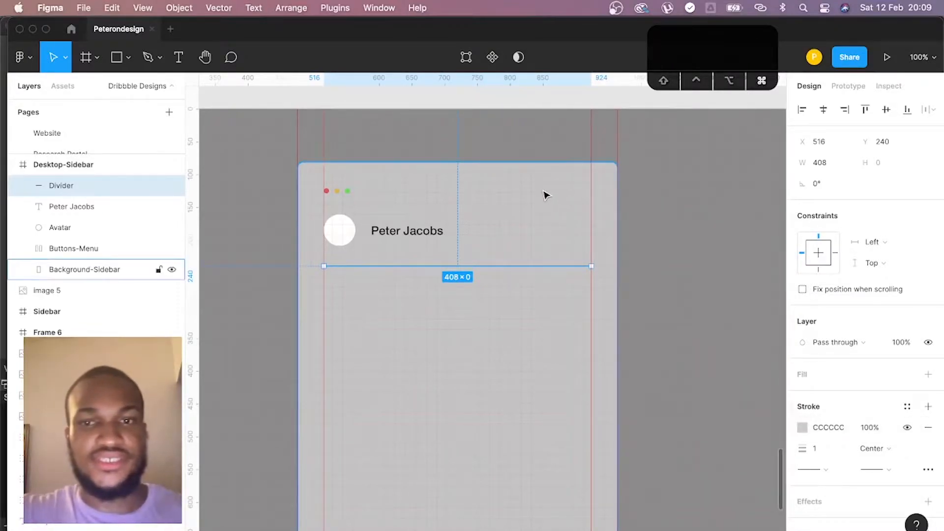
- Change the Background-Sidebar fill to white, FFFFFF
click(543, 197)
click(802, 395)
drag(716, 367, 535, 172)
- Change the Avatar circle's fill to the light gray D1D1D1
click(347, 234)
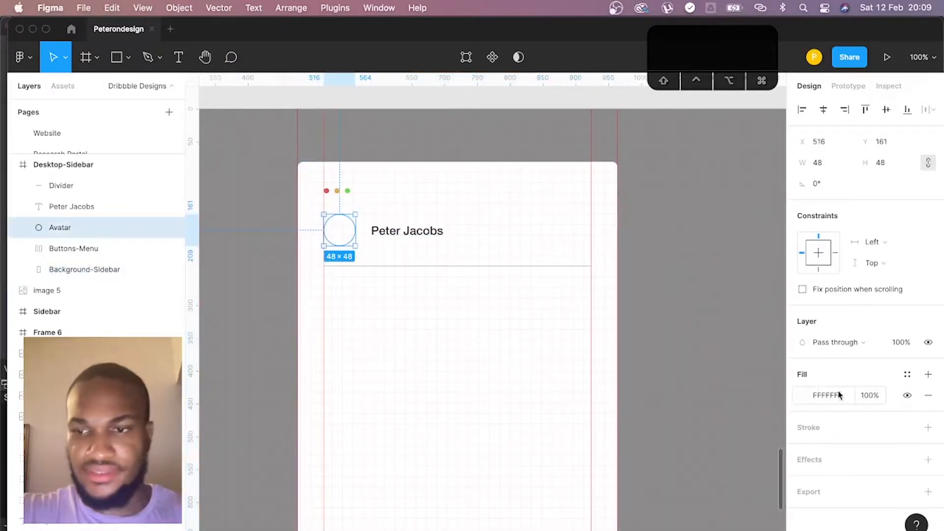
click(803, 395)
drag(741, 302, 617, 264)
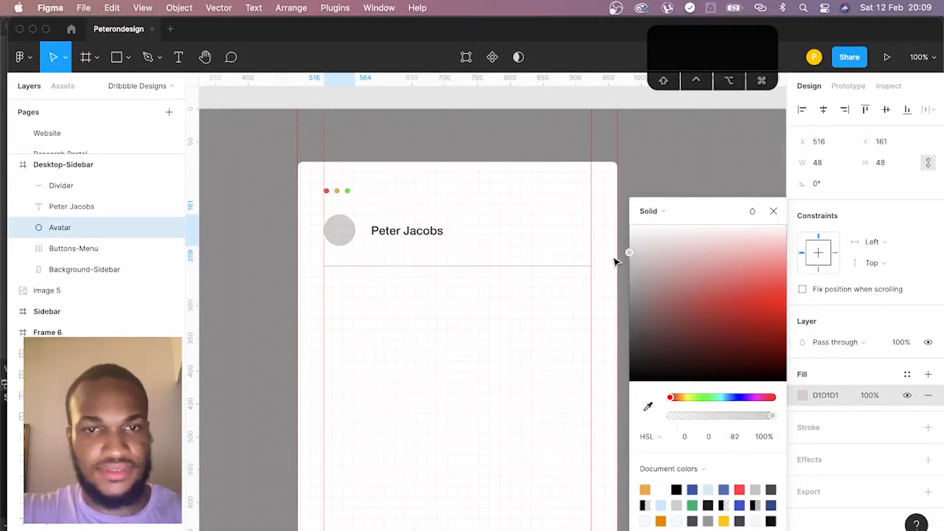
- Set the Divider's stroke lightness to 90 in HSL, giving the very light gray E5E5E5
click(576, 266)
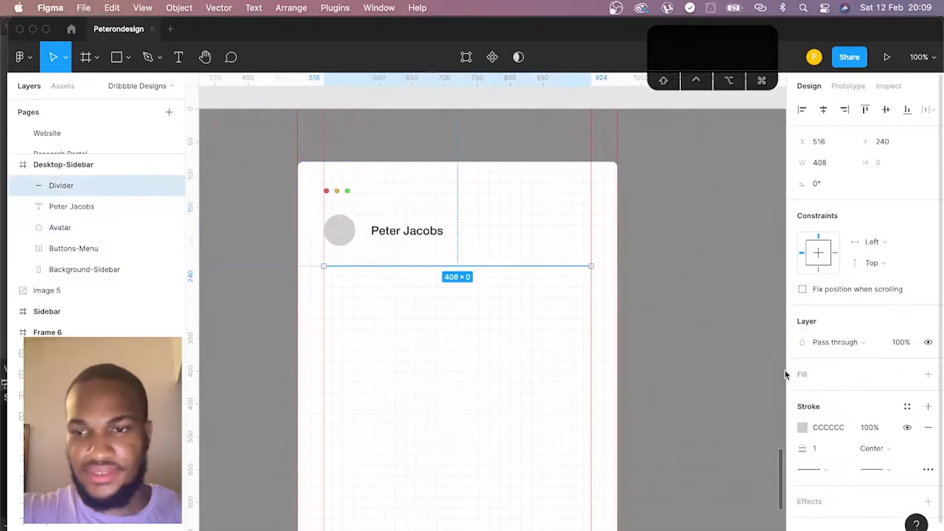
click(802, 428)
text(90)
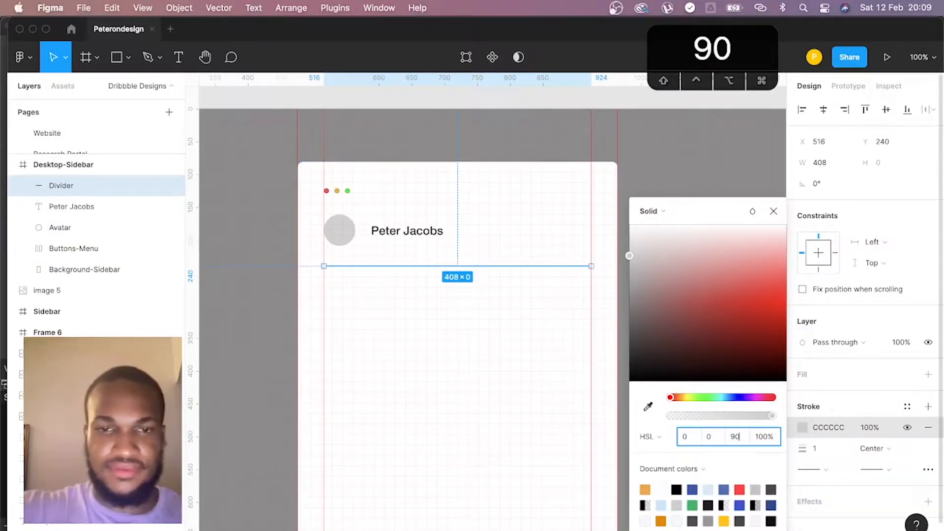
key(Return)
click(447, 354)
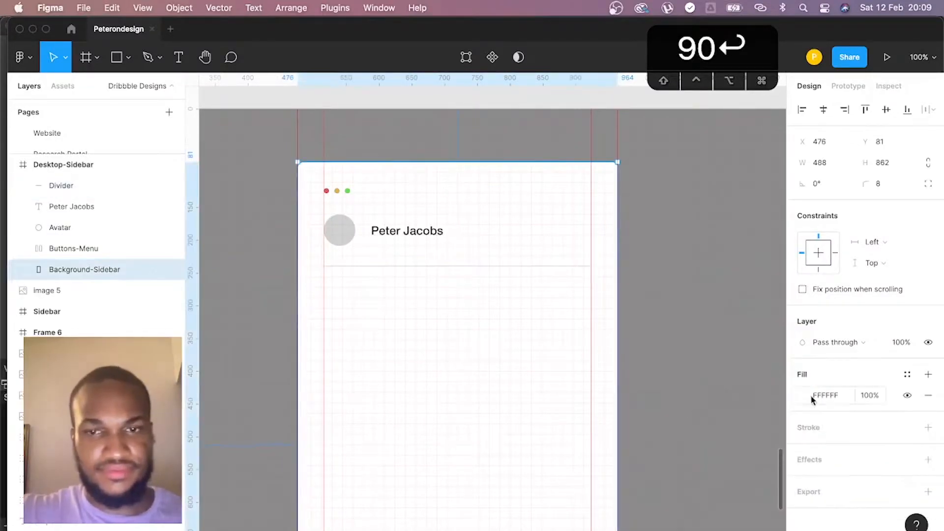
- Move the Divider down 1 px to Y 241, checking its spacing against the Avatar in the inspection view
click(562, 267)
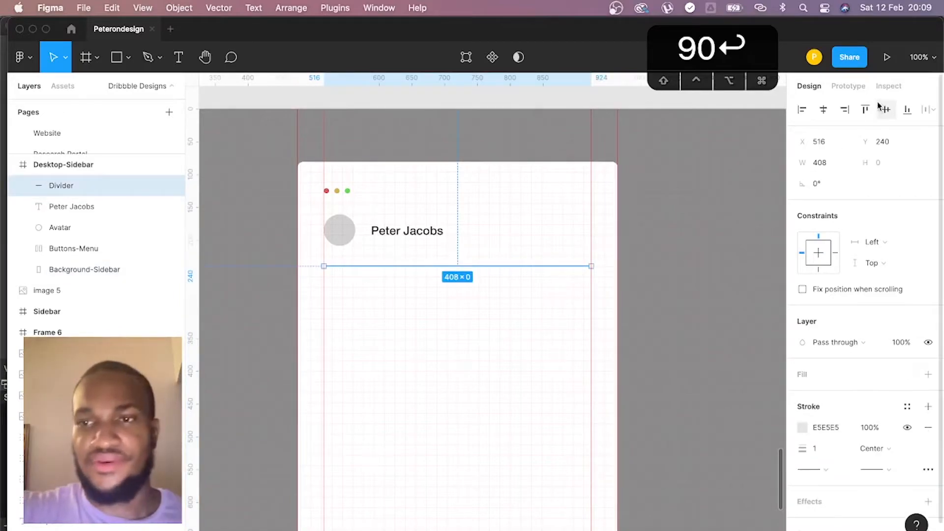
click(889, 86)
key(alt)
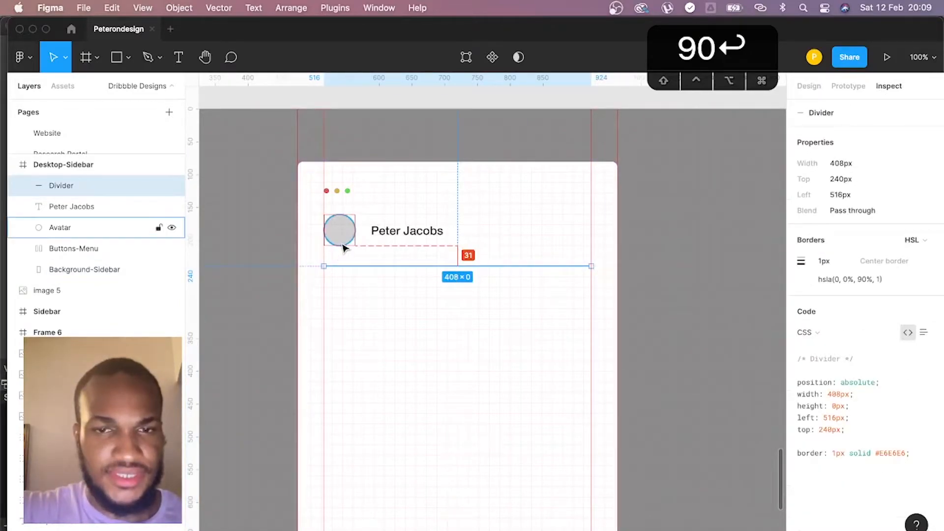
click(344, 246)
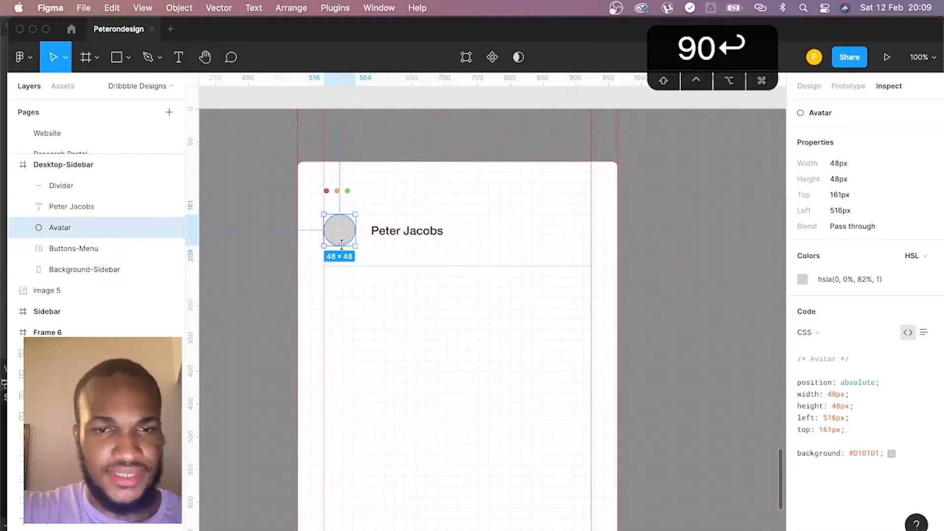
click(345, 267)
key(Down)
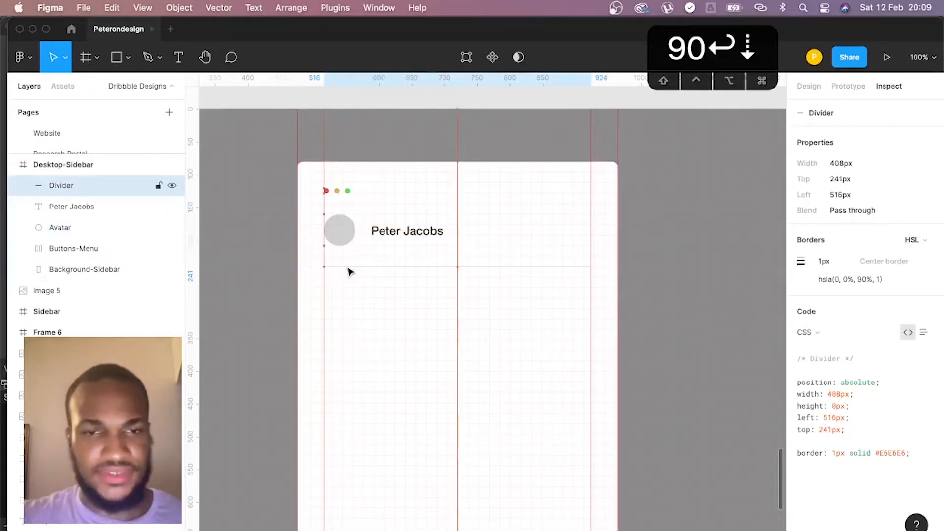
mouse_move(345, 244)
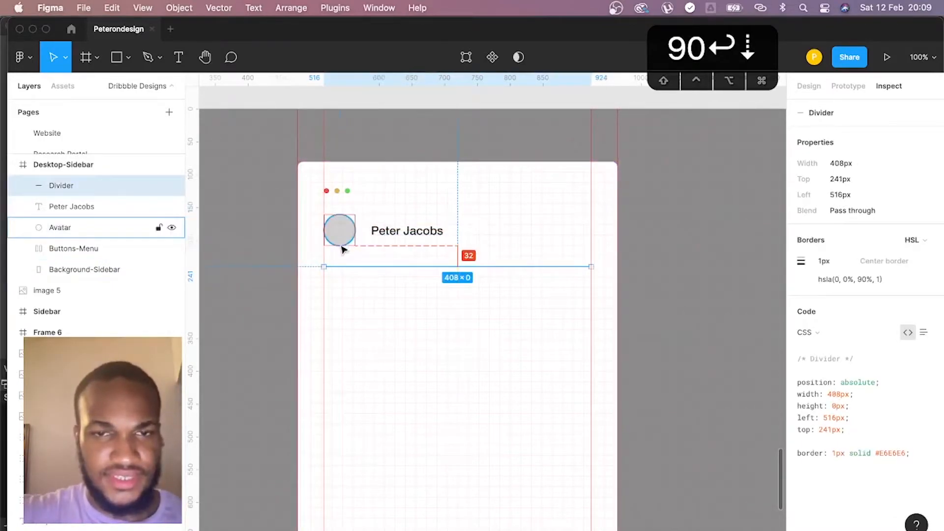
click(340, 218)
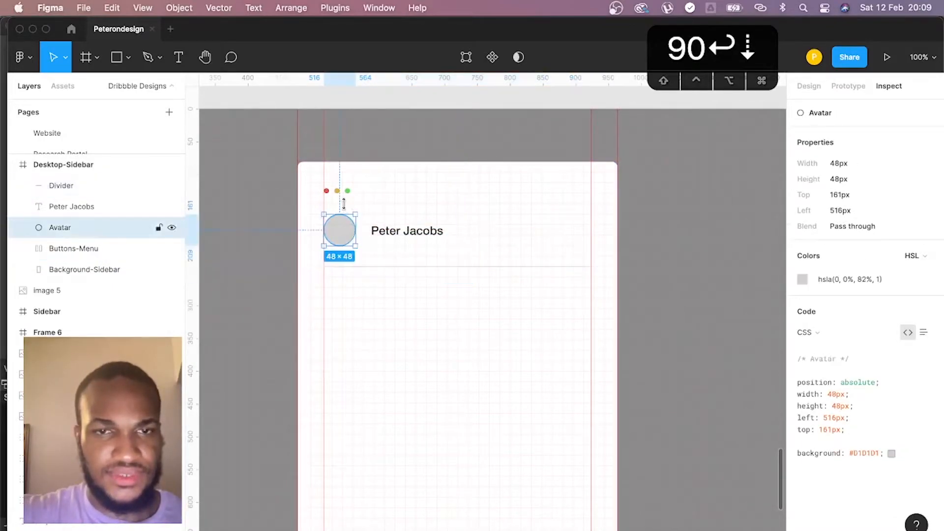
click(787, 192)
click(810, 87)
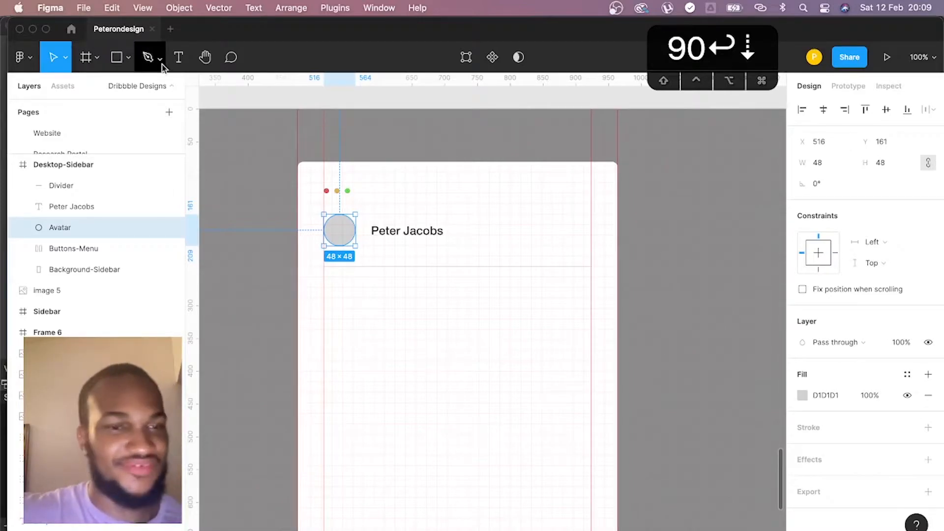
- Add a text label reading MENU below the Divider
click(178, 58)
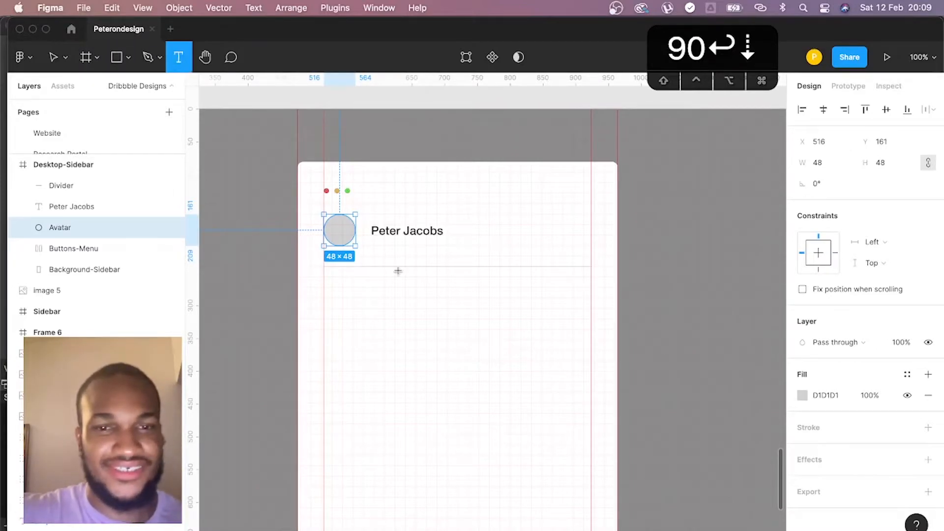
click(347, 284)
text(MENU)
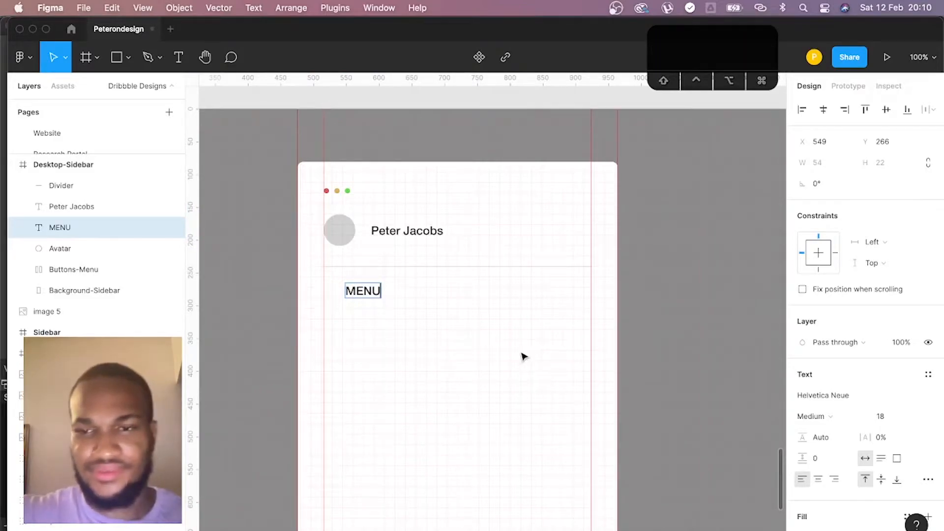
key(Escape)
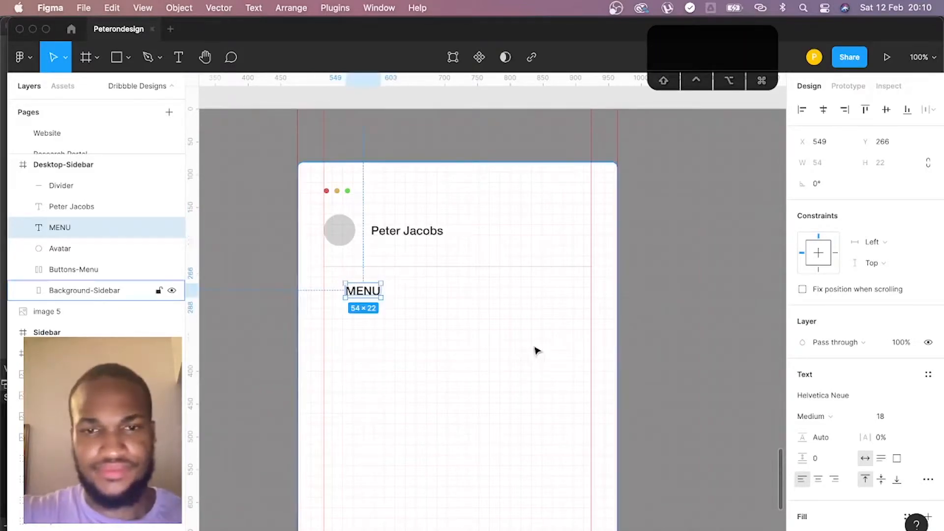
- Format the MENU label with font size 12, 20% letter spacing and Regular weight
click(888, 417)
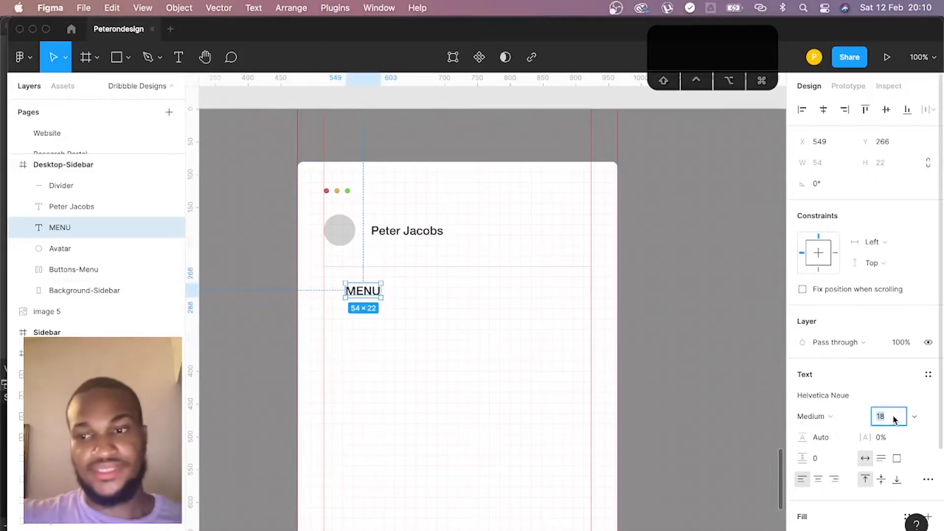
text(12)
key(Return)
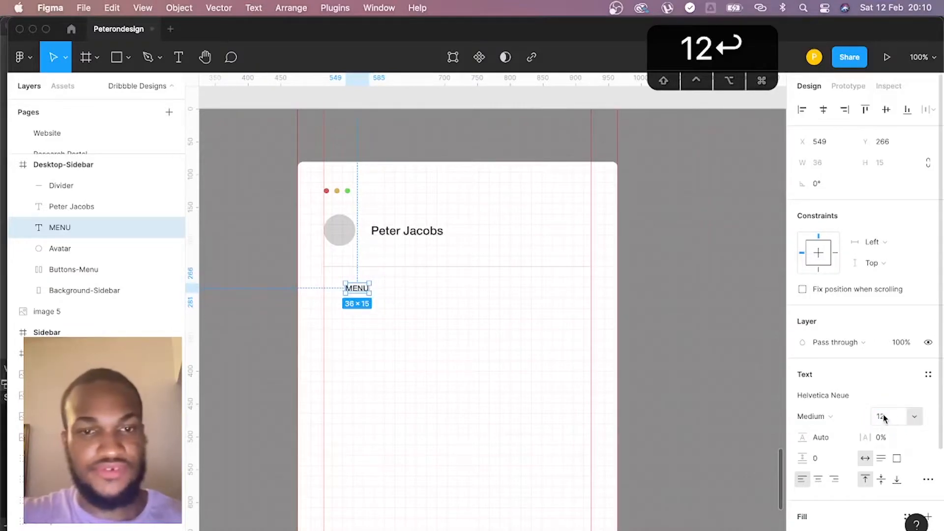
click(886, 437)
text(20)
key(Return)
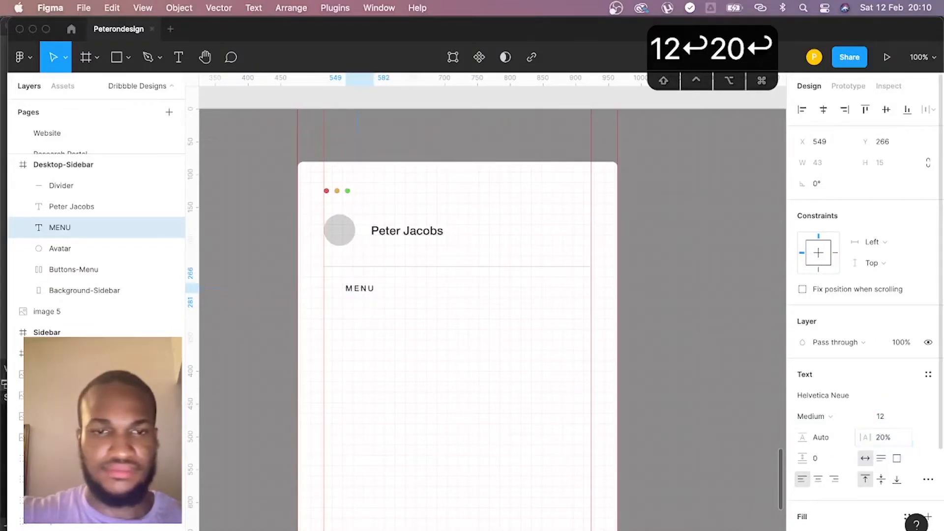
click(820, 419)
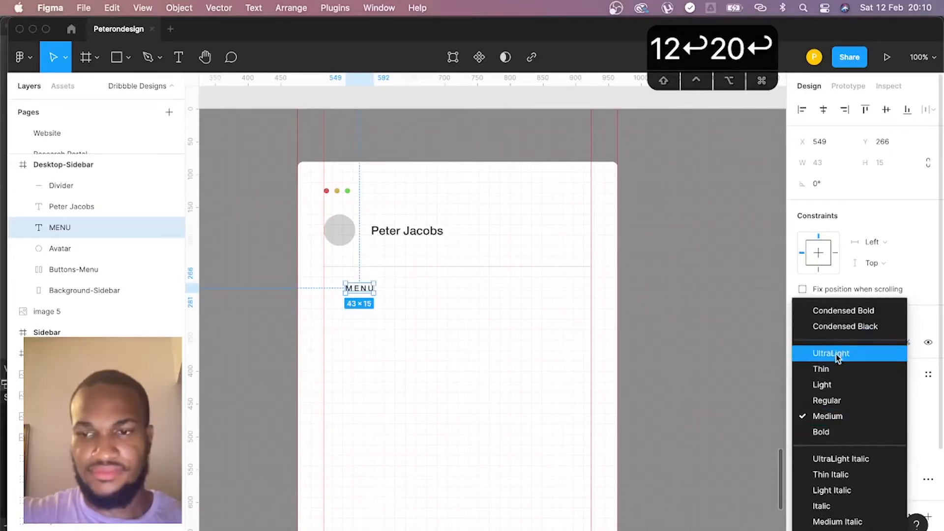
click(830, 397)
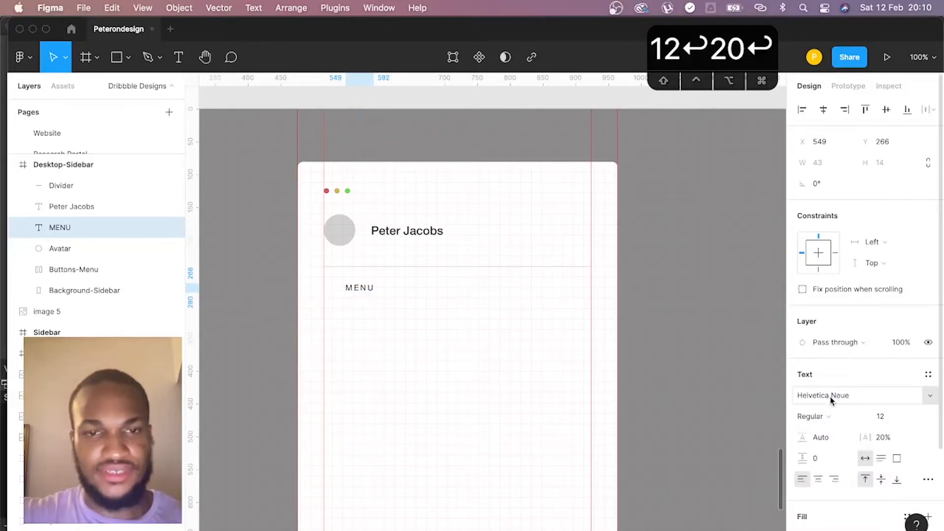
- Align the MENU label to the left margin guide at X 516 and lower it to Y 273
drag(361, 291, 339, 291)
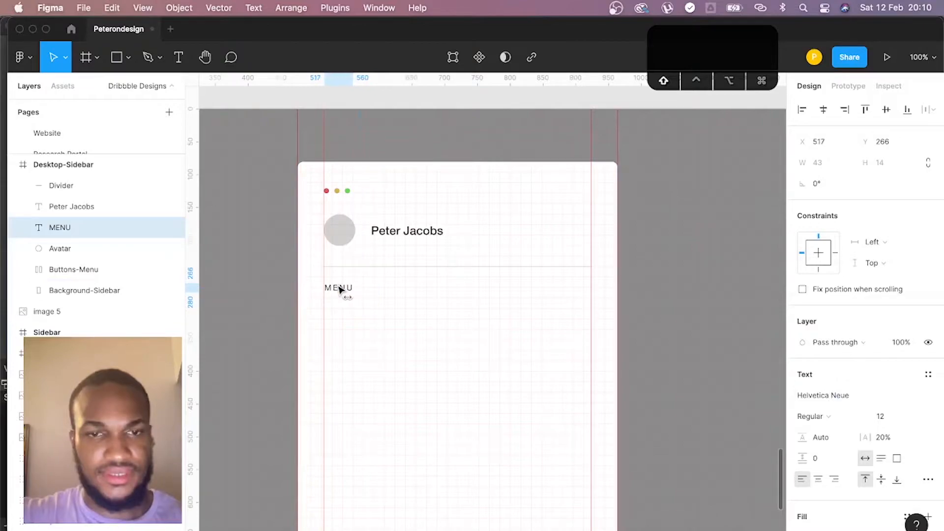
click(888, 88)
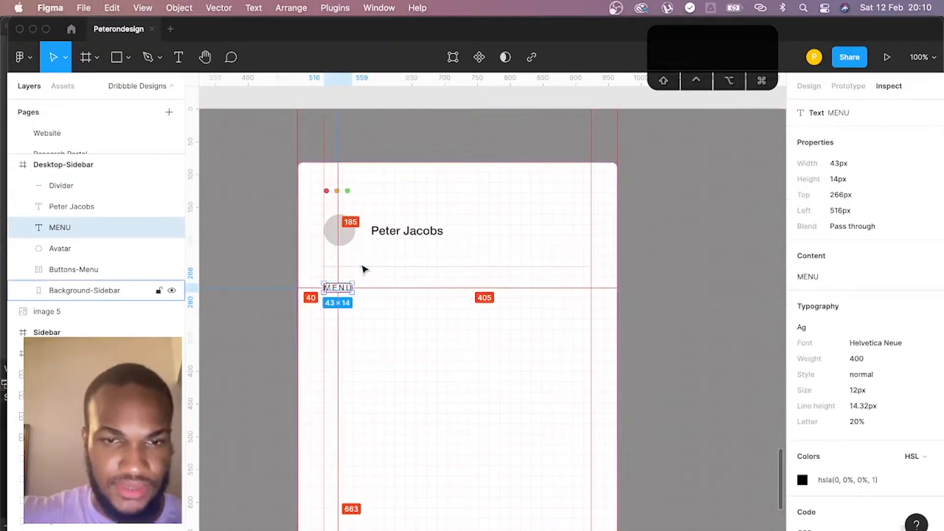
key(Down)
key(Down)
key(Down)
key(Down)
key(Down)
key(Down)
key(Down)
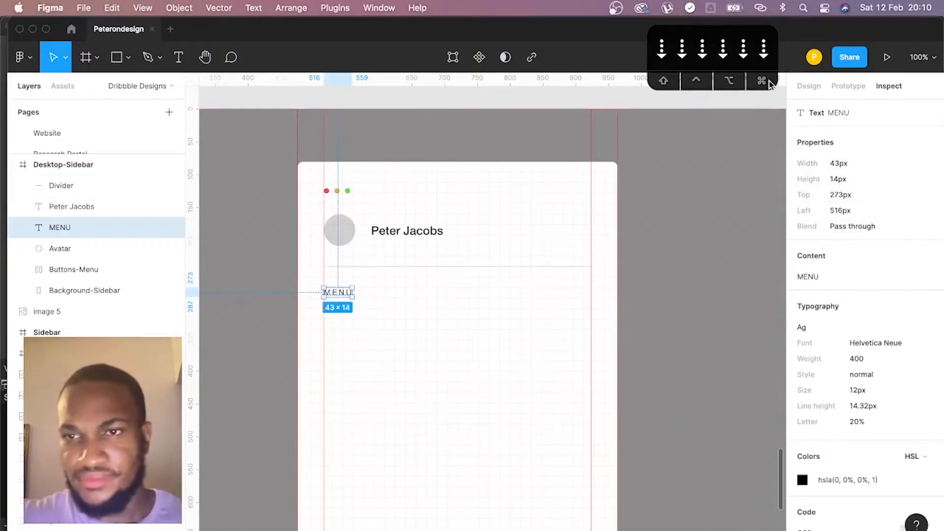
- Set the MENU label's fill lightness to 50 in HSL, giving the gray 808080
click(810, 87)
scroll(825, 474, down, 3)
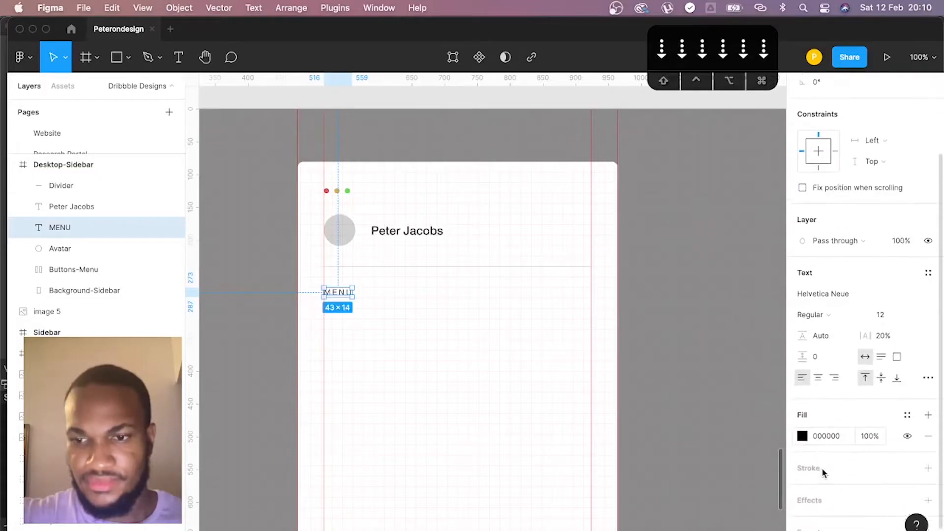
click(801, 438)
drag(689, 289, 629, 299)
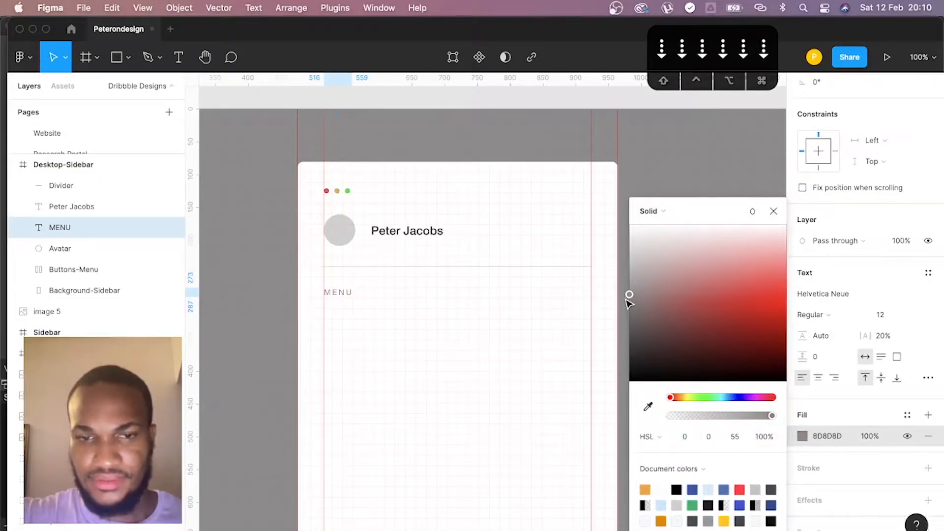
click(735, 437)
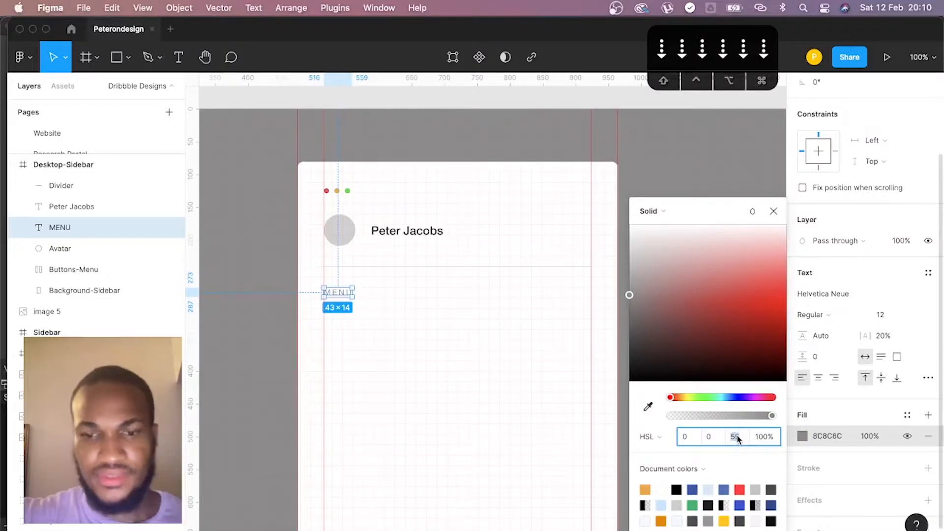
text(50)
key(Return)
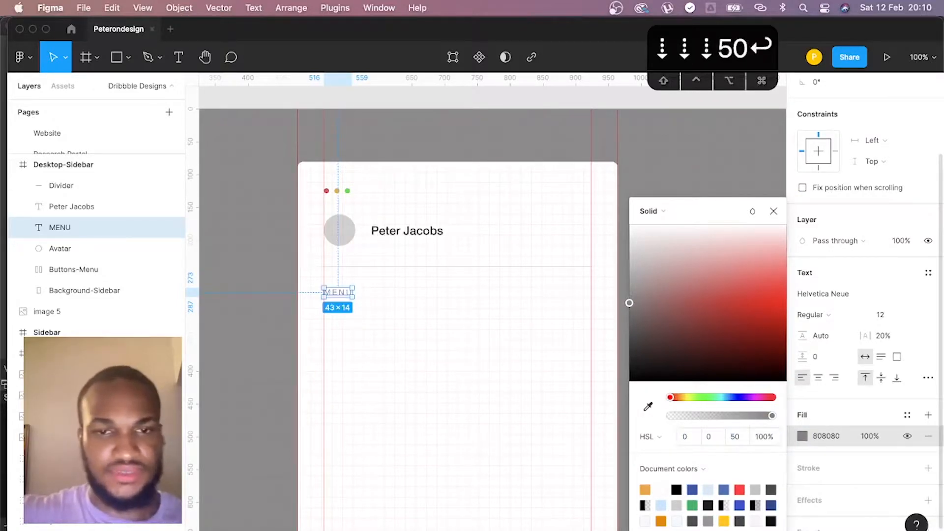
click(478, 337)
- Duplicate the profile name text below the MENU label at X 516, Y 309 and change its text to Dashboard
click(400, 233)
drag(404, 235, 357, 323)
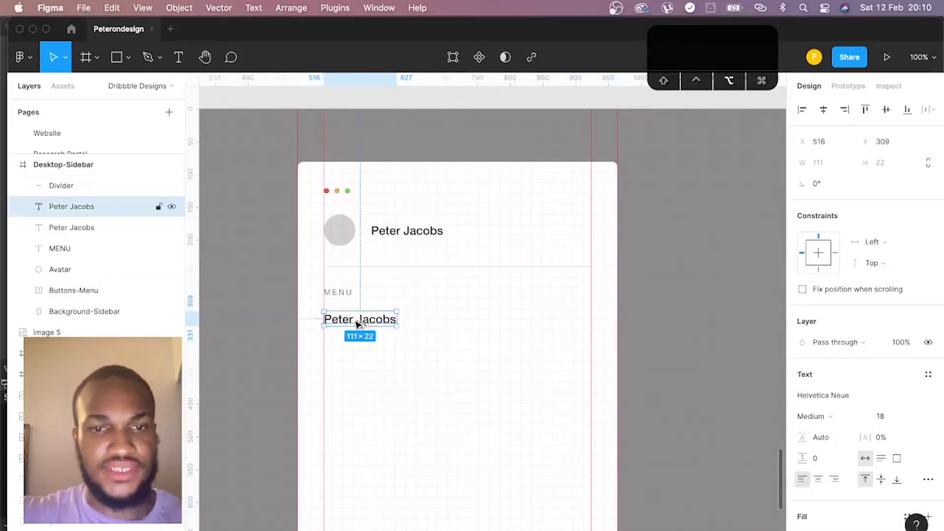
key(Return)
text(Dashboard)
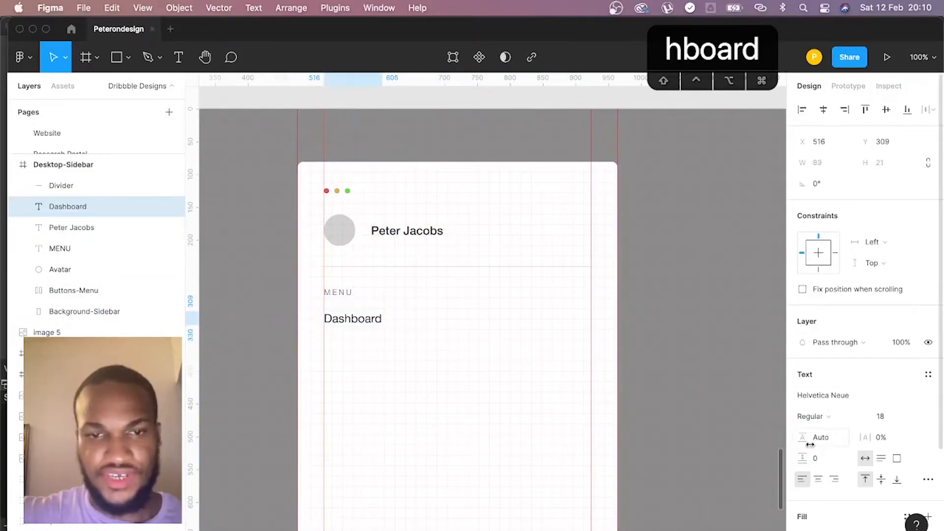
- Set the Dashboard label's font size to 16 and shift it right to X 548
click(884, 416)
text(16)
key(Return)
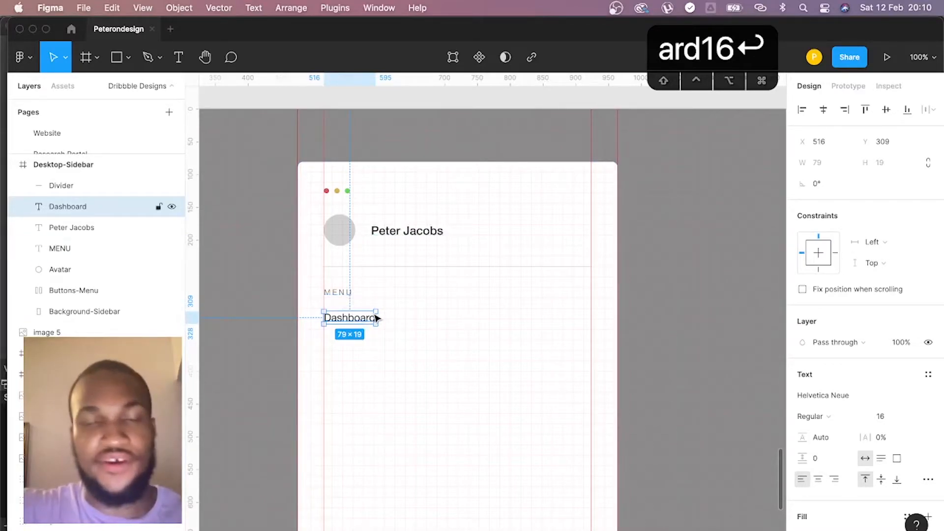
drag(361, 323, 381, 324)
- Measure the vertical spacing between the MENU and Dashboard labels
scroll(492, 295, up, 1)
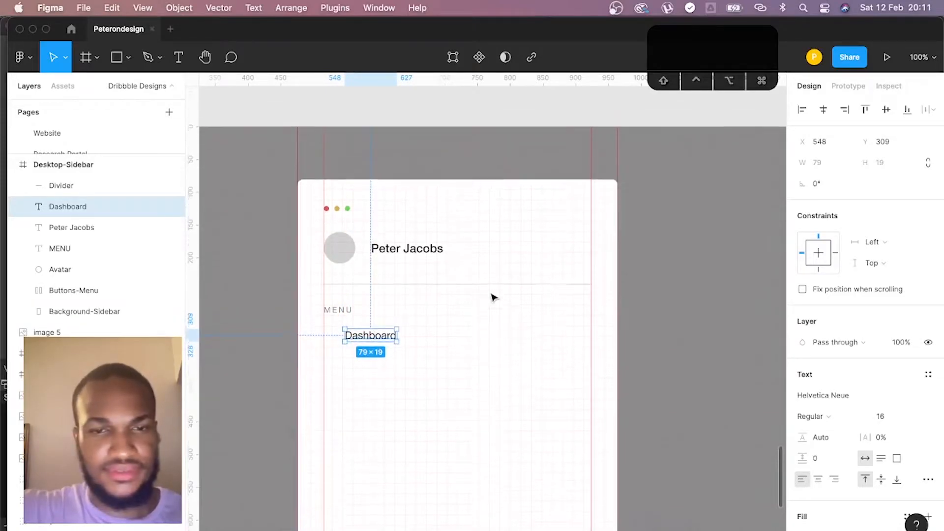
scroll(492, 295, down, 3)
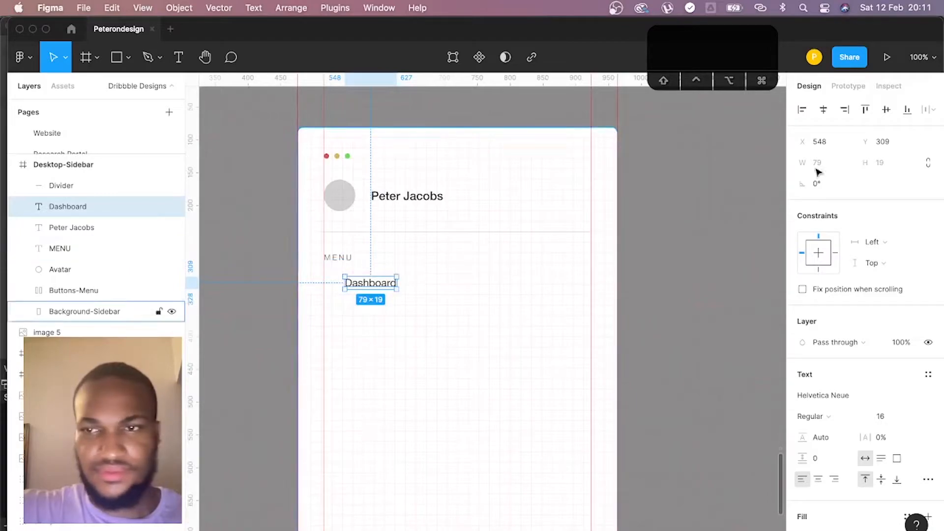
click(889, 86)
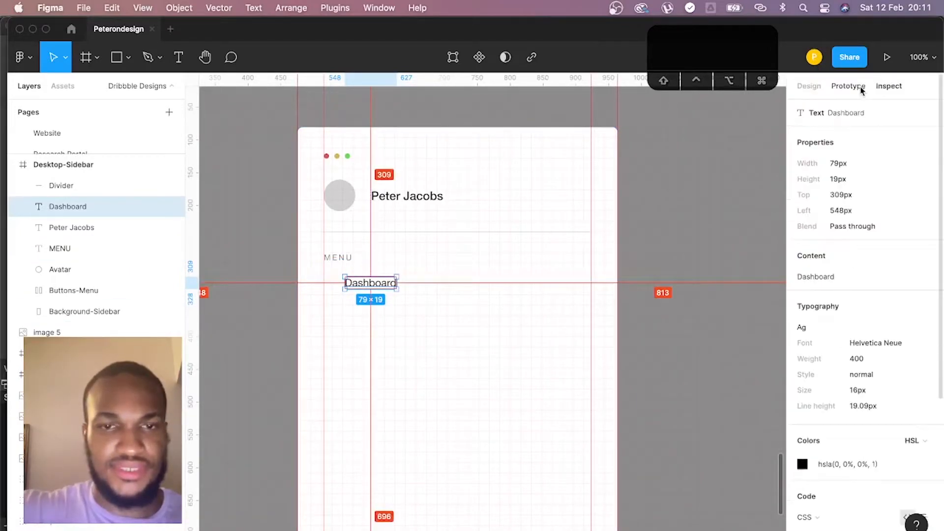
click(345, 260)
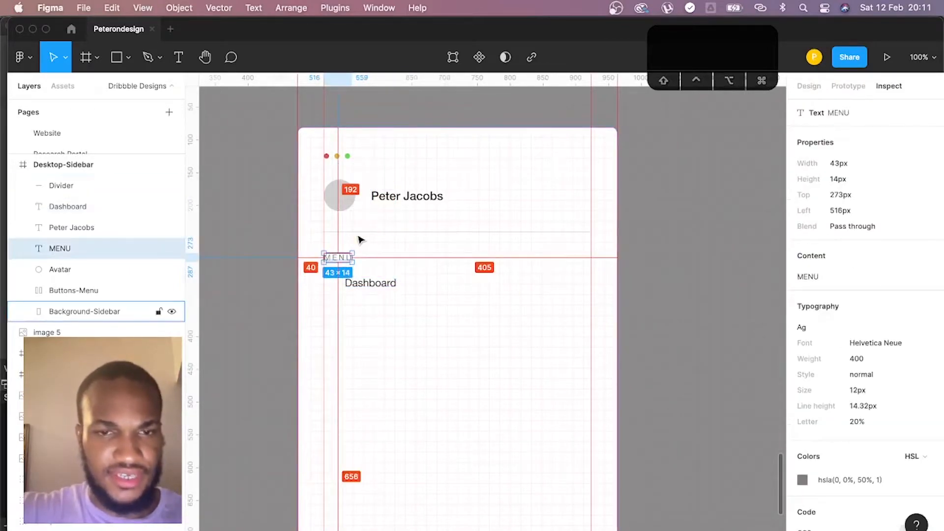
click(361, 289)
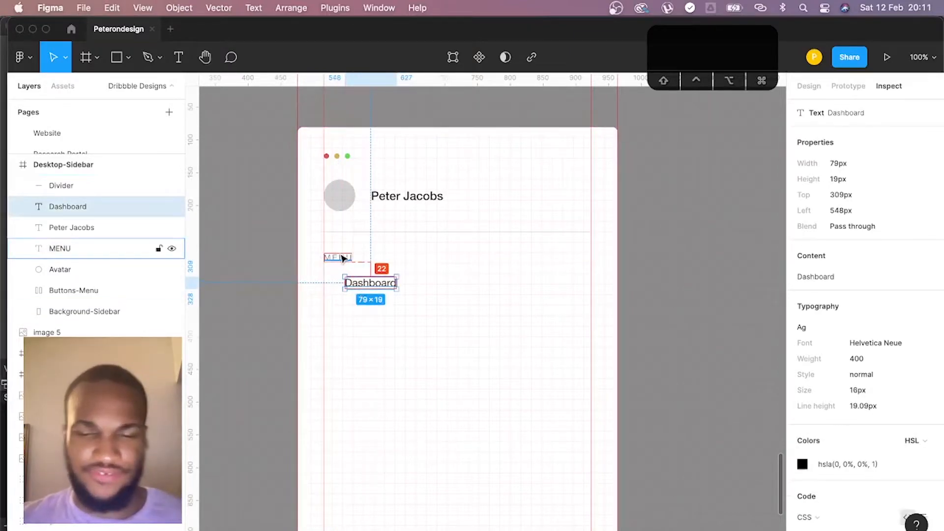
- Nudge the Dashboard label down to Y 311
key(Down)
key(Down)
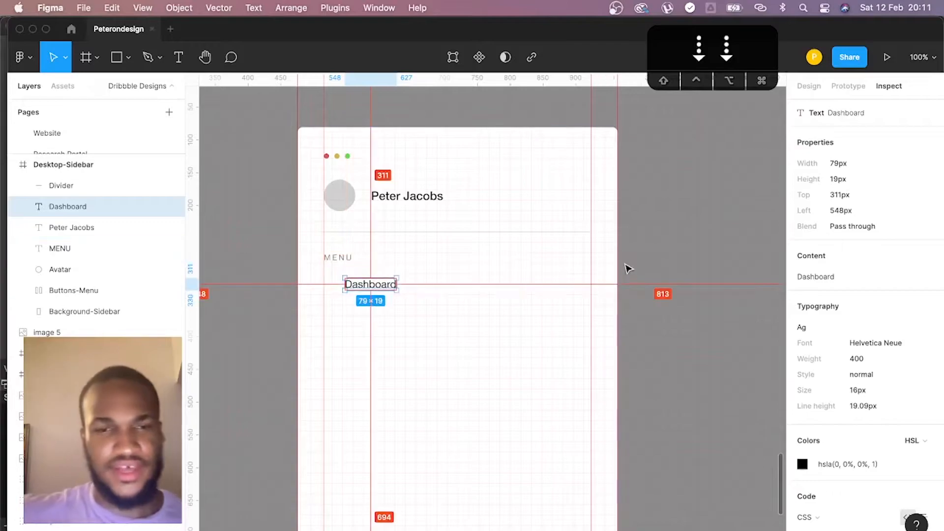
scroll(489, 254, left, 1)
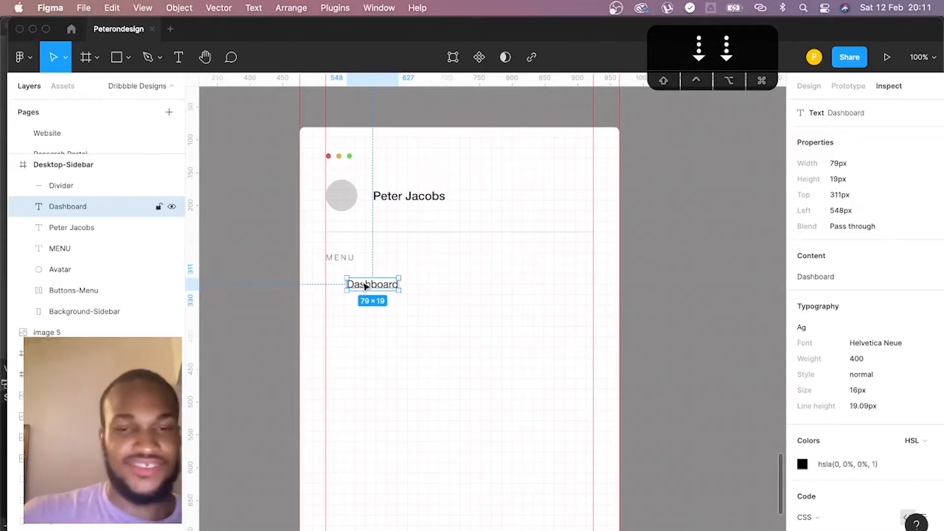
- Draw a 488 × 48 rectangle spanning the sidebar's full width at X 476, Y 304, and send it behind the Dashboard label
key(r)
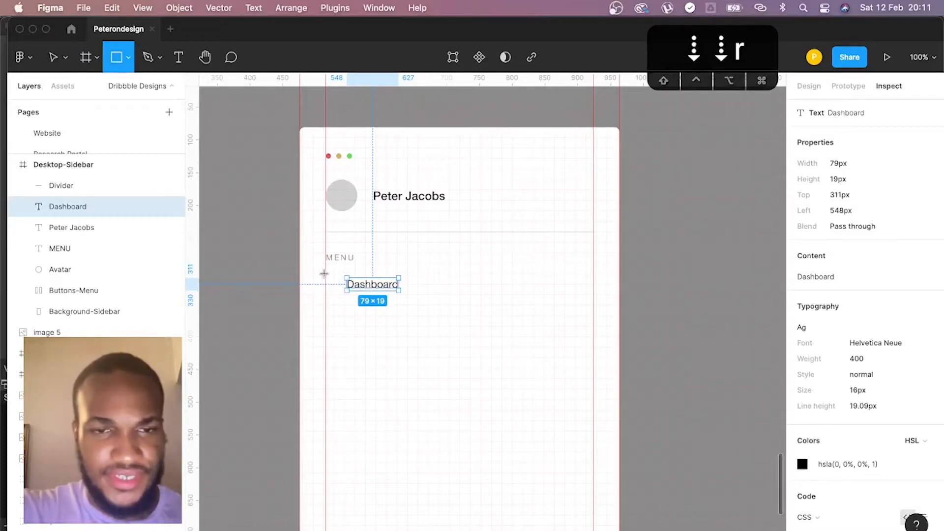
mouse_move(325, 274)
mouse_down()
mouse_move(432, 297)
mouse_move(619, 306)
mouse_up()
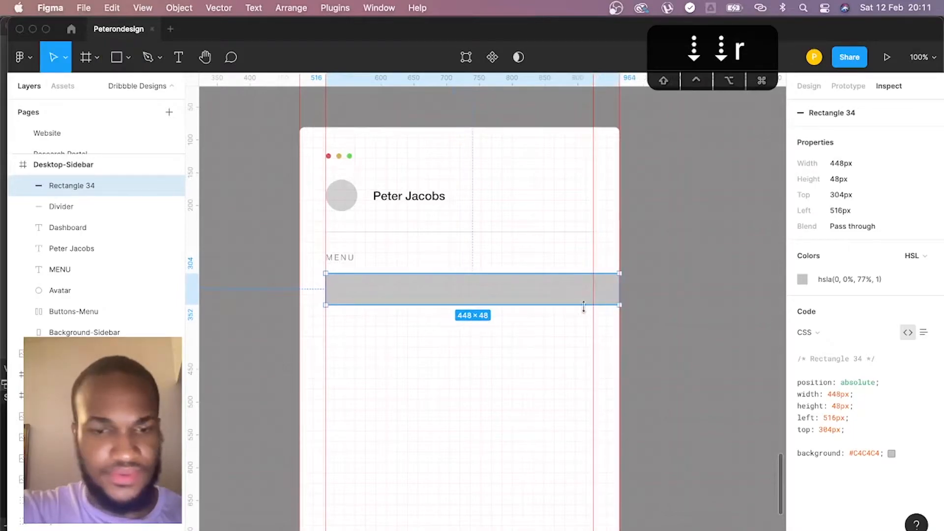
key(v)
drag(326, 288, 298, 287)
key(super+bracketleft)
key(super+bracketleft)
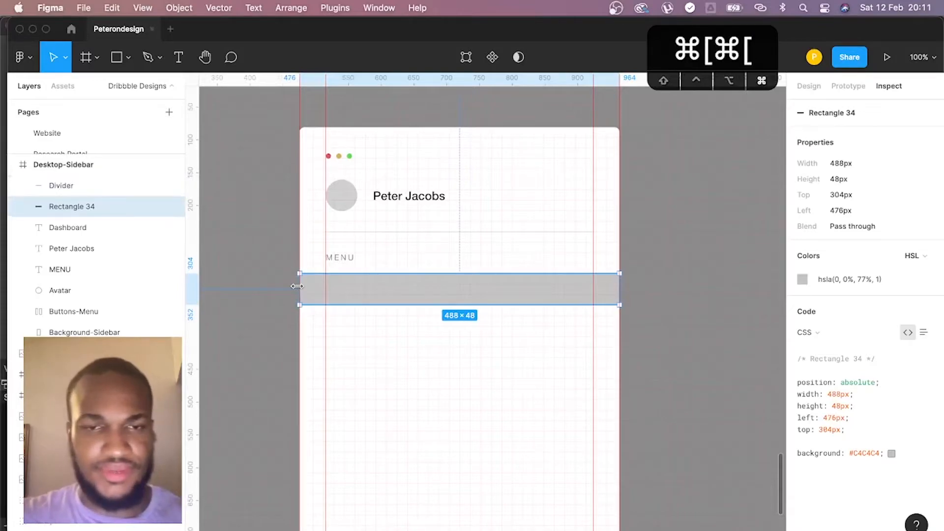
key(v)
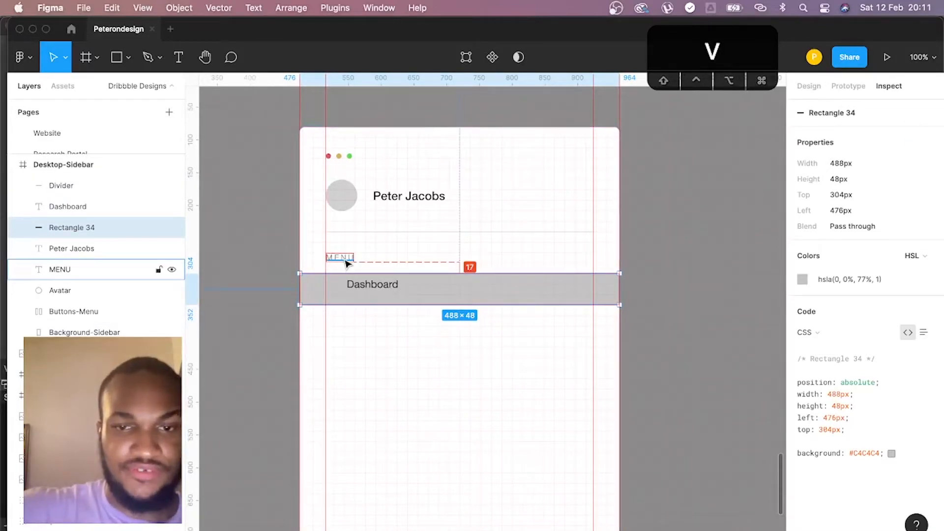
- Move the rectangle behind the Dashboard label down to Y 311
key(Down)
key(Down)
key(Down)
key(Down)
key(Down)
key(Down)
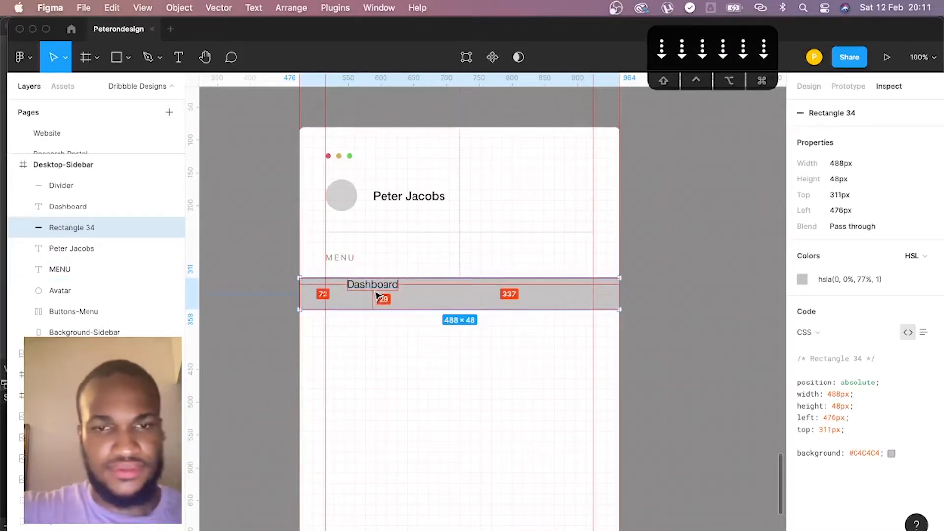
- Align the vertical centers of the Dashboard label and the rectangle behind it, and check the label's spacing
click(379, 287)
shift+click(383, 309)
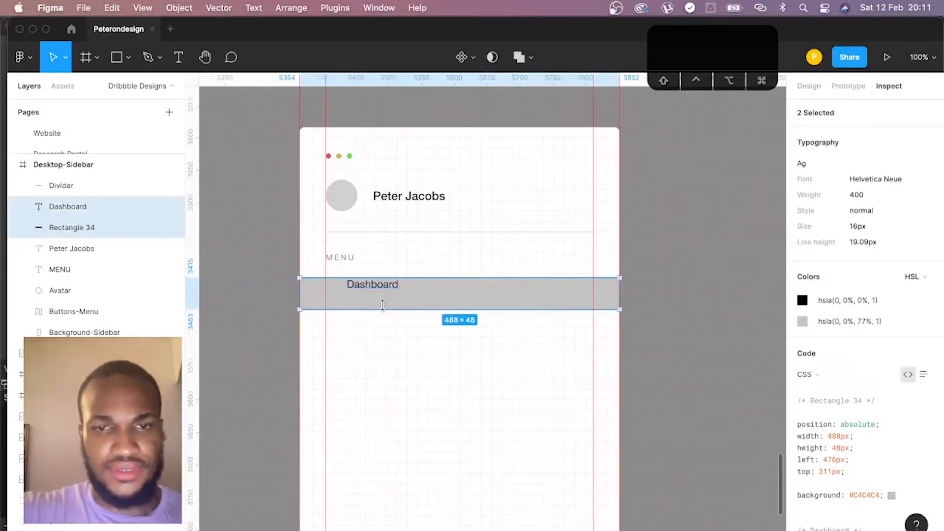
click(819, 89)
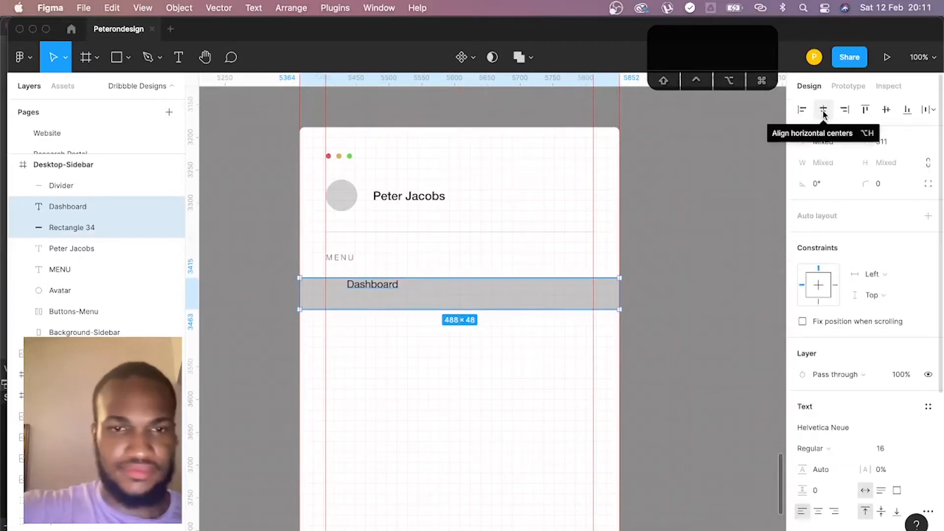
click(886, 109)
click(886, 87)
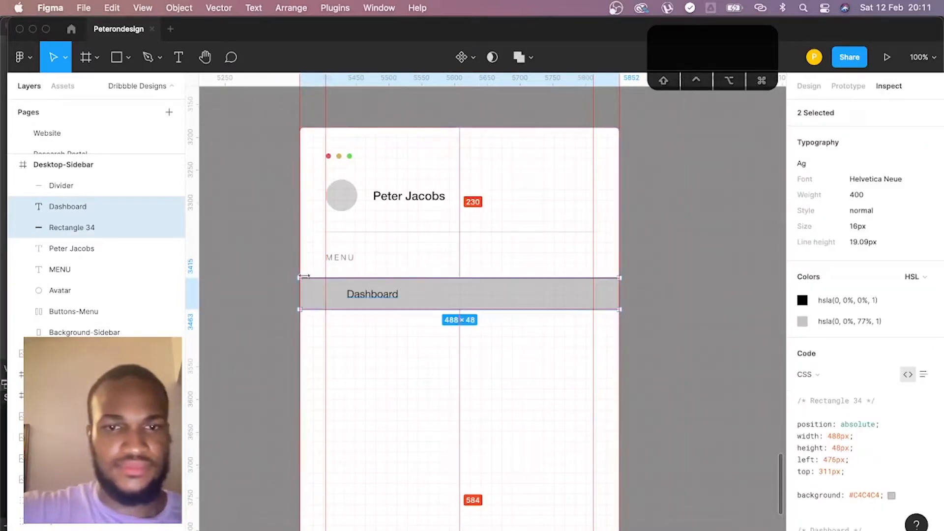
click(449, 311)
click(395, 298)
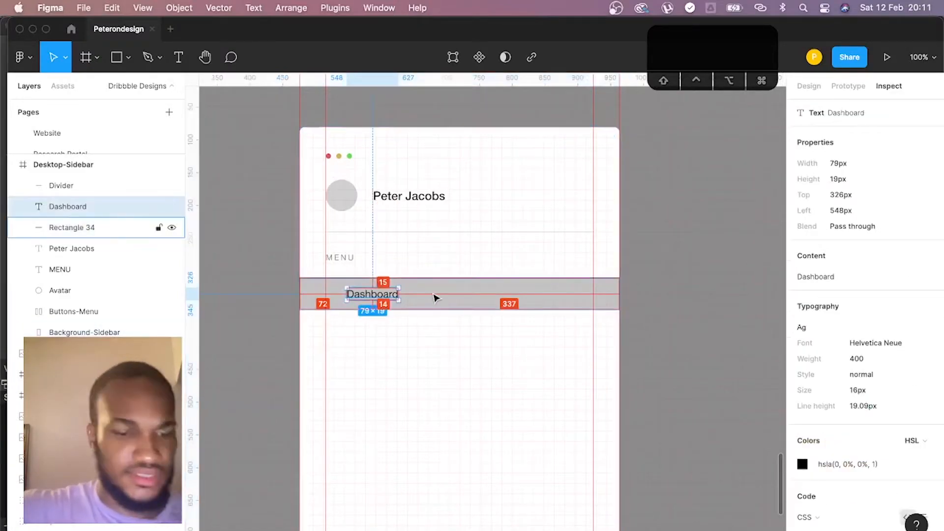
shift+click(435, 297)
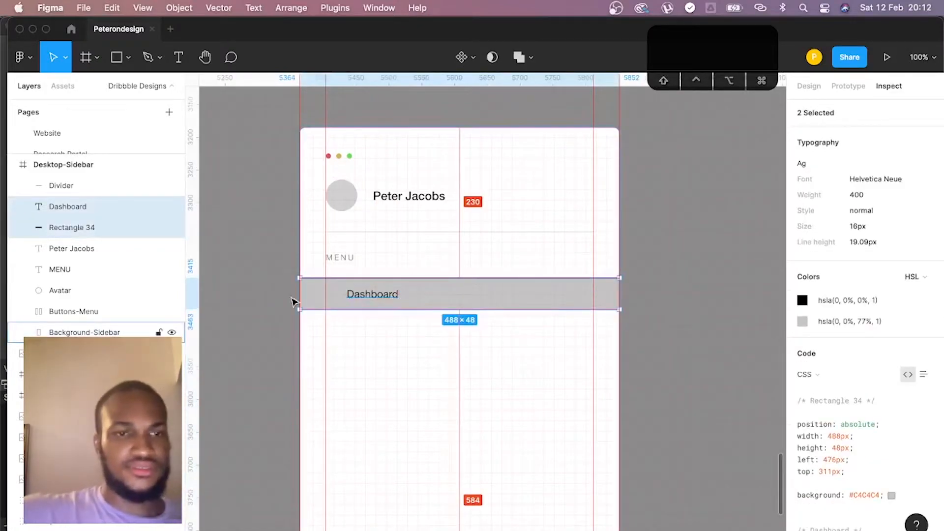
- Rename the rectangle layer behind the Dashboard label as Wrapper-Active
double_click(71, 228)
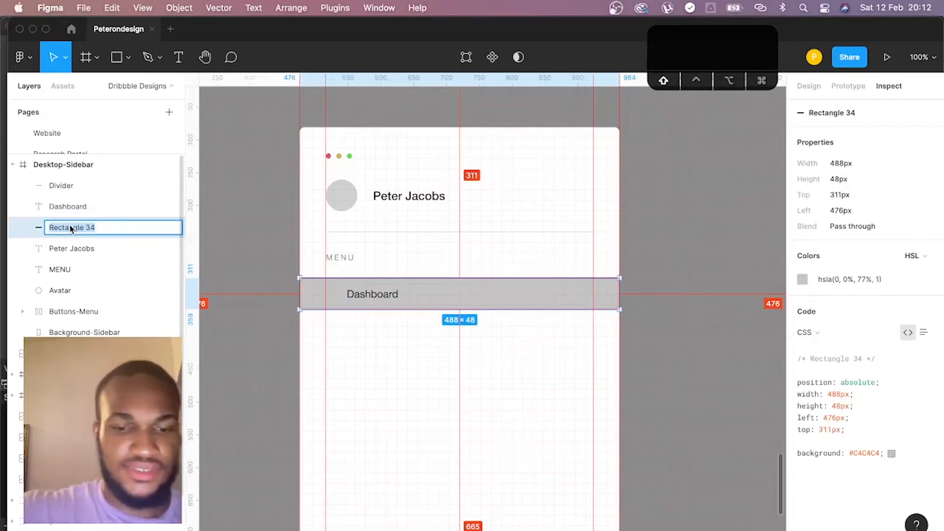
text(A)
text(rapper-Active)
text(\)
key(BackSpace)
key(Return)
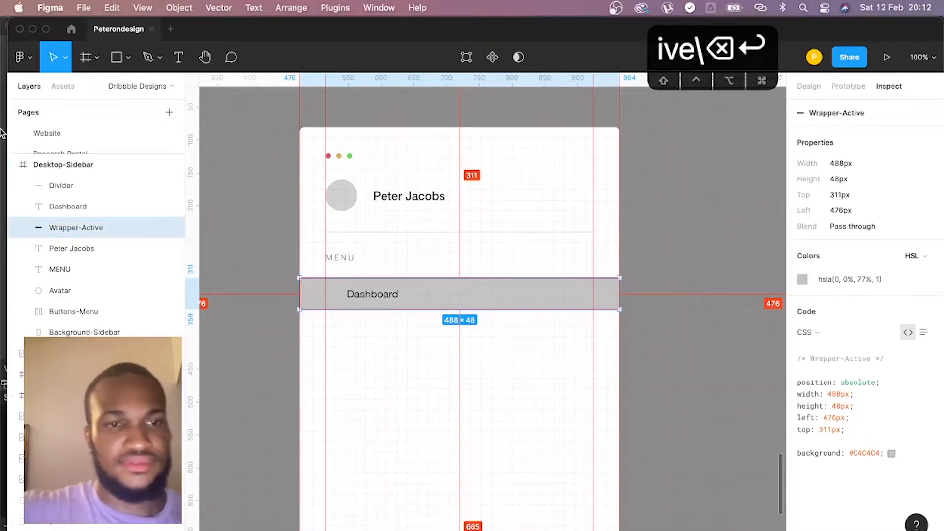
click(133, 207)
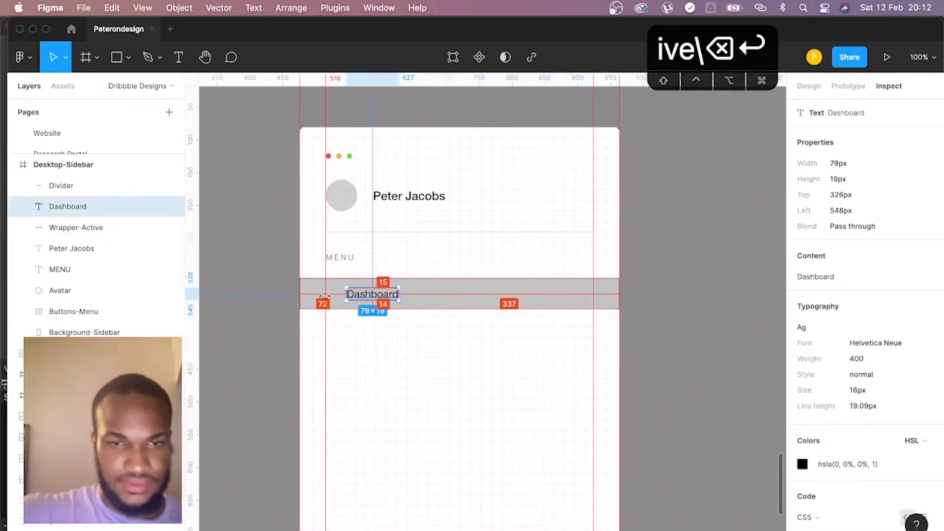
click(697, 195)
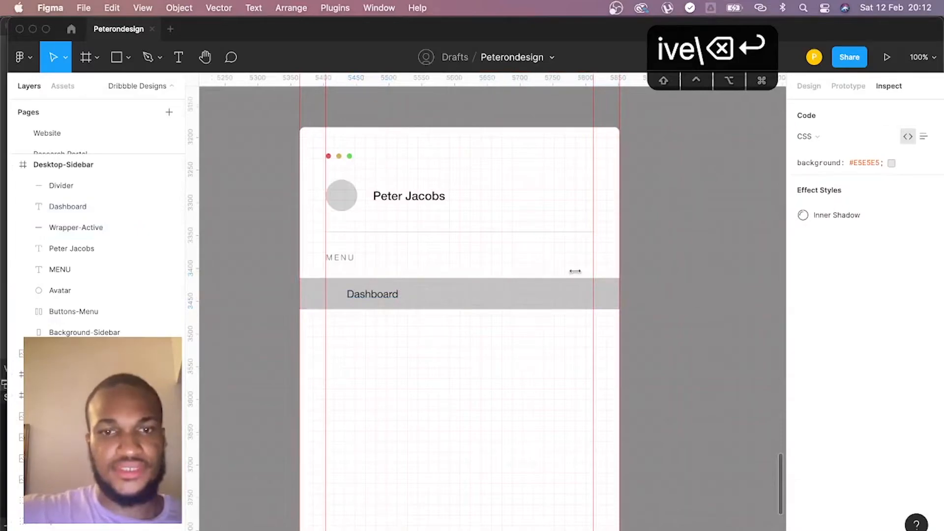
- Set the Wrapper-Active rectangle's fill lightness to 90 in HSL
click(512, 294)
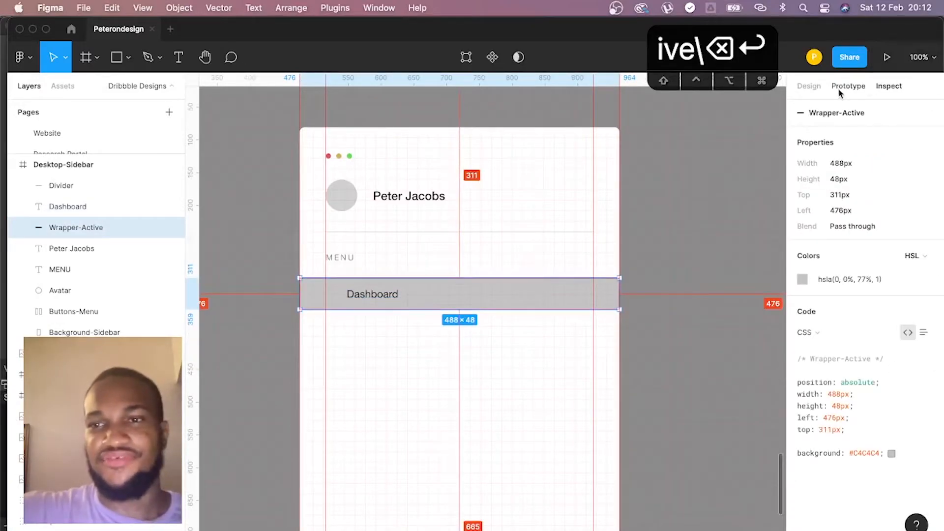
click(811, 87)
click(804, 397)
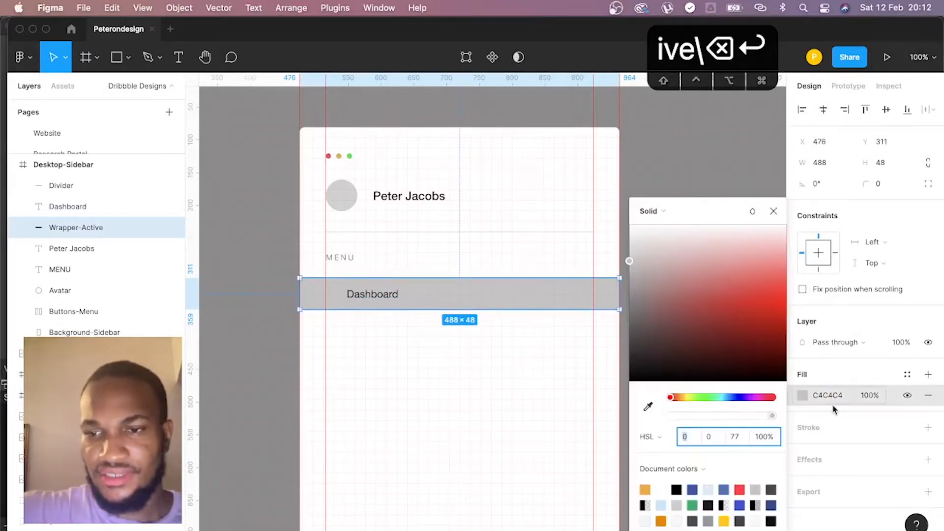
click(743, 437)
text(90)
key(Return)
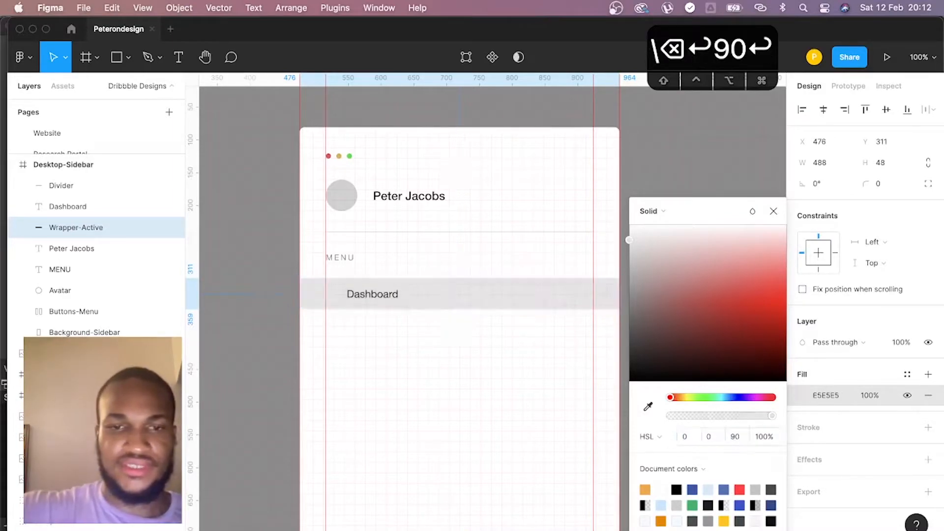
click(375, 310)
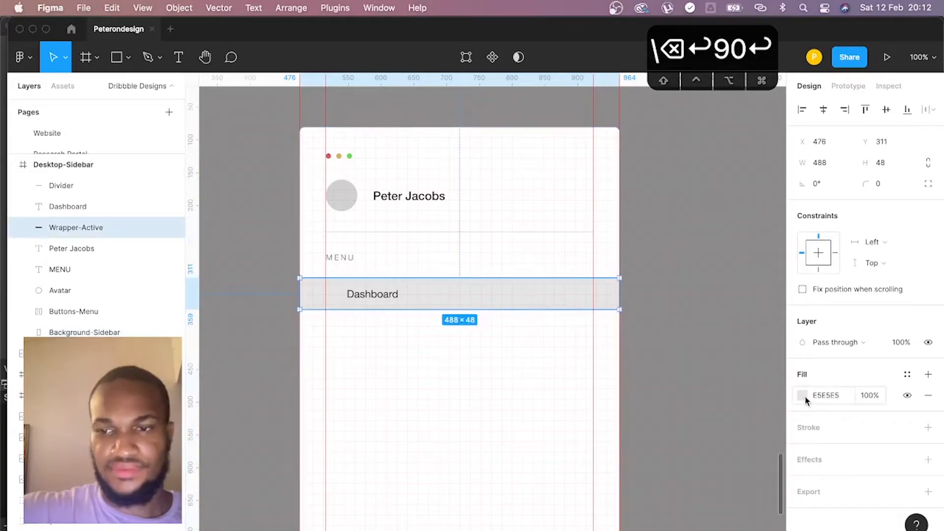
- Set the Wrapper-Active rectangle's fill lightness to 95 in HSL, giving the light gray F2F2F2
click(804, 397)
click(735, 438)
text(95)
key(Return)
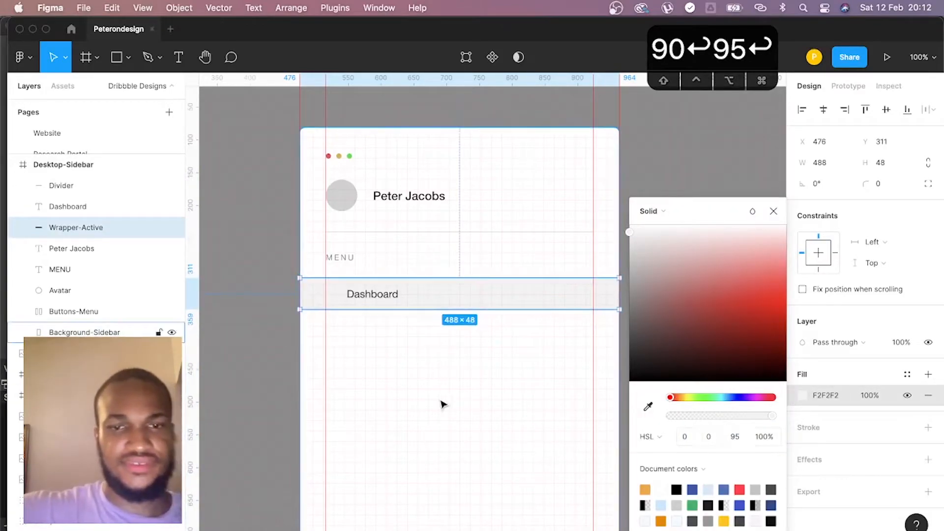
click(514, 428)
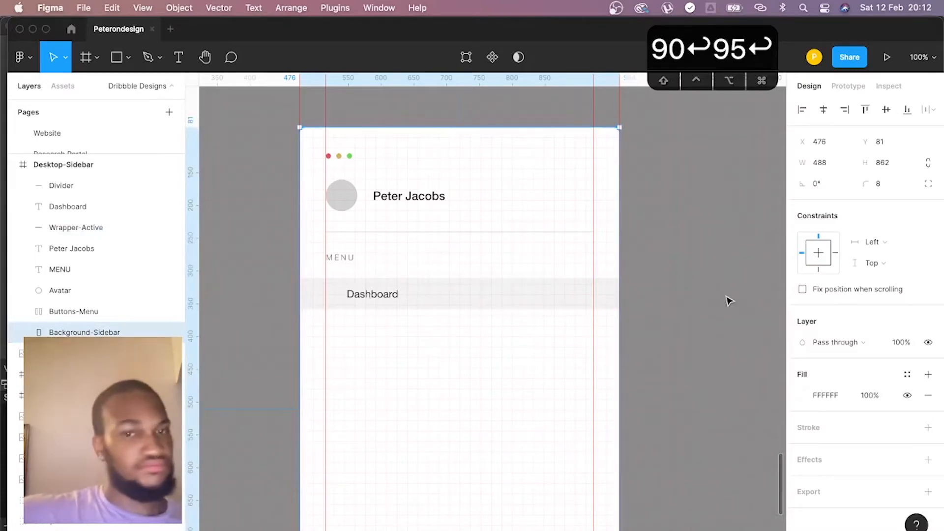
- Group the Dashboard label with the Wrapper-Active rectangle
scroll(708, 271, right, 1)
scroll(376, 296, right, 1)
scroll(373, 297, left, 1)
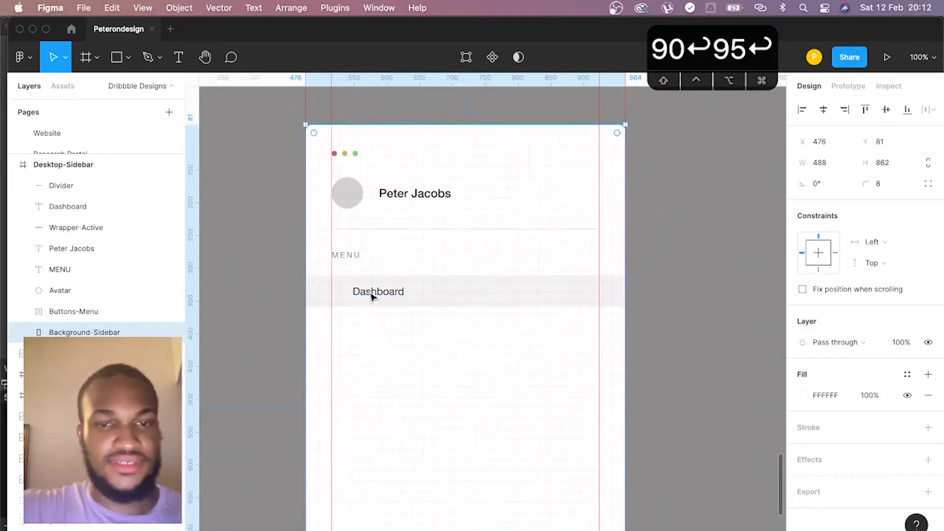
click(375, 294)
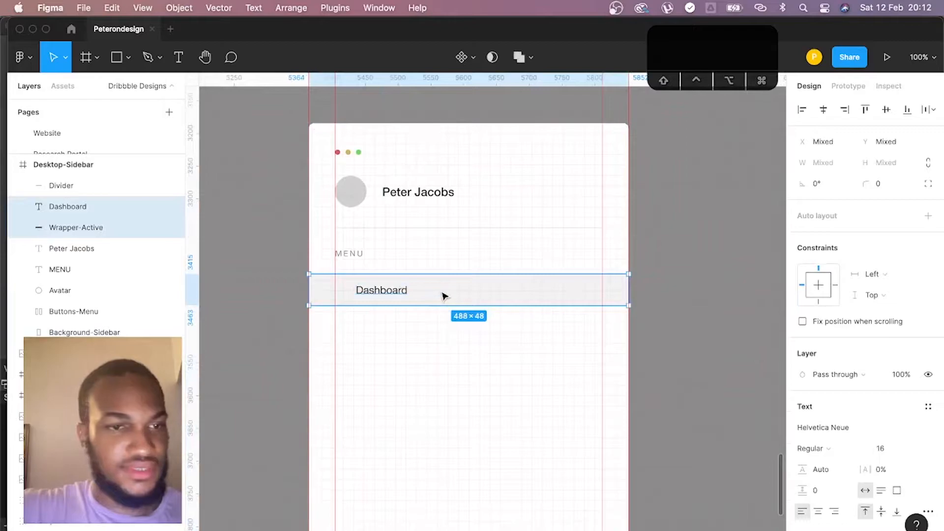
key(super+g)
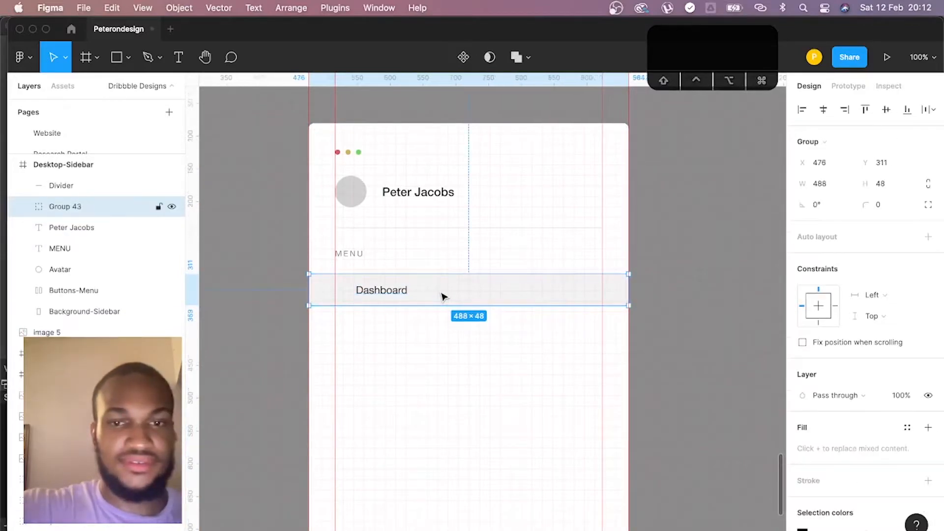
- Rename the group holding the Dashboard label and its background as Sidebar-Item
double_click(83, 210)
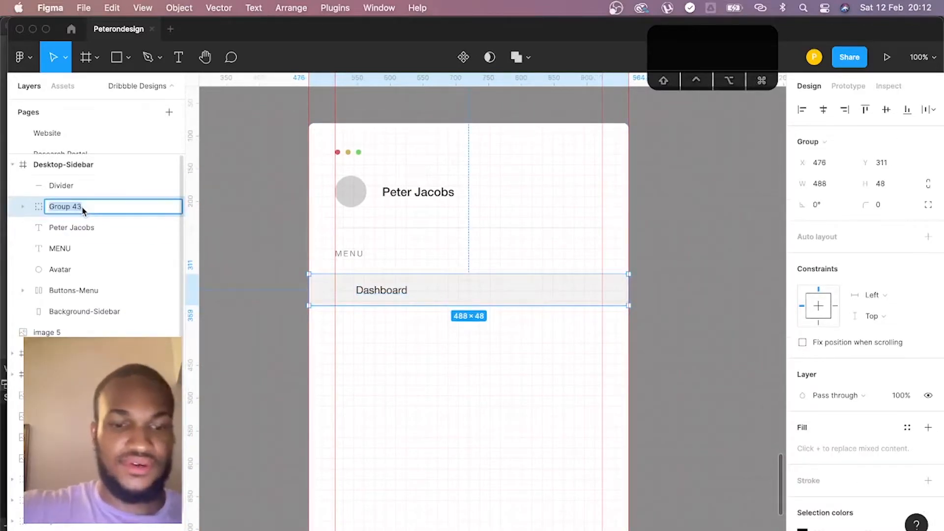
text(N)
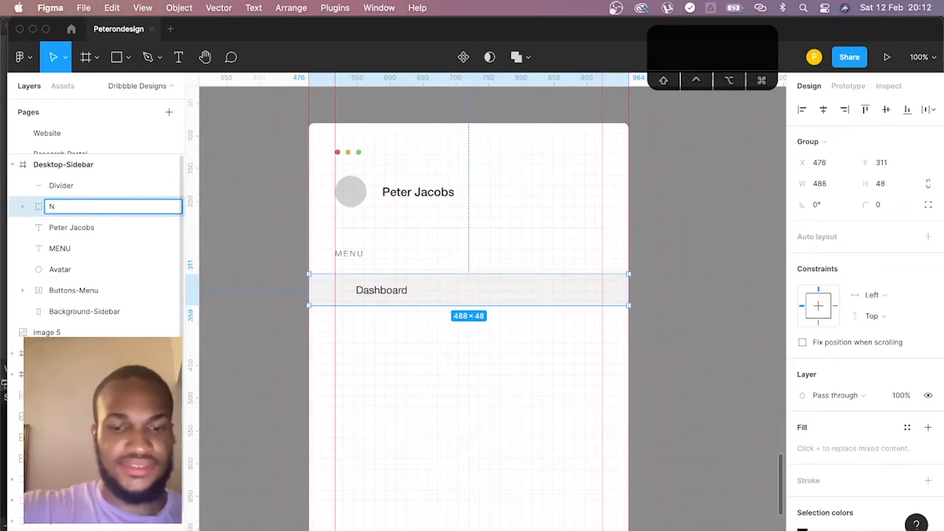
text(idebar-item)
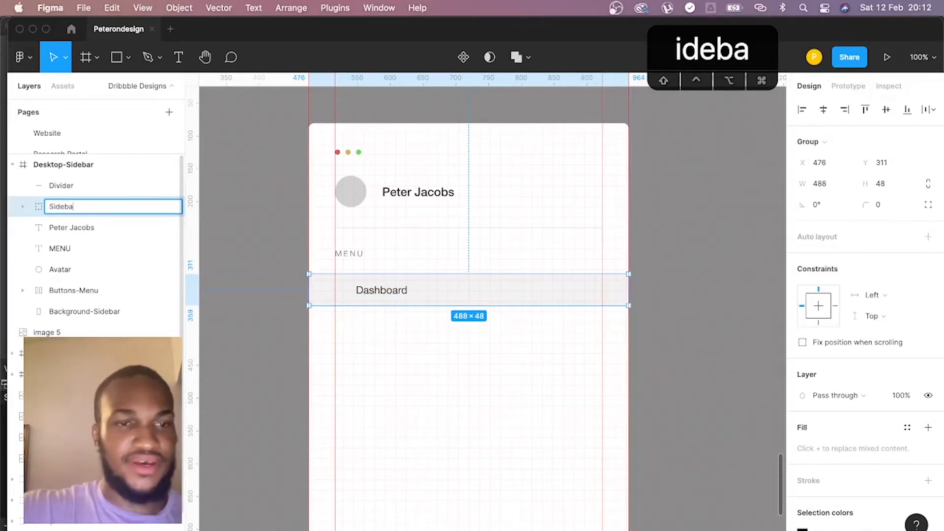
key(BackSpace)
key(BackSpace)
key(BackSpace)
key(BackSpace)
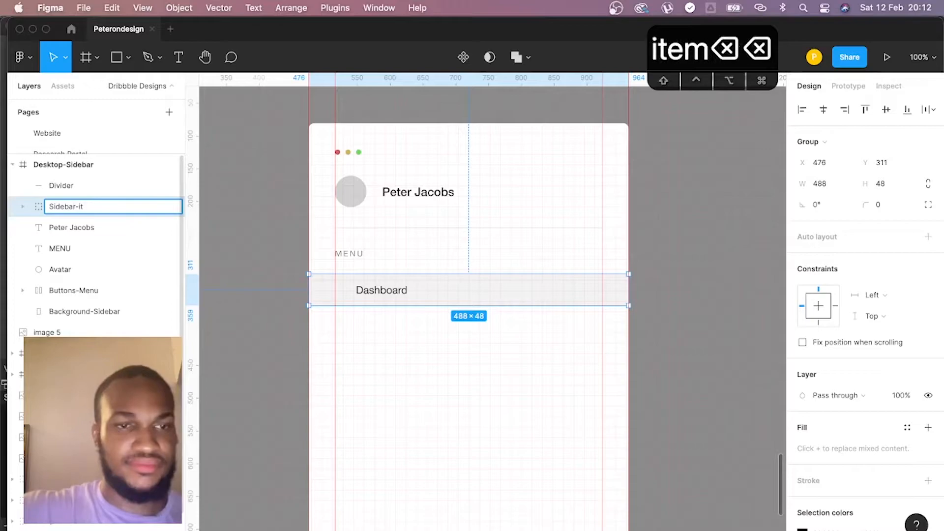
text(Item)
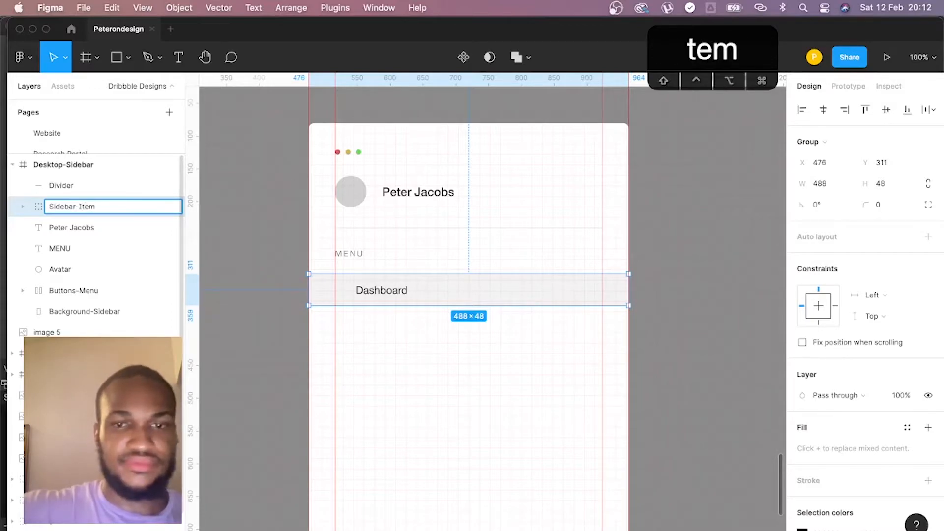
key(Return)
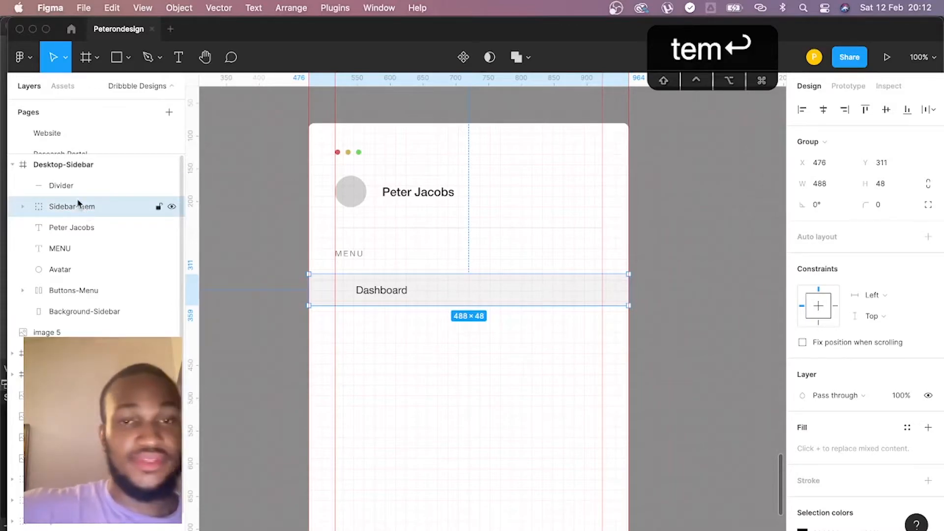
- Run the Iconify plugin and open the Unicons collection from its collections list
click(322, 9)
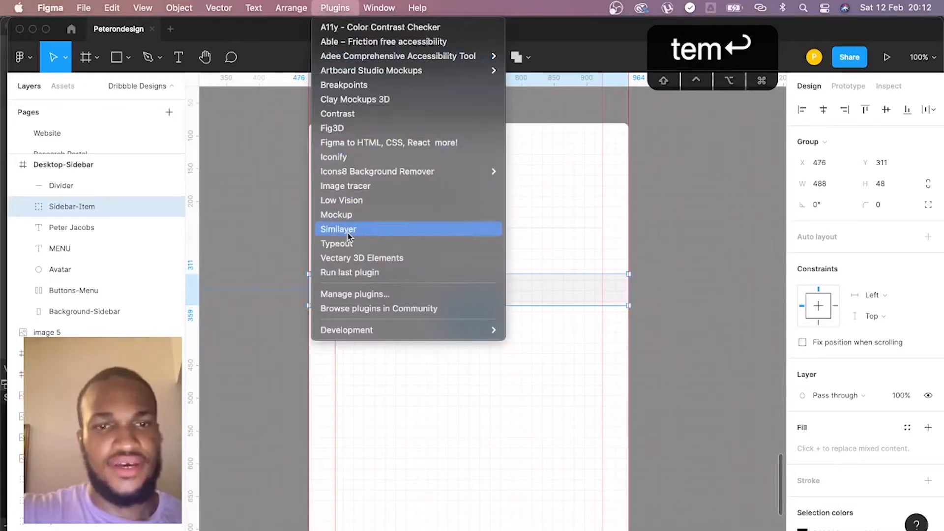
click(360, 158)
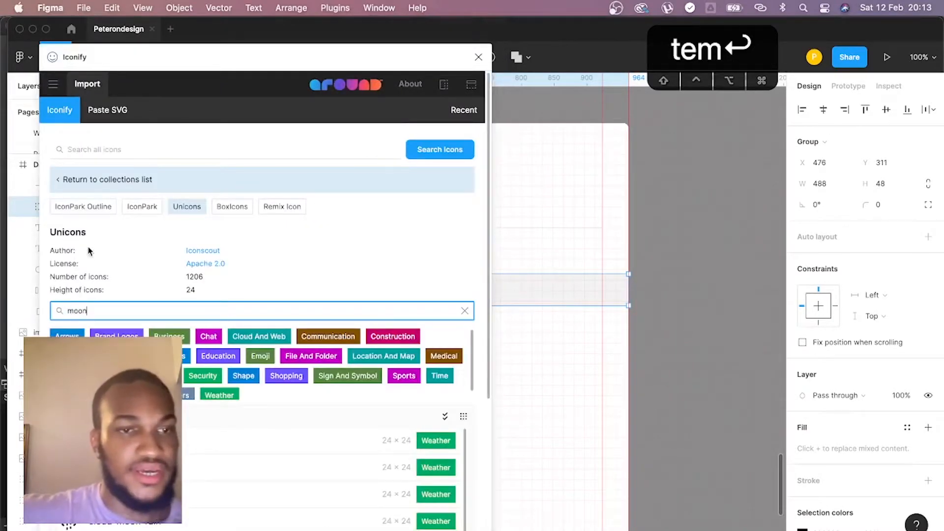
click(69, 180)
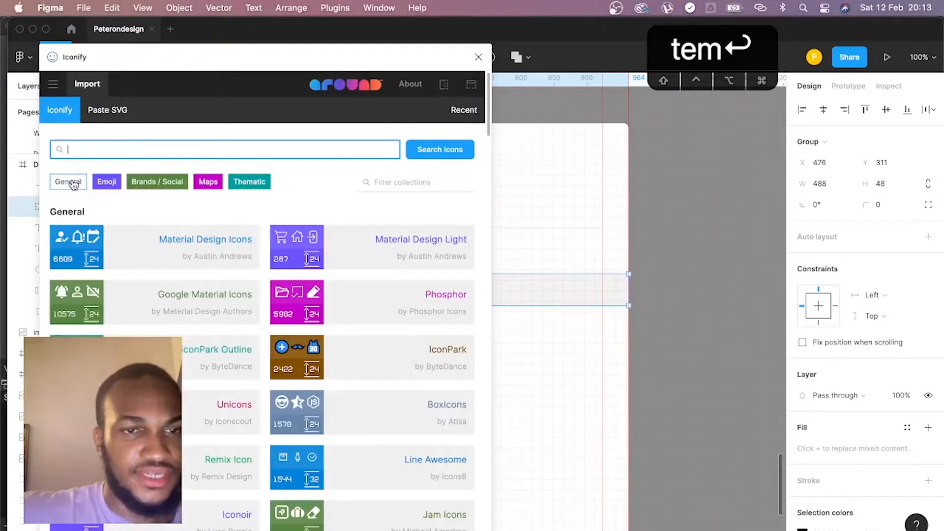
click(238, 408)
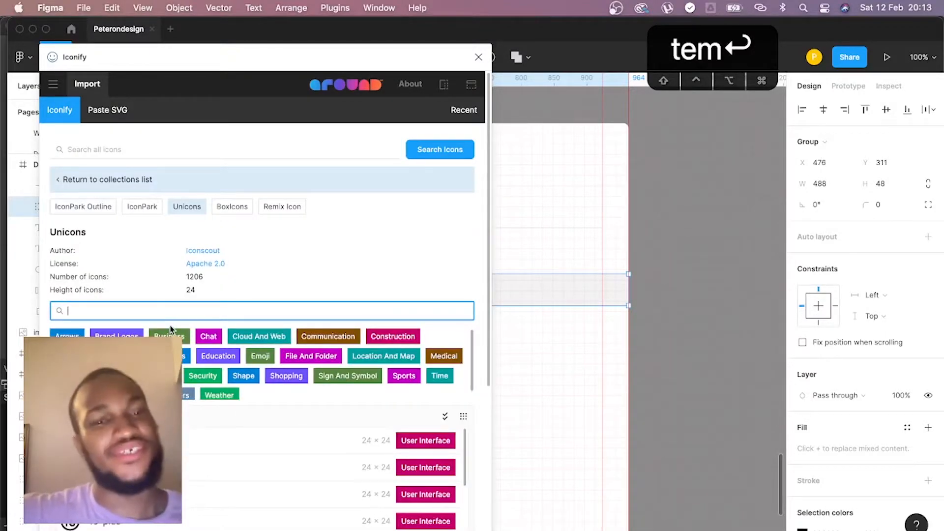
- Search the Unicons collection for "dashboard" and place the create-dashboard icon in the empty lower area of the sidebar
text(dashb)
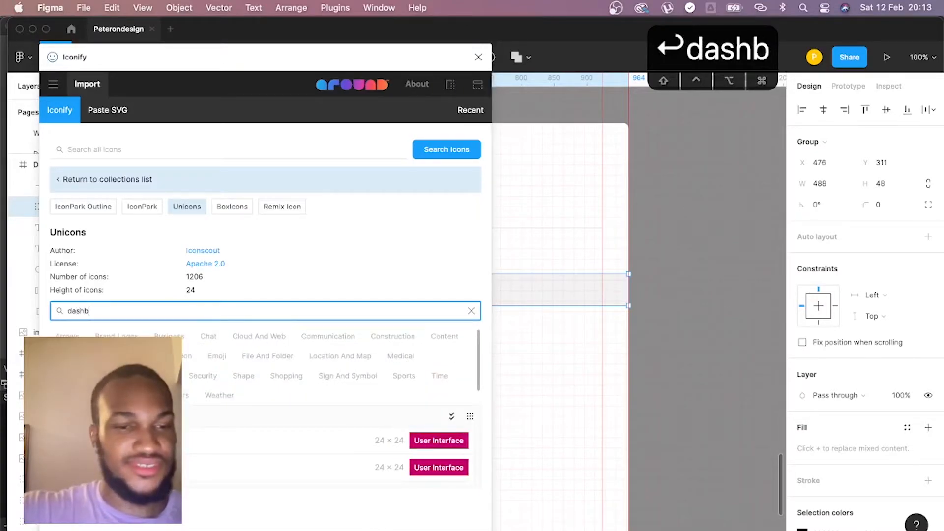
text(oard)
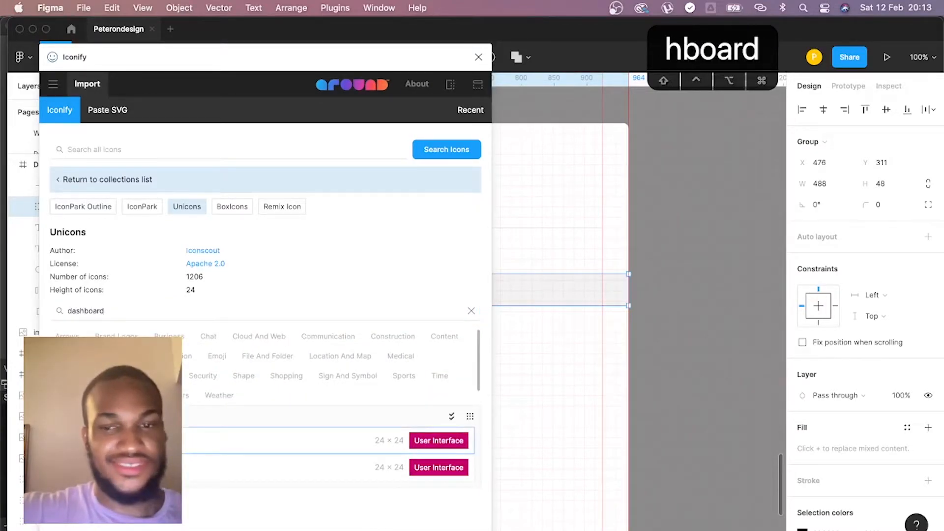
drag(651, 418, 539, 406)
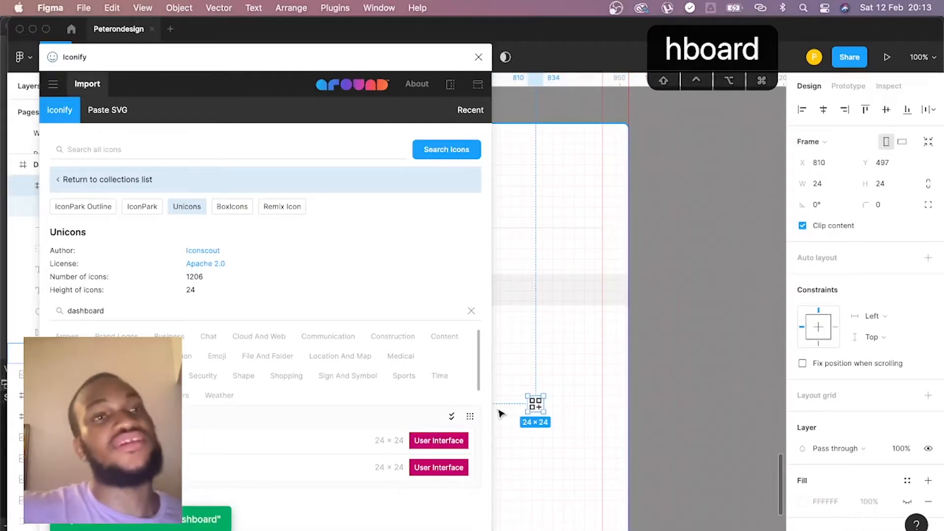
- Search the collection for "calenda" and place the calendar icon below the dashboard icon
double_click(117, 312)
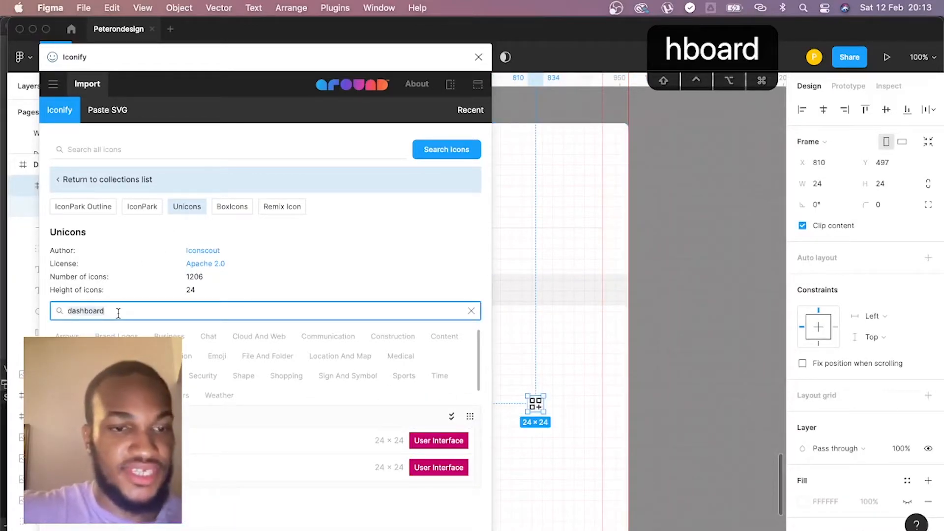
text(calenda)
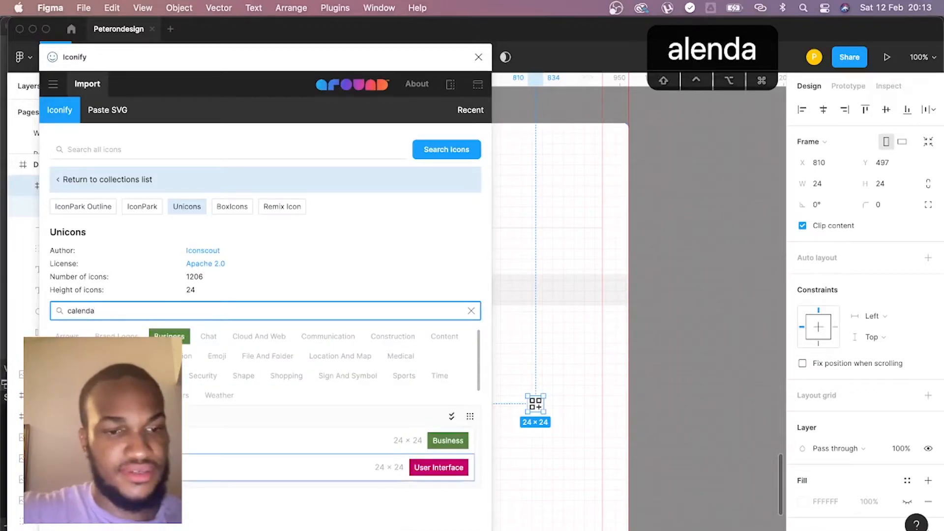
drag(63, 441, 532, 426)
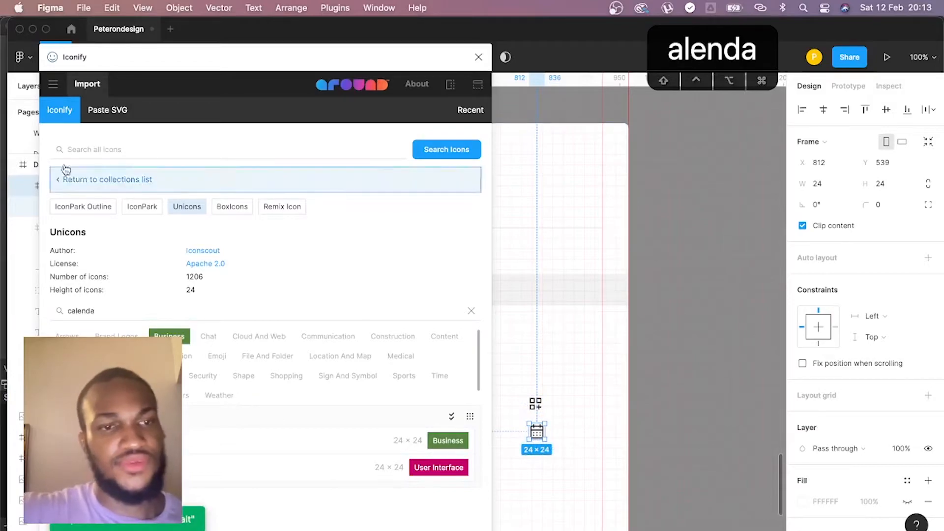
- Search the collection for "mail" and place the voicemail icon below the calendar icon
click(108, 308)
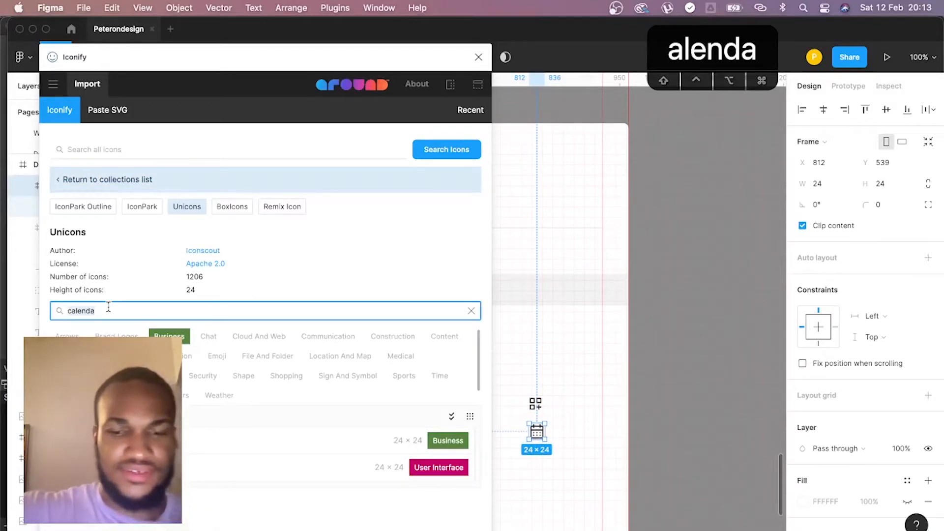
text(a)
key(BackSpace)
text(mail)
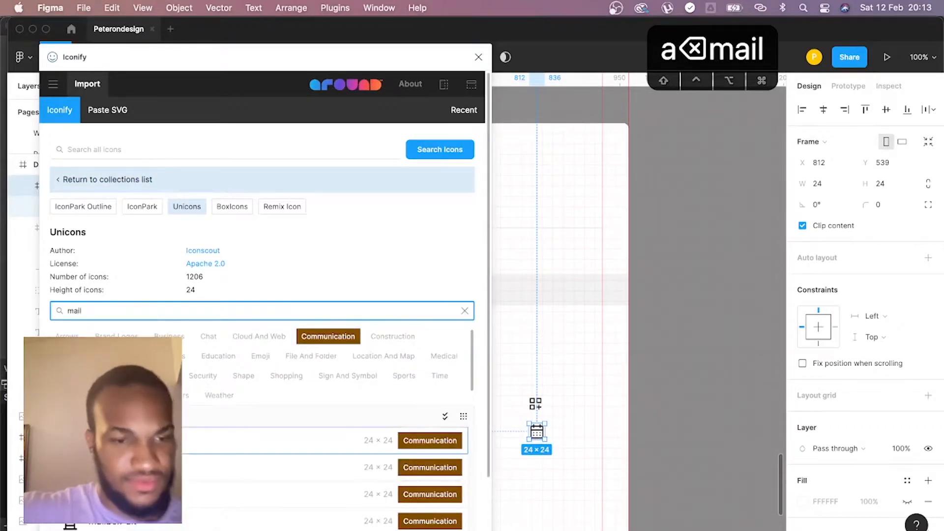
scroll(265, 344, down, 3)
scroll(264, 300, down, 1)
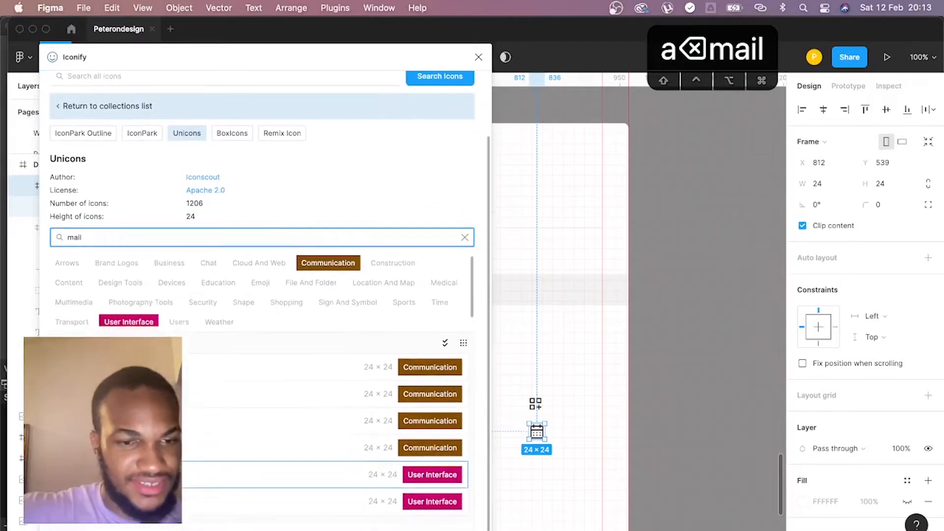
drag(67, 478, 535, 467)
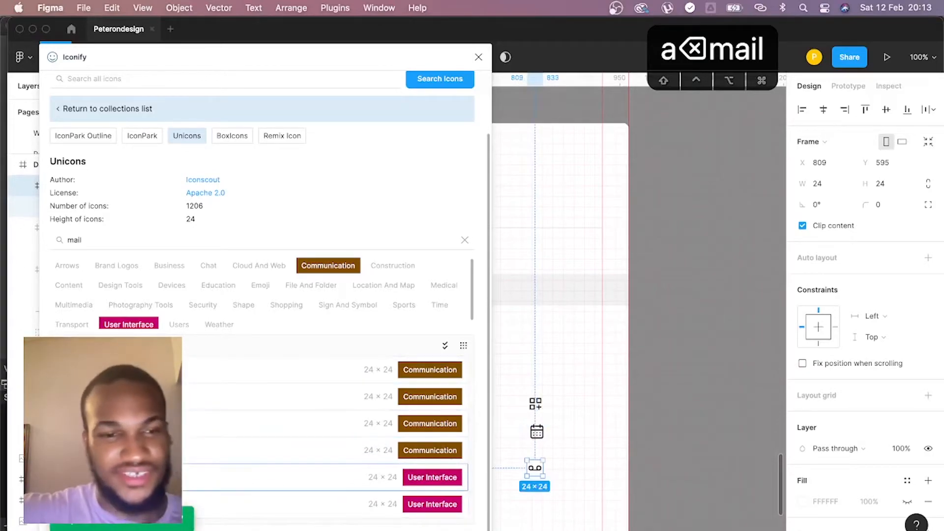
- Add the setting, shopping-bag, comment-alt-dots and question-circle icons below the voicemail icon, and close the Iconify plugin
double_click(125, 240)
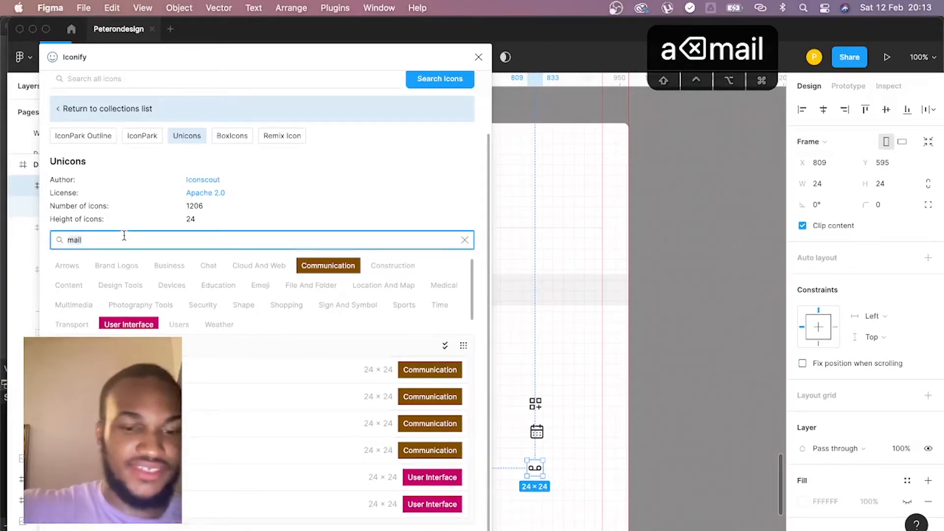
text(settin)
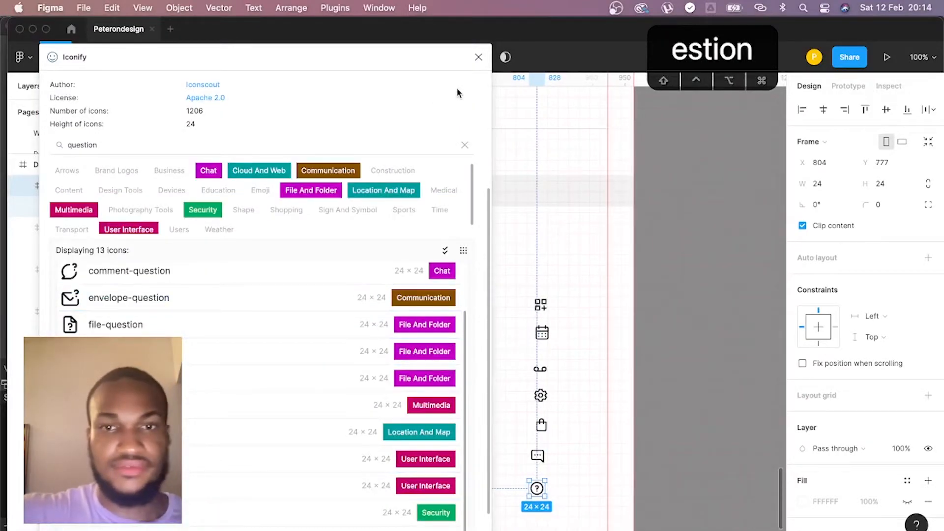
click(479, 57)
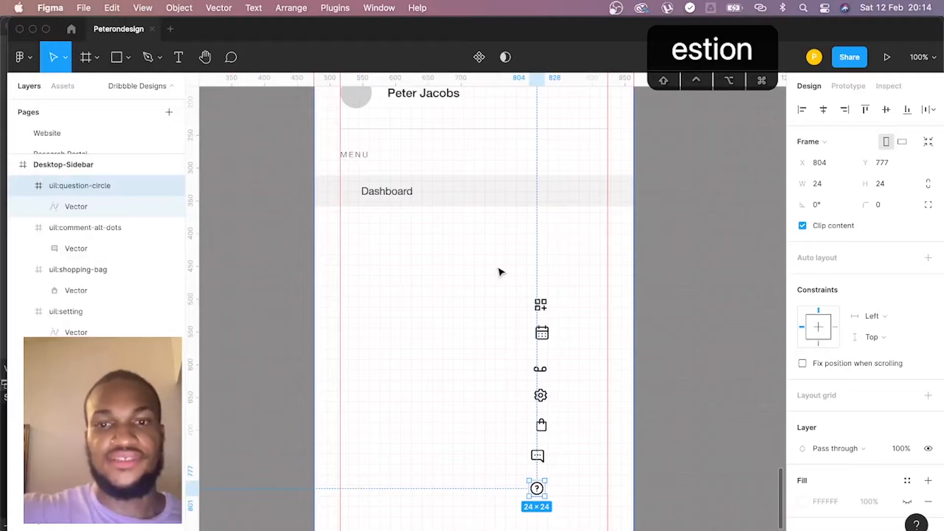
- Constrain the dashboard icon's proportions and move it into the highlighted wrapper, just before the Dashboard label
click(541, 305)
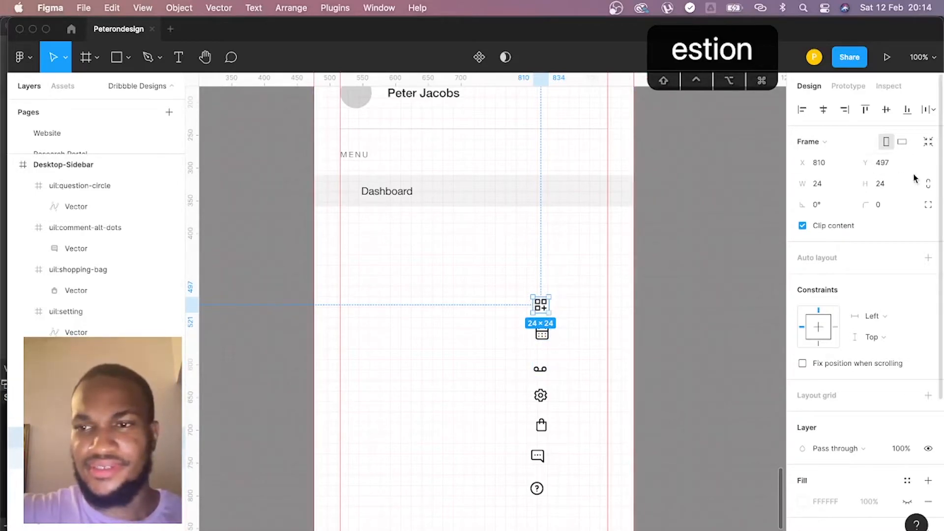
click(928, 185)
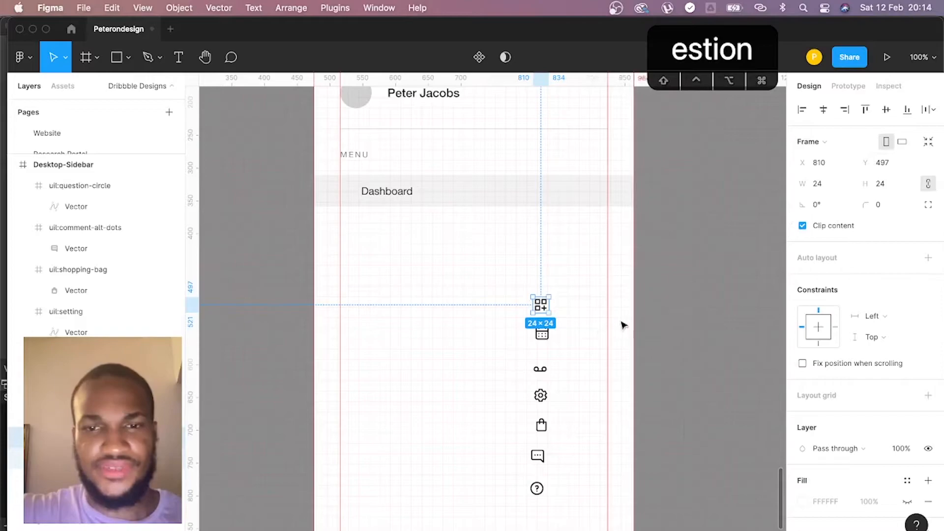
drag(546, 310, 351, 196)
- Nudge the Dashboard label 2 px to the right, leaving a 12 px gap after the dashboard icon
shift+click(382, 193)
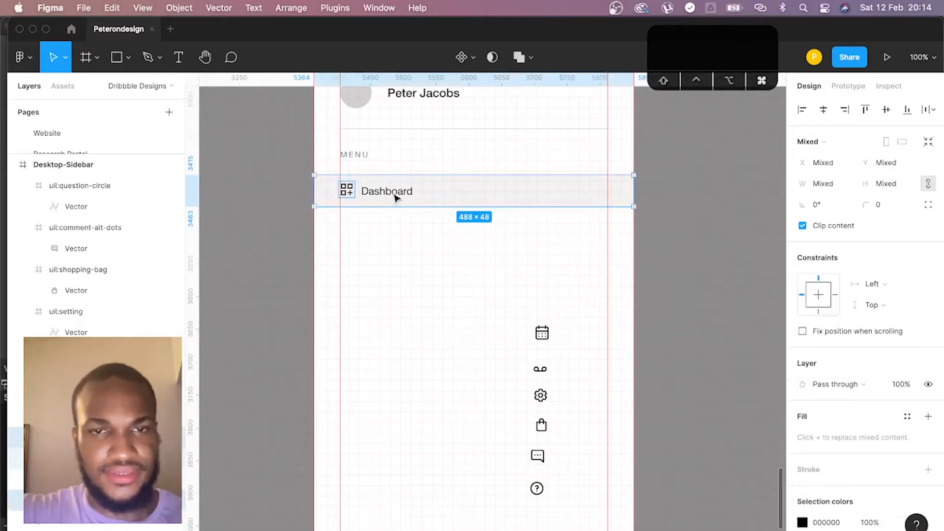
click(386, 195)
shift+click(350, 195)
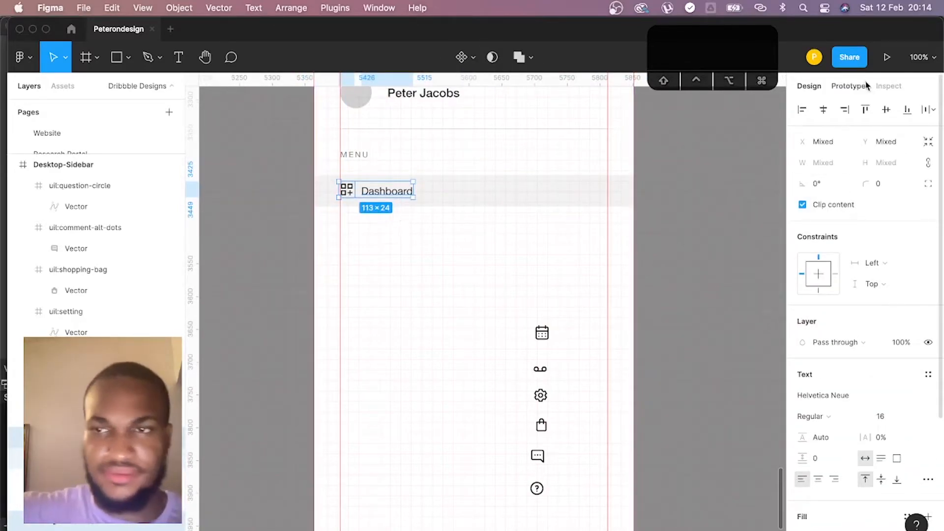
click(886, 86)
click(386, 203)
click(372, 198)
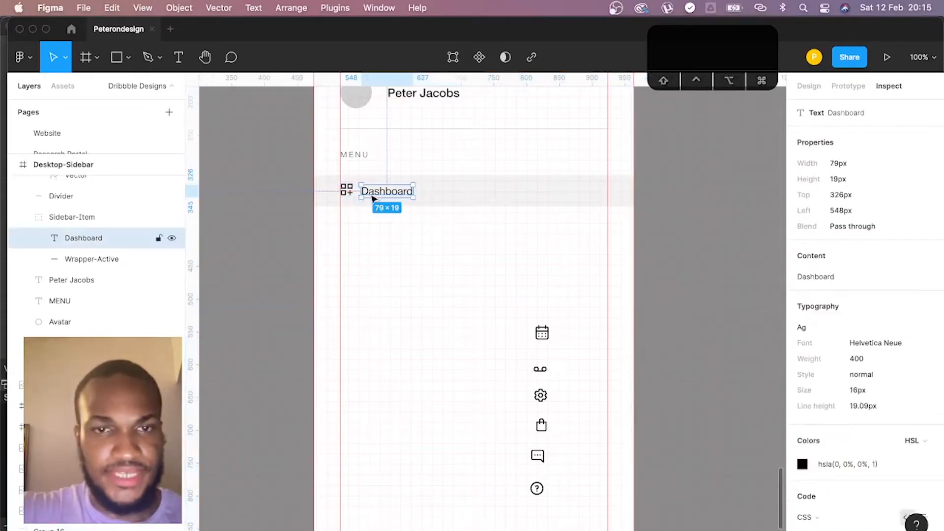
key(Right)
key(Right)
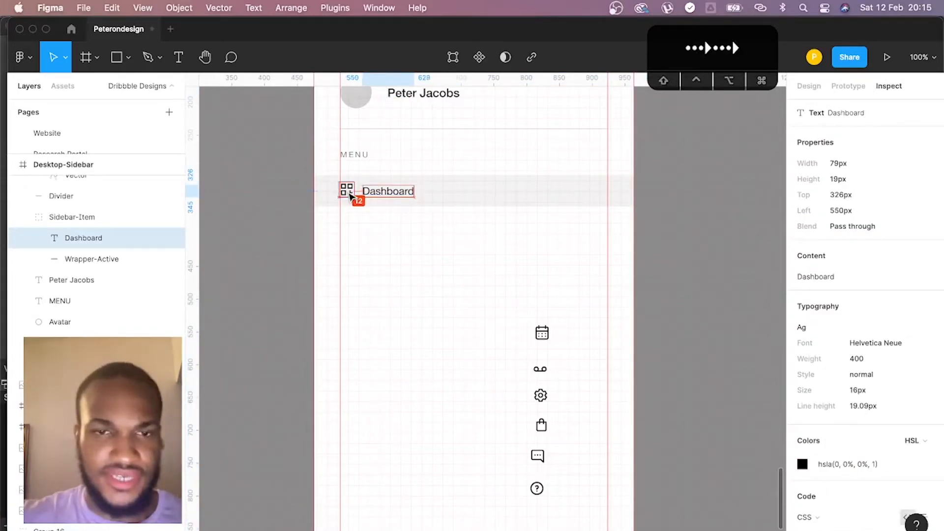
- Align the dashboard icon and the Dashboard label to the vertical center of the Wrapper-Active rectangle
shift+click(350, 196)
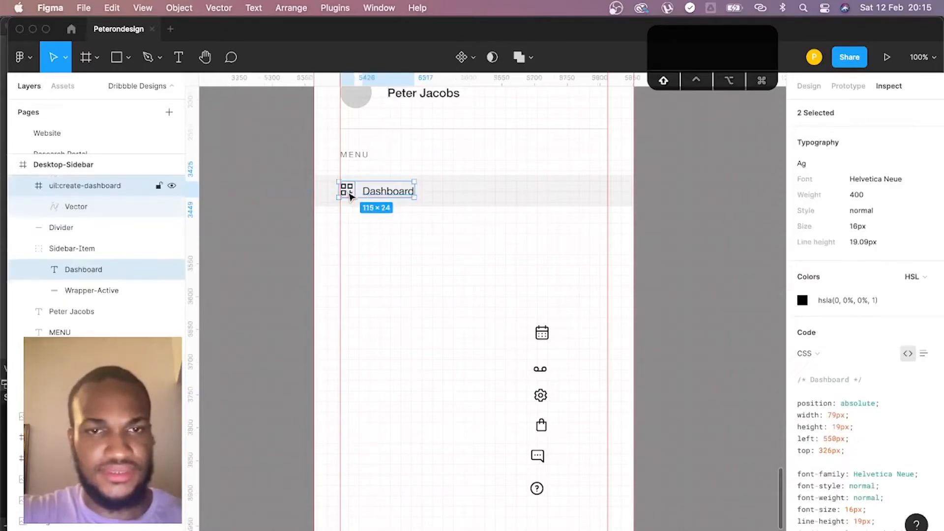
key(Up)
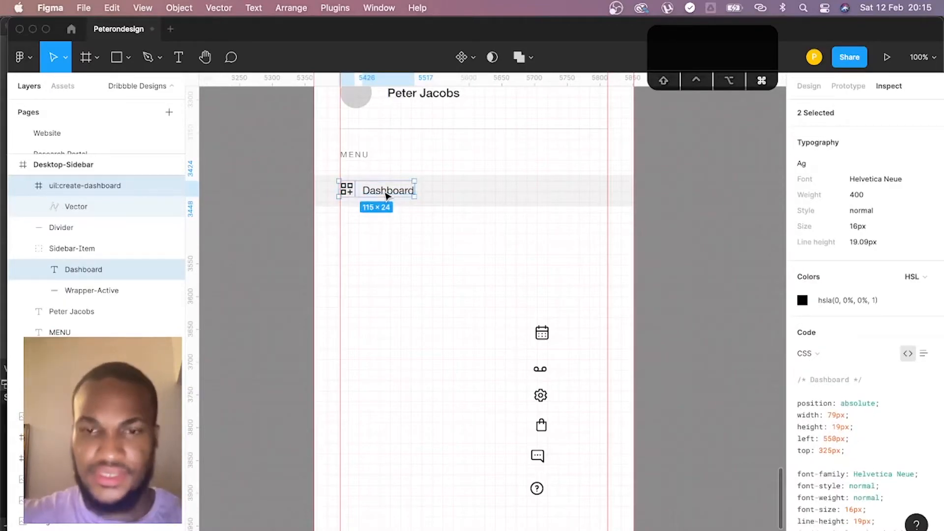
key(super+plus)
key(space)
drag(387, 195, 424, 377)
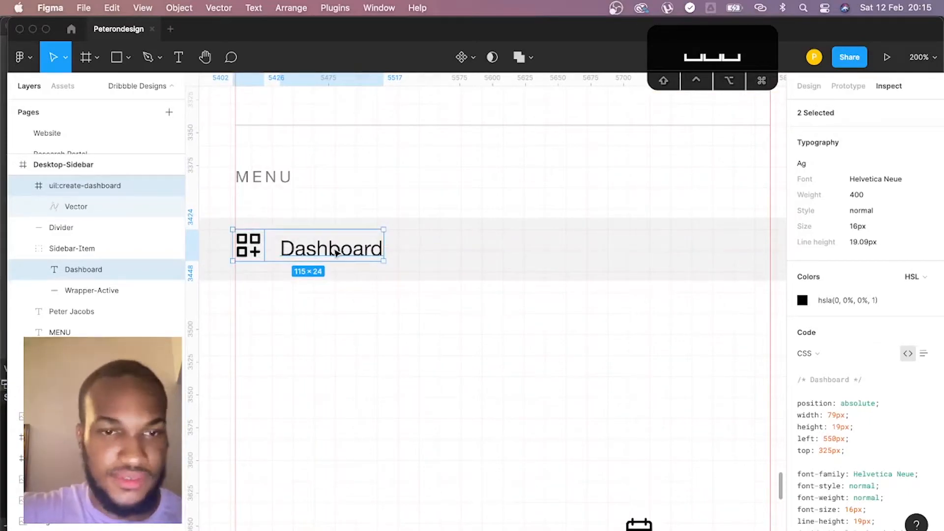
key(Down)
key(Down)
key(Down)
shift+click(481, 242)
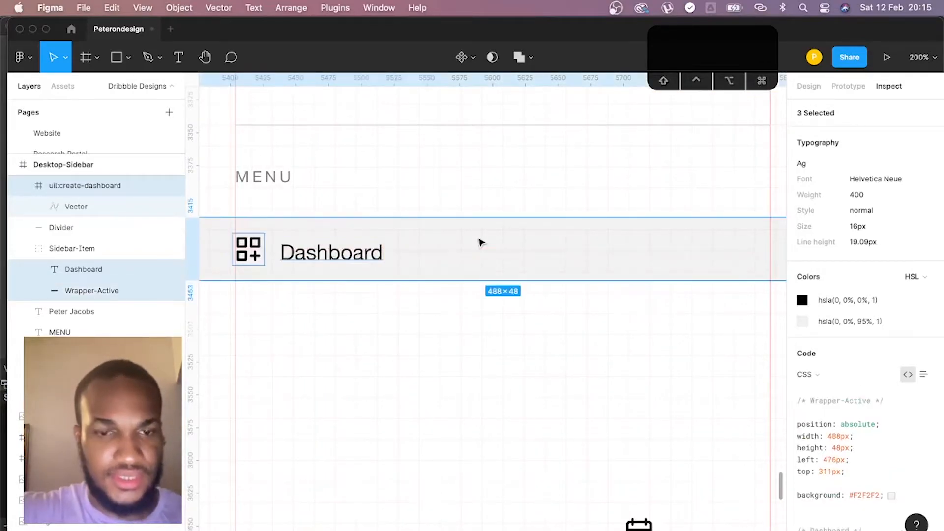
key(alt+v)
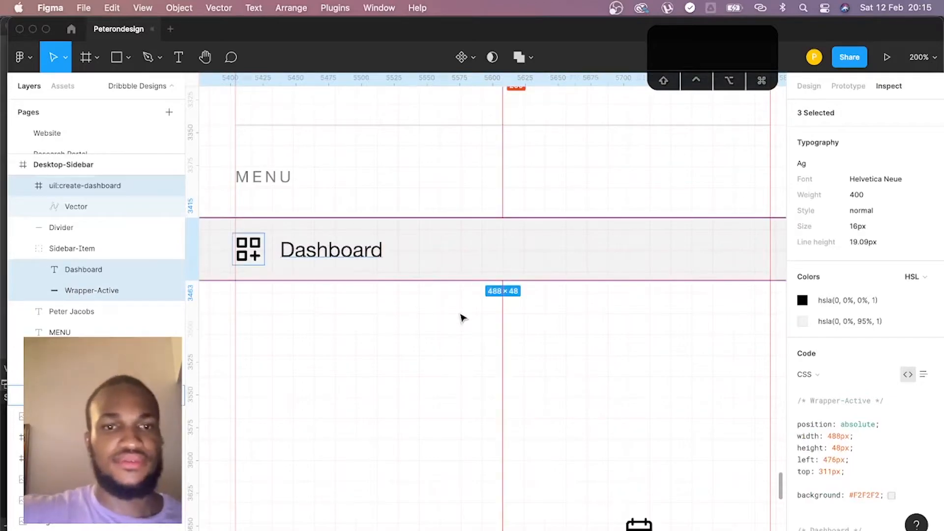
click(462, 317)
key(shift+0)
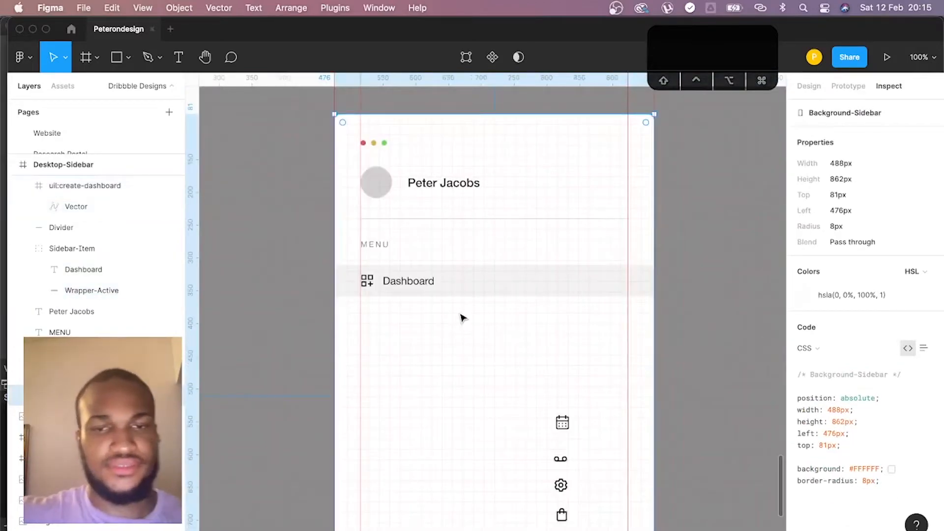
- Check the spacing of the dashboard icon and the Dashboard label within the highlighted wrapper
click(370, 284)
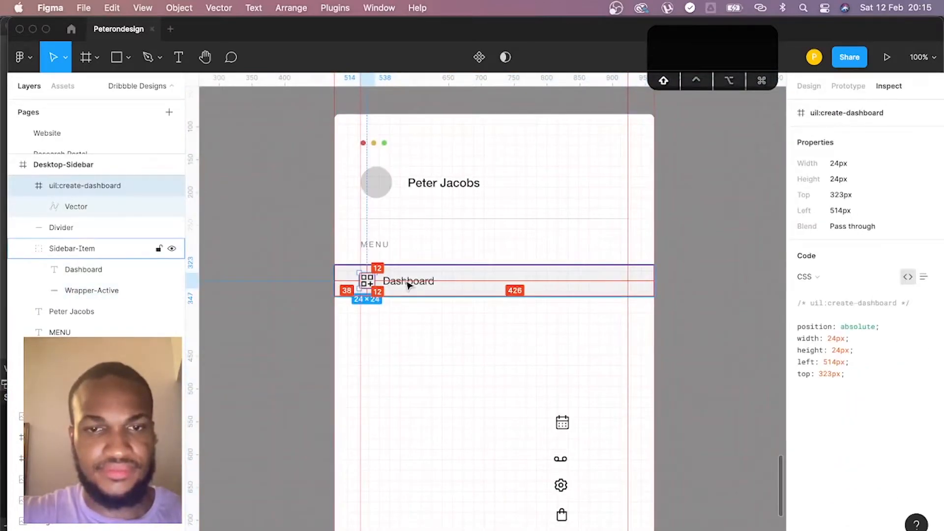
key(super)
shift+super+click(409, 284)
click(436, 329)
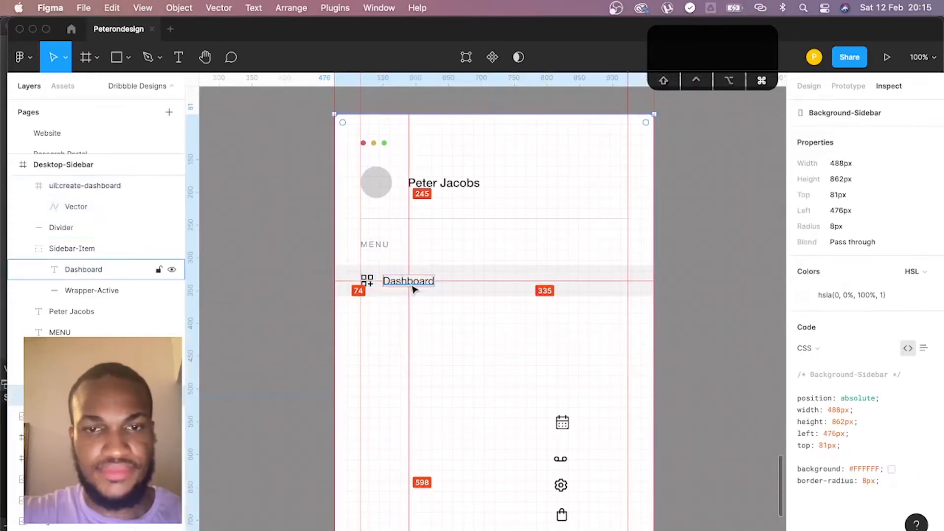
- Set the fill lightness of the Dashboard label and the profile name to 10 in HSL, giving the near-black 1A1A1A
super+click(414, 285)
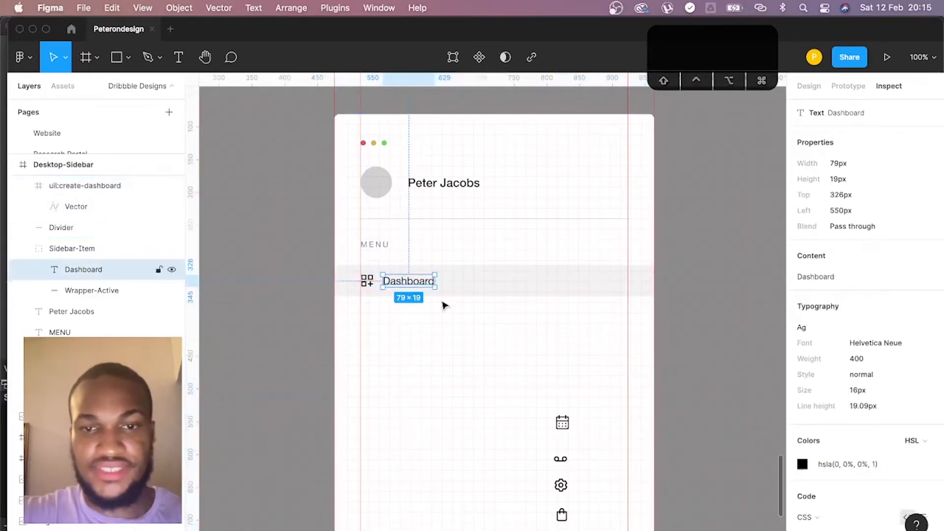
click(809, 86)
scroll(827, 290, down, 3)
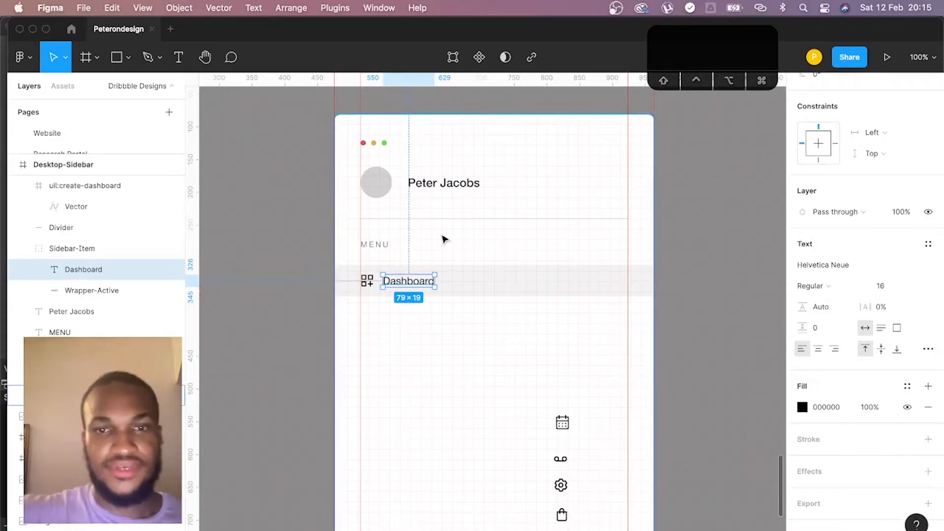
scroll(444, 217, down, 2)
shift+click(465, 180)
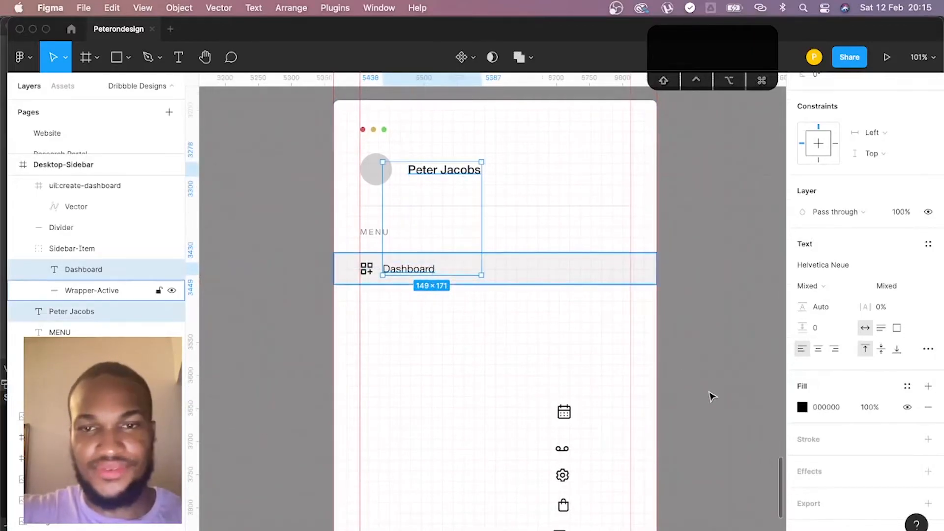
click(802, 408)
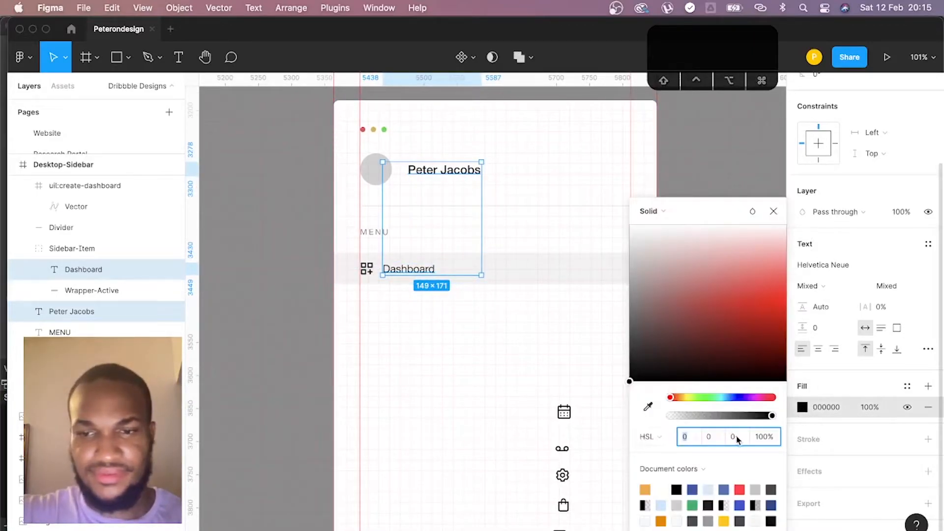
text(90)
key(Return)
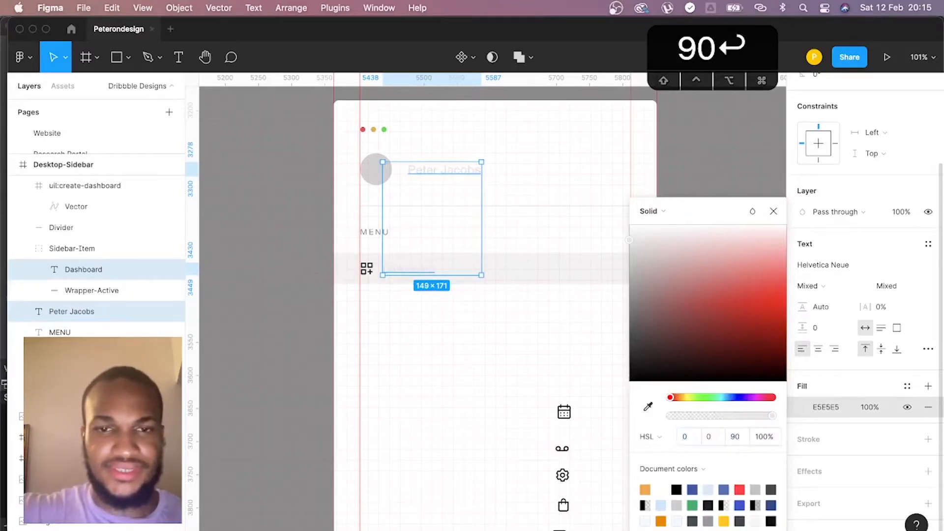
click(737, 437)
text(10])
key(BackSpace)
key(Return)
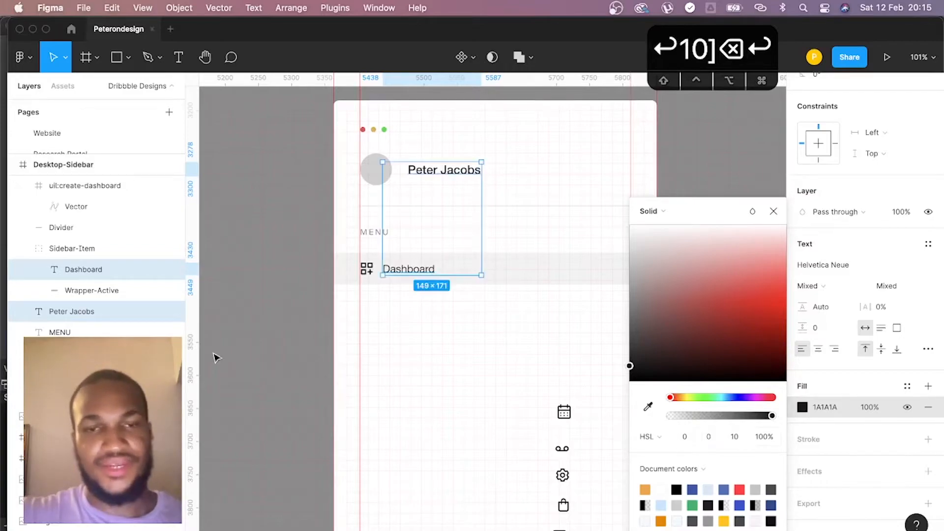
click(377, 360)
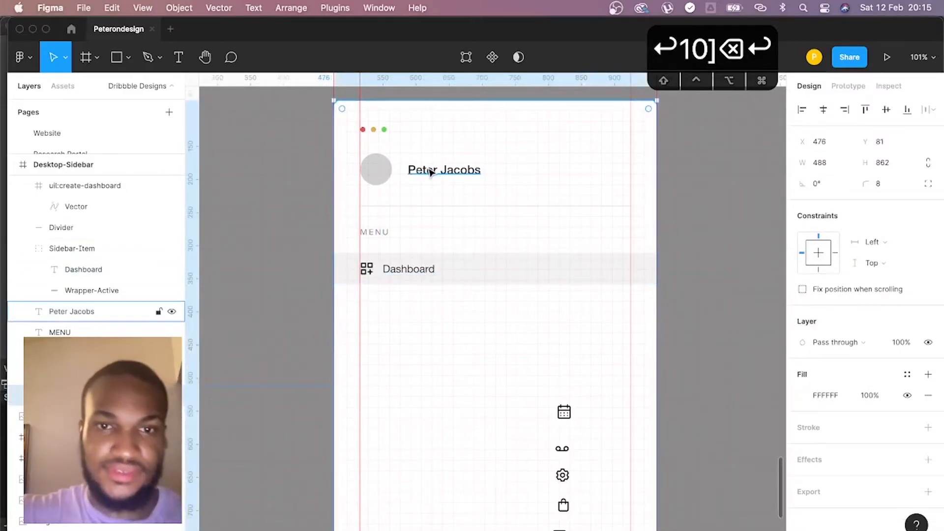
- Nudge the profile name 8 px to the left, leaving a 16 px gap after the avatar circle
click(382, 179)
click(462, 173)
click(375, 169)
shift+click(458, 172)
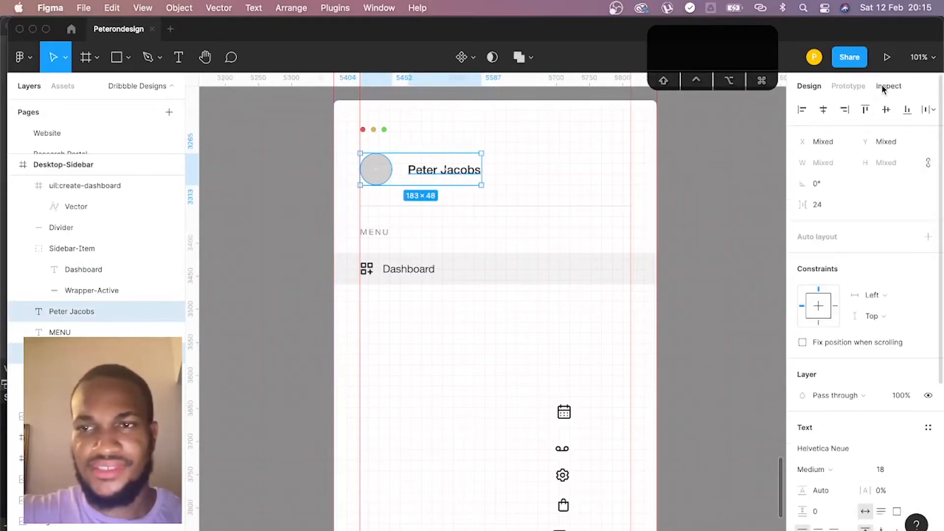
click(888, 86)
click(374, 231)
click(443, 169)
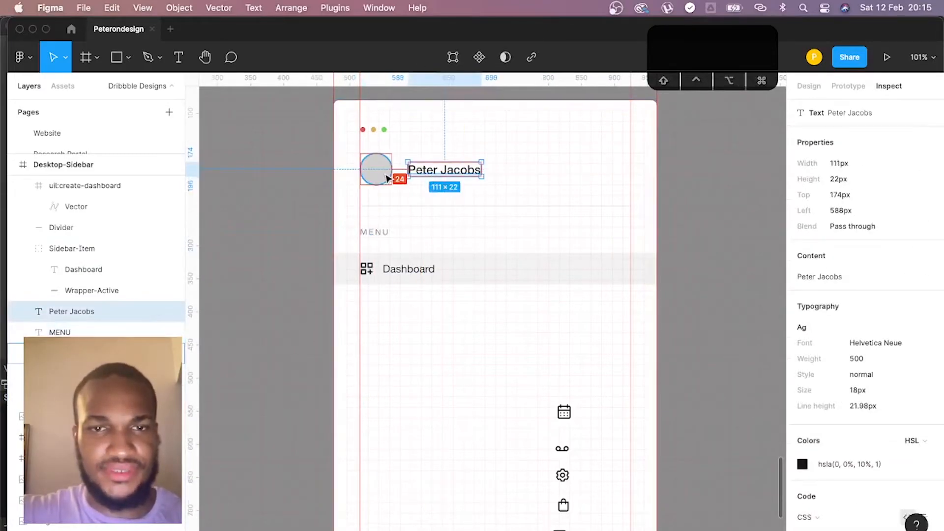
key(Left)
key(Left)
key(Left)
key(Left)
key(Left)
key(Left)
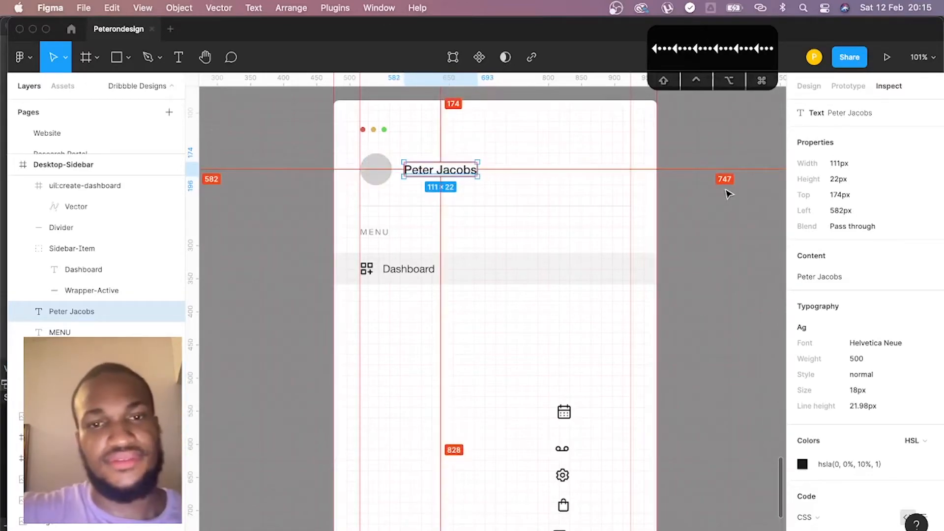
click(591, 191)
click(459, 176)
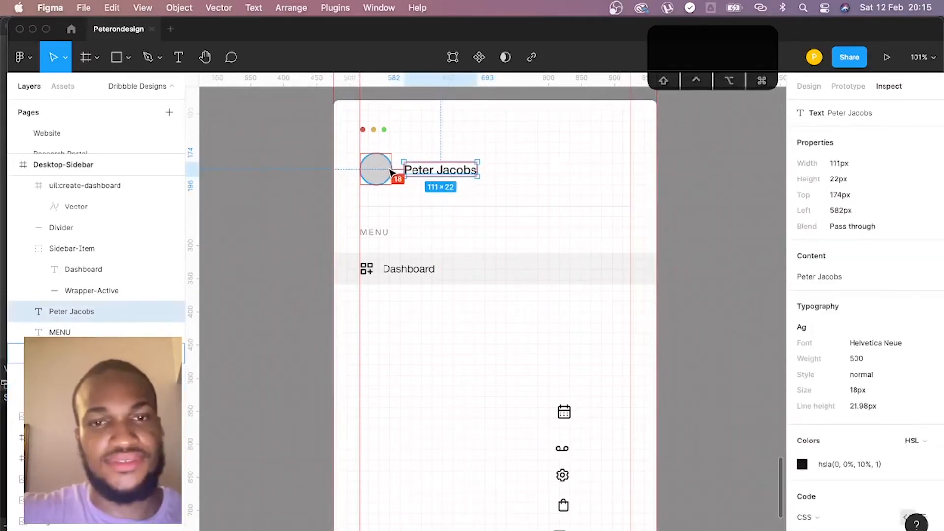
key(Left)
key(Left)
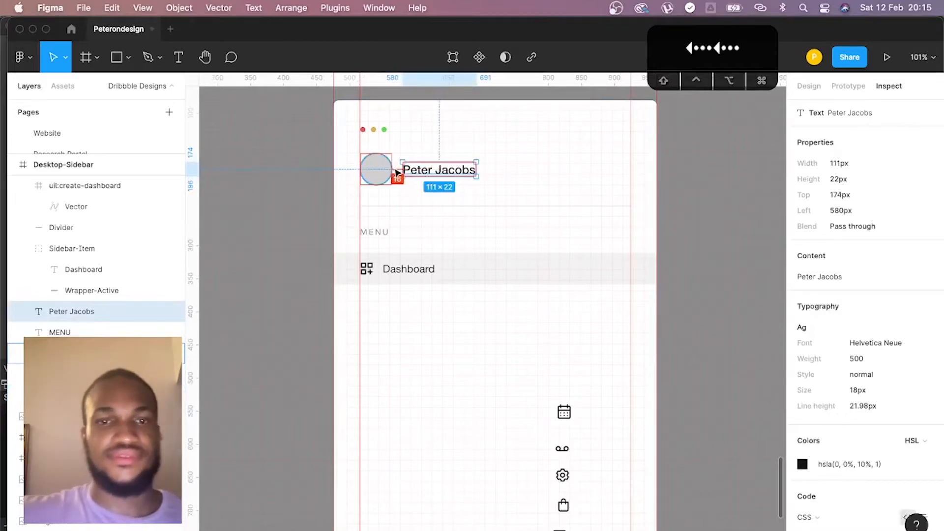
click(702, 194)
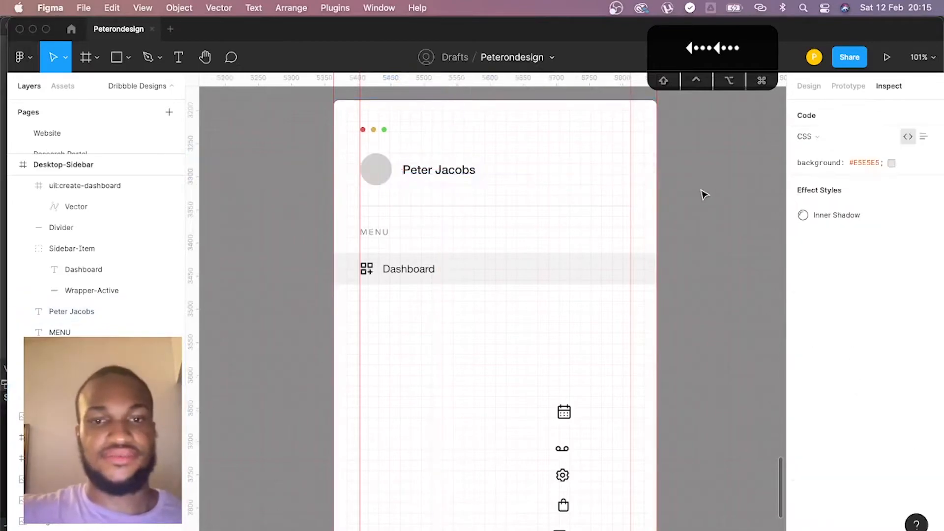
- Rename the dashboard icon's layer from its imported name to Icon
click(408, 271)
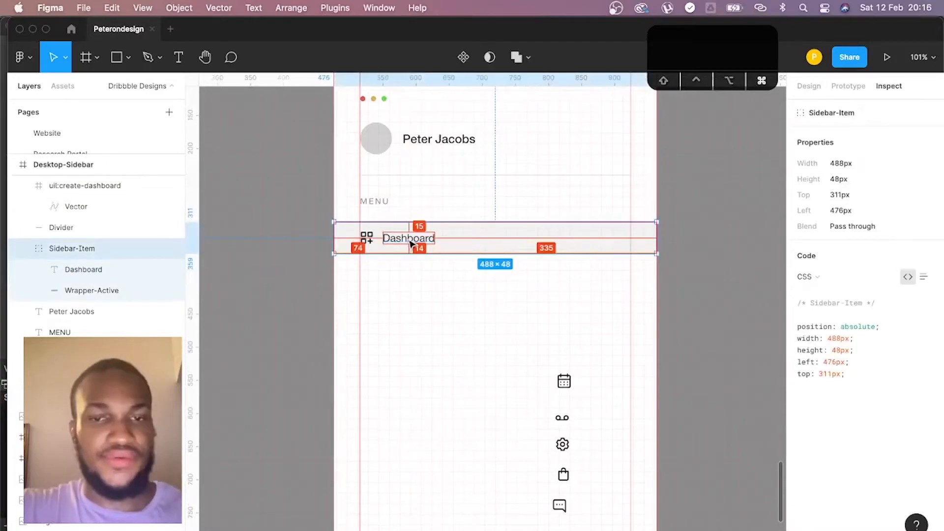
super+click(410, 239)
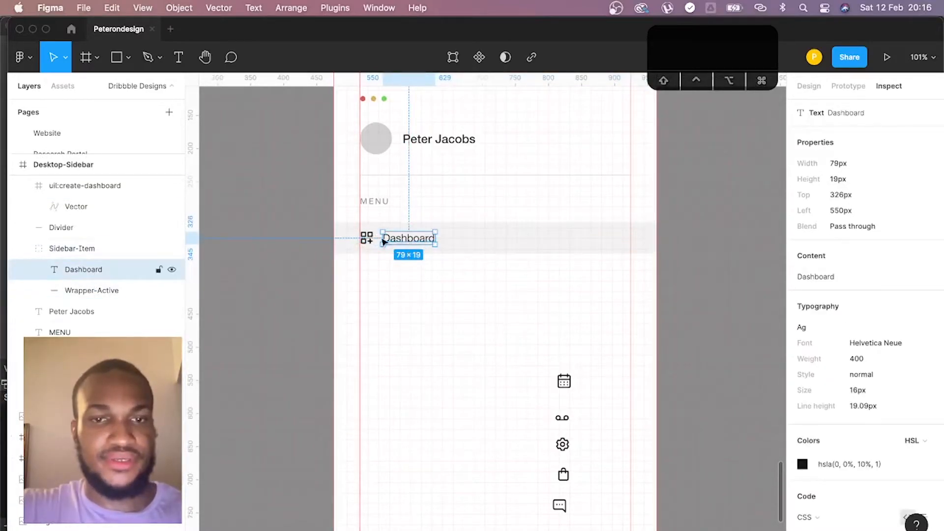
click(367, 238)
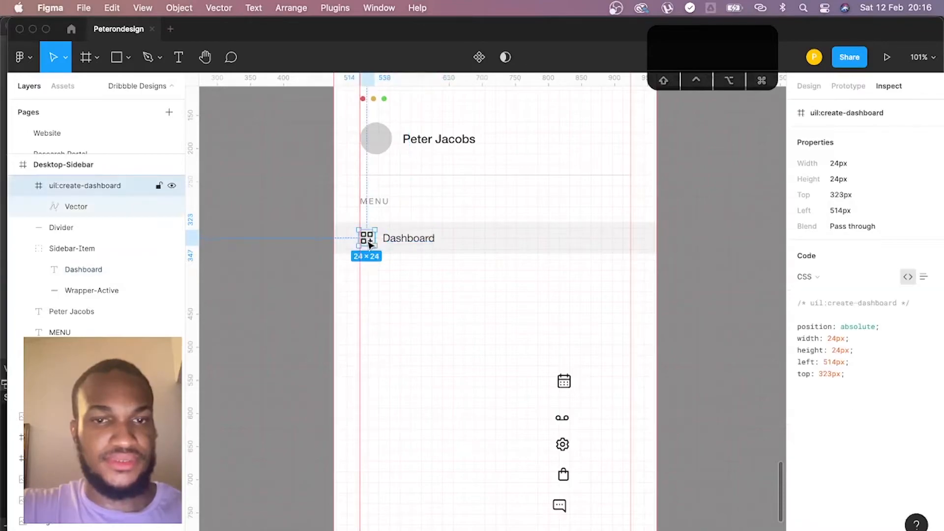
double_click(106, 186)
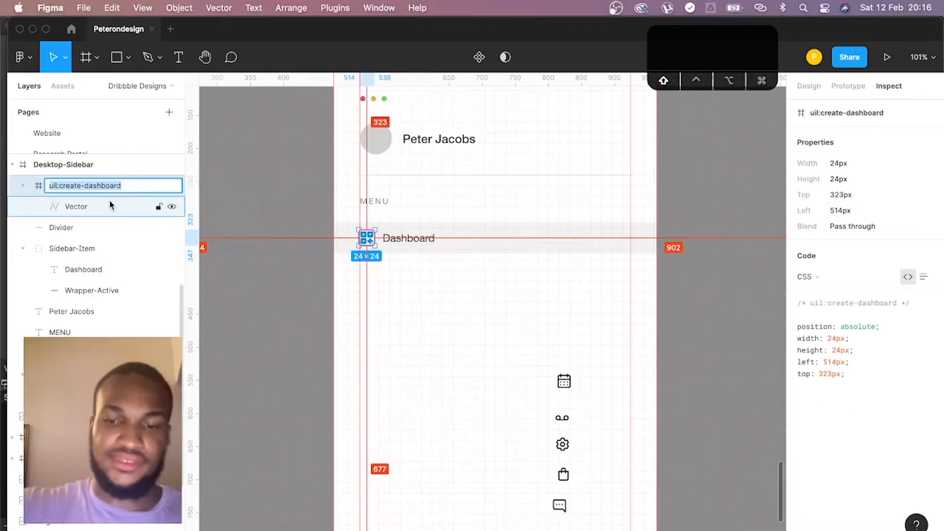
text(Icon)
key(Return)
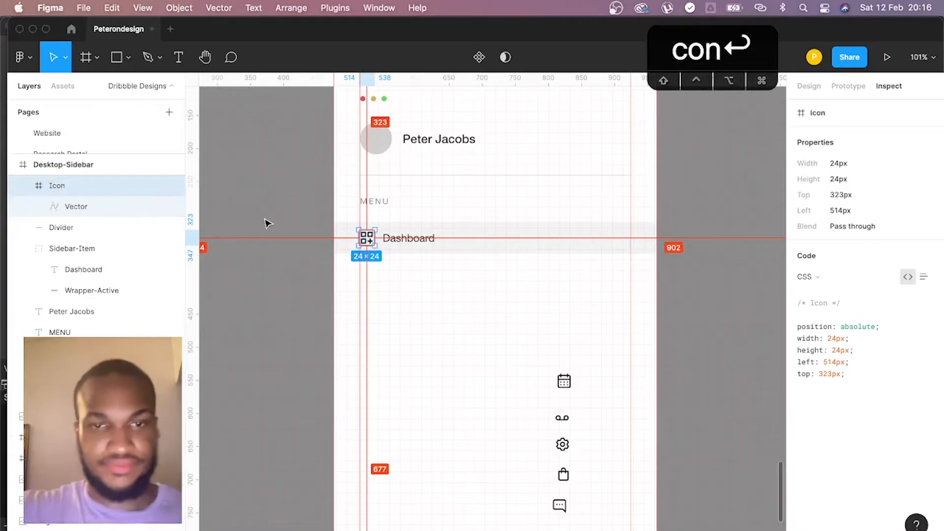
- Set the Dashboard label's font weight to Medium and its vertical text alignment to middle
shift+click(424, 245)
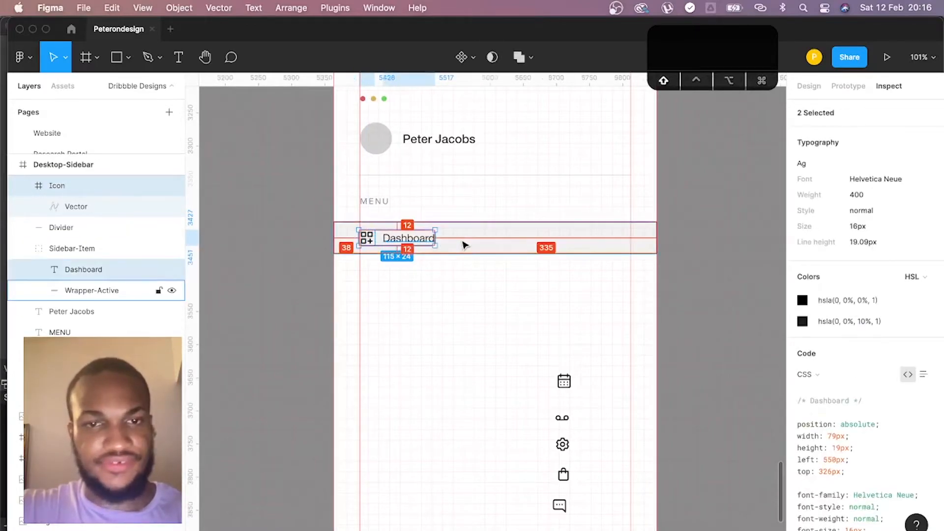
click(462, 278)
super+click(425, 246)
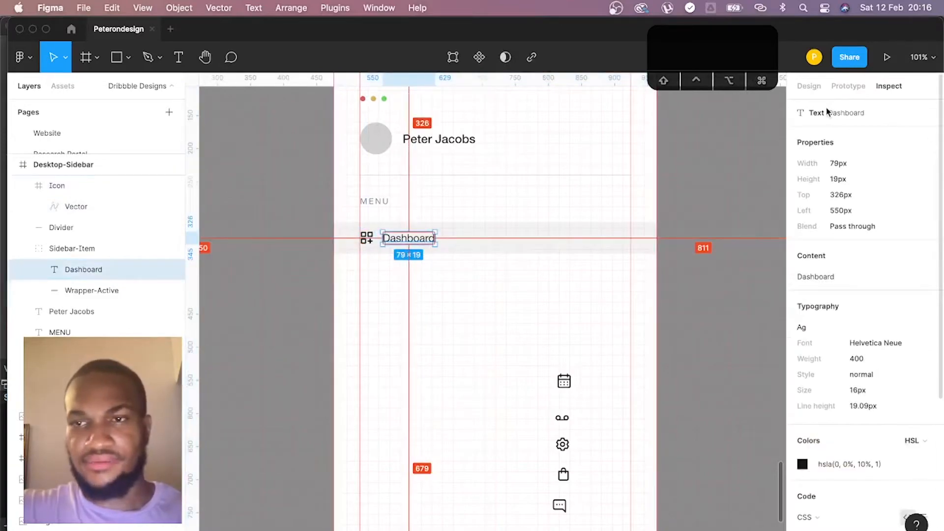
click(816, 91)
click(844, 396)
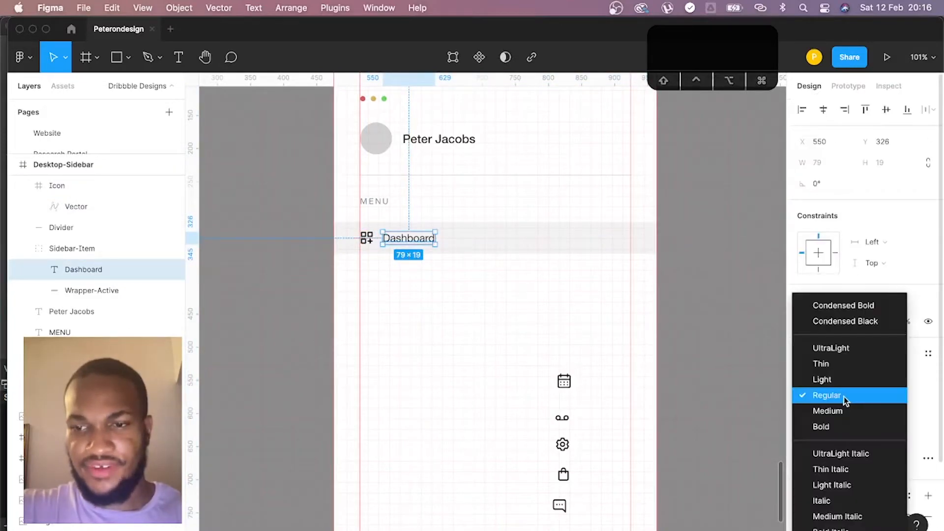
click(846, 411)
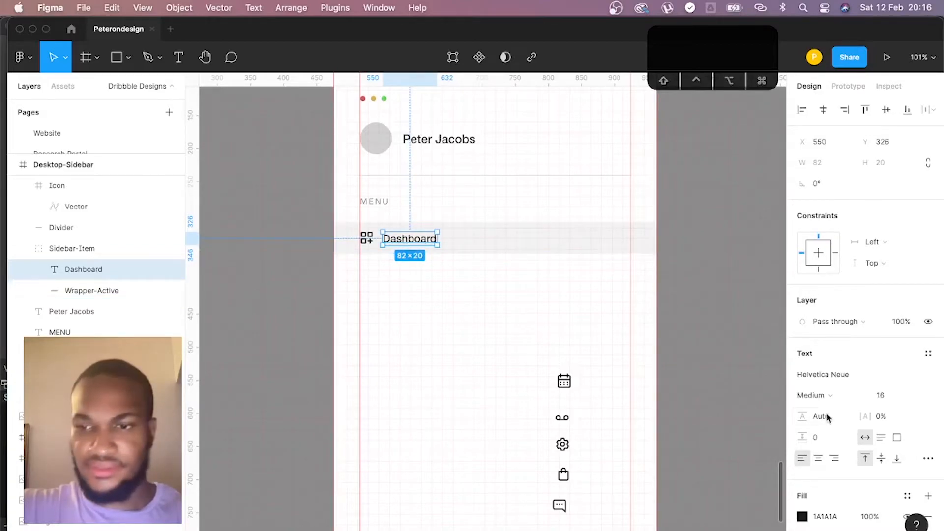
click(882, 459)
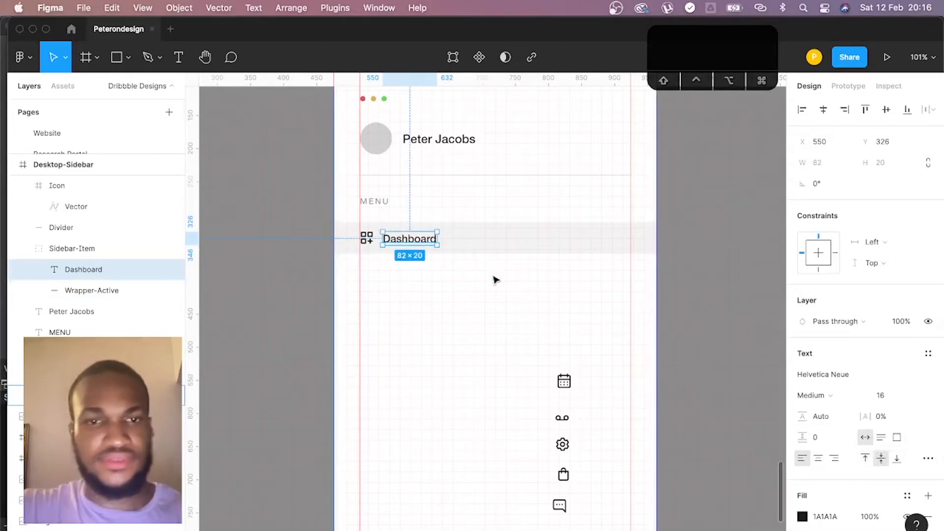
- Move the Icon layer into the Sidebar-Item group between Dashboard and Wrapper-Active, and collapse its contents
shift+click(365, 238)
shift+click(498, 237)
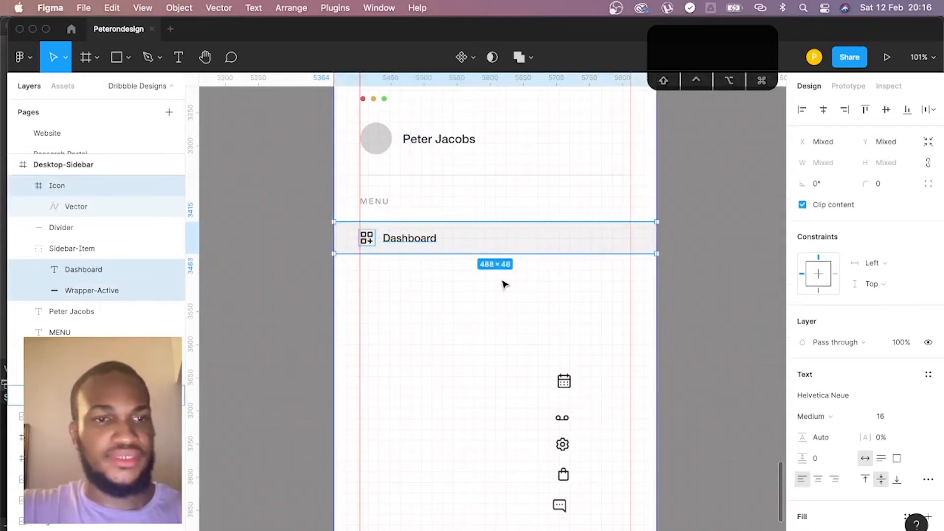
drag(65, 189, 74, 281)
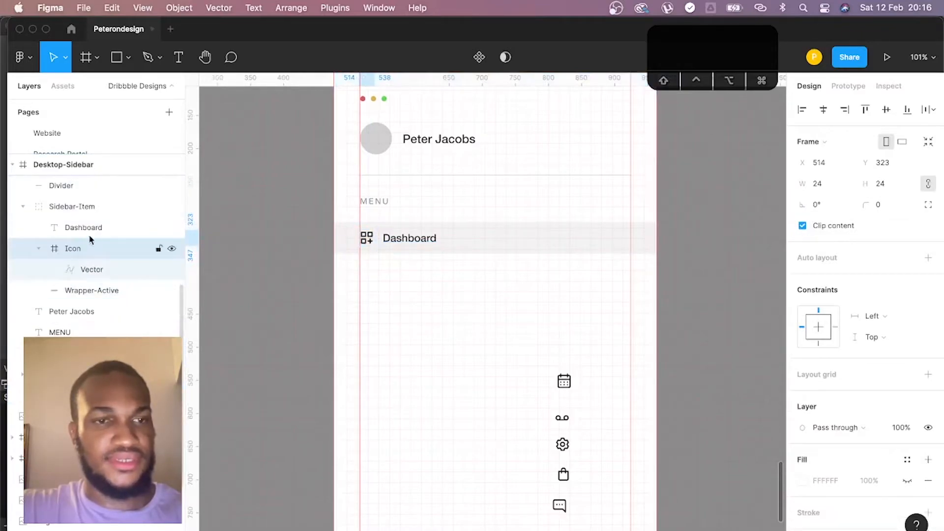
click(39, 249)
click(93, 206)
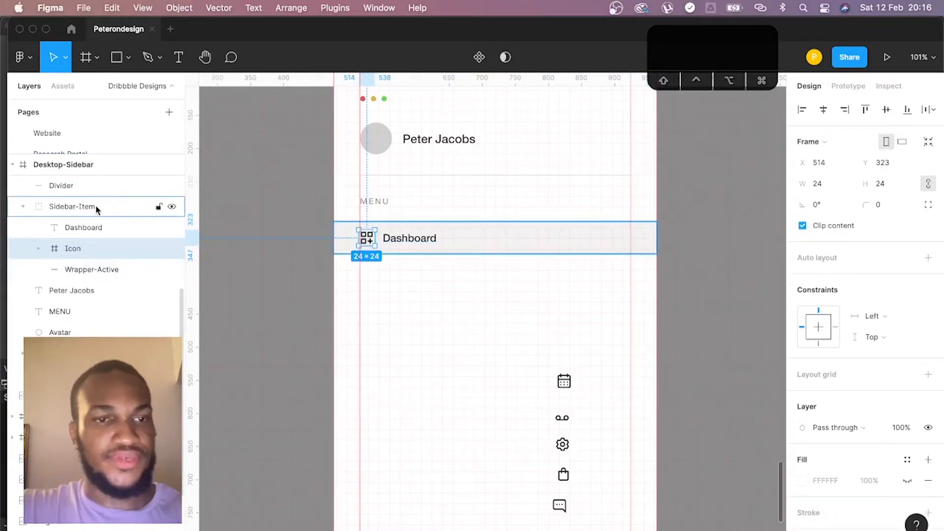
- Try converting the Sidebar-Item group into a component and undo the conversion
right_click(90, 206)
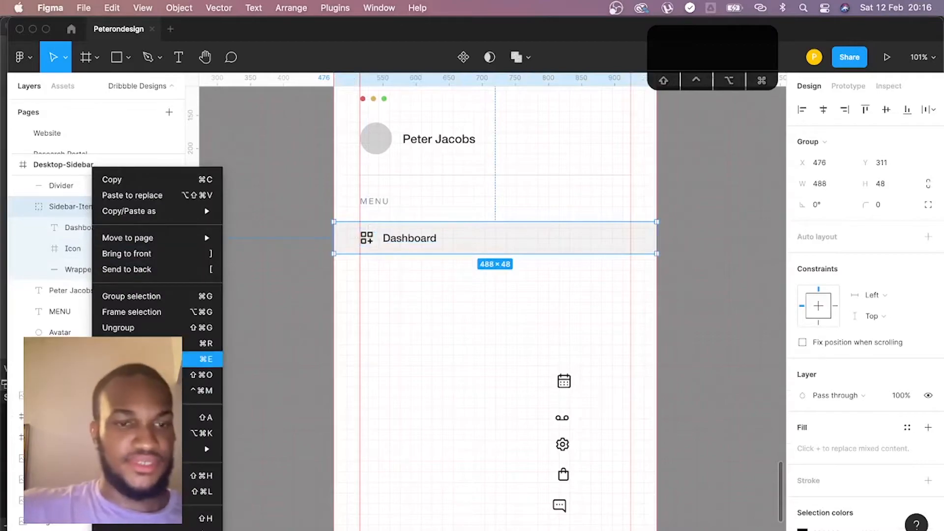
click(204, 433)
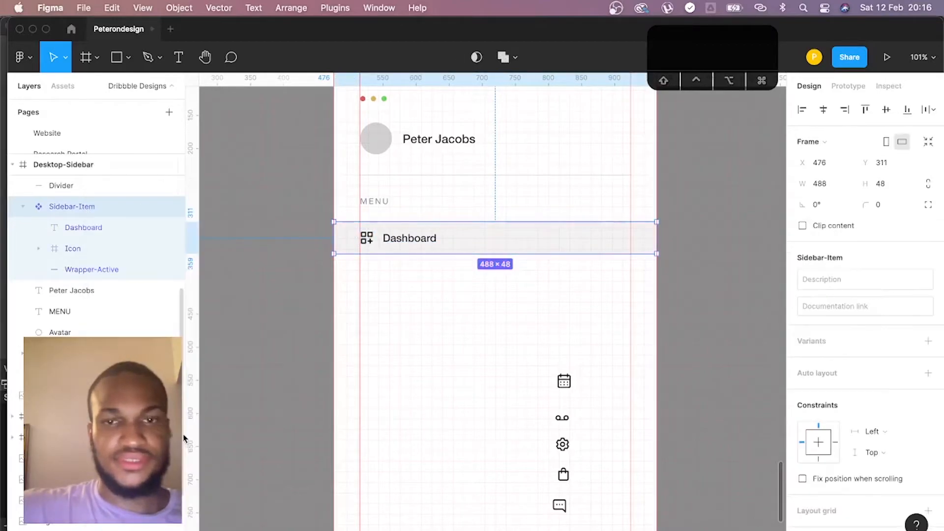
click(689, 275)
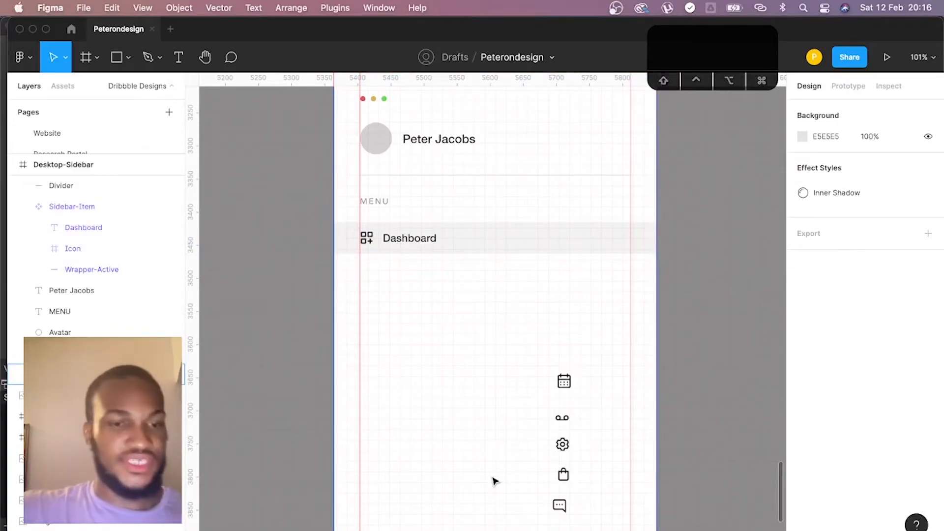
key(super+z)
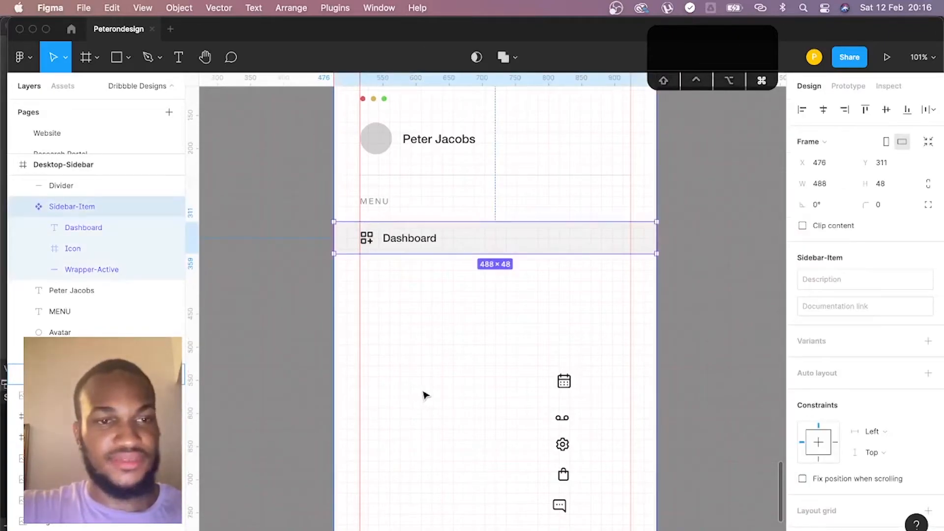
key(super+z)
click(22, 207)
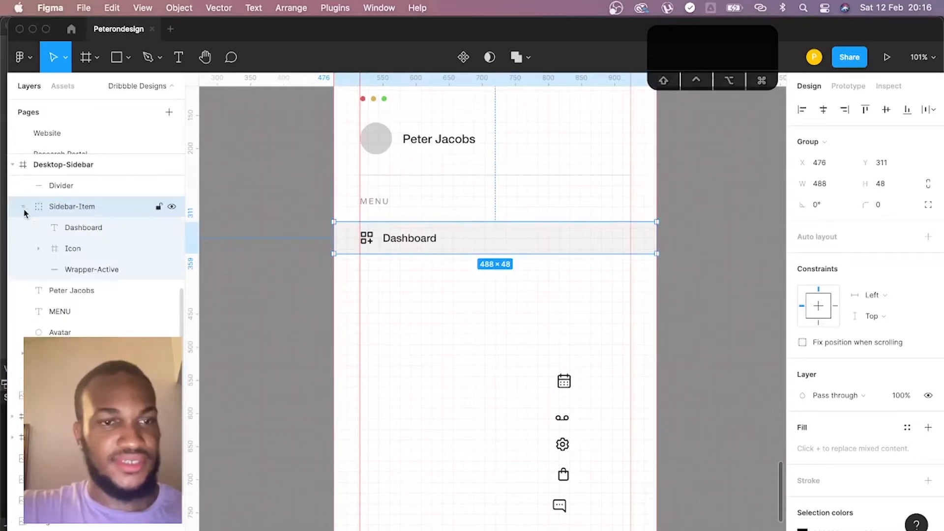
- Draw a 4 × 48 px rectangle along the left edge of the highlighted Dashboard wrapper and fill it with orange EFA747
key(r)
scroll(263, 238, left, 1)
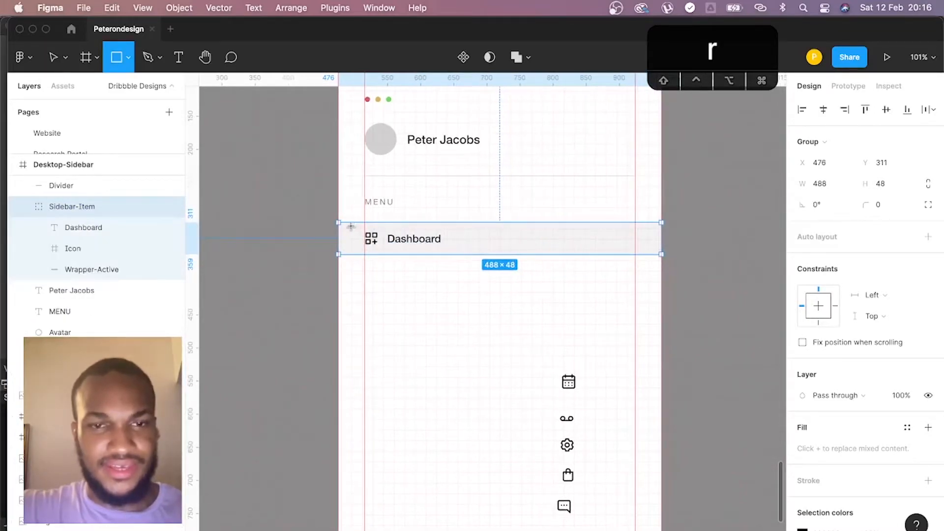
drag(338, 223, 343, 256)
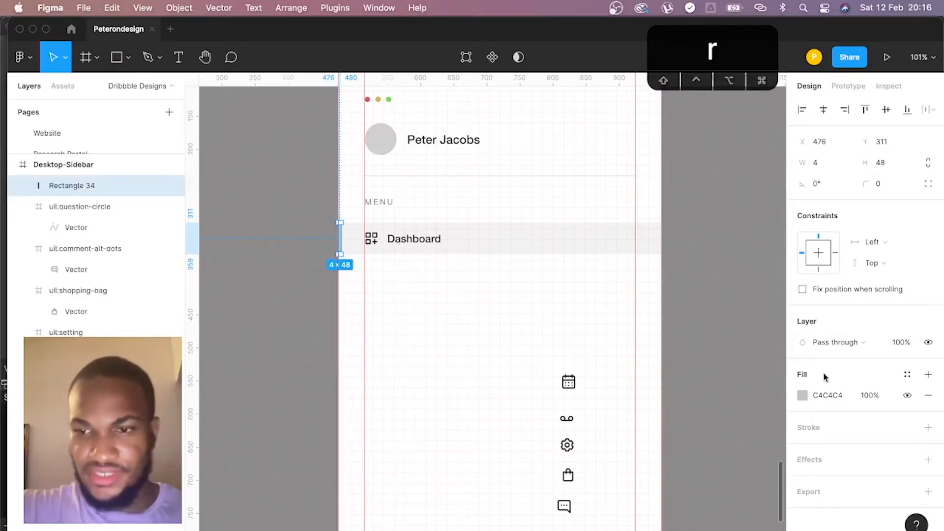
click(803, 396)
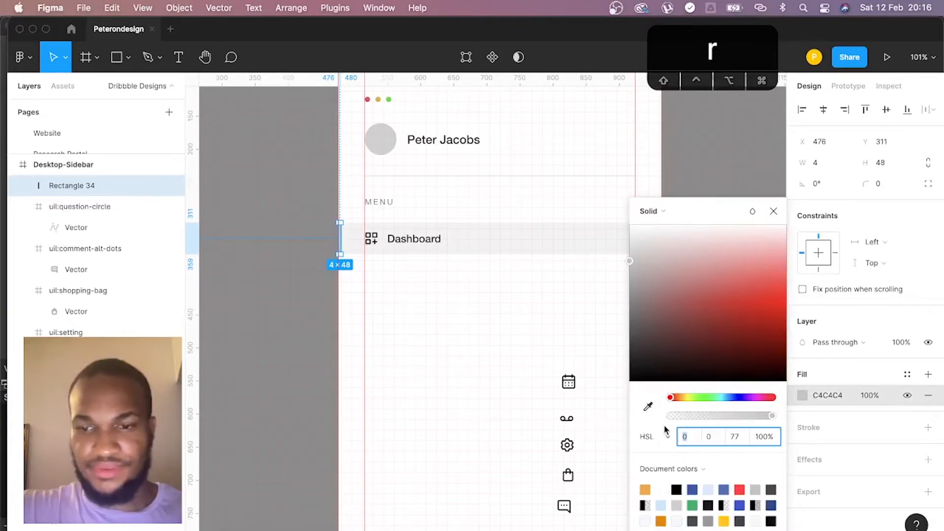
click(646, 488)
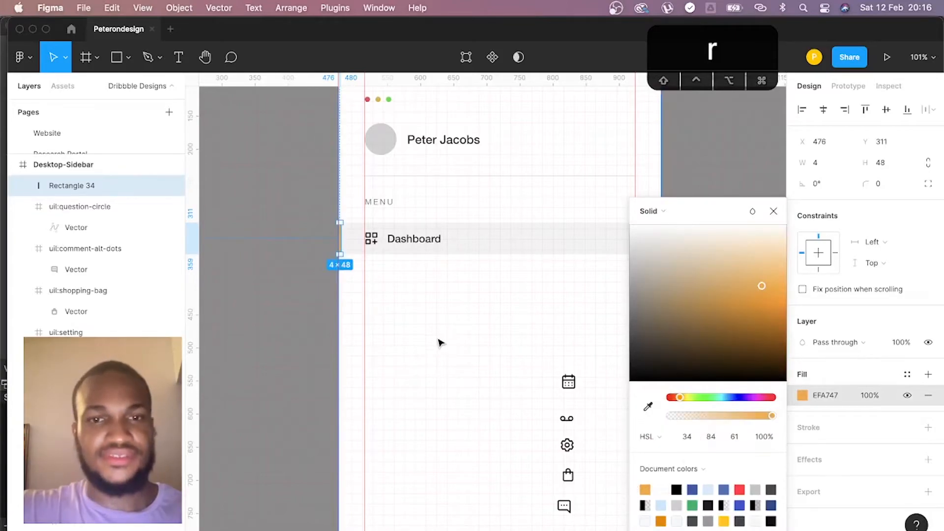
click(445, 358)
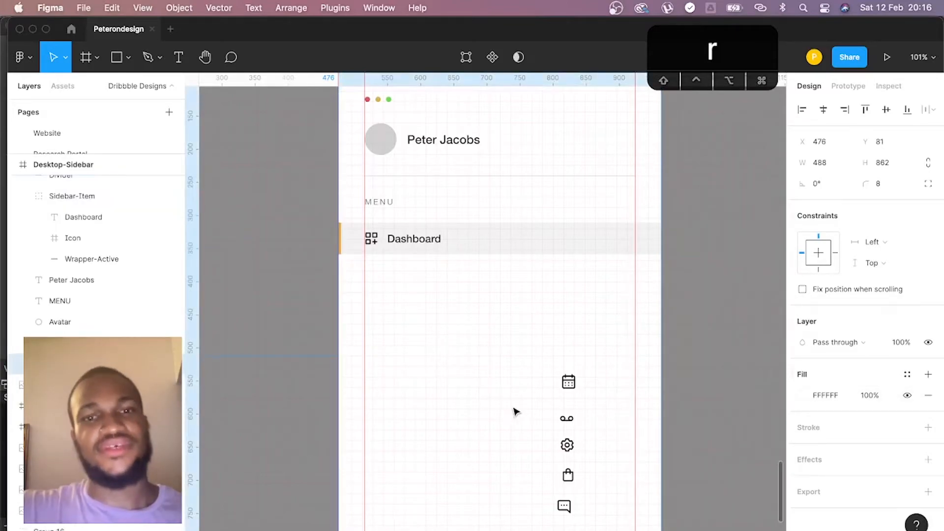
- Set the width of the orange bar beside the Dashboard item to 8 px
click(340, 249)
key(super+equal)
key(space)
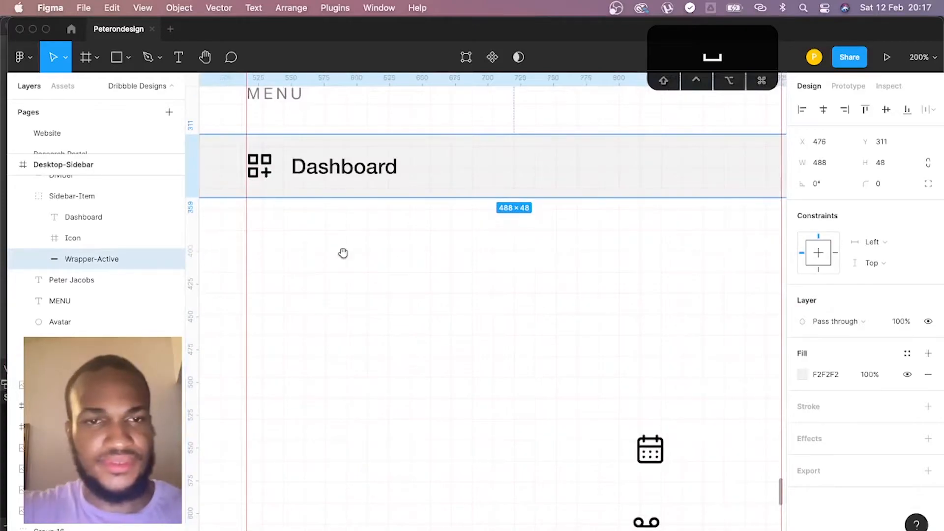
drag(286, 215, 485, 274)
click(399, 232)
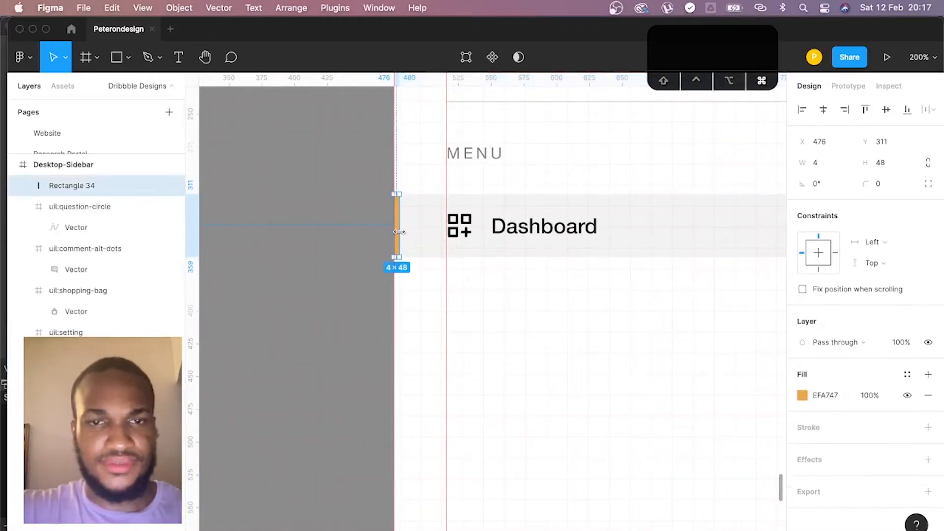
click(826, 163)
text(8)
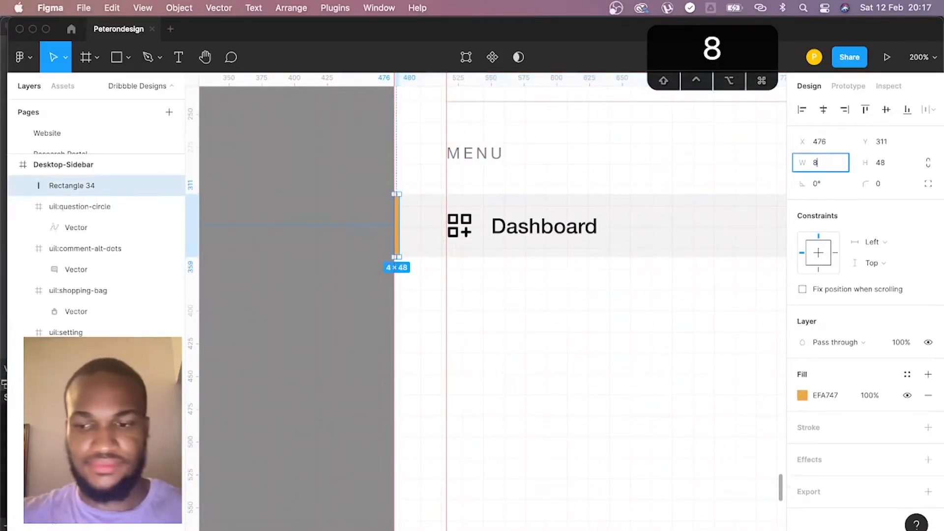
key(Return)
key(super+minus)
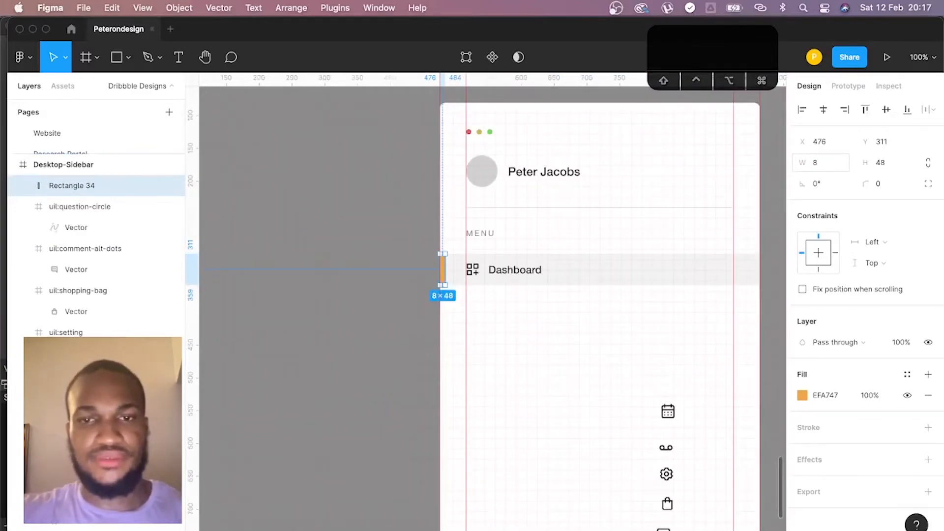
key(Escape)
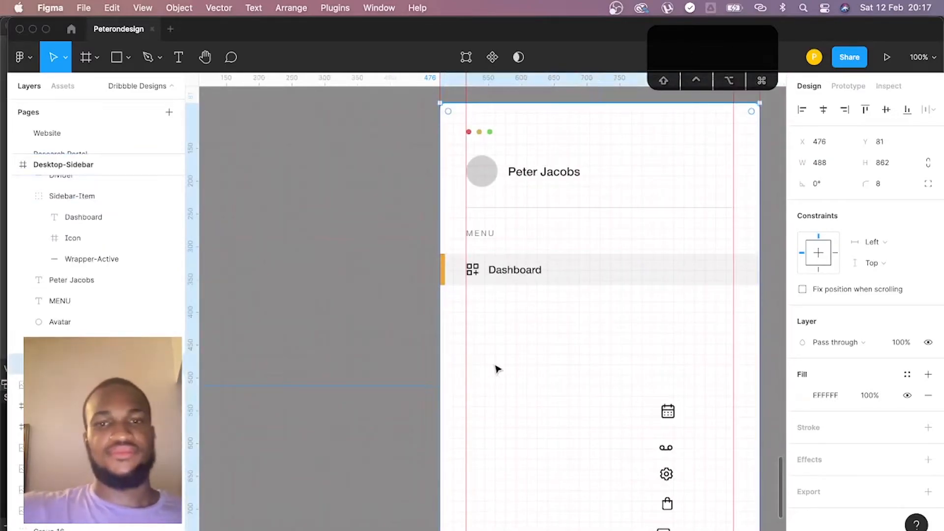
scroll(498, 333, left, 1)
key(super+z)
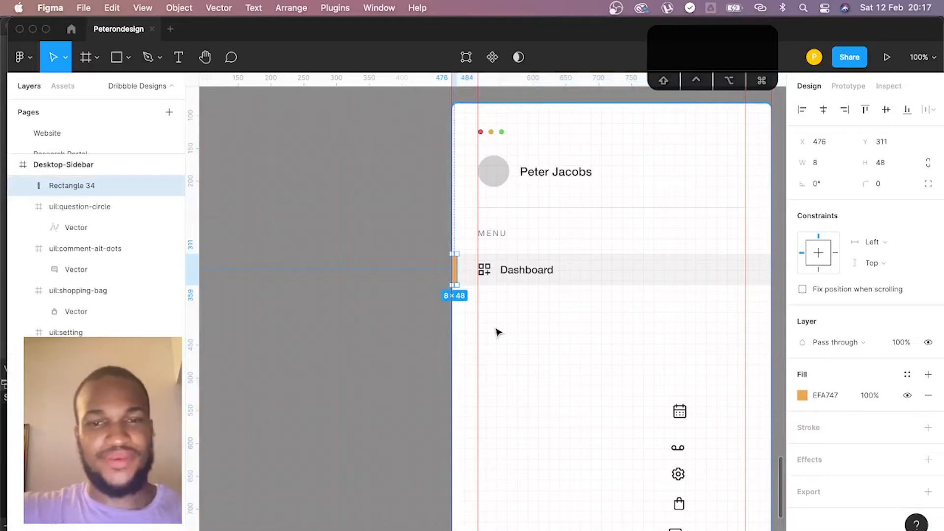
- Rename the layer of the orange bar beside the Dashboard item as Wrapper-Active-Accent
key(Escape)
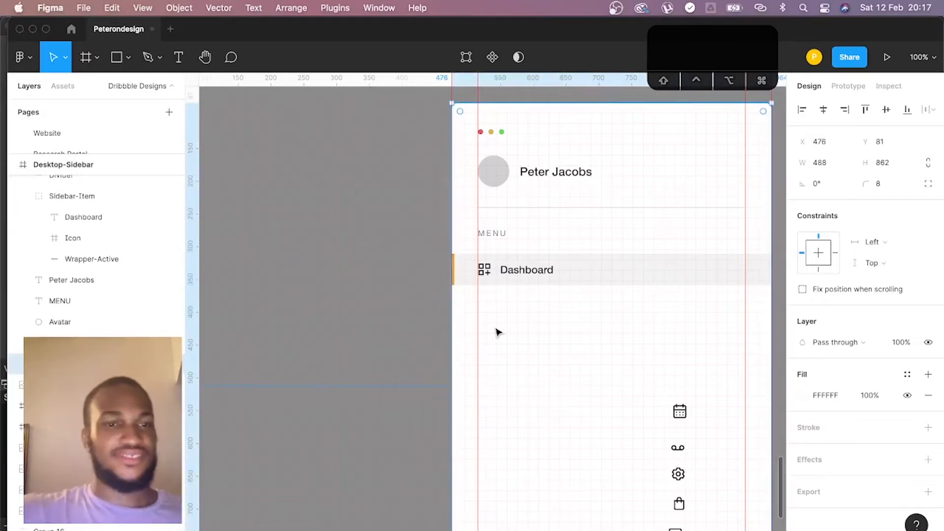
click(522, 282)
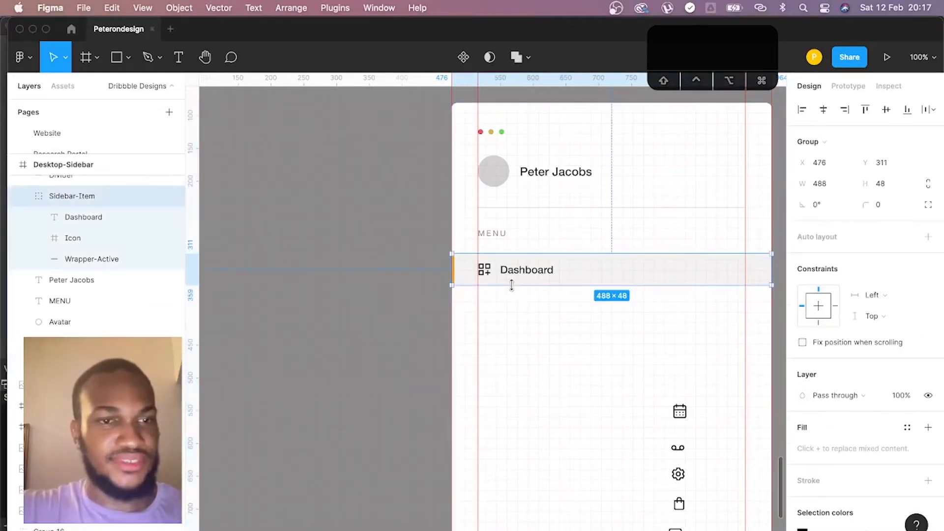
super+click(461, 281)
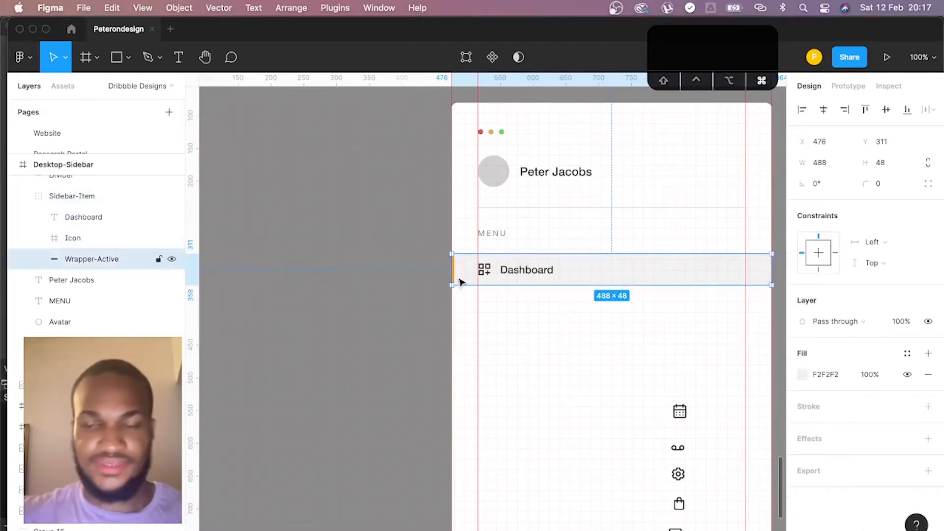
key(super+equal)
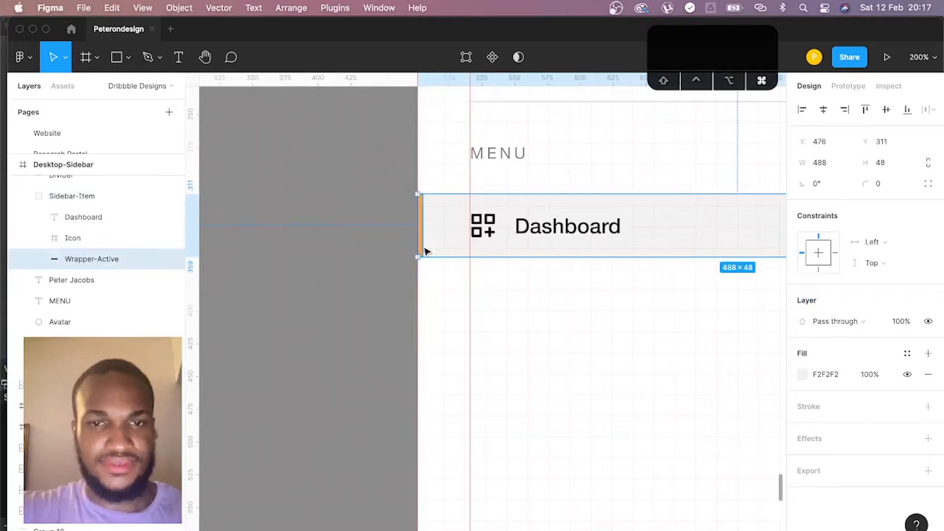
double_click(60, 185)
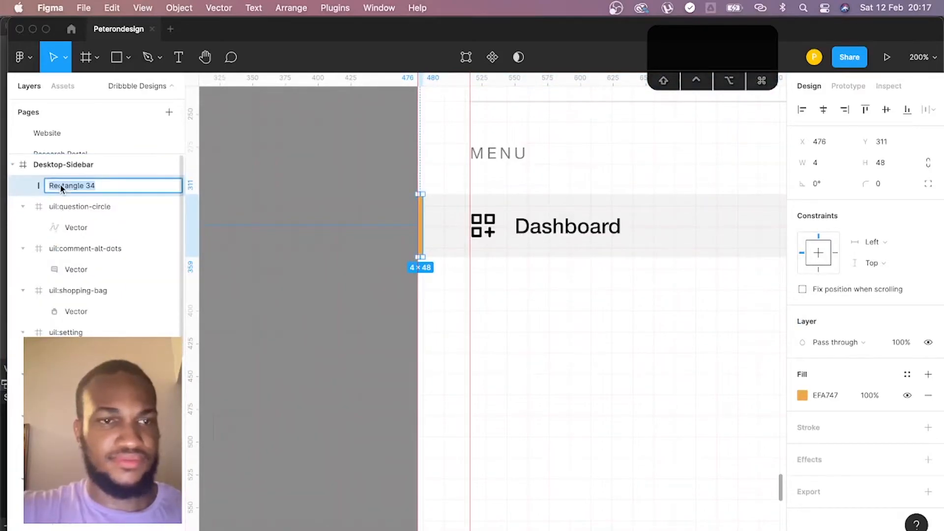
text(Wrapper-Active-Accent)
key(Return)
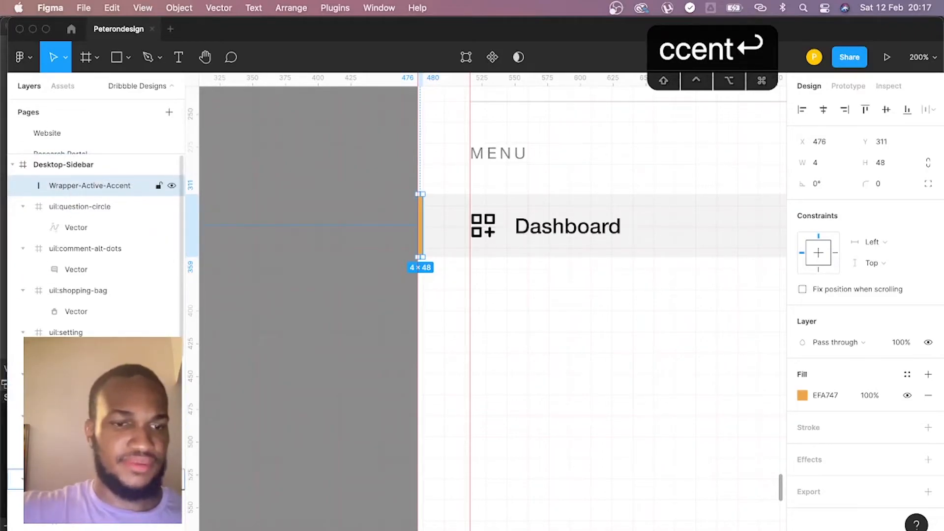
- Include the accent bar in the Sidebar-Item group and convert the group into a component
click(602, 240)
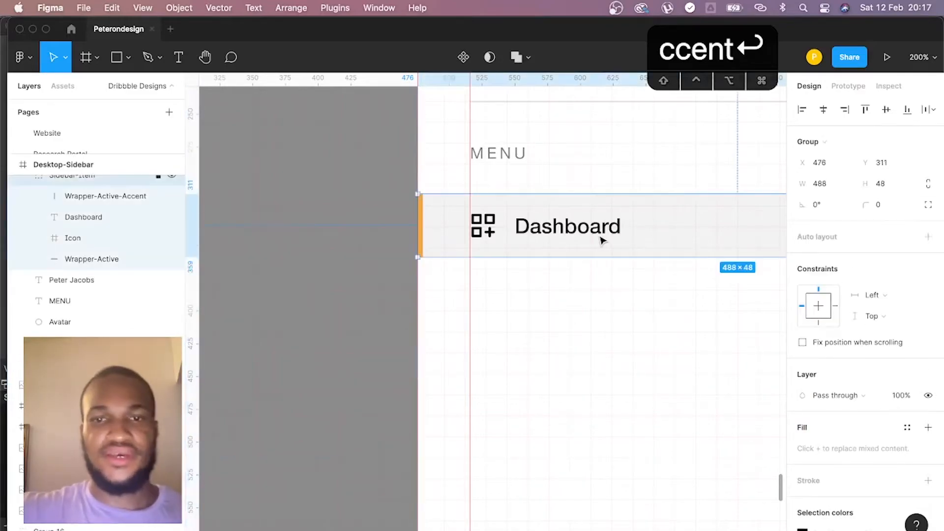
key(super+minus)
right_click(551, 294)
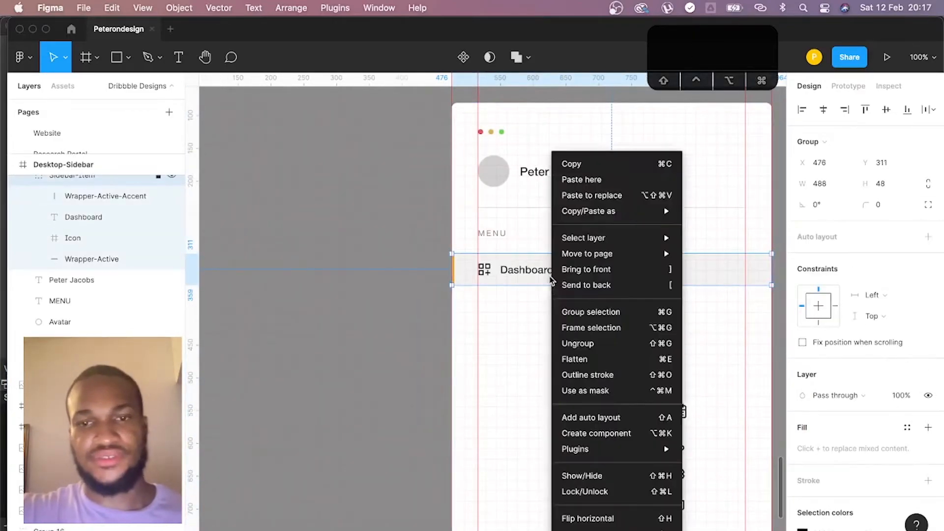
click(602, 438)
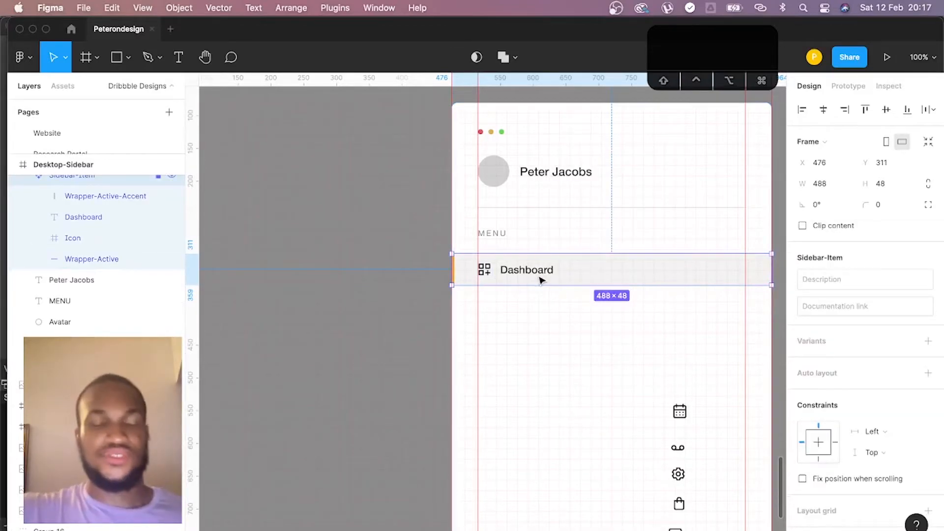
- Try placing a copy of the Sidebar-Item component 24 px below the original, and undo the copy
click(891, 88)
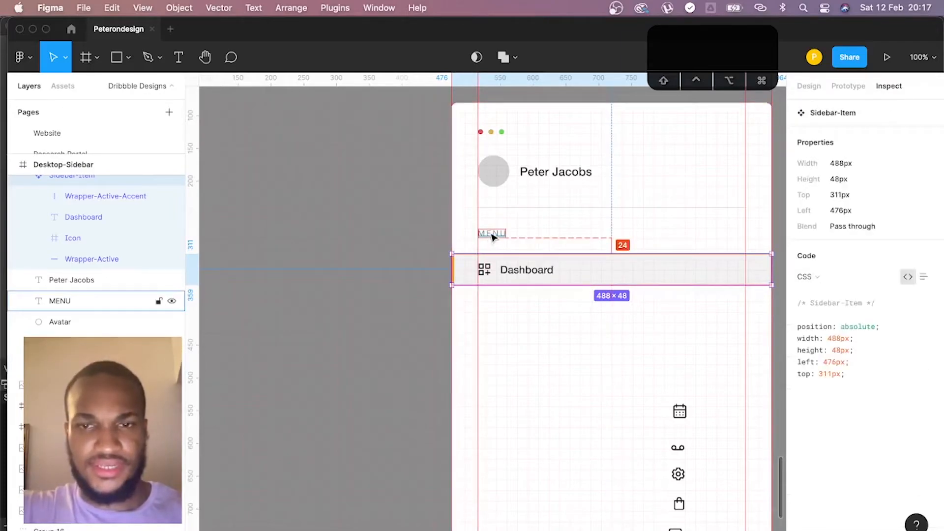
drag(526, 277, 525, 326)
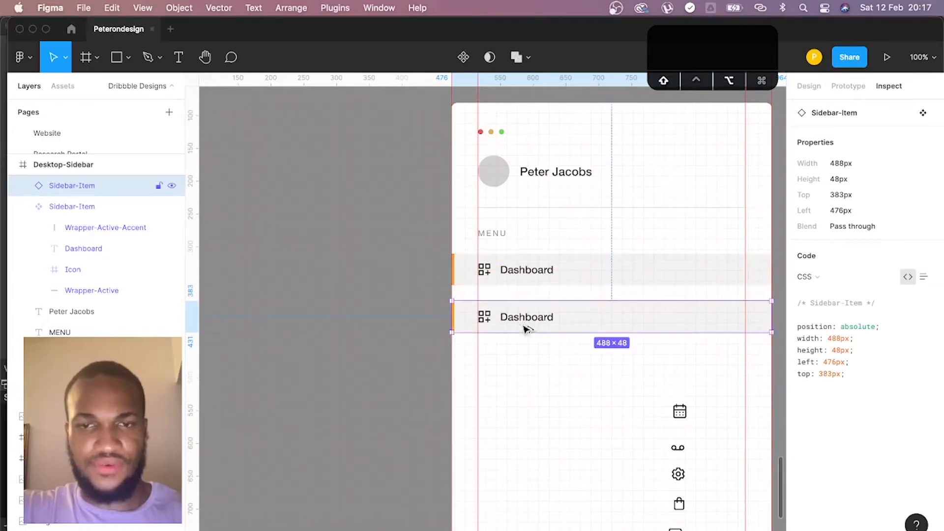
click(598, 348)
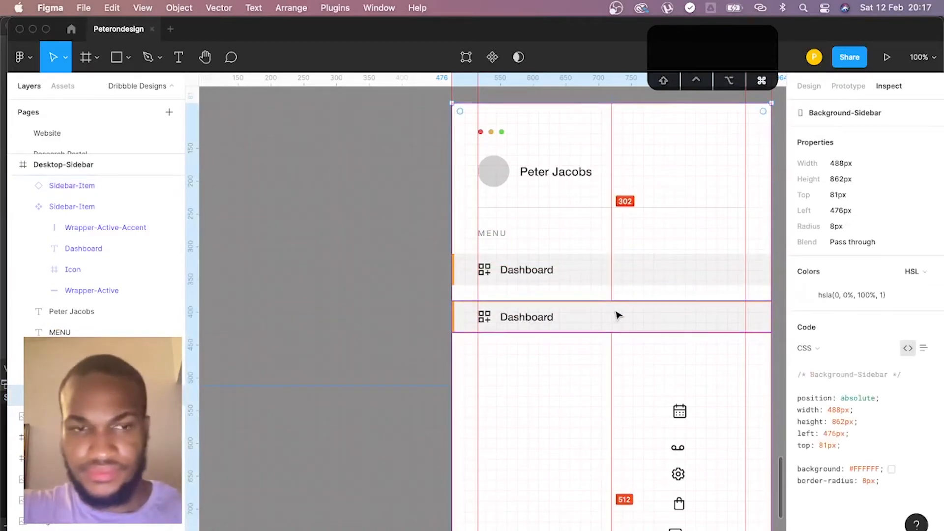
click(547, 312)
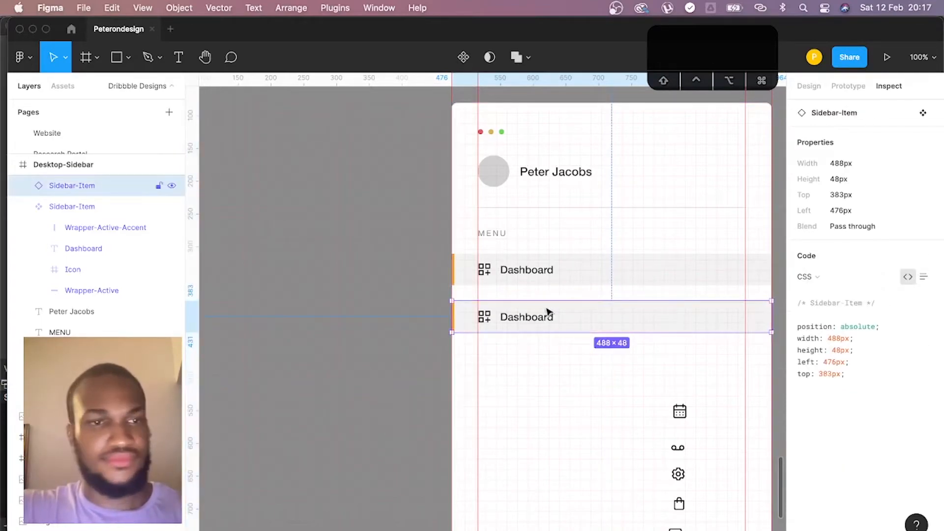
key(super+z)
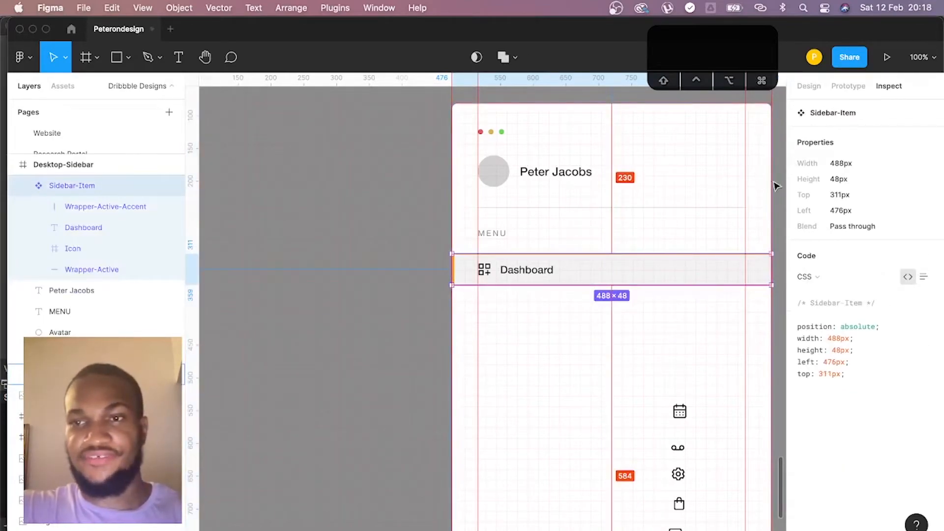
- Add a second variant to the Sidebar-Item component and set its Property 1 value to Inactive
click(810, 87)
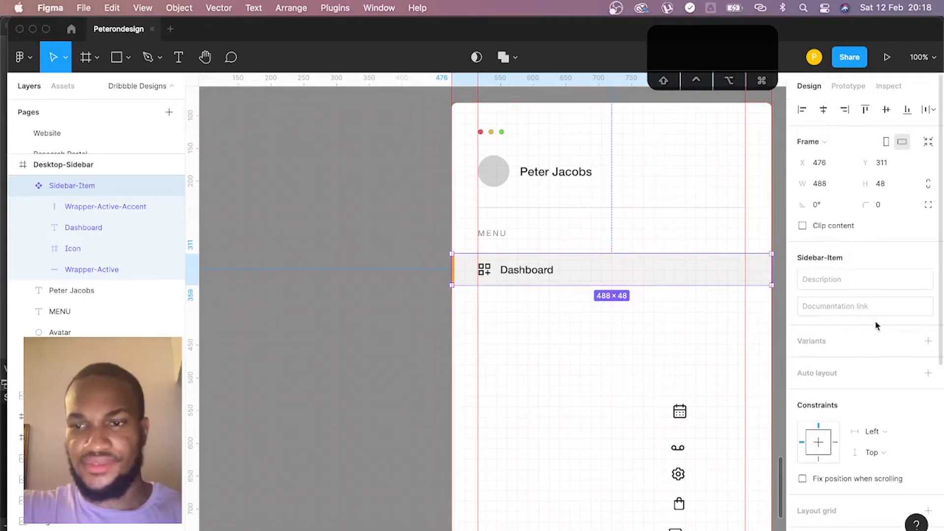
click(928, 341)
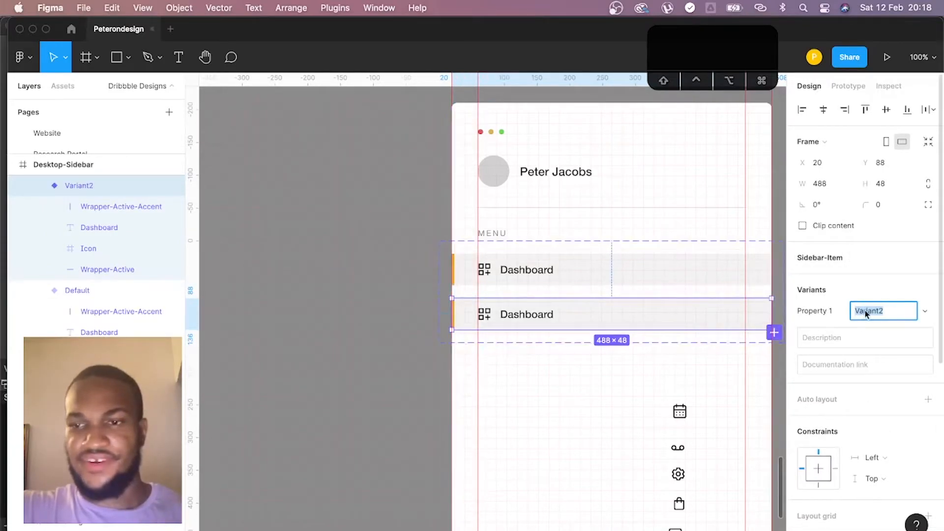
click(923, 311)
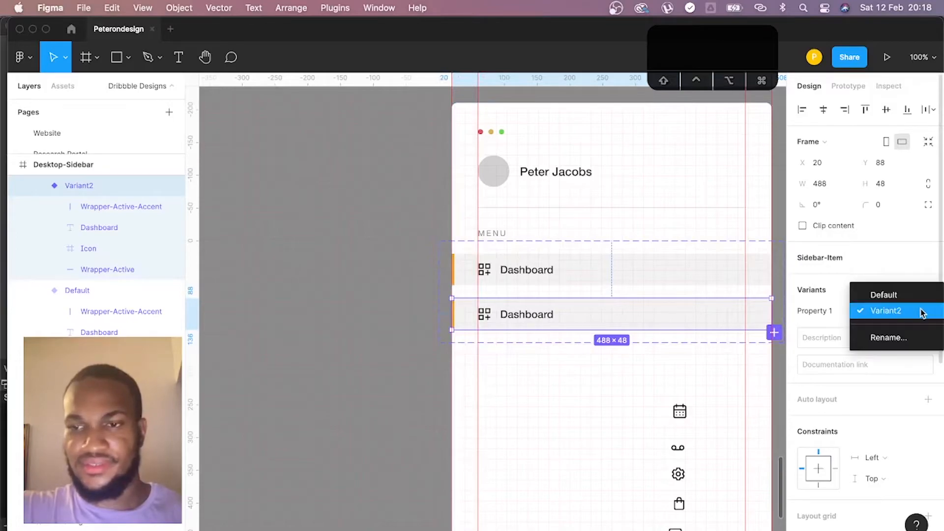
click(884, 311)
click(883, 310)
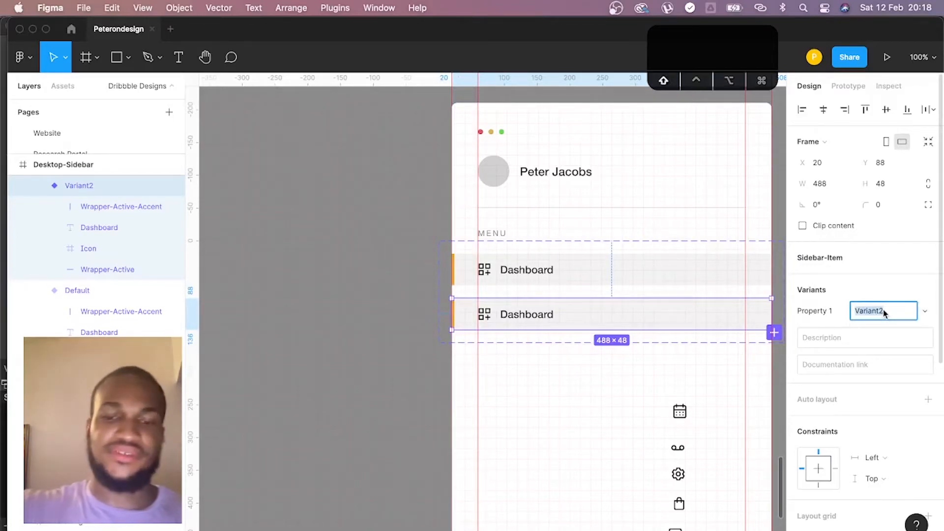
text(Inactuve)
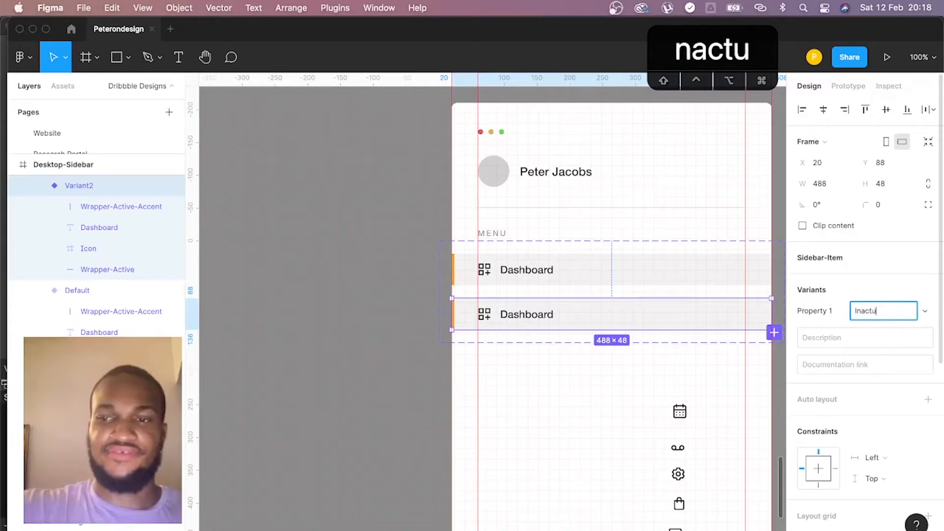
key(BackSpace)
key(BackSpace)
key(BackSpace)
text(ive)
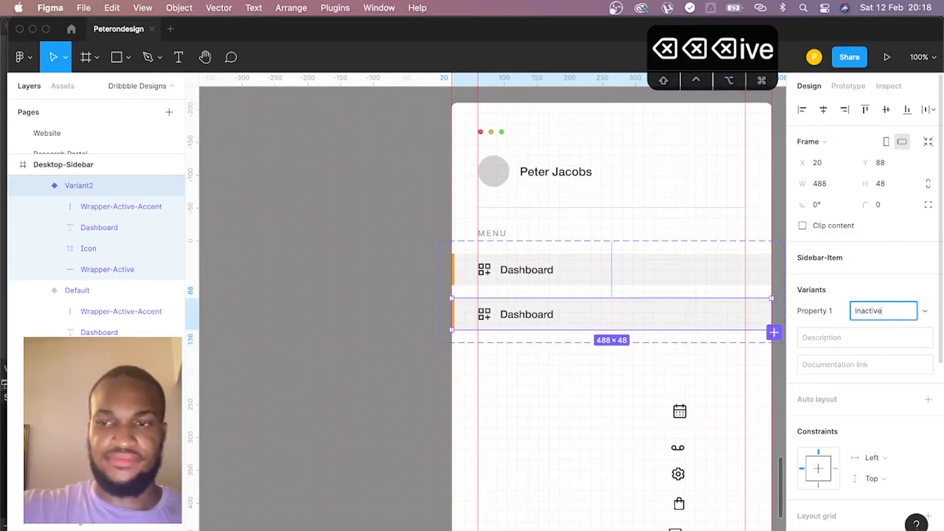
key(Return)
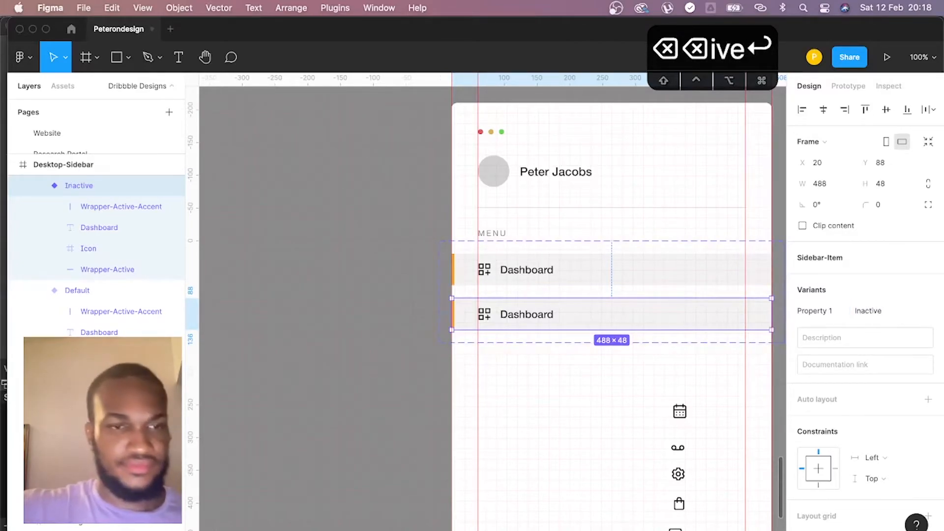
- Rename the Default variant of Sidebar-Item as Active
double_click(79, 290)
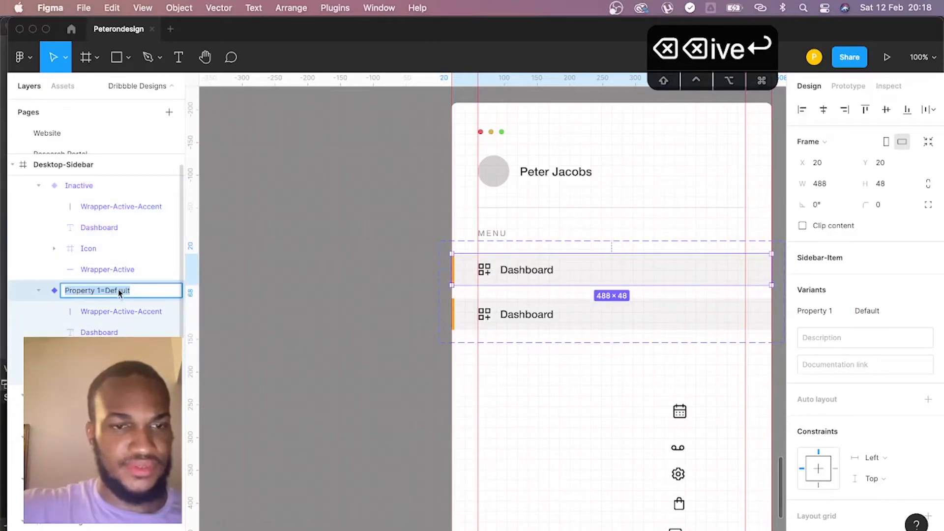
click(118, 291)
key(BackSpace)
key(BackSpace)
key(BackSpace)
key(BackSpace)
key(BackSpace)
key(BackSpace)
key(BackSpace)
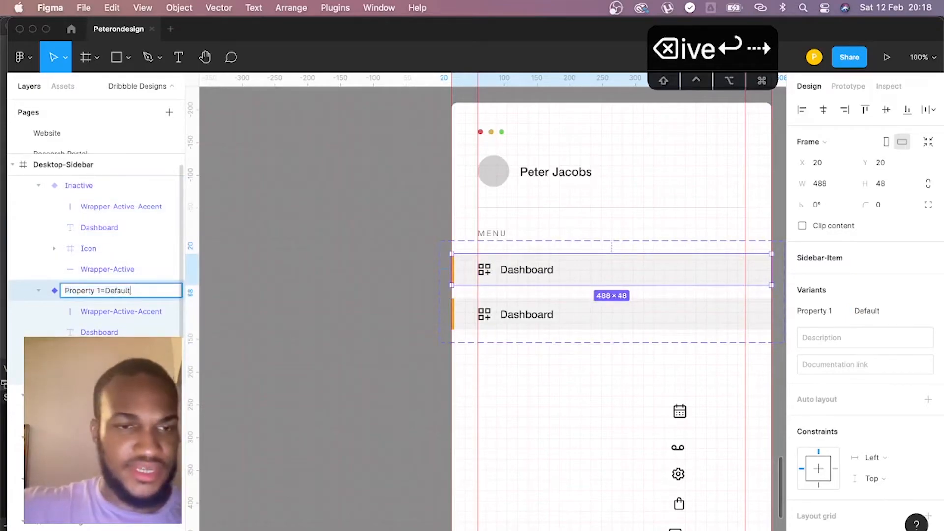
text(Active)
key(Return)
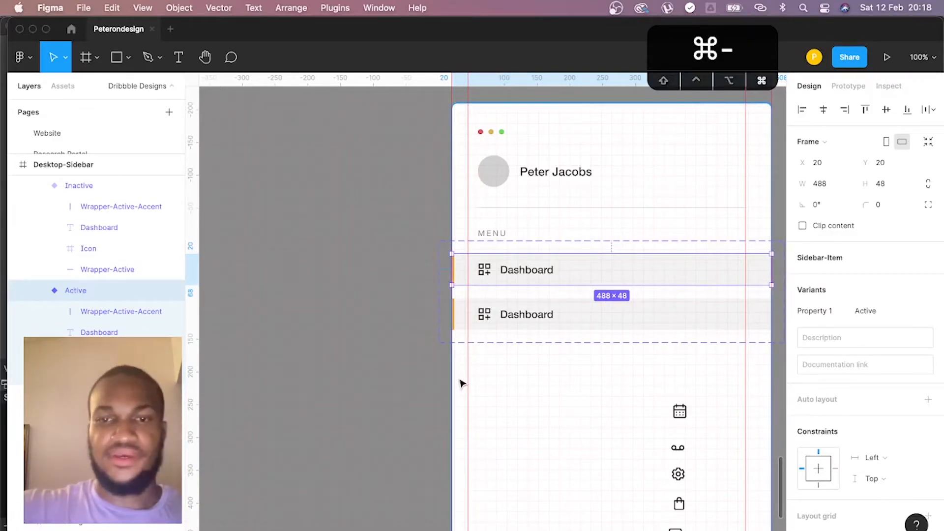
- Move the Sidebar-Item component set out of the sidebar onto the empty canvas above the Desktop-Sidebar frame
scroll(461, 383, down, 3)
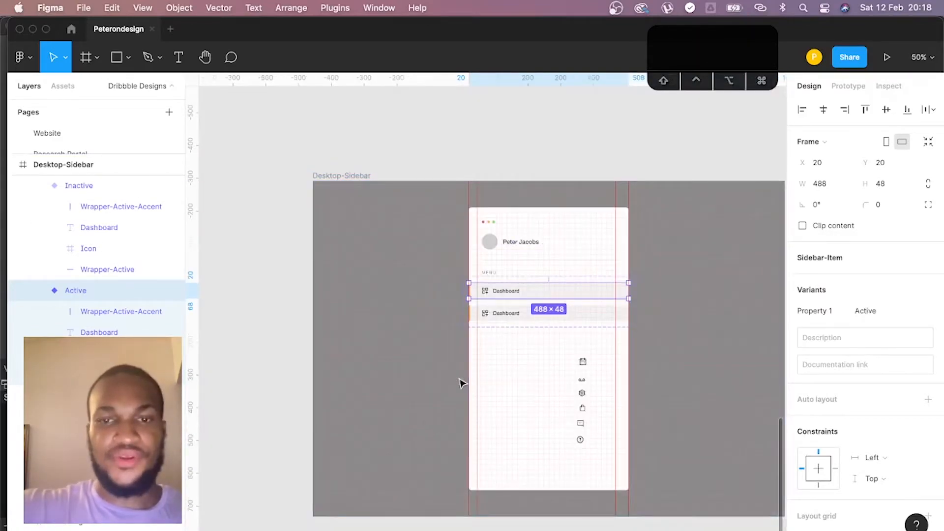
click(490, 169)
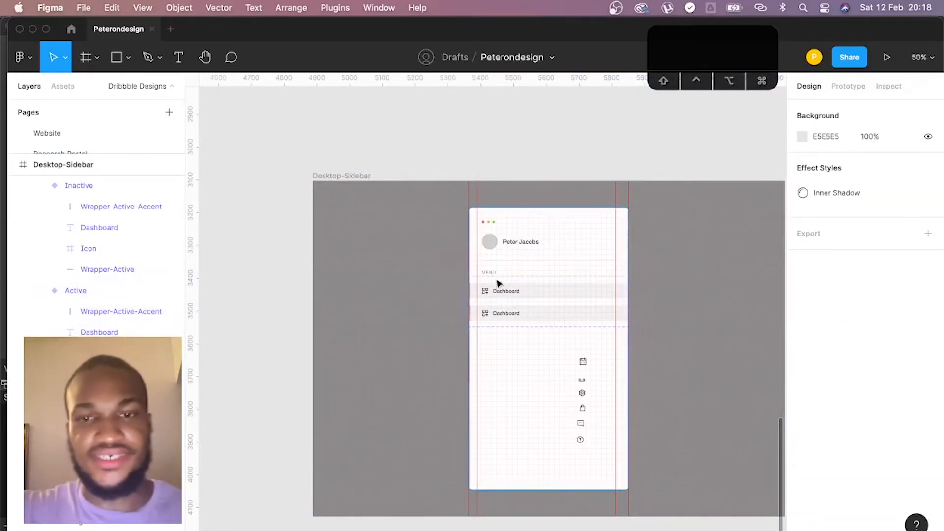
drag(509, 308, 449, 278)
key(super+plus)
key(space)
key(space)
drag(417, 210, 649, 358)
key(space)
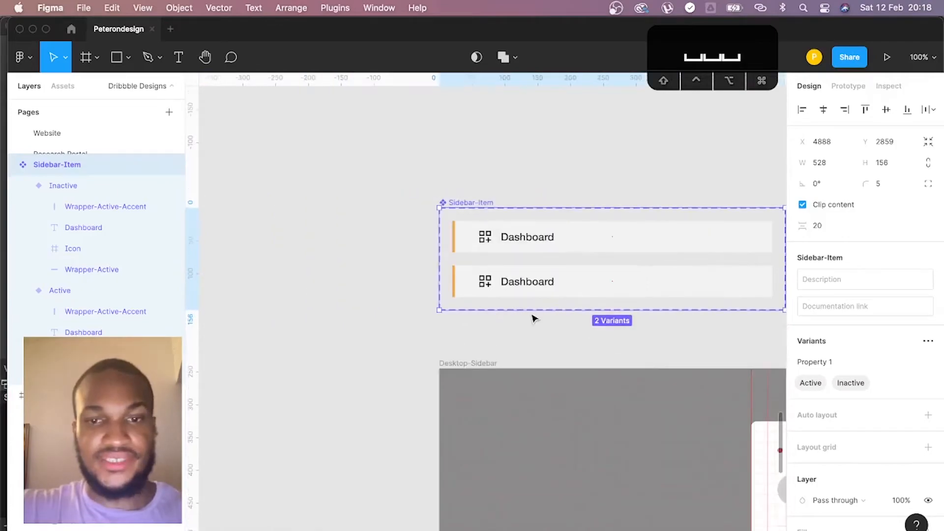
- Delete the orange accent bar and the grey Wrapper-Active background from the Inactive variant
super+click(455, 291)
key(BackSpace)
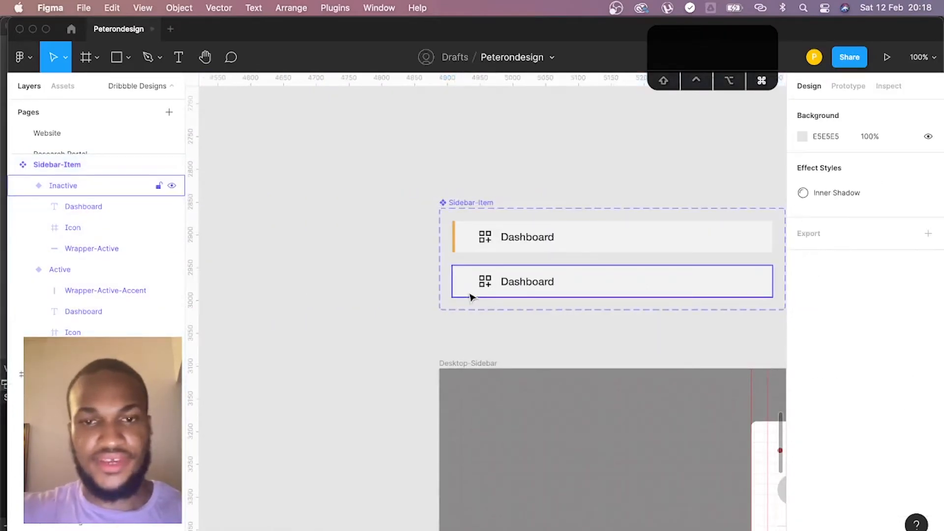
super+click(472, 297)
key(BackSpace)
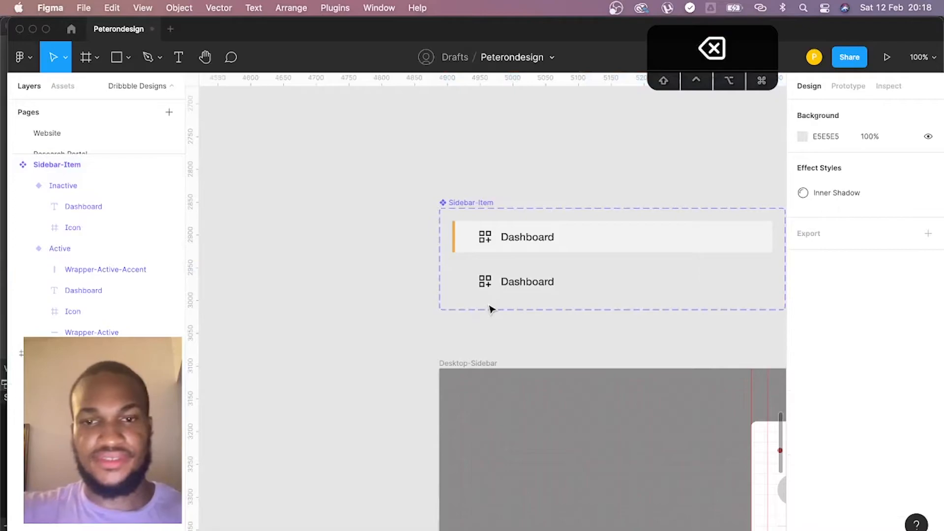
- Place an Active instance of Sidebar-Item below the MENU label in the sidebar, at Y 311
click(489, 292)
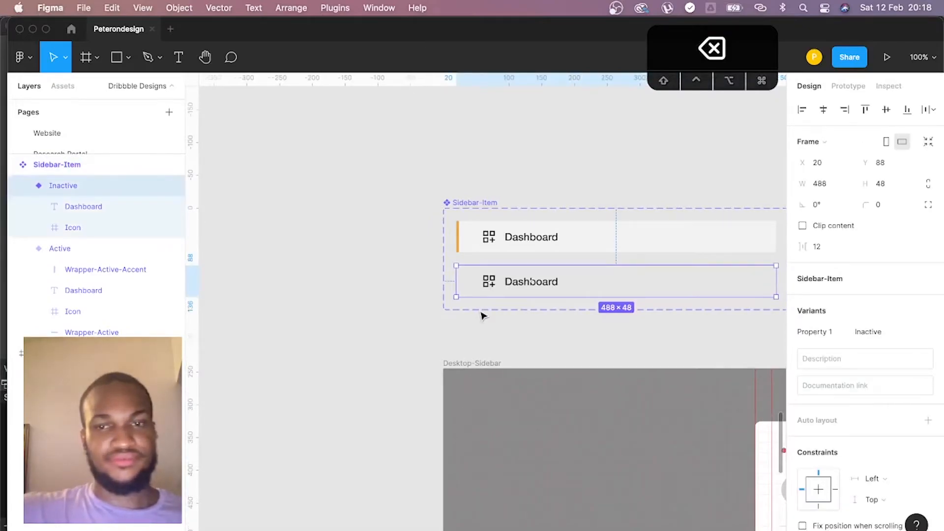
scroll(482, 316, right, 8)
scroll(482, 315, left, 3)
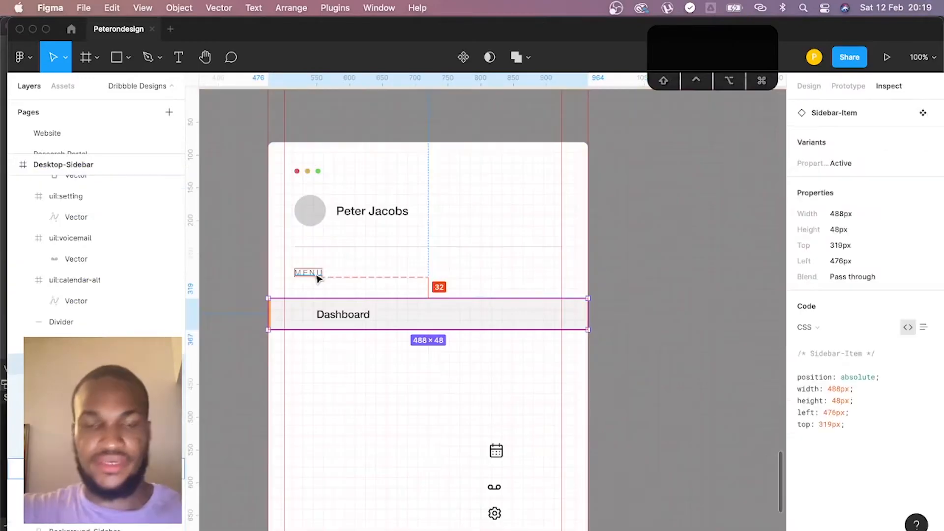
key(Up)
key(Up)
key(Up)
key(Up)
key(Up)
key(Up)
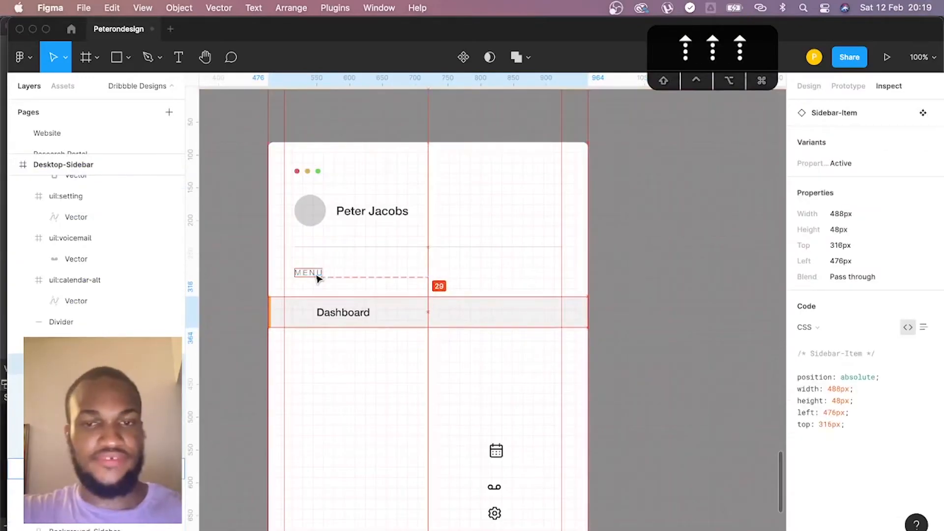
key(Up)
key(Up)
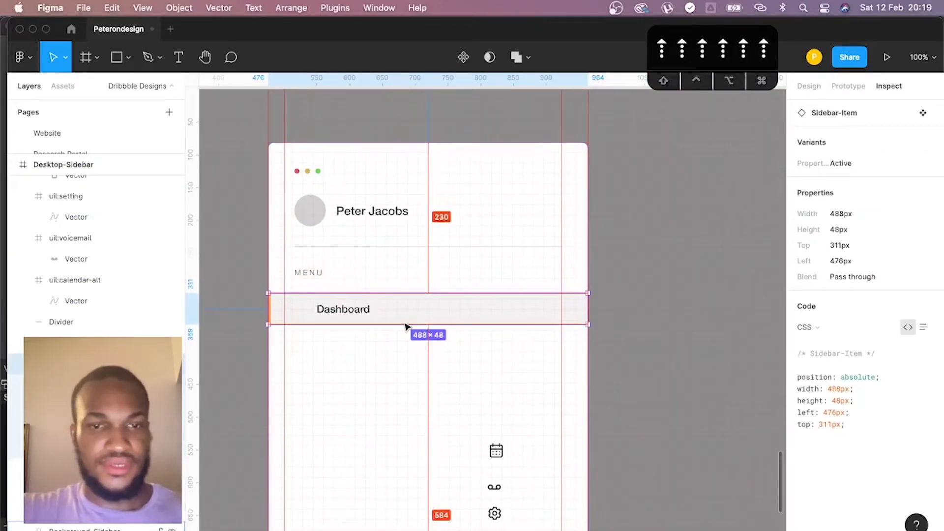
- Duplicate the Sidebar-Item instance below itself at Y 383 and switch the copy to the Inactive variant
drag(387, 311, 390, 355)
key(alt)
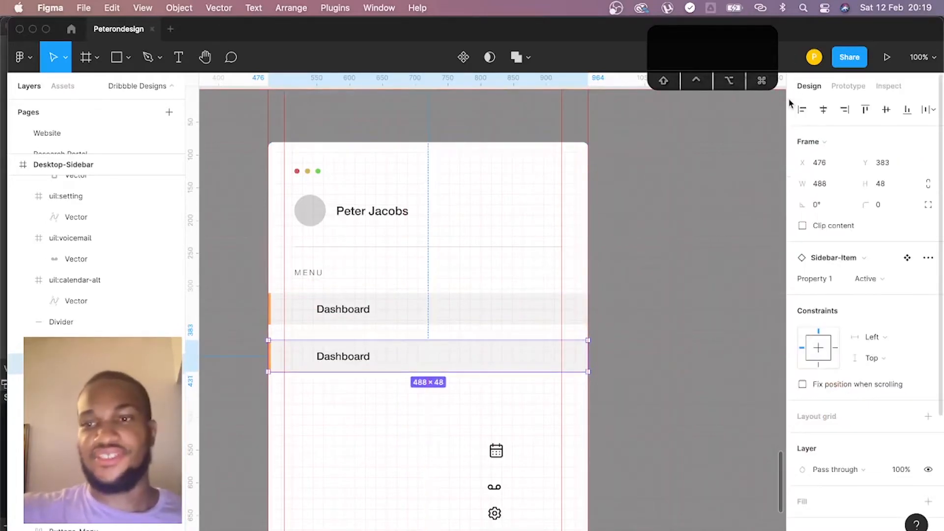
click(884, 279)
click(885, 294)
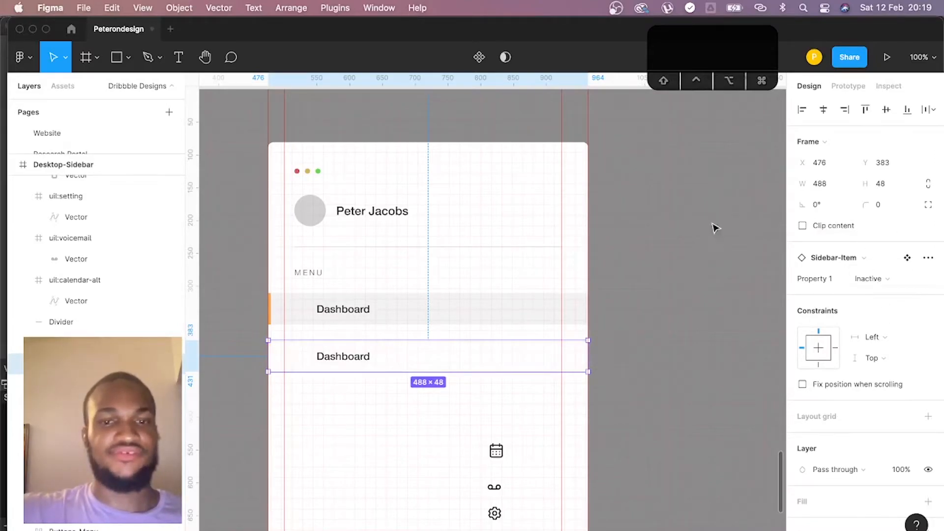
- Change the label of the Inactive sidebar item below Dashboard to "Calendar"
click(695, 256)
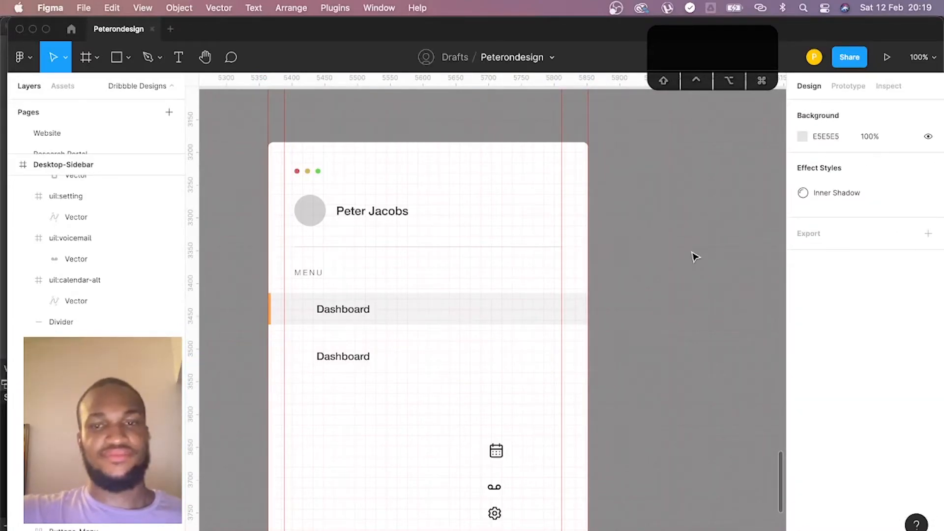
scroll(429, 360, down, 3)
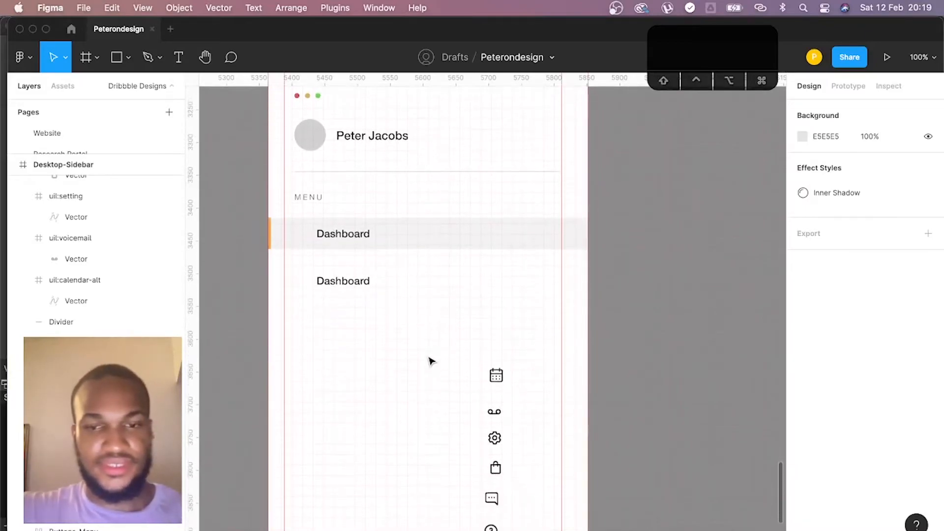
double_click(354, 286)
text(Calendar)
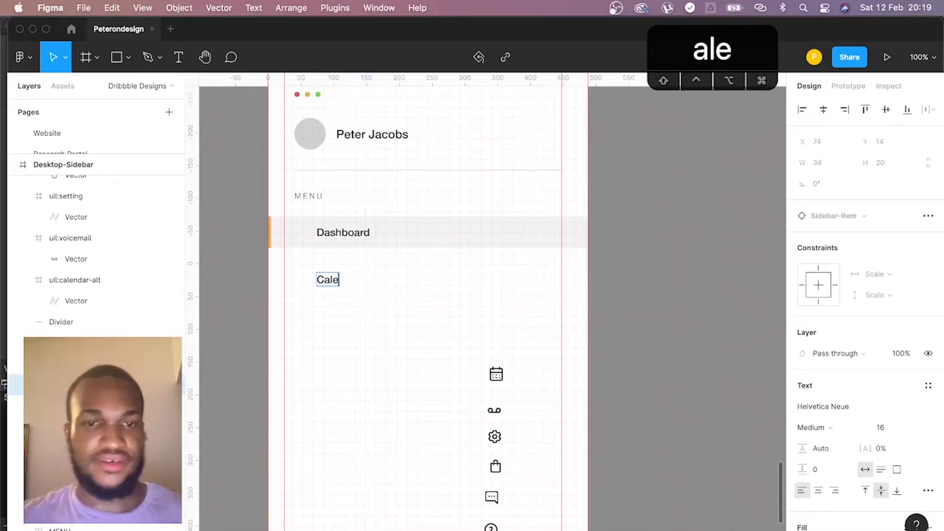
key(Escape)
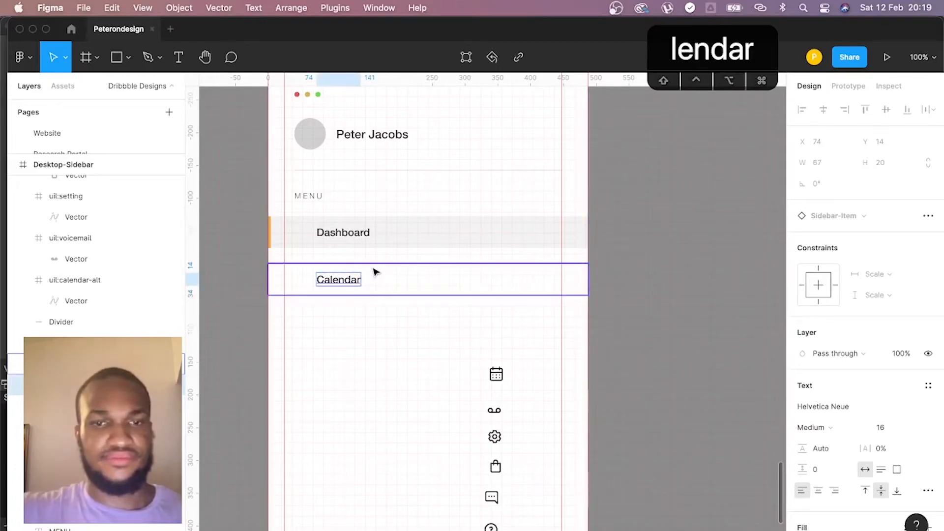
- Duplicate the Calendar item four times down the sidebar at 72 px intervals, with the last copy at Y 671
click(377, 280)
drag(376, 281, 376, 327)
key(super+d)
key(super+d)
key(super+d)
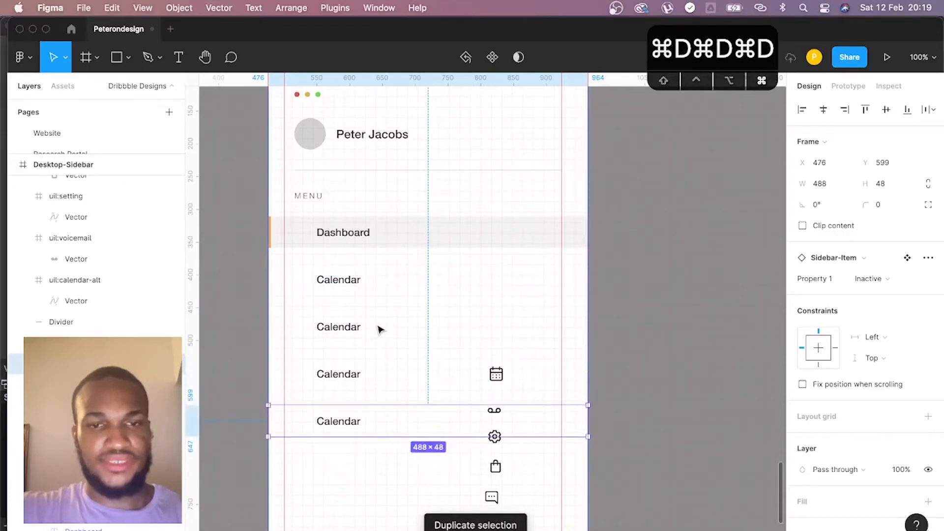
scroll(380, 329, down, 5)
scroll(380, 329, up, 2)
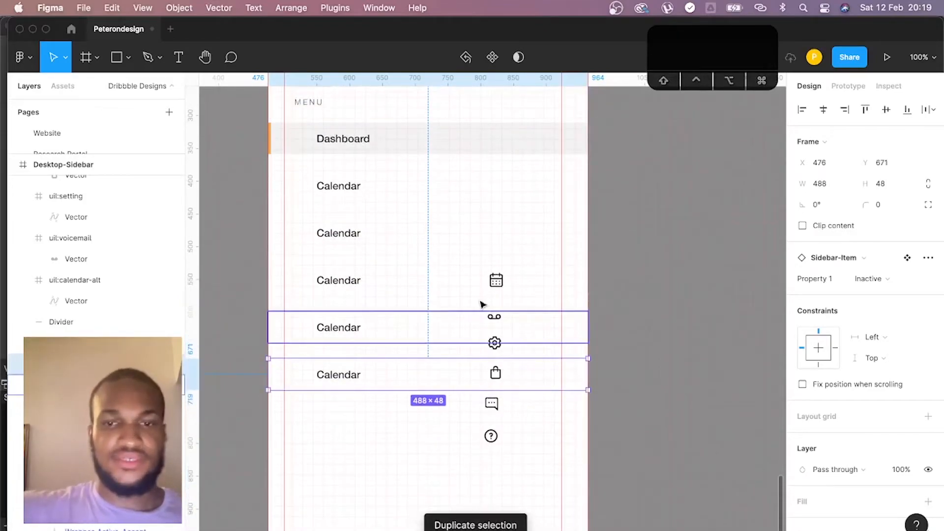
- Relabel the three items directly below Calendar as "Voicemail", "Settings" and "Orders"
double_click(348, 234)
text(Voicemail)
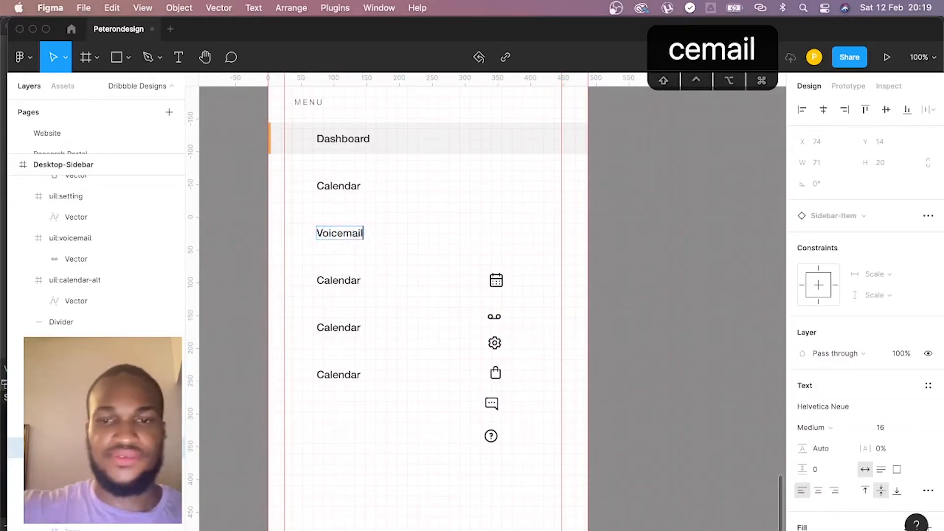
double_click(334, 281)
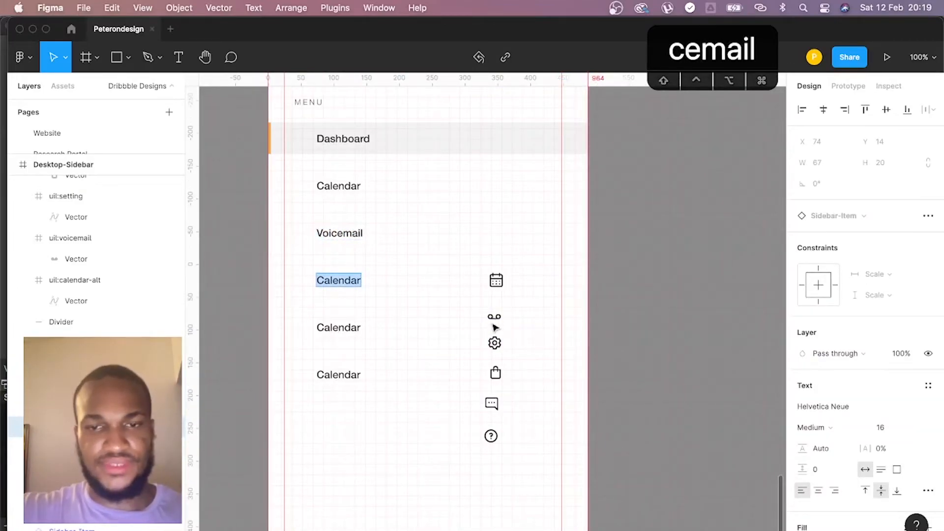
text(Settings)
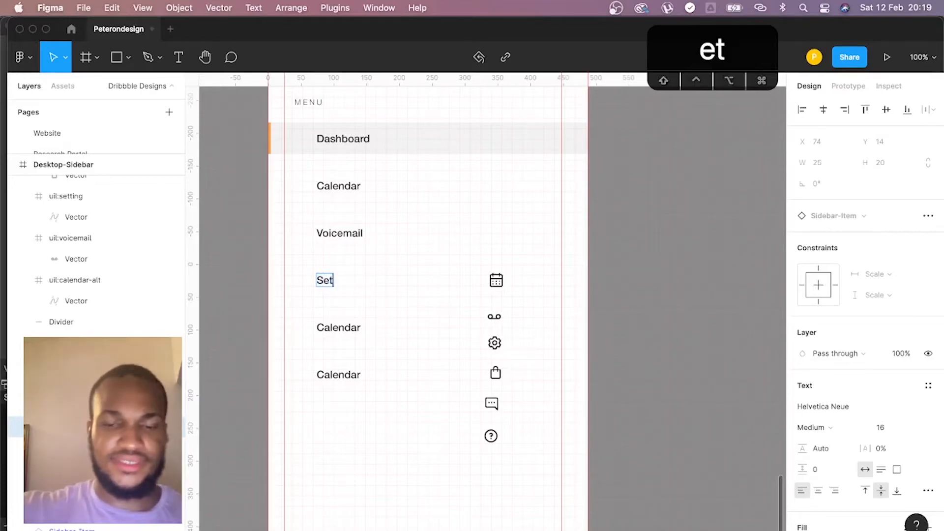
double_click(338, 328)
text(Orders)
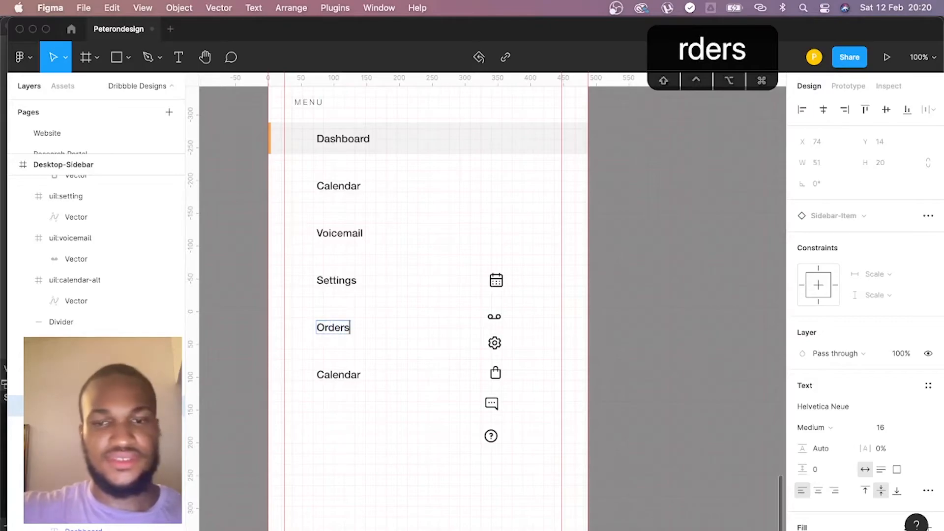
key(Escape)
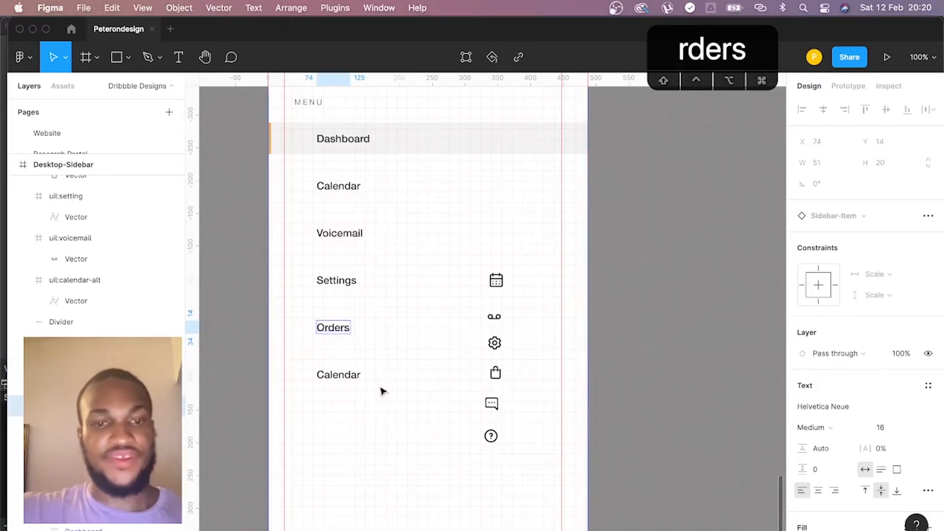
- Duplicate the last Calendar item below itself and relabel the two bottom items "Get Help" and "Leave Feedback"
click(352, 380)
drag(352, 380, 342, 426)
double_click(346, 374)
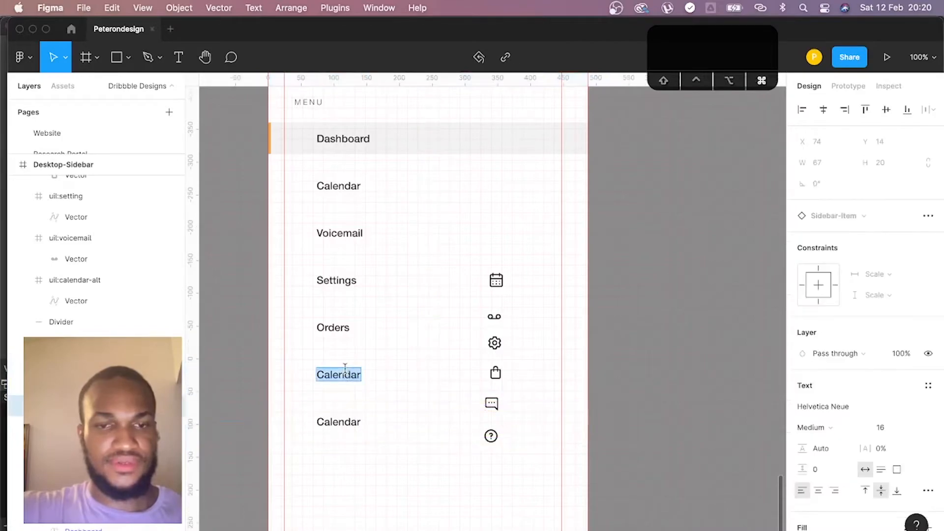
text(Get )
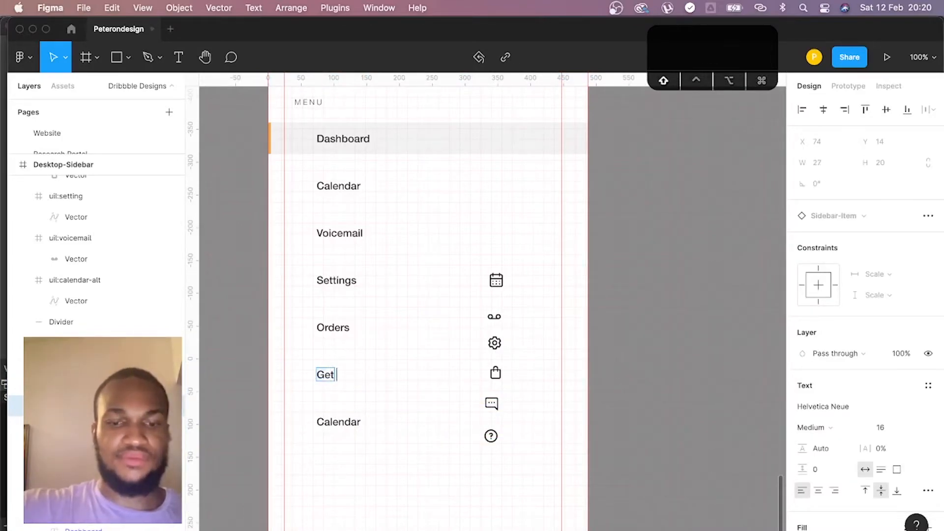
text(Help)
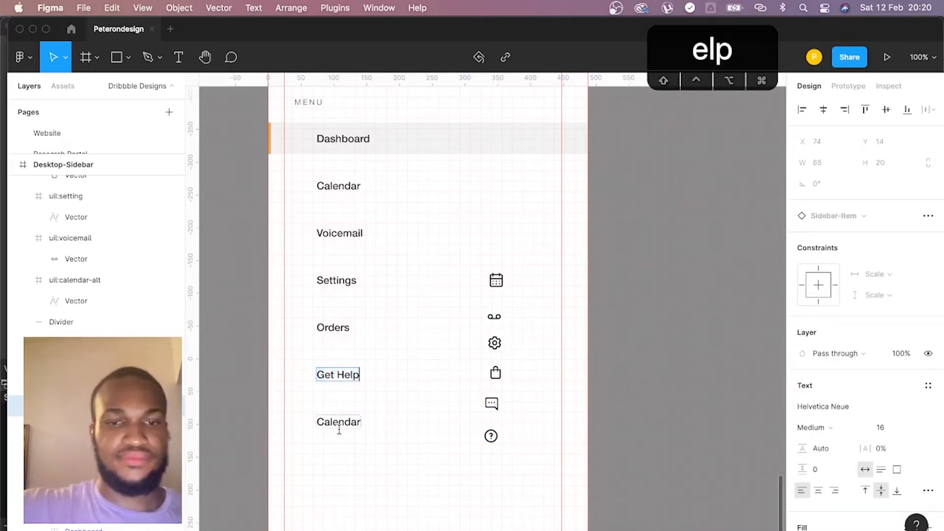
double_click(340, 424)
text(Leave Feedback)
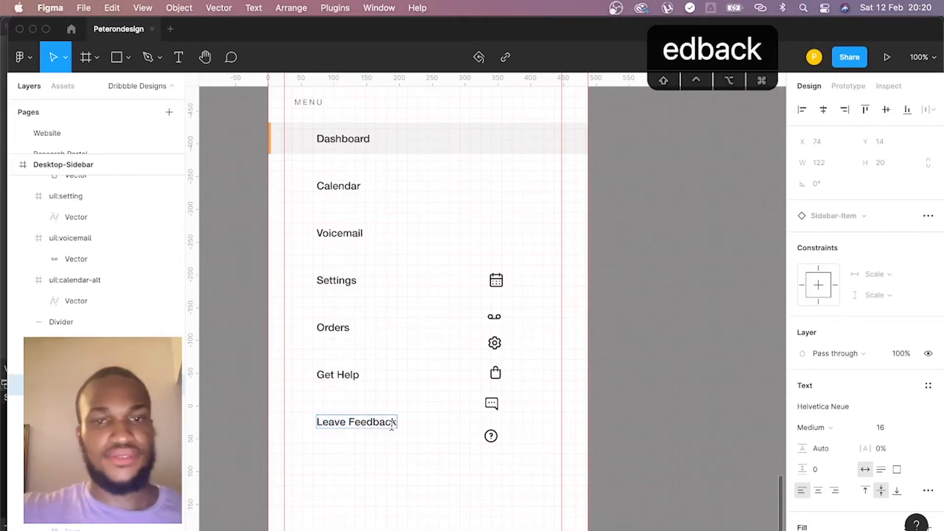
click(354, 114)
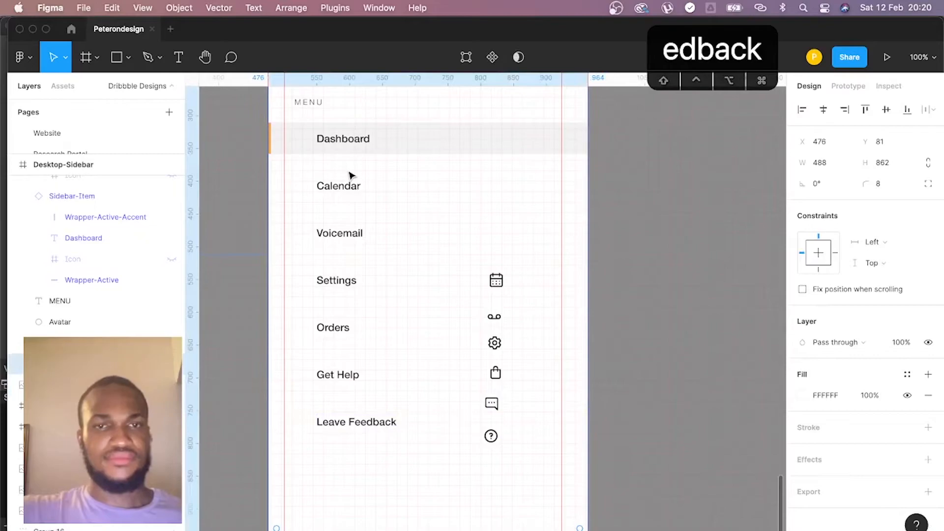
- Copy the MENU label to between Orders and Get Help at Y 661 and change its text to "SUPPORT"
scroll(349, 177, up, 3)
scroll(352, 178, down, 5)
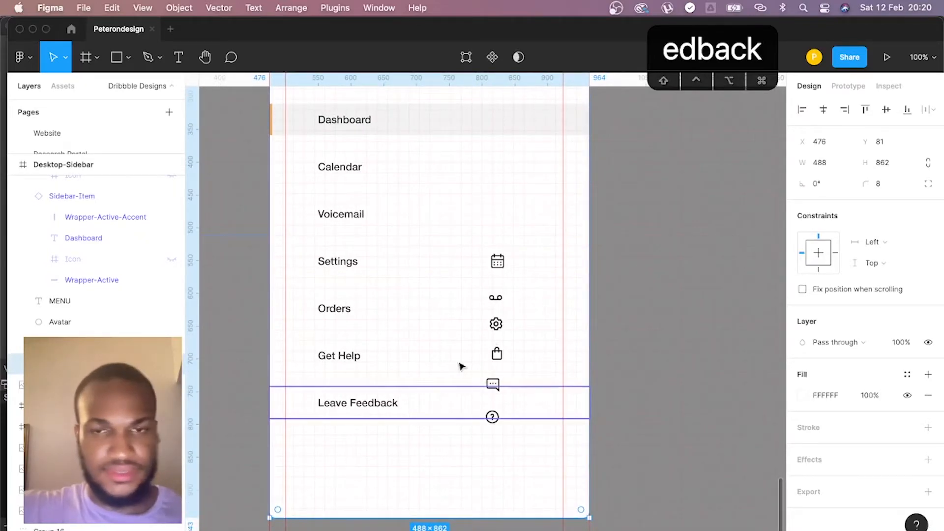
scroll(320, 162, up, 2)
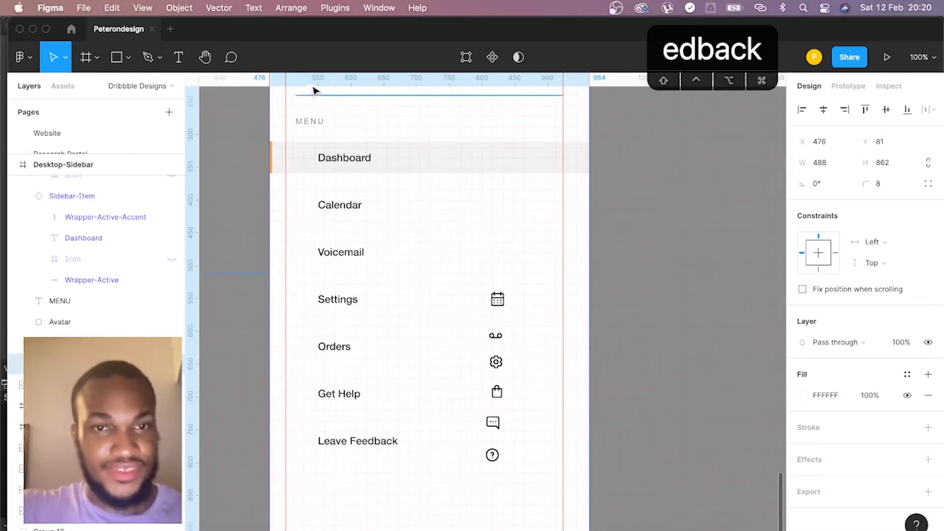
click(310, 124)
drag(311, 129, 326, 380)
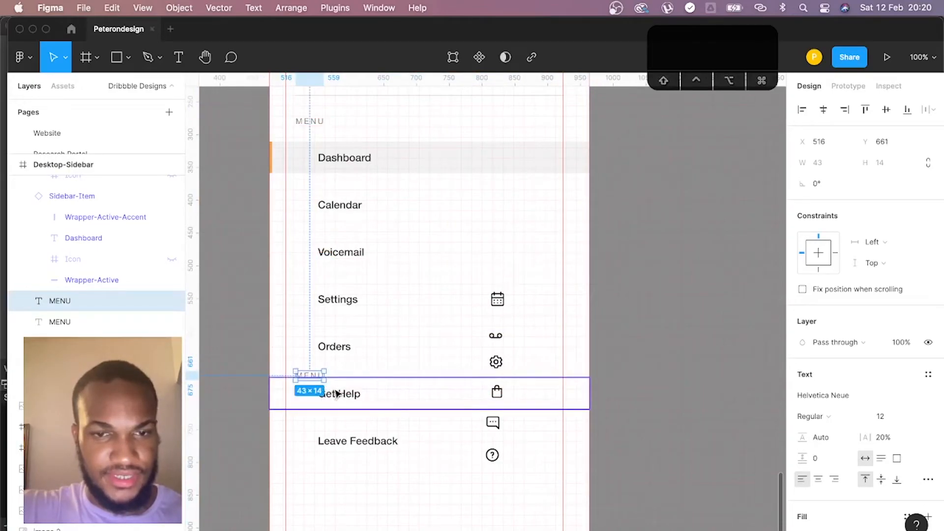
double_click(320, 376)
text(SUPPORT)
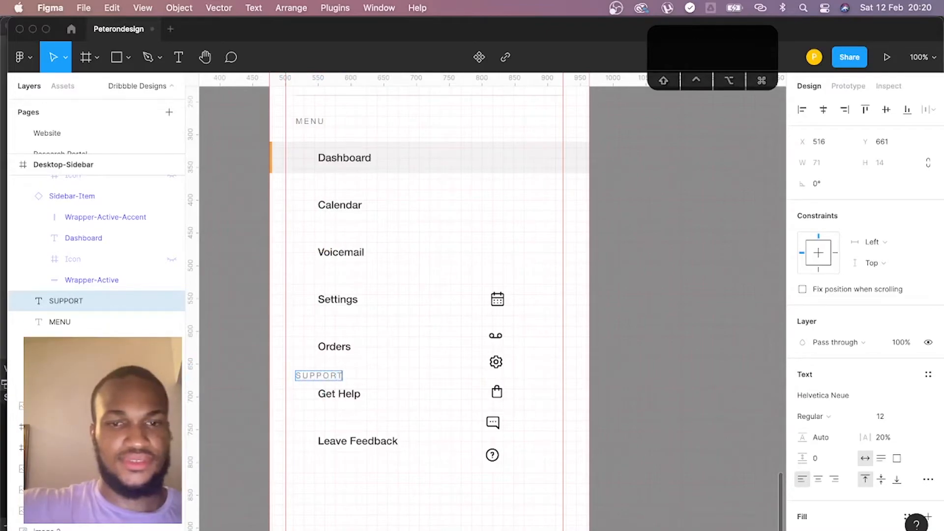
- Add a vertical guide at X 516 along the starting edge of the MENU and SUPPORT labels
scroll(357, 382, up, 6)
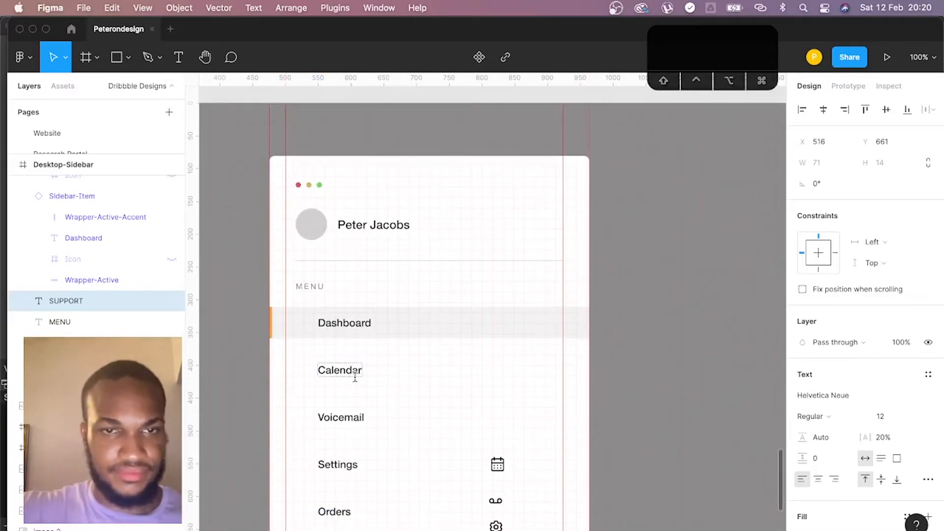
drag(256, 356, 296, 356)
scroll(295, 359, down, 5)
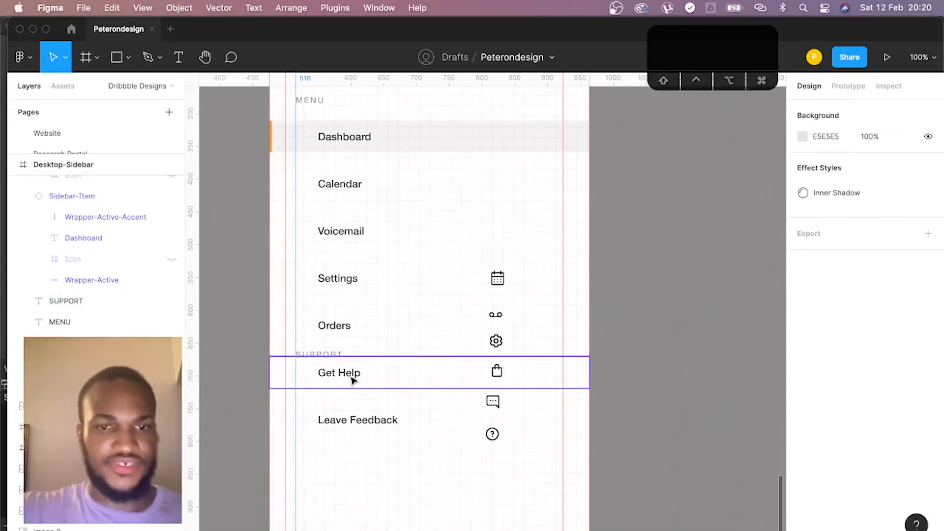
- Move the SUPPORT label down to Y 671, 24 px below the Orders item, checking the spacing in the inspection view
click(333, 356)
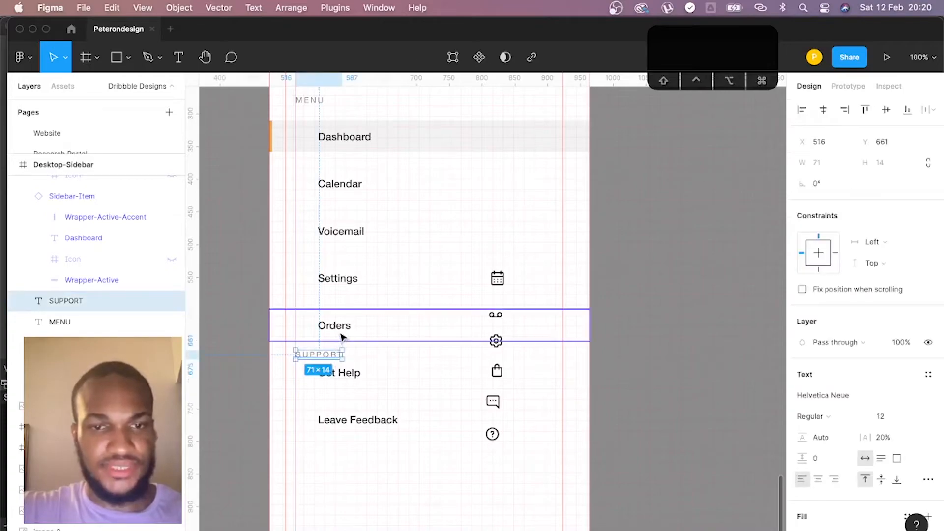
click(878, 86)
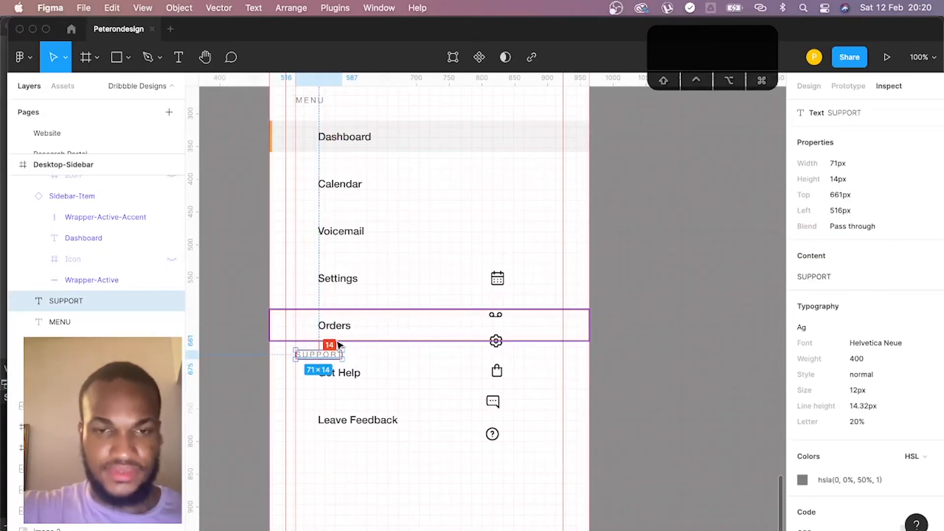
key(Down)
key(Down)
key(Down)
key(Down)
key(Down)
key(Down)
key(Down)
key(Down)
key(Down)
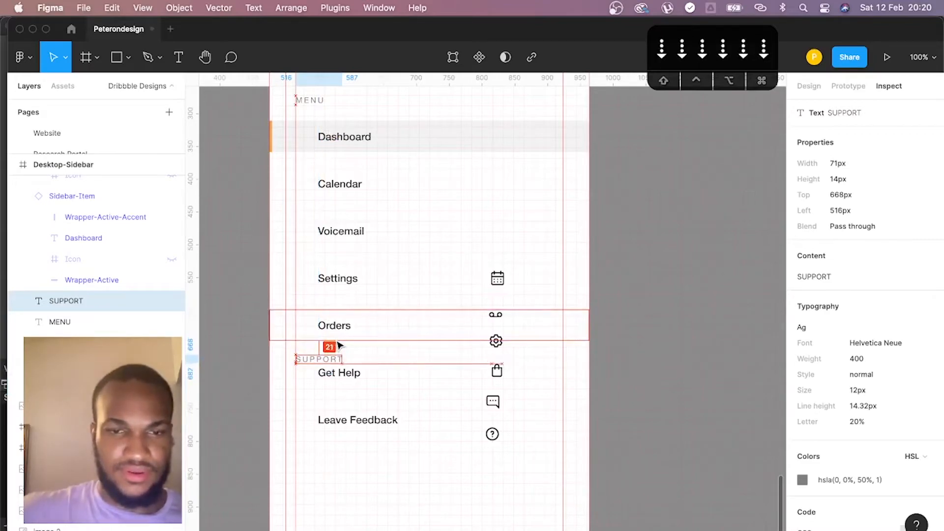
key(Down)
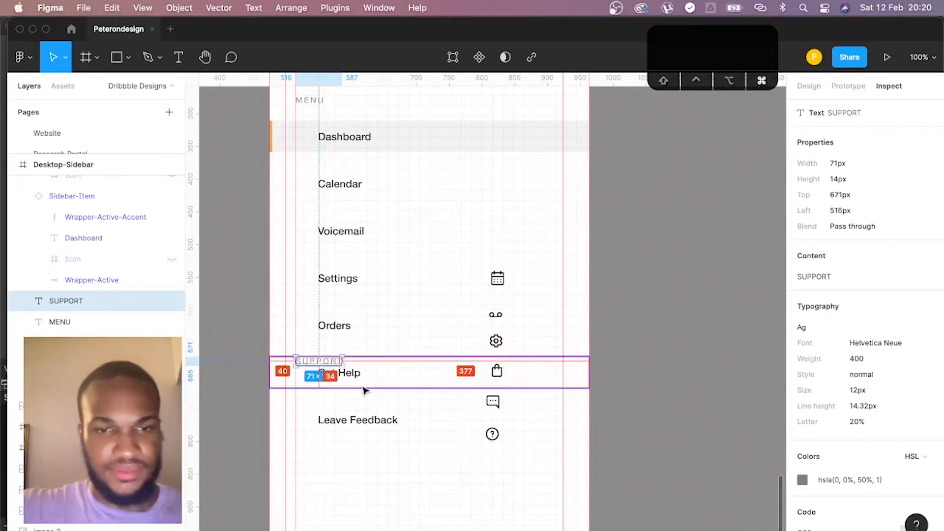
- Move the Get Help item straight down until it sits 24 px below the SUPPORT label
click(381, 376)
shift+drag(381, 375, 382, 393)
key(alt)
key(Down)
key(Down)
key(Down)
key(Down)
key(Down)
key(Down)
key(Down)
key(Down)
key(Down)
key(Down)
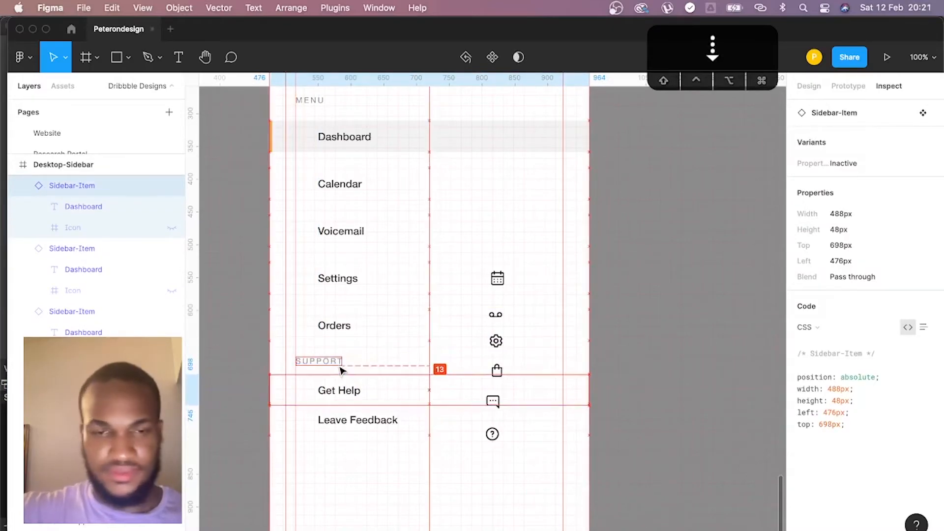
key(Down)
key(Down)
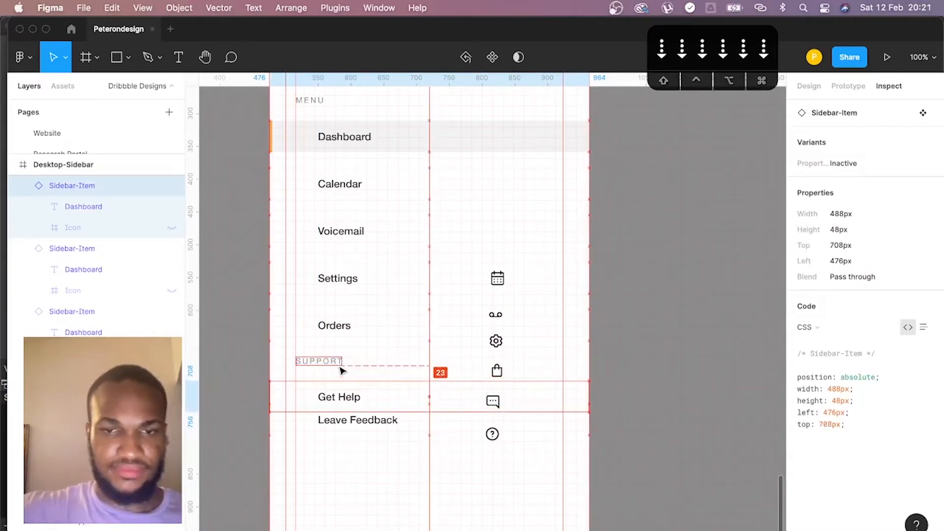
- Move the Leave Feedback item down to Y 781, leaving a 24 px gap below Get Help
click(339, 426)
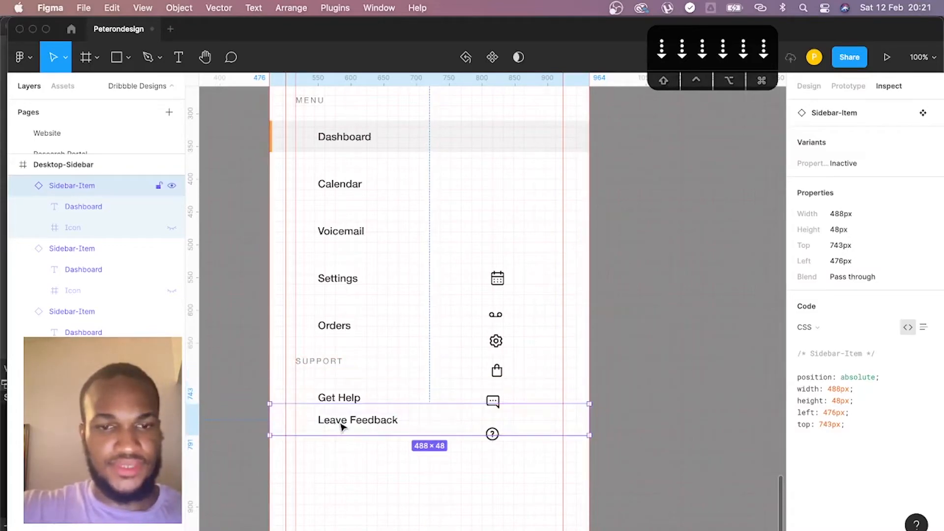
drag(343, 426, 342, 448)
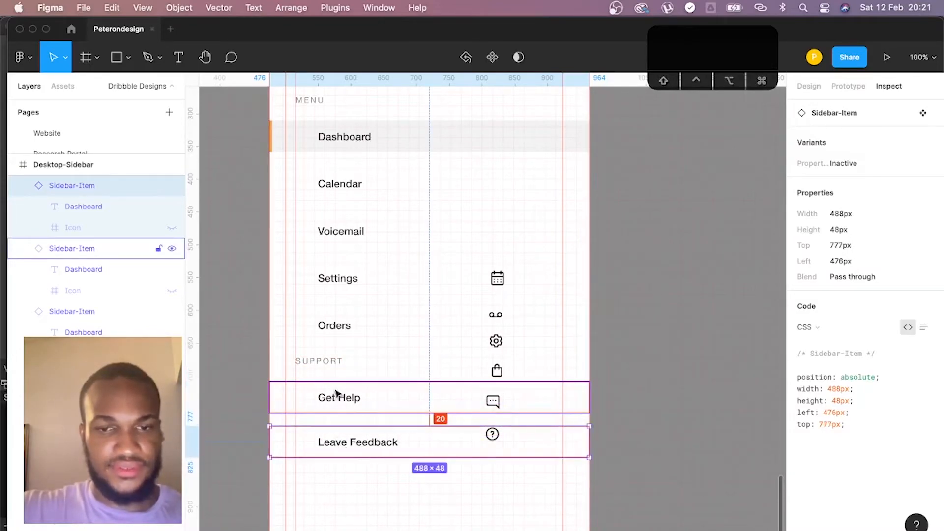
key(Down)
key(Down)
key(Down)
key(Down)
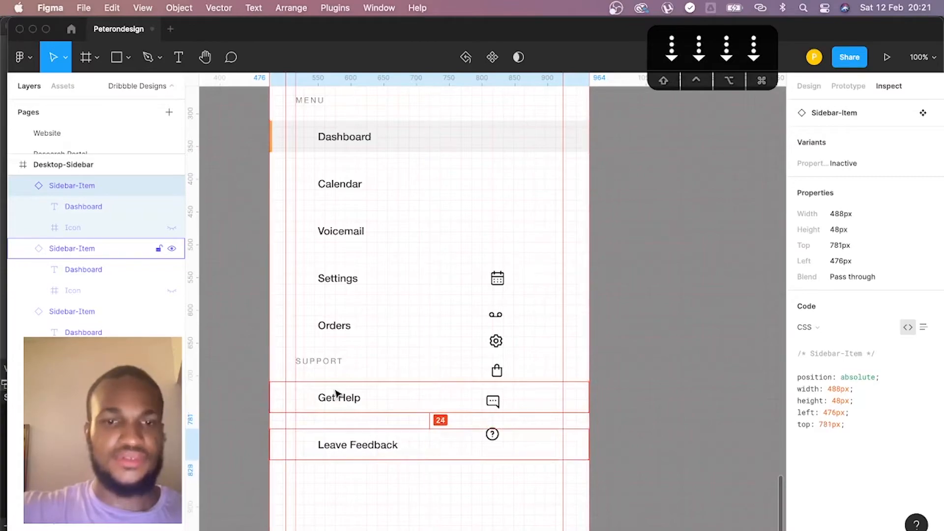
- Group the MENU and SUPPORT labels with all seven sidebar items, from Dashboard through Leave Feedback
scroll(502, 378, up, 5)
scroll(502, 380, down, 5)
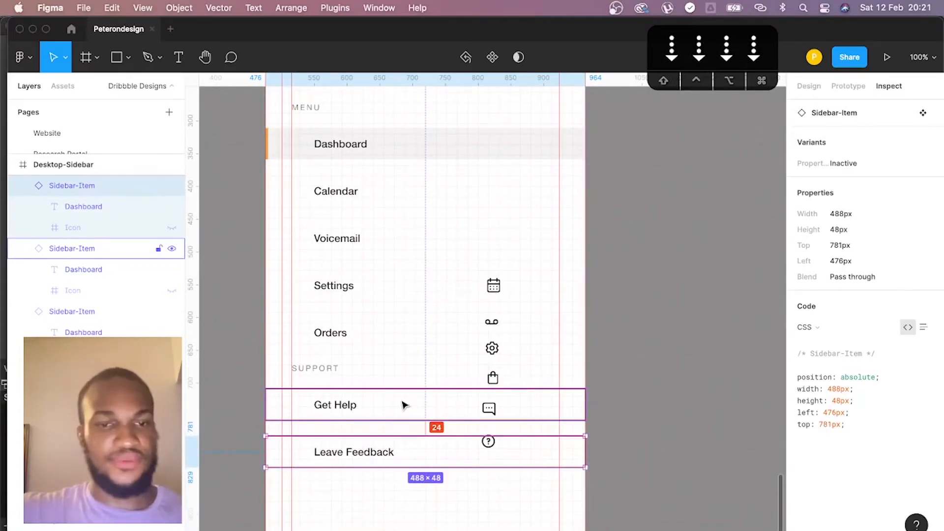
click(336, 369)
click(366, 450)
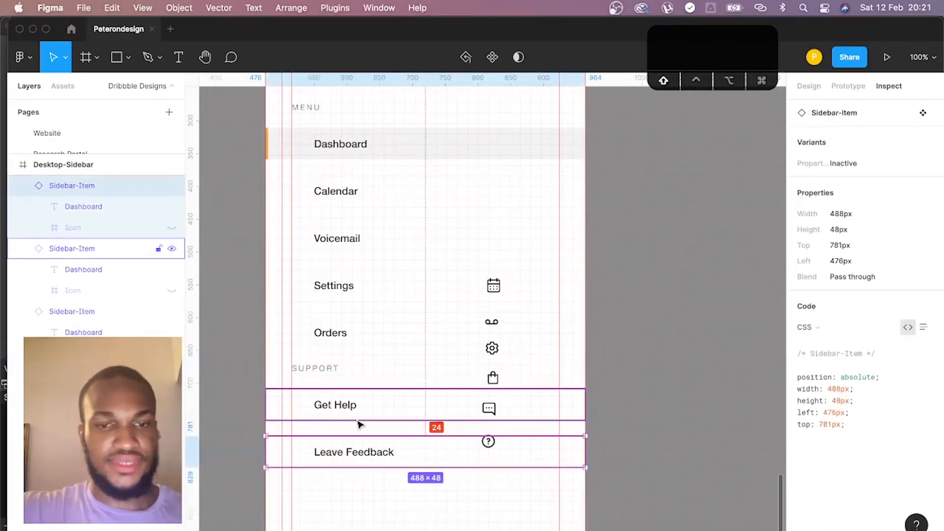
shift+click(358, 396)
shift+click(327, 370)
shift+click(338, 333)
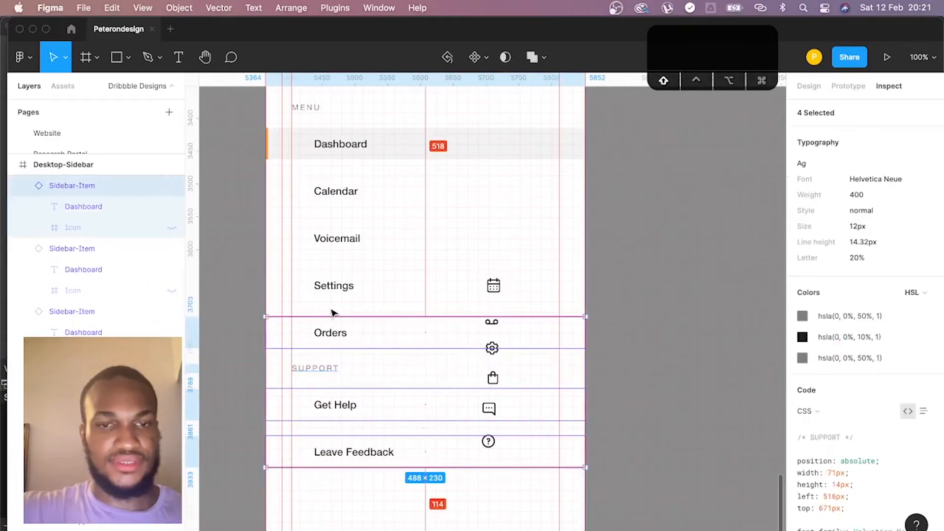
shift+click(343, 290)
shift+click(343, 239)
shift+click(349, 203)
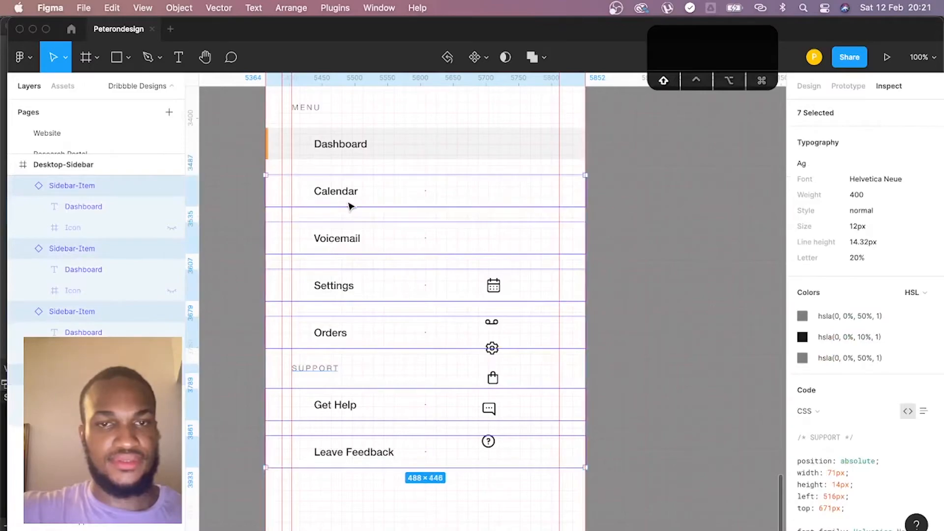
shift+click(352, 157)
scroll(352, 170, up, 3)
shift+click(309, 193)
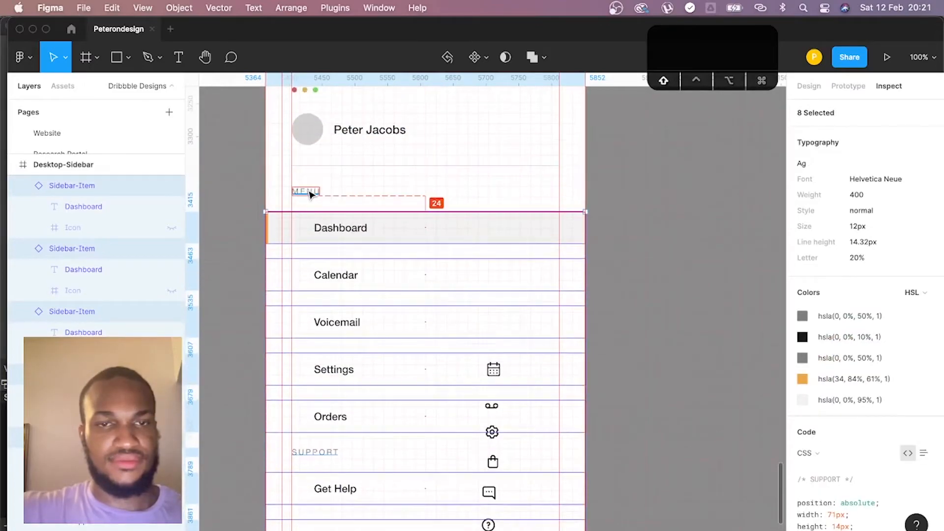
scroll(316, 237, up, 1)
key(super+g)
- Rename the new group of labels and sidebar items as Navigation
double_click(71, 211)
text(Navigation)
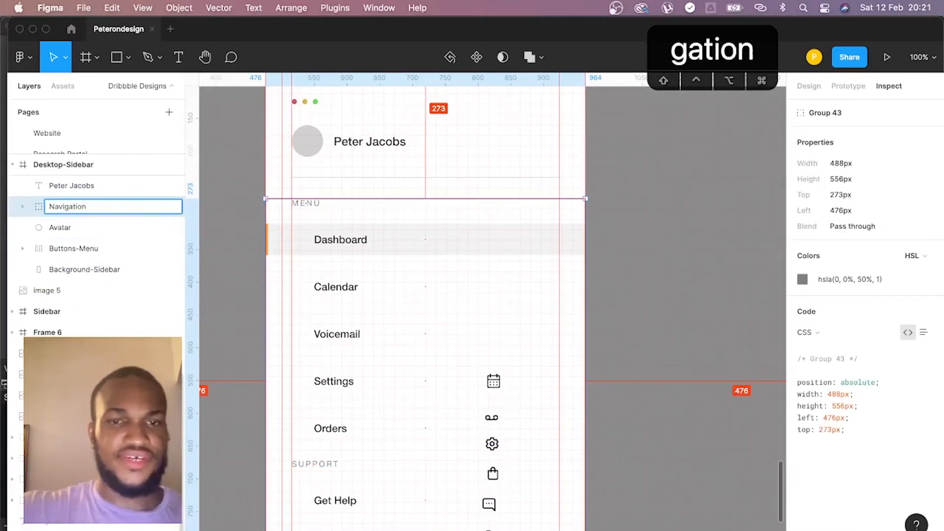
key(Return)
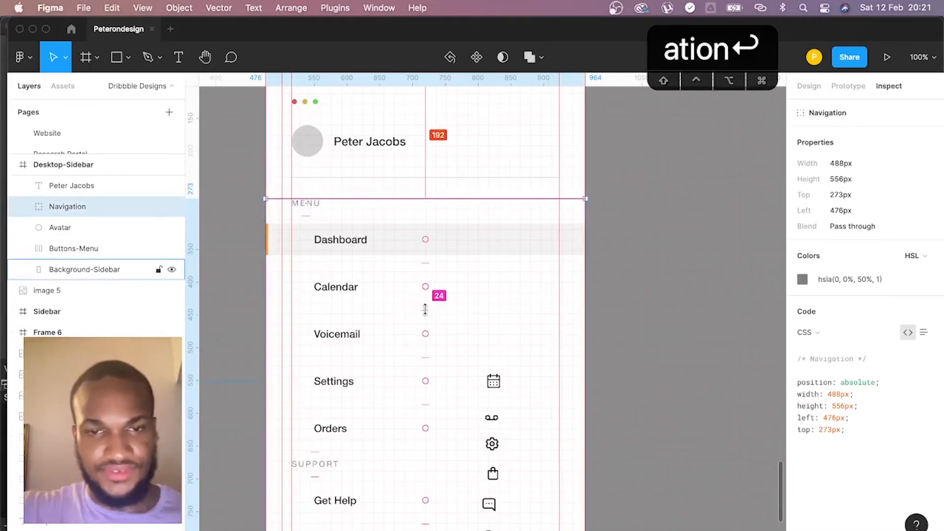
- Tighten the uniform vertical spacing between all labels and items in the Navigation group to 18 px
drag(425, 307, 428, 297)
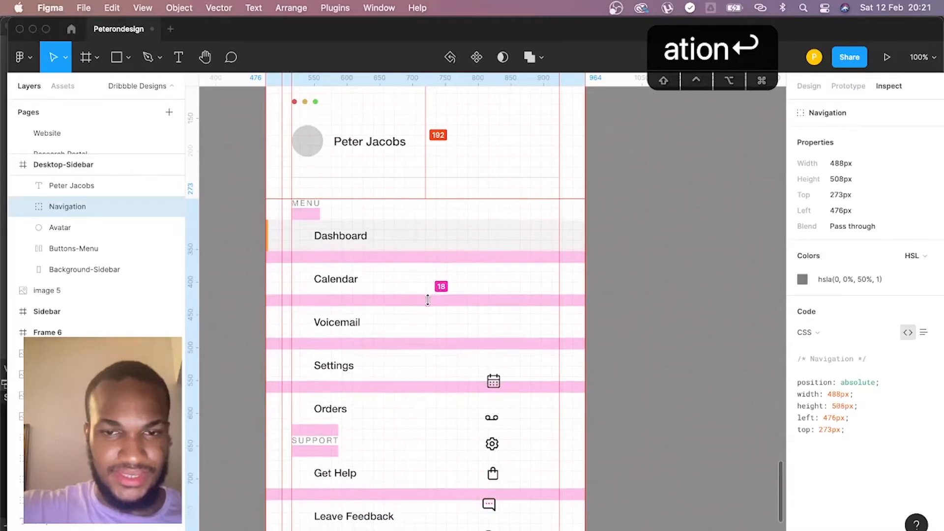
click(641, 288)
click(384, 281)
double_click(382, 280)
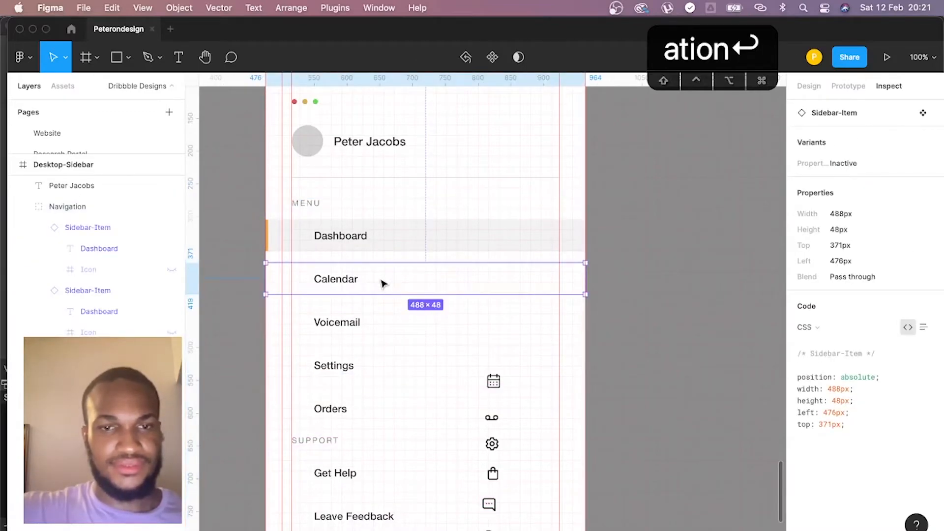
click(809, 86)
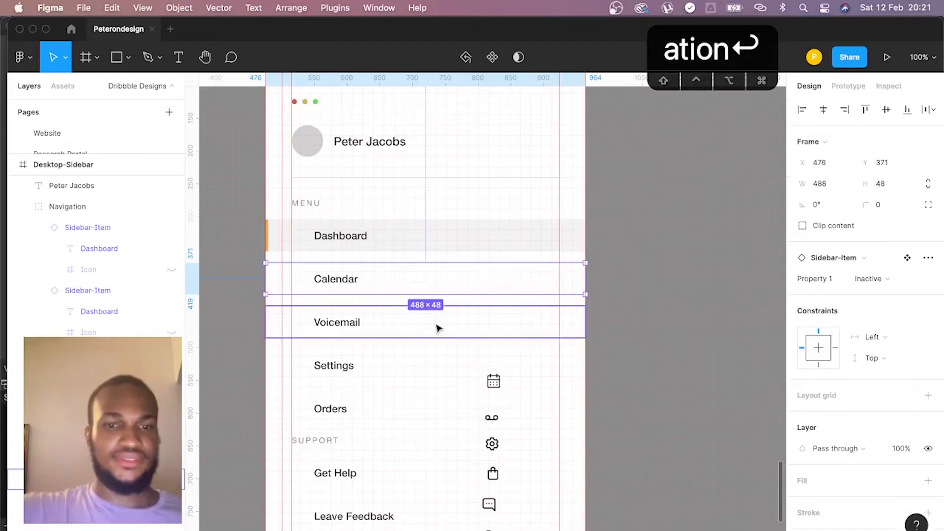
scroll(438, 327, down, 5)
scroll(438, 327, up, 3)
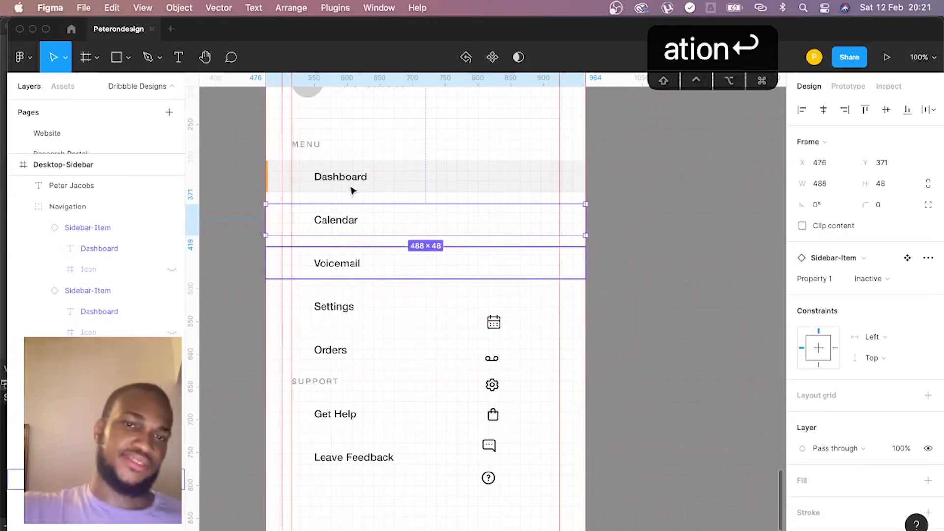
- Move the SUPPORT label, Get Help and Leave Feedback down together to widen the gap below Orders, checking the spacing in the inspection view
click(314, 147)
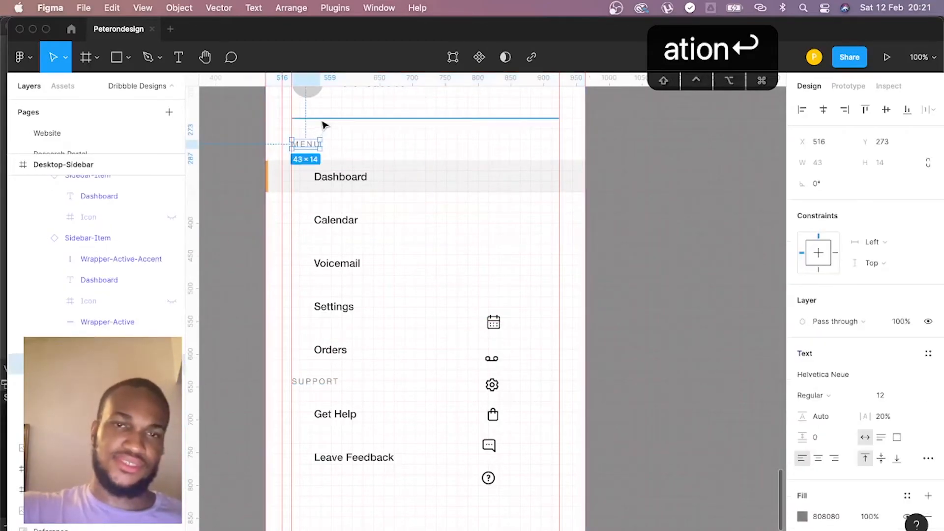
key(alt+0)
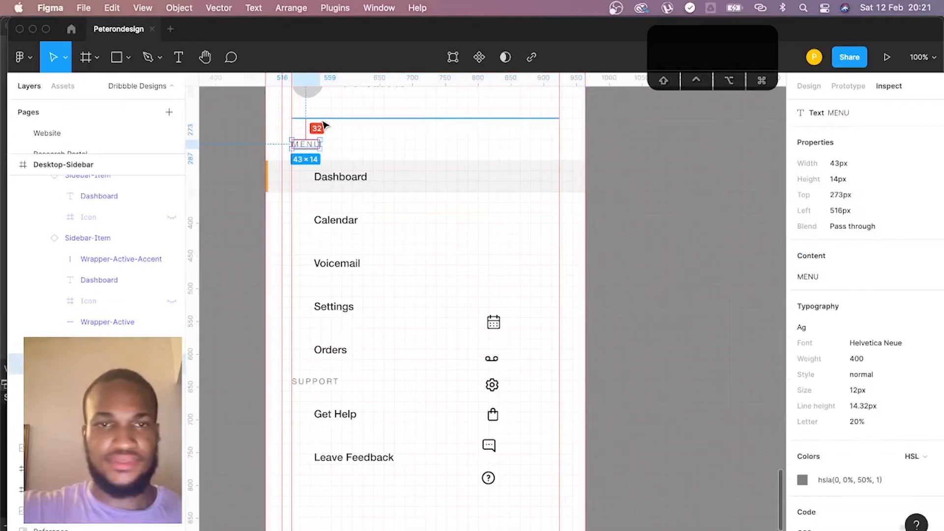
click(317, 383)
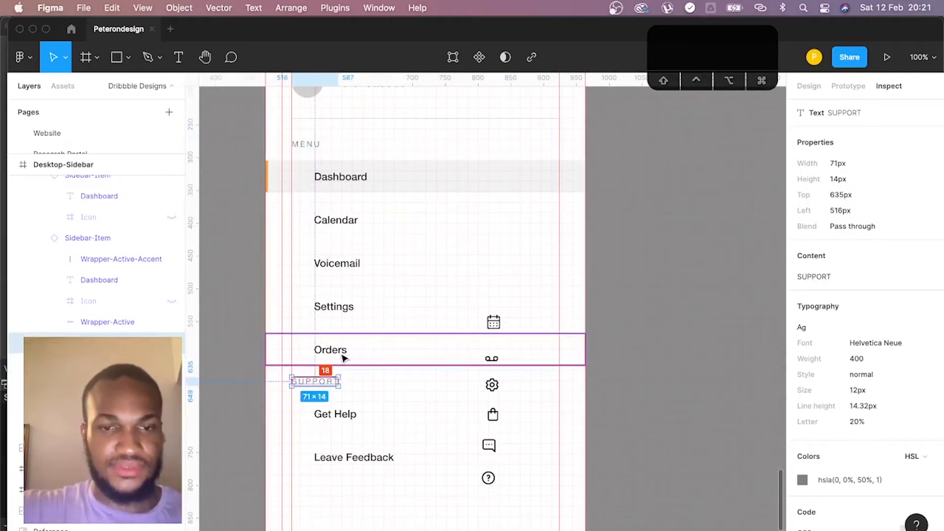
shift+click(336, 422)
shift+click(343, 455)
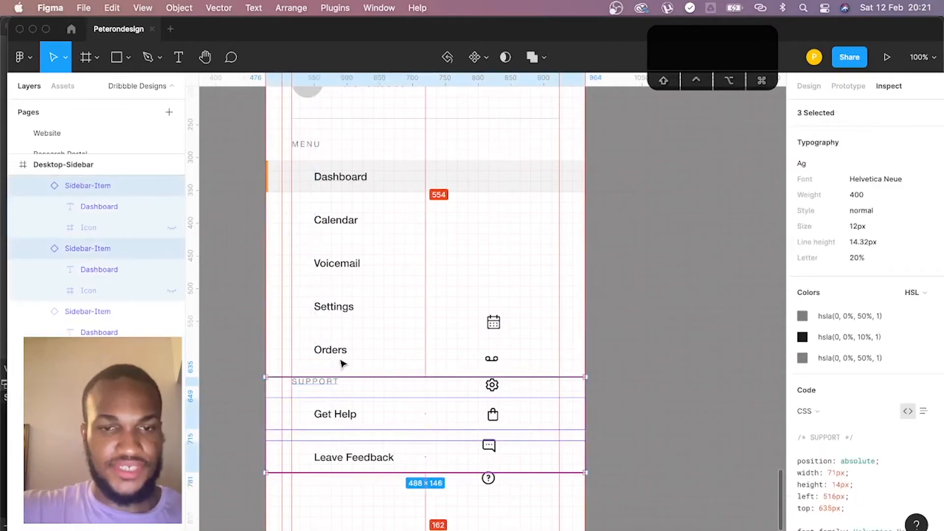
key(Down)
key(Down)
key(Down)
key(Down)
key(Down)
key(Down)
key(Down)
key(Down)
key(Down)
key(Down)
key(Down)
key(Down)
key(Down)
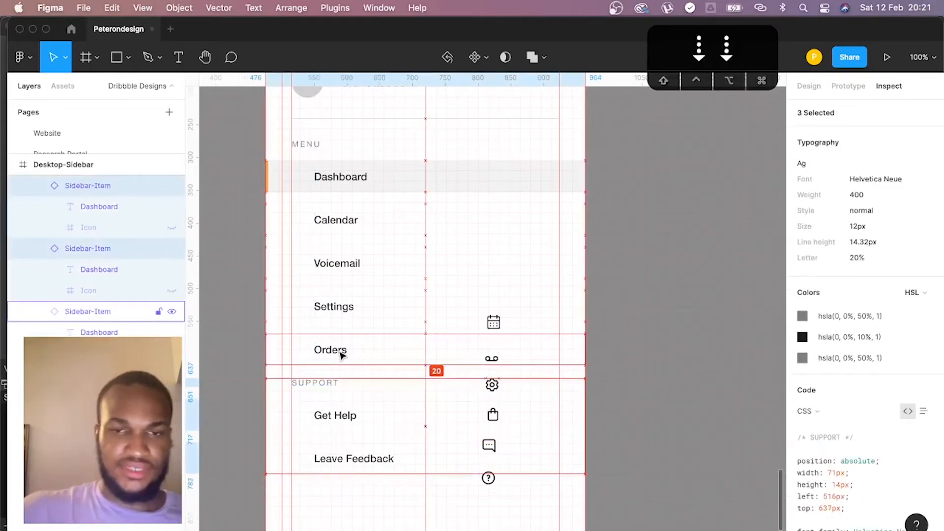
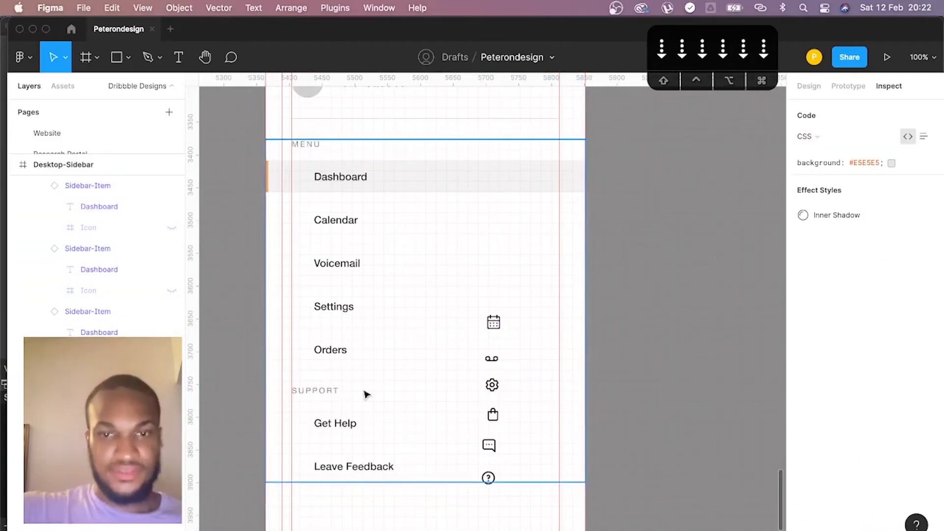
- Show the hidden icons in the Dashboard and Calendar sidebar items
click(348, 221)
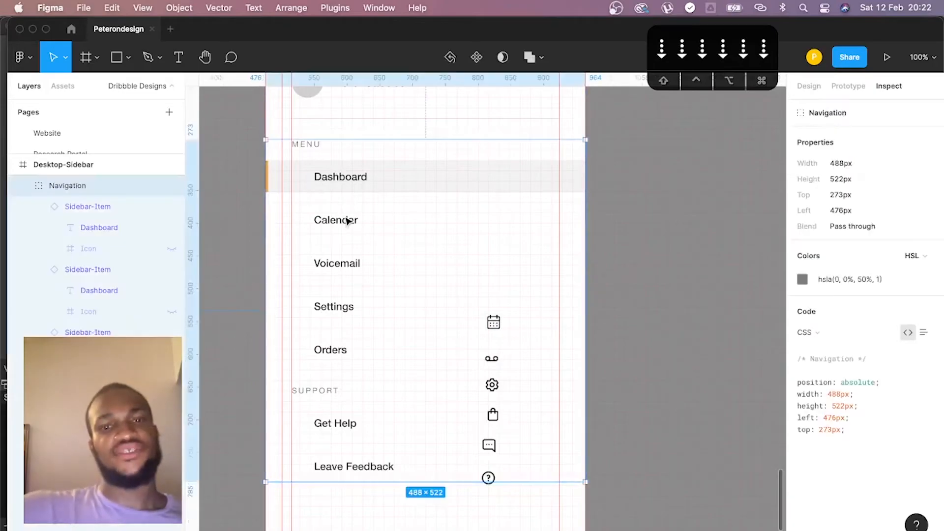
click(347, 221)
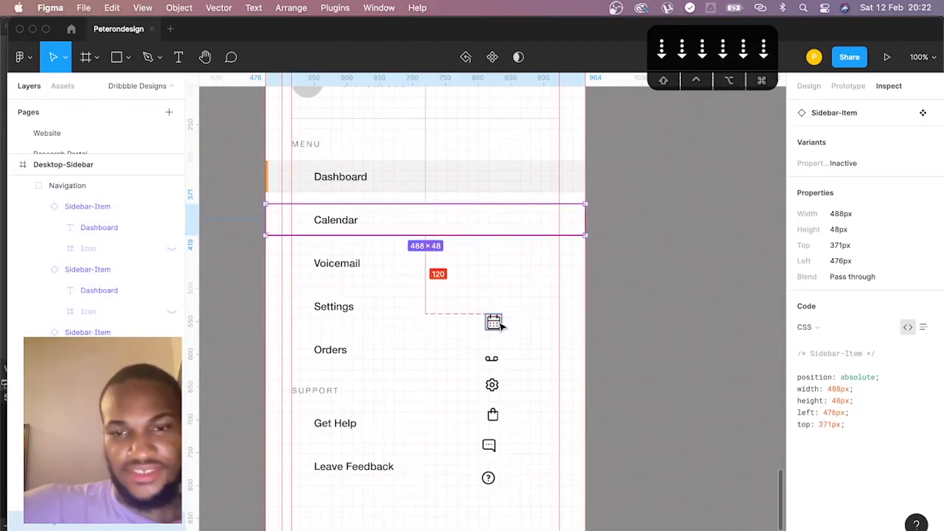
click(303, 177)
double_click(305, 182)
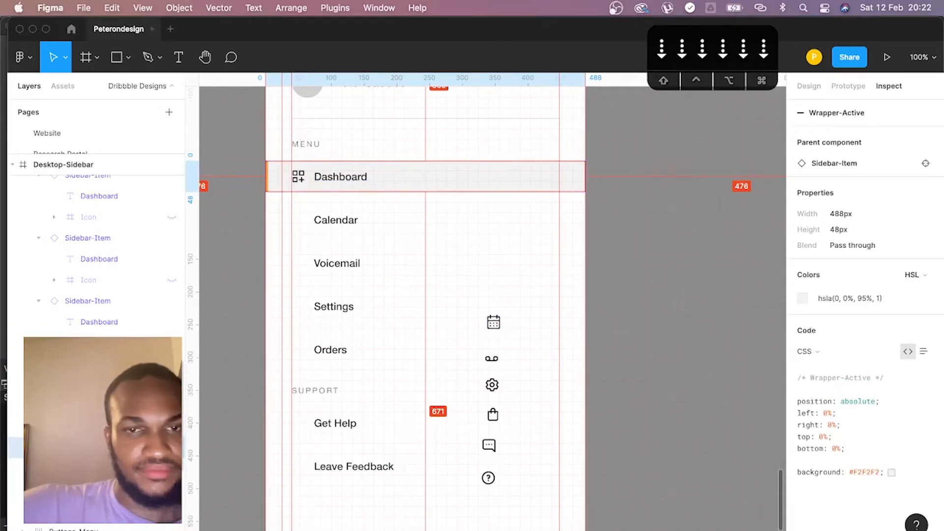
click(360, 227)
key(super+v)
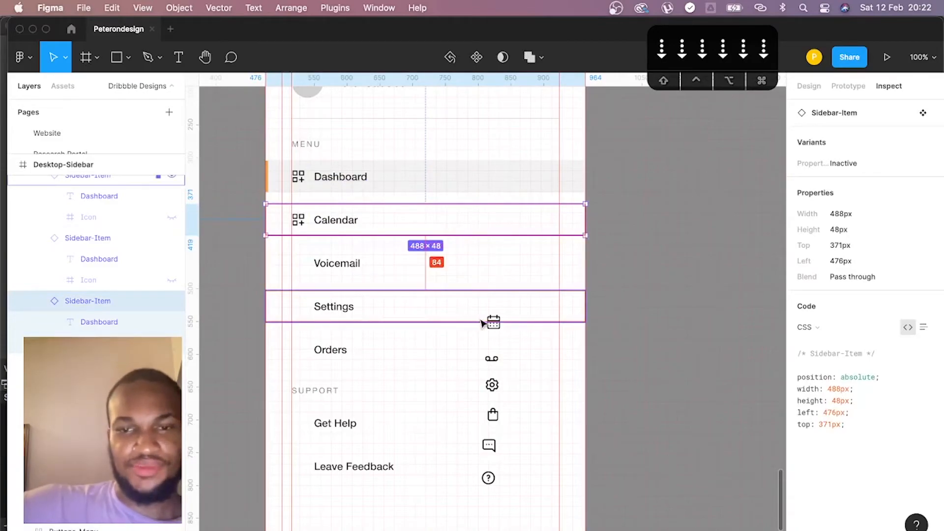
- Try to replace the Calendar item's placeholder icon with a copy of the loose uil:calendar-alt icon
click(496, 325)
scroll(496, 326, left, 1)
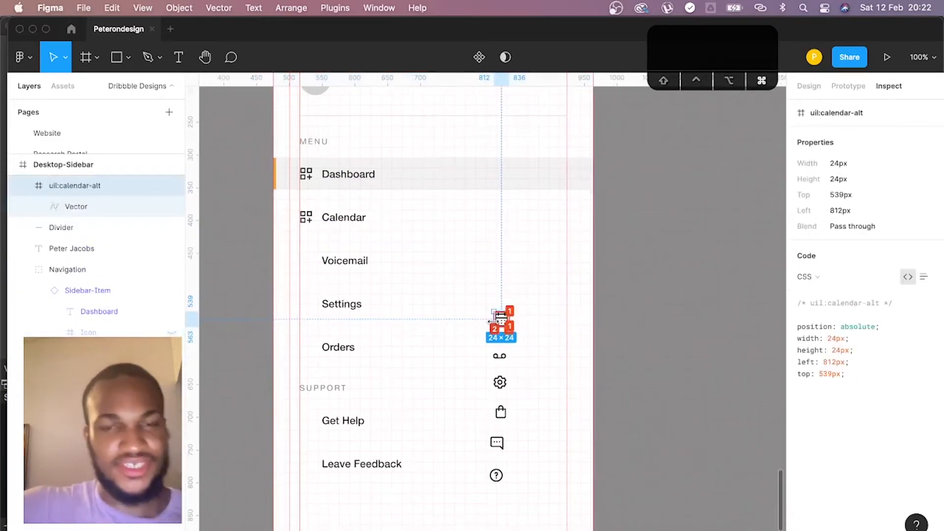
click(311, 219)
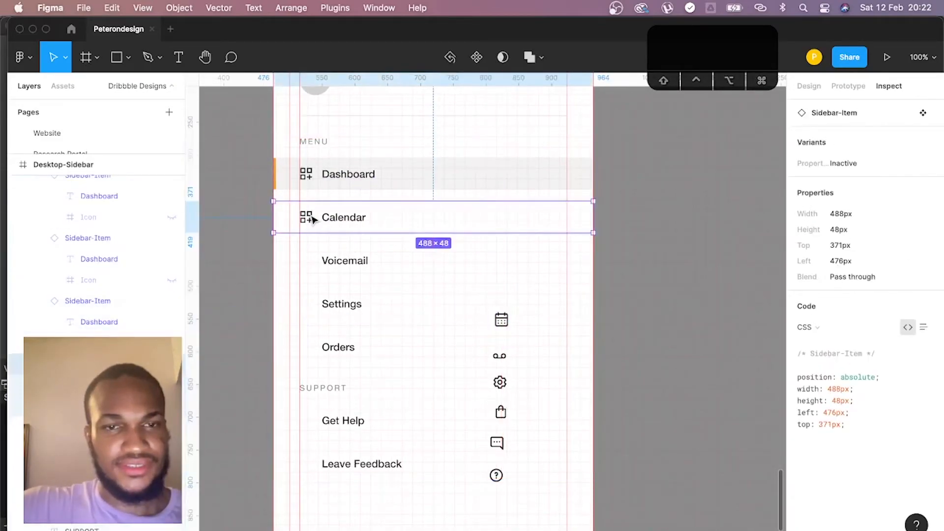
click(307, 219)
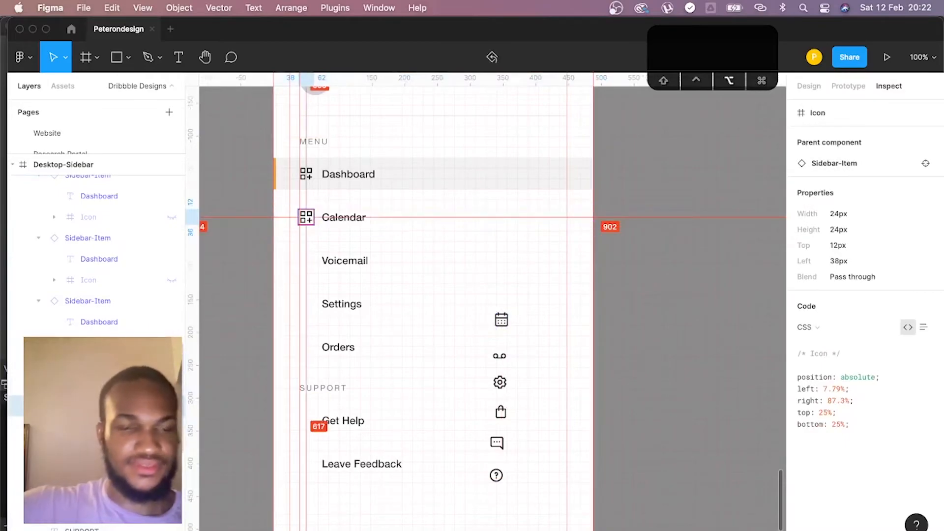
key(super+v)
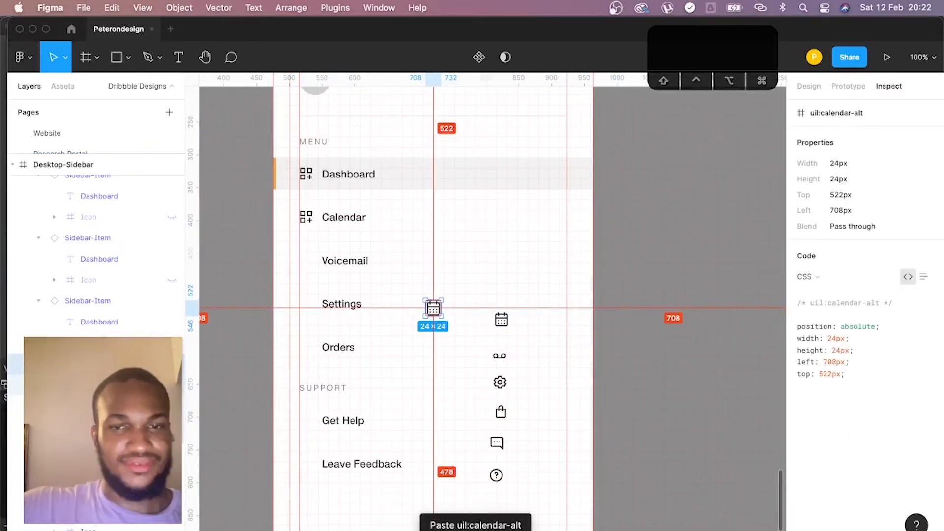
key(super+z)
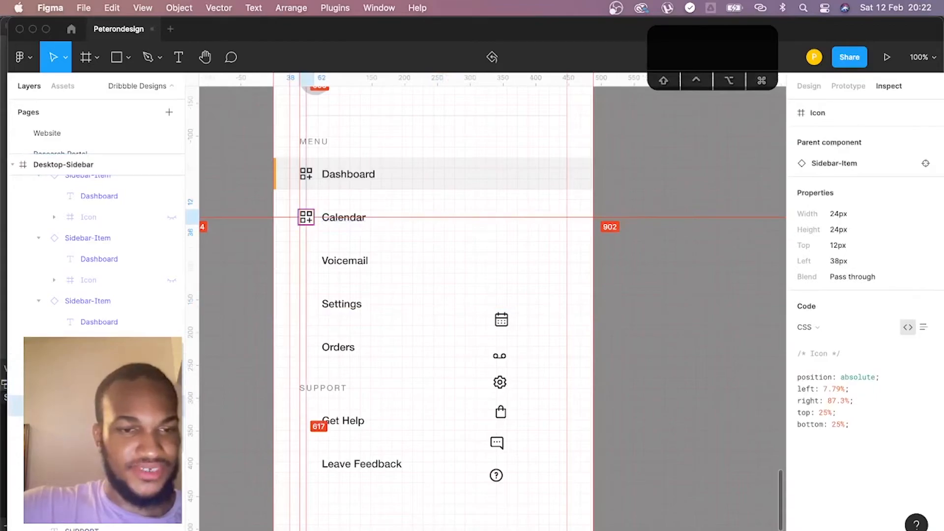
right_click(94, 281)
mouse_move(157, 318)
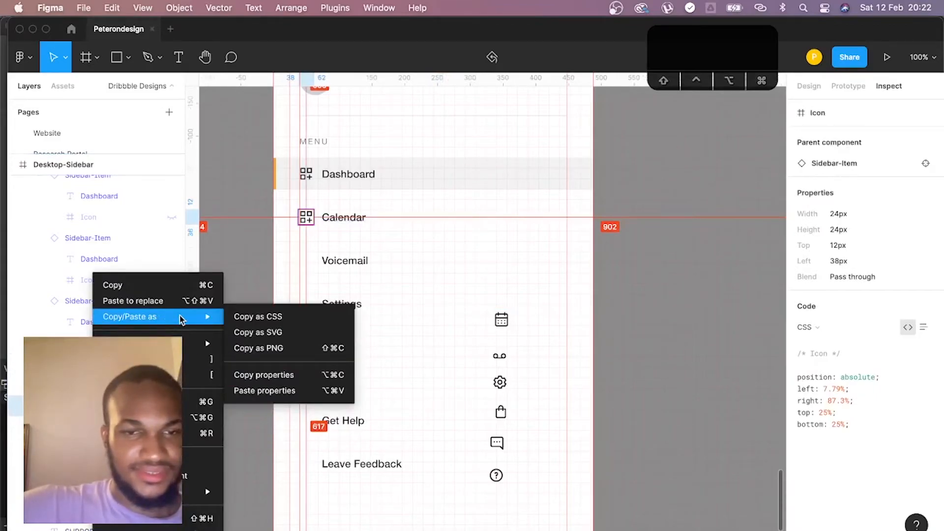
click(178, 301)
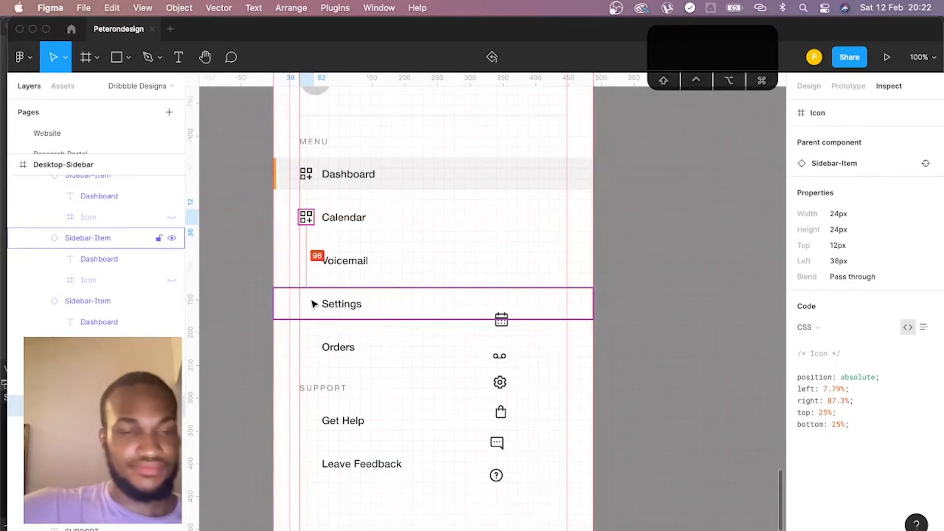
- Show the hidden icons in the Voicemail, Settings, Orders, Get Help and Leave Feedback sidebar items
click(171, 343)
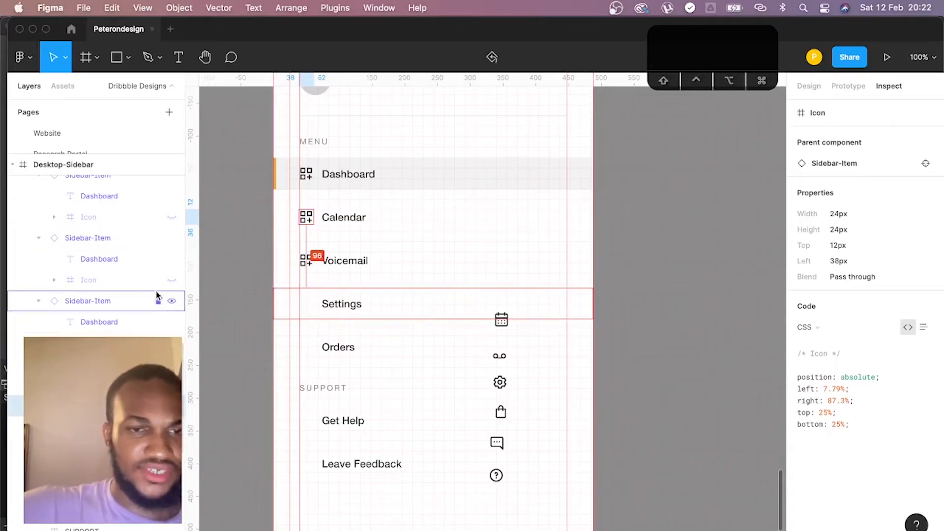
click(170, 281)
scroll(168, 282, up, 1)
scroll(168, 284, down, 3)
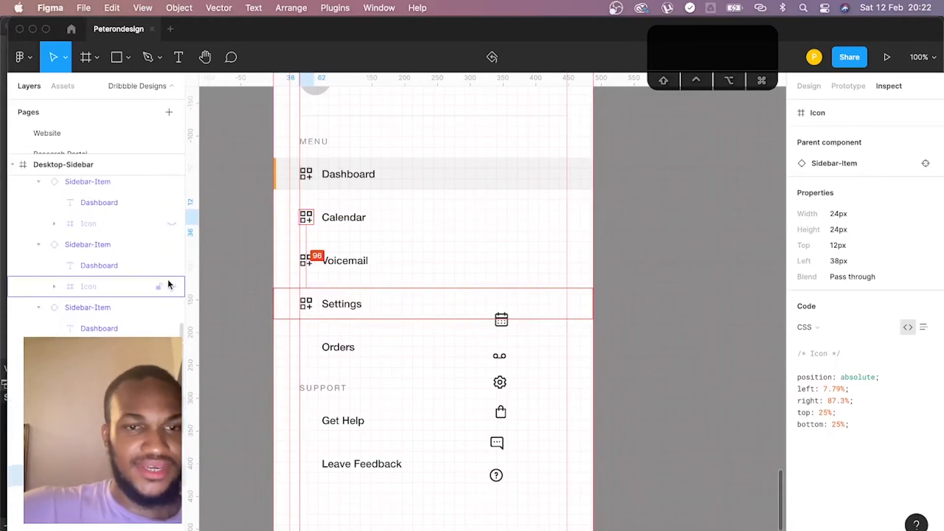
click(168, 282)
scroll(164, 279, up, 3)
click(169, 255)
scroll(163, 268, up, 3)
click(163, 281)
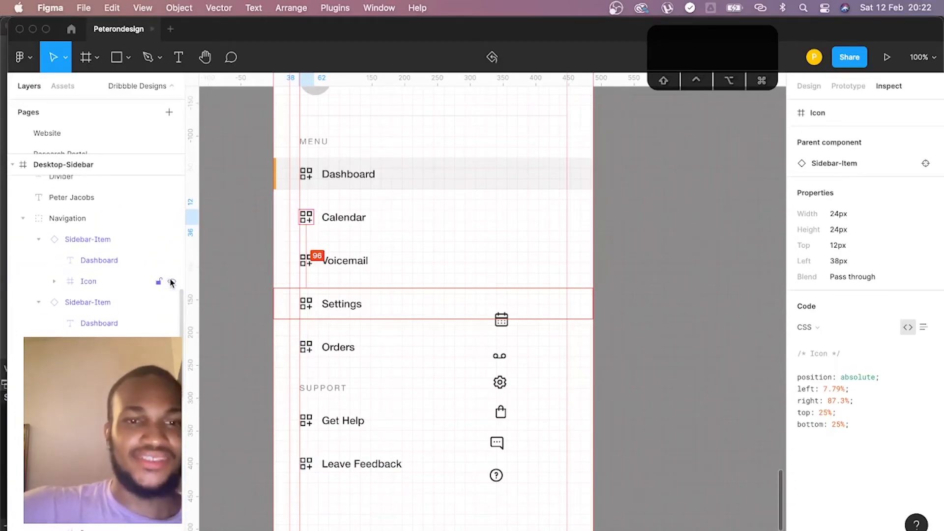
- Move the six loose icons, from calendar to question circle, out of the Desktop-Sidebar frame, about 158 px beyond its right edge
scroll(502, 344, up, 1)
click(500, 337)
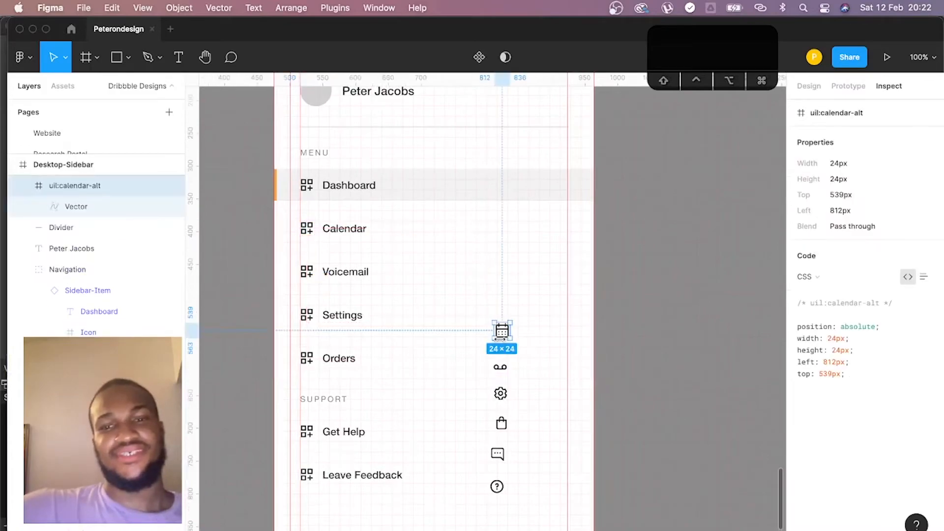
shift+click(500, 368)
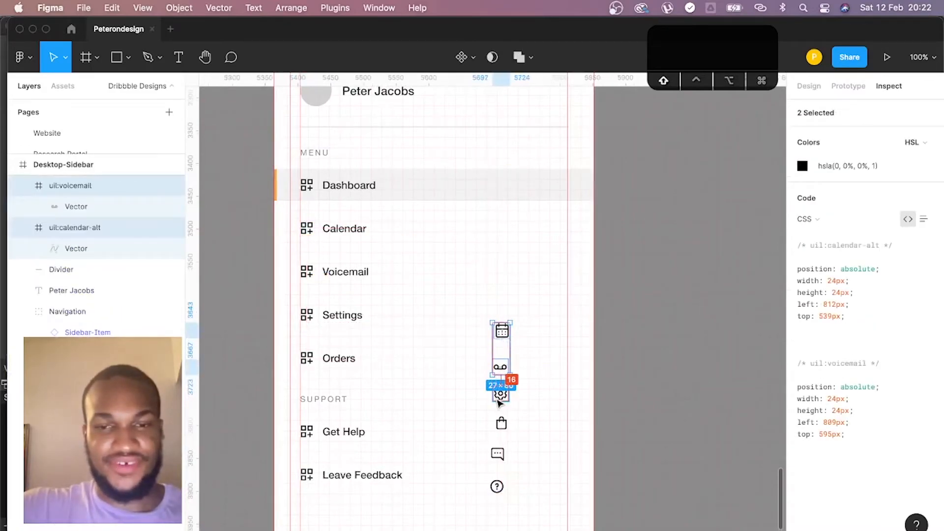
shift+click(500, 393)
shift+click(501, 423)
shift+click(498, 453)
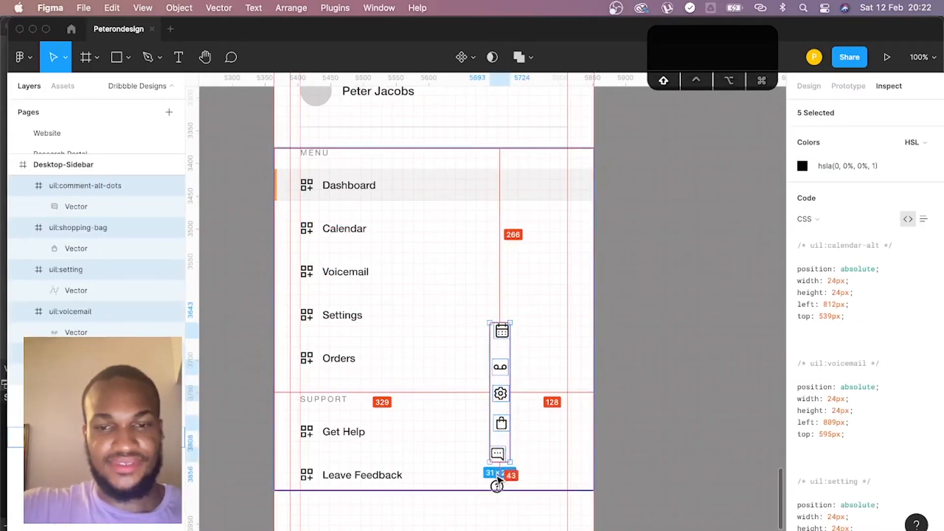
shift+click(498, 486)
key(minus)
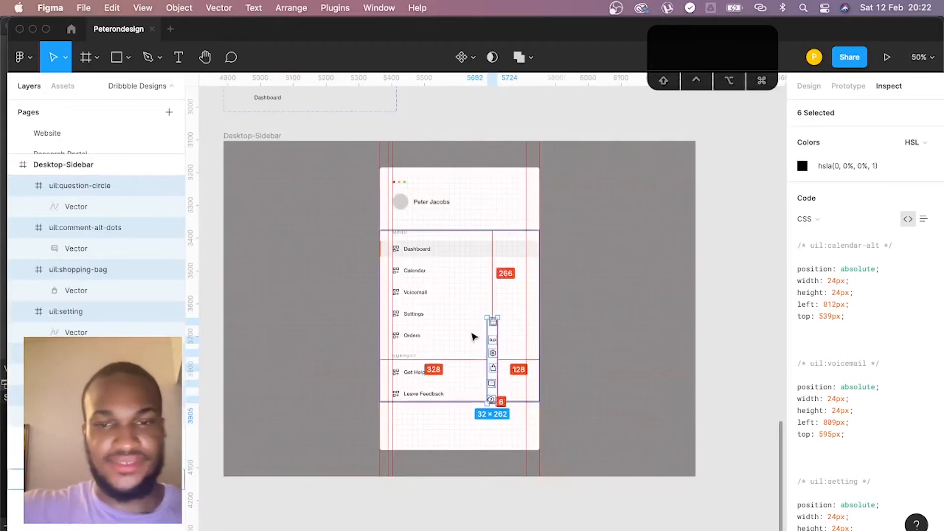
drag(496, 344, 755, 322)
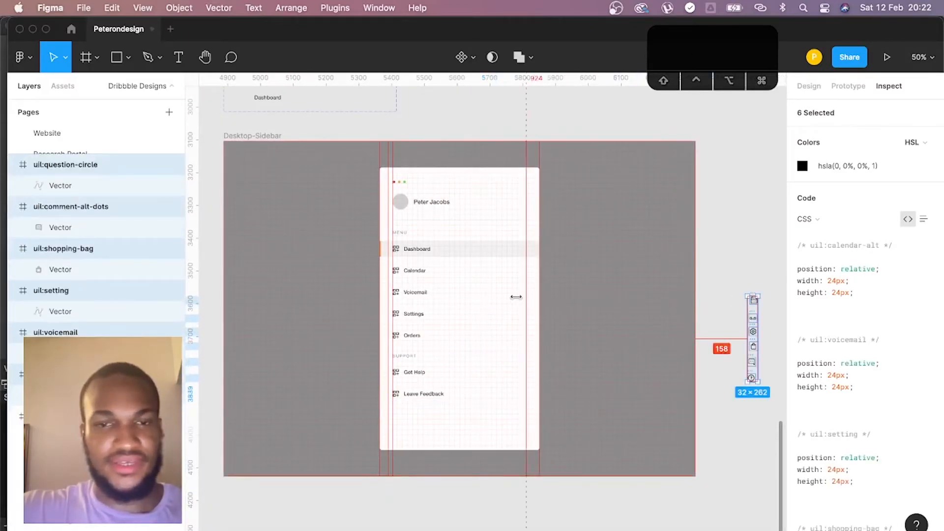
- Switch the Calendar sidebar item to the Active variant and the Dashboard item to Inactive
click(519, 301)
key(super+equal)
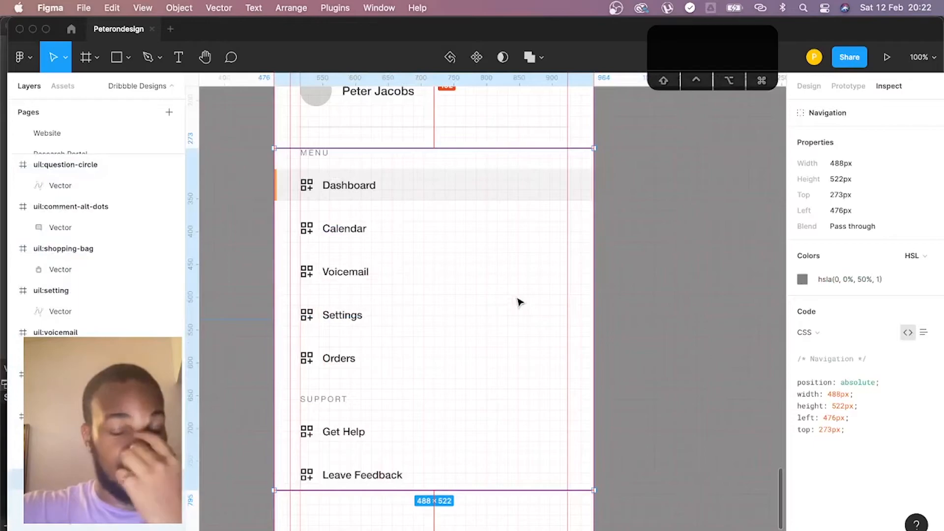
scroll(334, 218, down, 1)
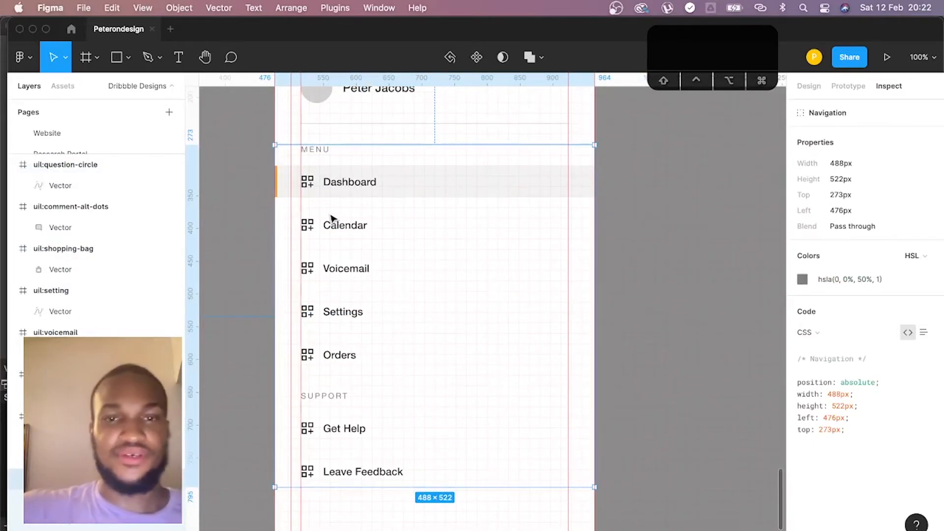
click(360, 231)
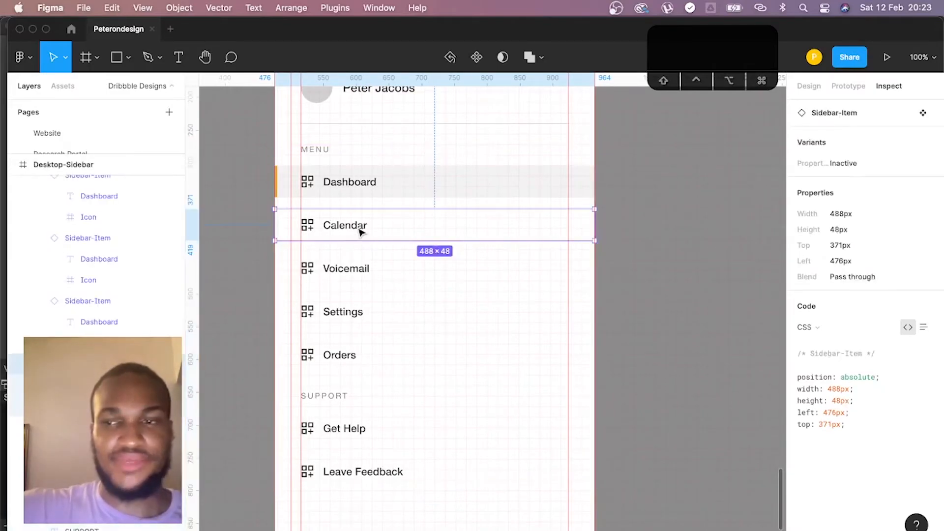
click(805, 85)
click(879, 279)
click(875, 265)
click(423, 184)
click(876, 279)
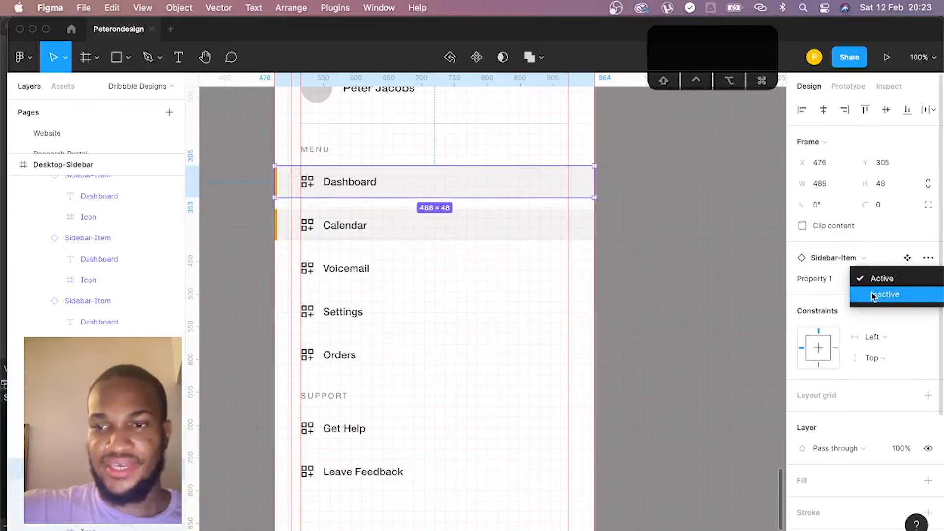
click(872, 293)
click(636, 241)
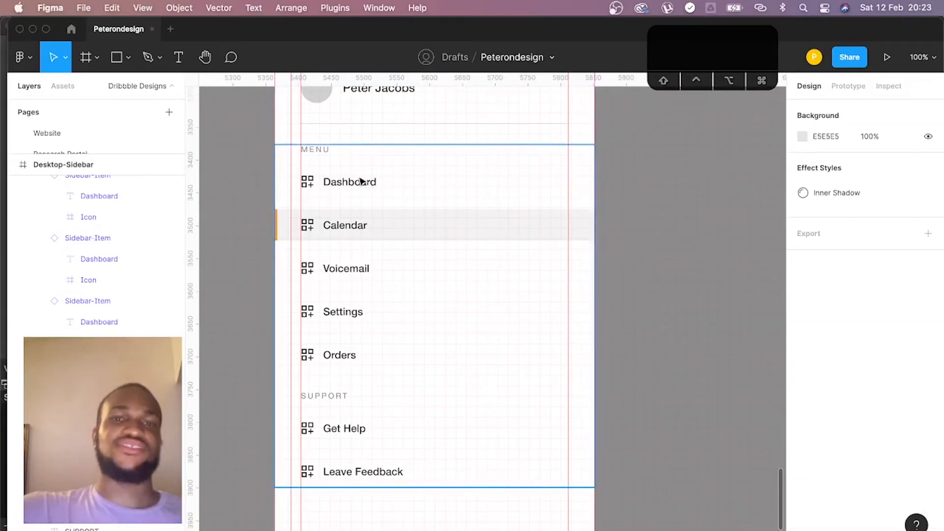
- Bring in the portrait photo of the woman in a black bucket hat over the profile row, about 121 × 181
scroll(424, 218, up, 5)
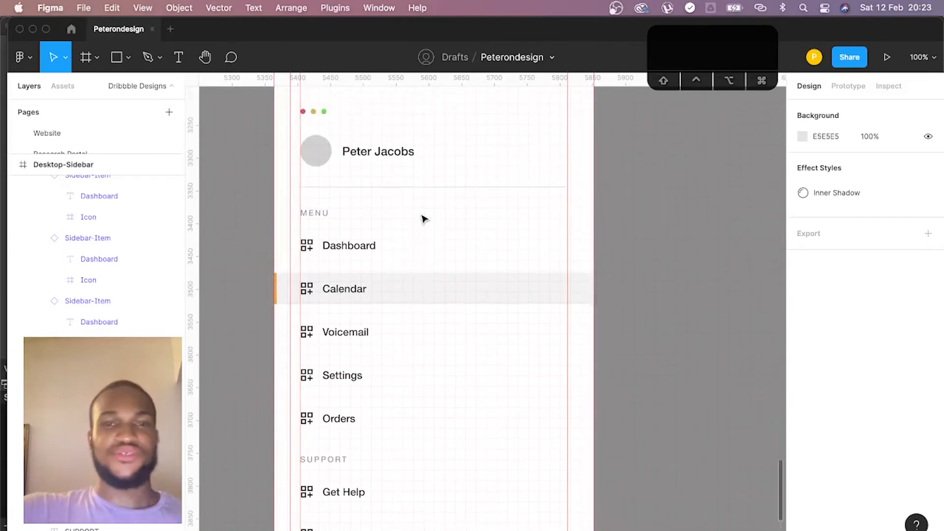
scroll(425, 219, down, 3)
scroll(425, 219, up, 2)
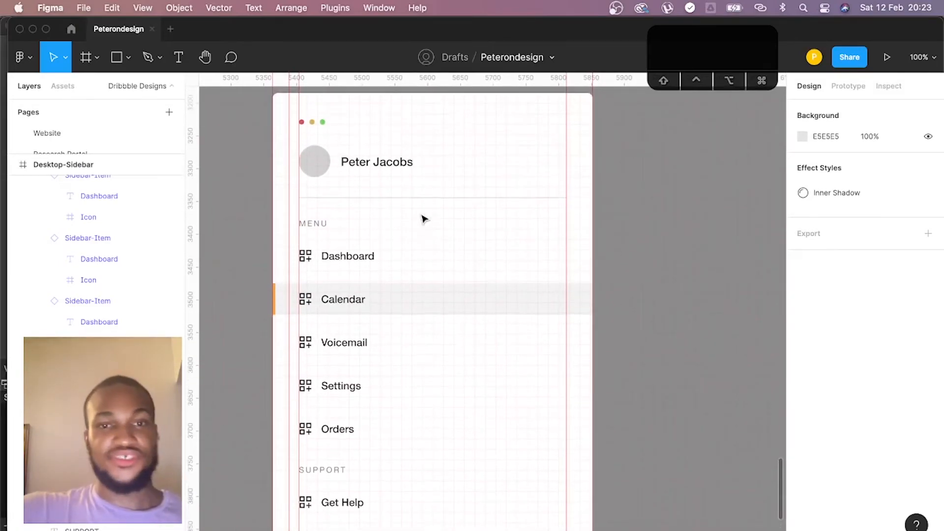
key(super+Tab)
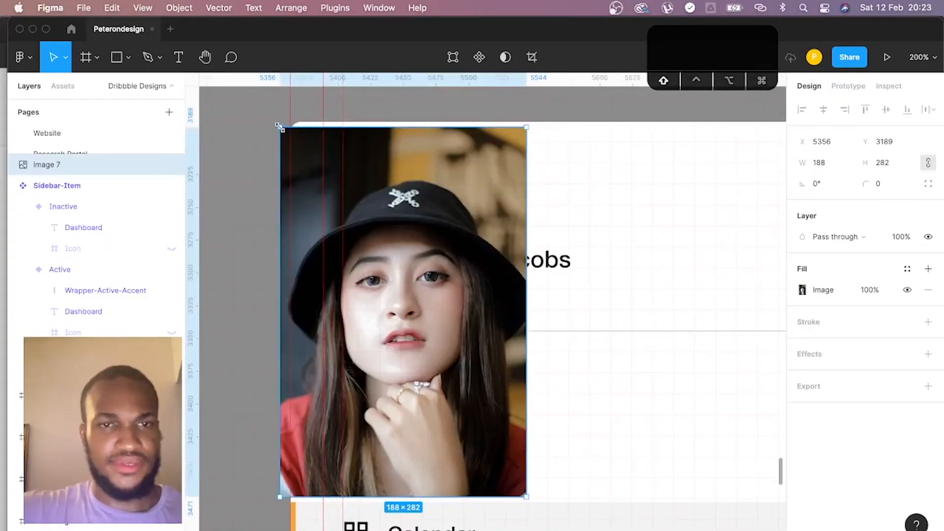
drag(279, 127, 369, 257)
drag(422, 306, 441, 221)
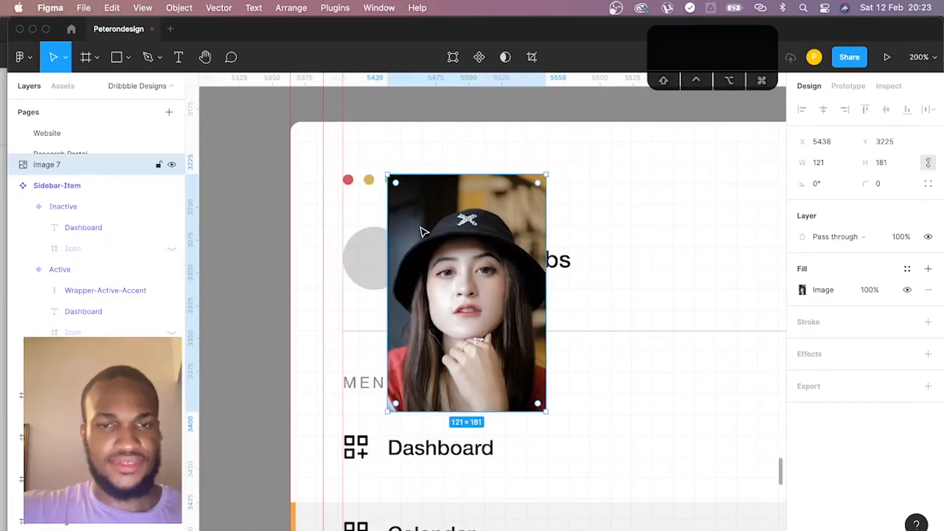
- Bring the grey Avatar circle forward to the top of the Desktop-Sidebar frame's layers
click(379, 257)
key(super+bracketright)
key(super+bracketright)
key(super+bracketright)
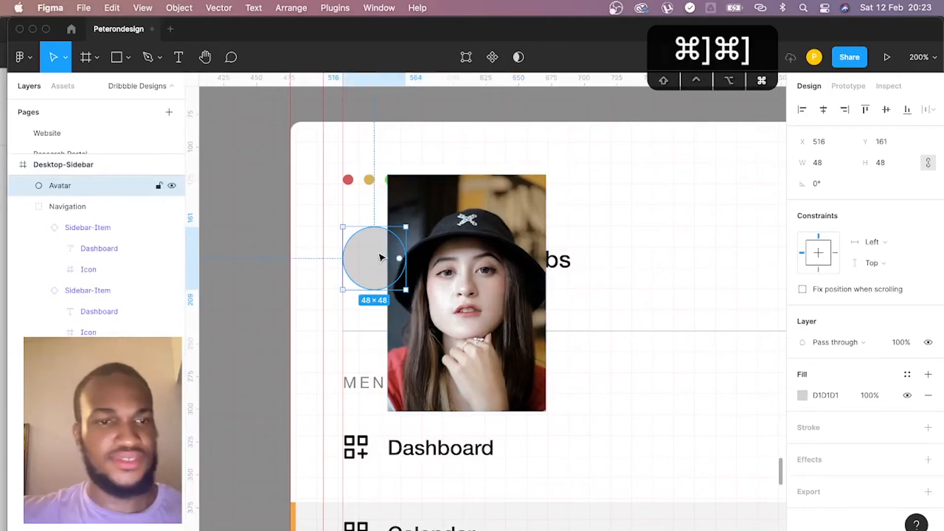
- Try to get the portrait photo into the Desktop-Sidebar layers by shifting its stacking order backward and forward
click(441, 256)
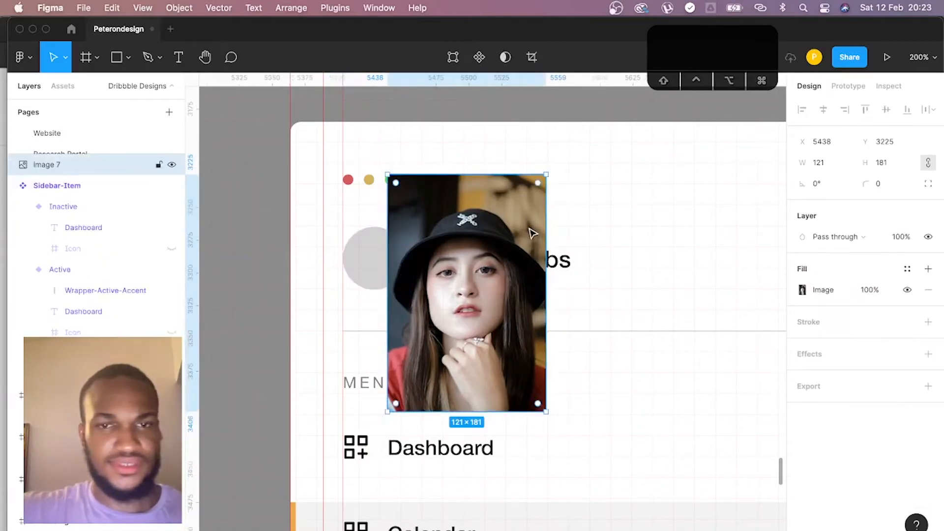
mouse_move(56, 179)
mouse_down()
mouse_move(67, 240)
mouse_move(67, 173)
mouse_up()
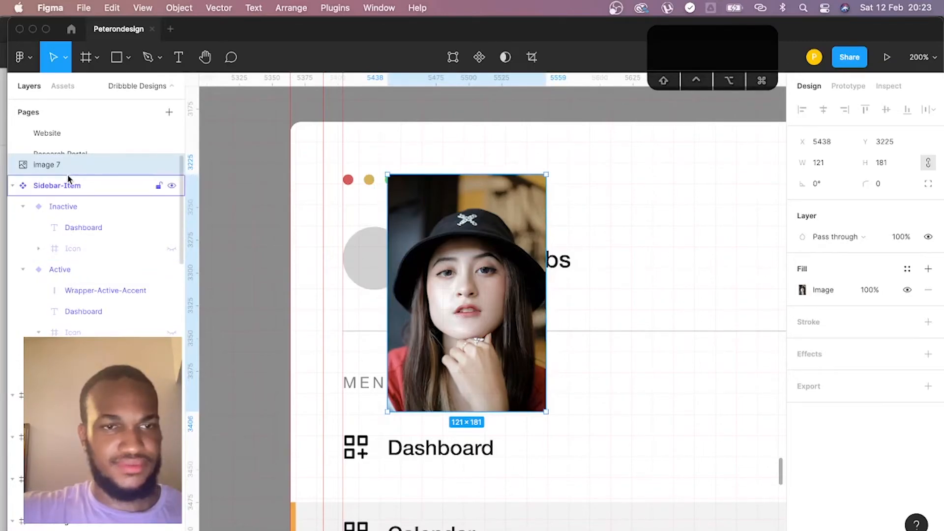
key(super+bracketleft)
key(super+bracketleft)
key(super+bracketleft)
key(super+bracketleft)
key(super+bracketright)
key(super+bracketright)
key(super+bracketright)
key(super+bracketright)
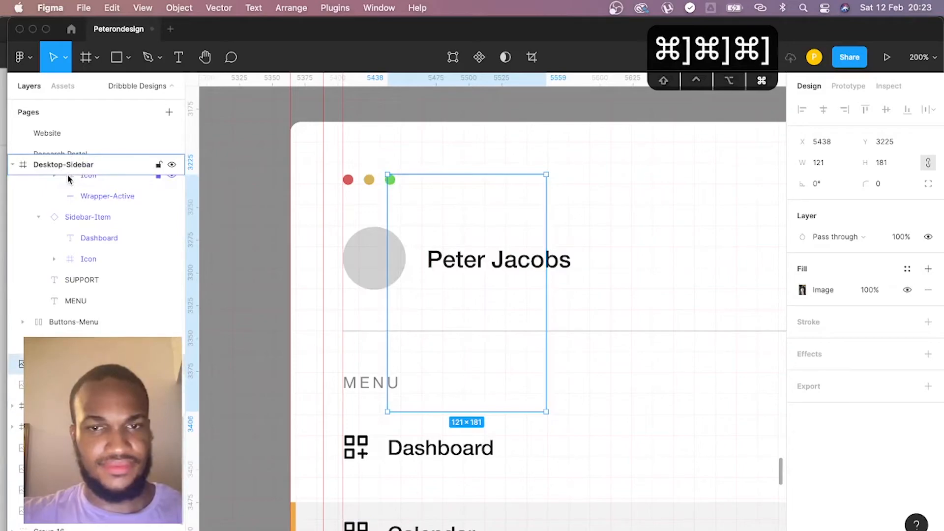
- Nest the portrait photo in the Desktop-Sidebar frame directly above the Avatar layer, and select both layers together
drag(67, 161, 76, 231)
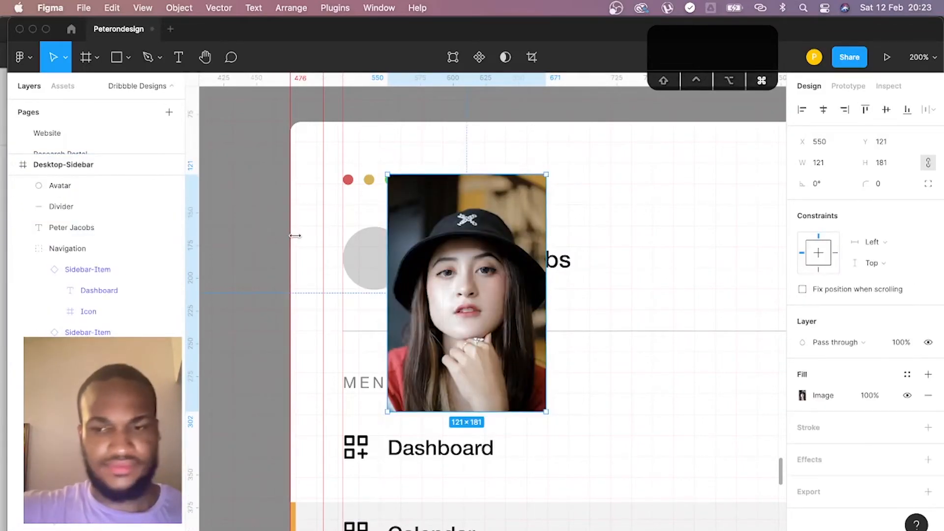
key(super+bracketleft)
key(super+bracketleft)
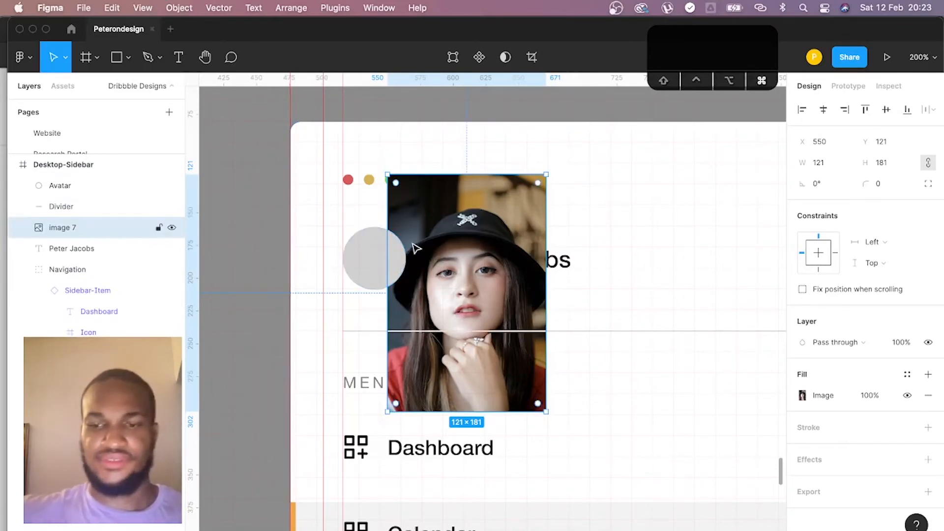
key(super+bracketright)
key(super+bracketright)
shift+click(386, 253)
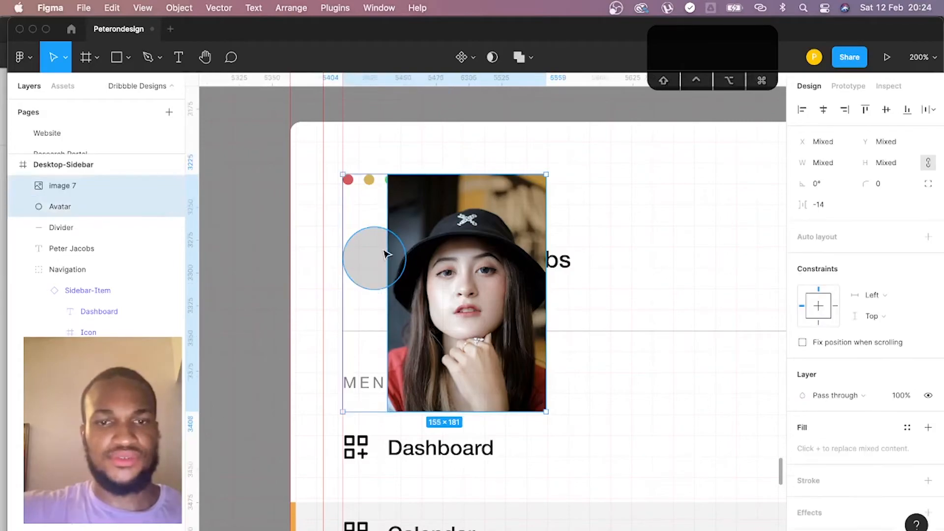
- Mask the portrait photo with the grey Avatar circle using Use as mask
right_click(421, 257)
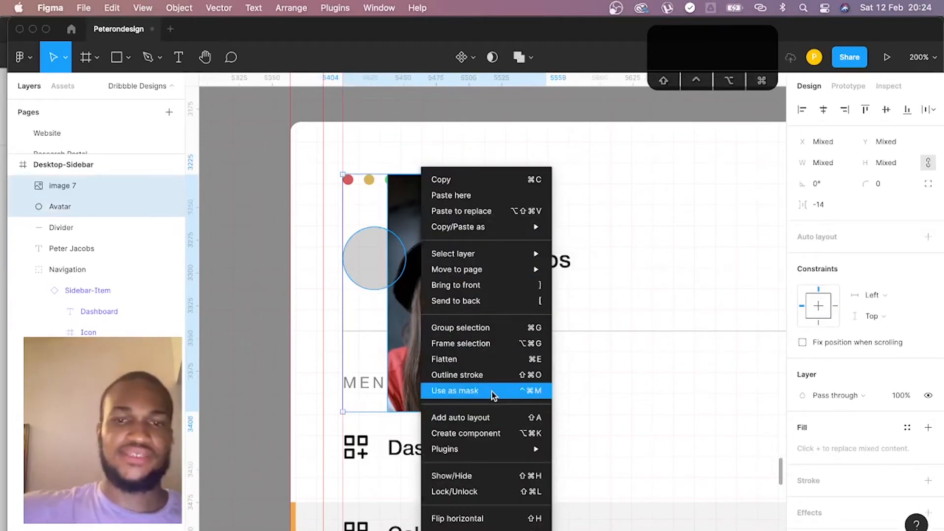
click(494, 395)
scroll(394, 257, down, 1)
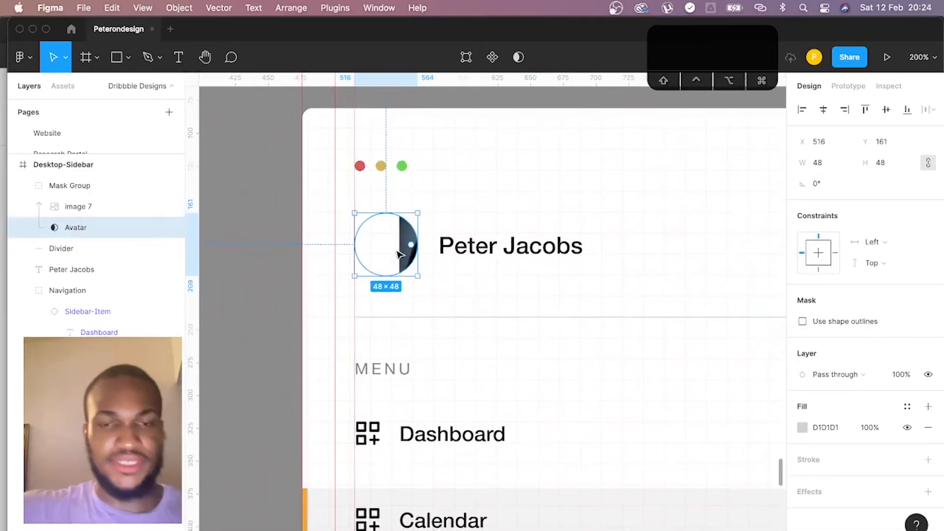
- Rename the image 7 layer in the Mask Group as Lady-In-Red
click(406, 253)
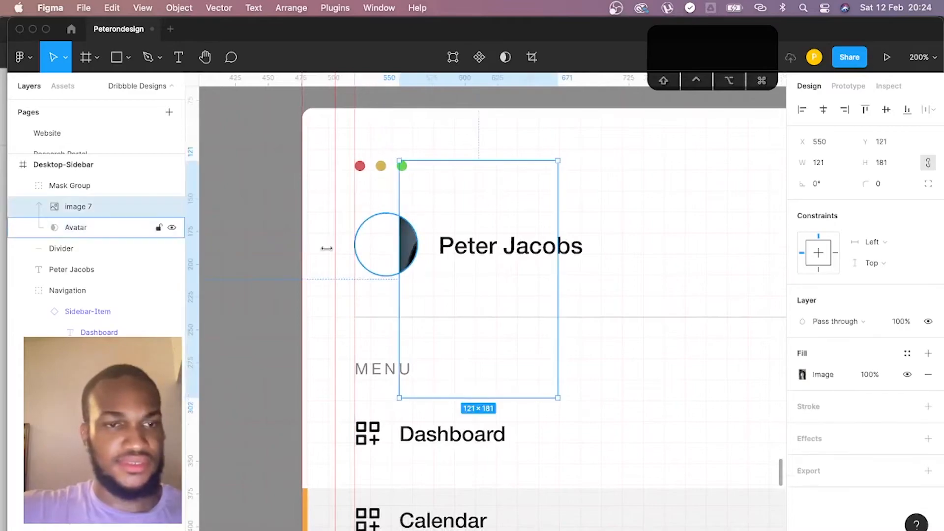
double_click(95, 205)
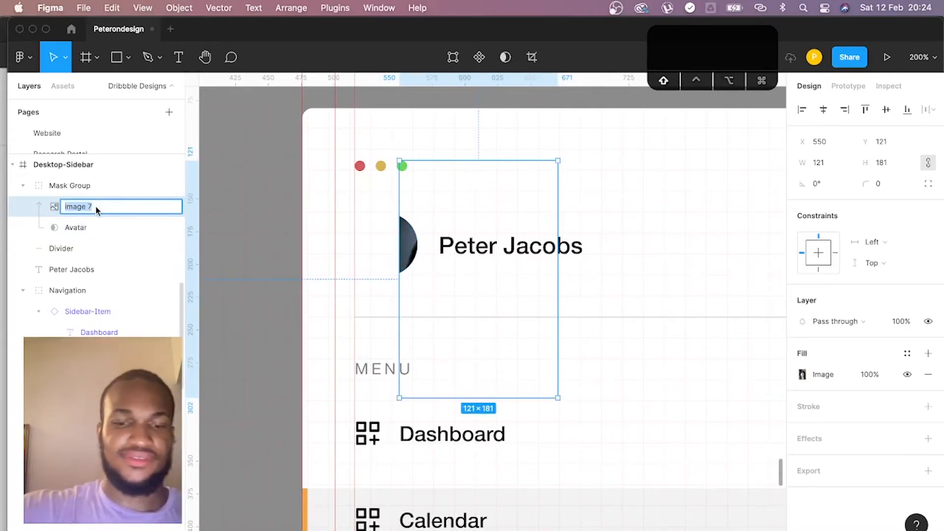
key(BackSpace)
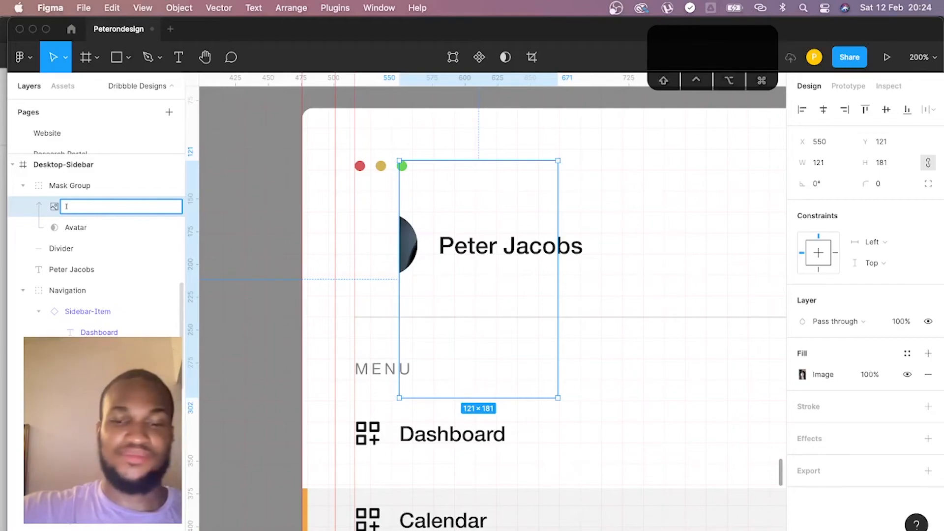
text(Lady-)
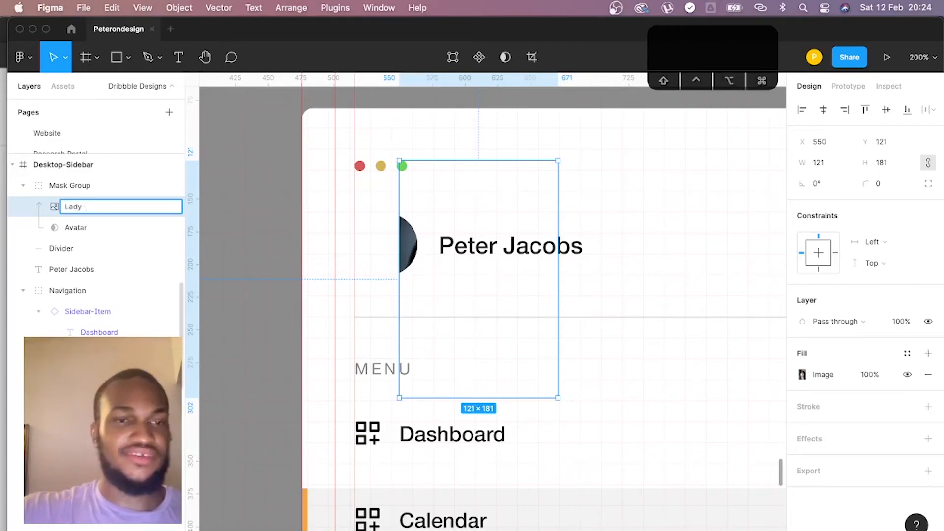
text(In-Red)
key(Return)
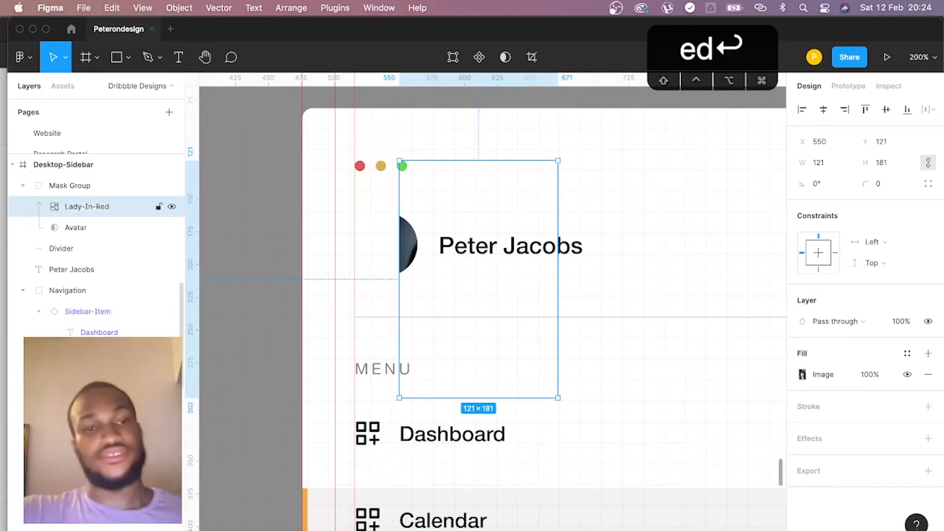
- Rename the Mask Group as Avatar and the circle layer inside it as Mask-Avatar
double_click(82, 187)
text(Avatar)
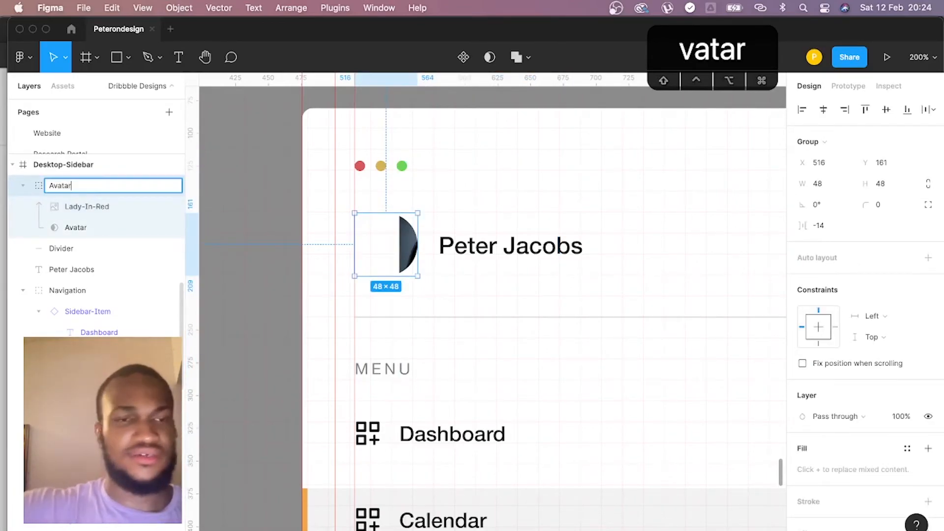
scroll(78, 236, up, 1)
double_click(77, 249)
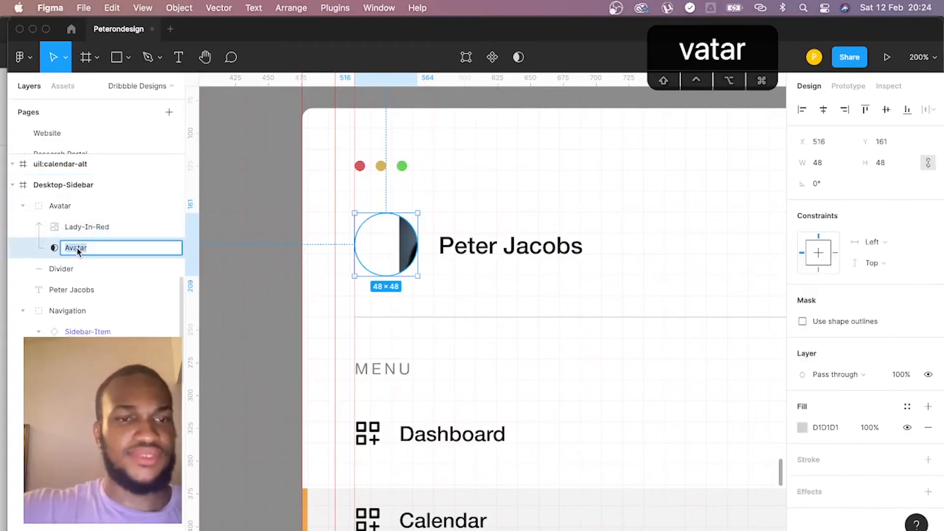
text(Mask0)
key(BackSpace)
text(-)
key(Return)
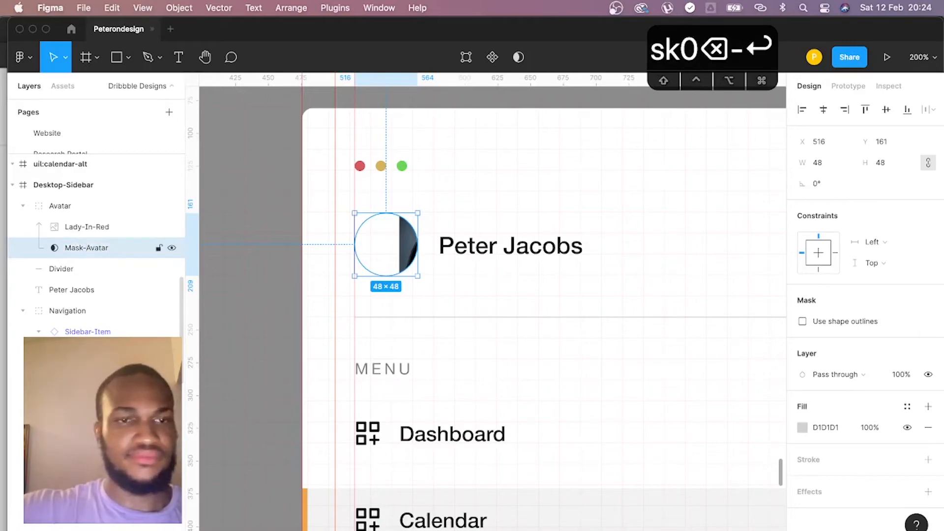
- Scale down and reposition the Lady-In-Red photo so the woman's face and hat fill the circular mask
click(411, 244)
drag(411, 244, 333, 241)
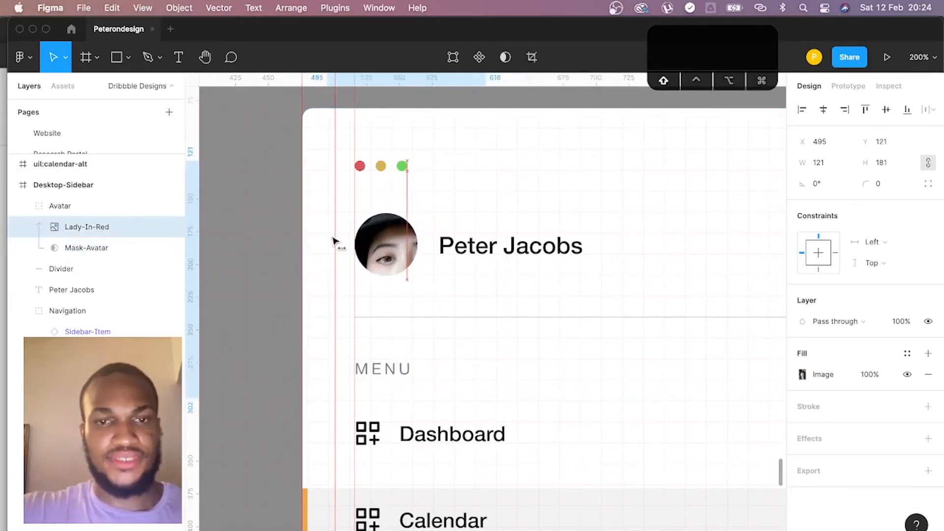
drag(474, 392, 415, 308)
drag(324, 158, 342, 181)
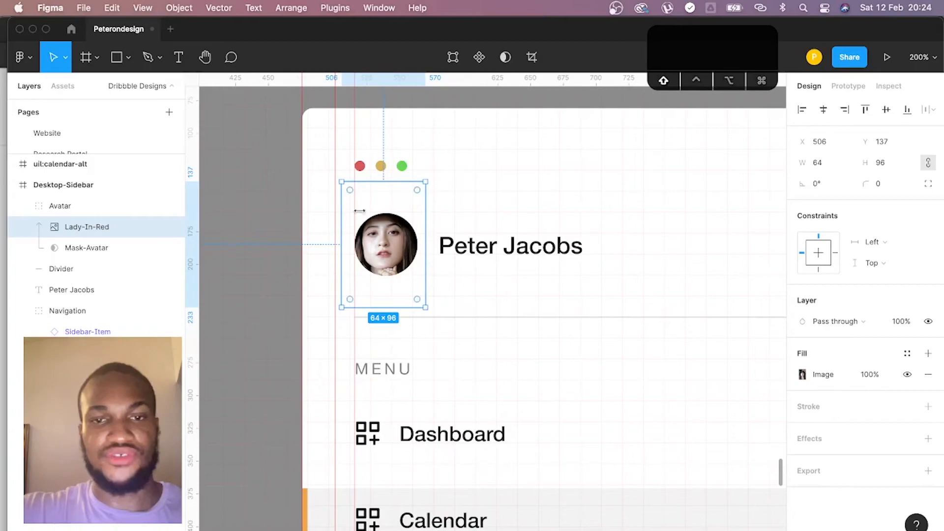
drag(426, 307, 419, 293)
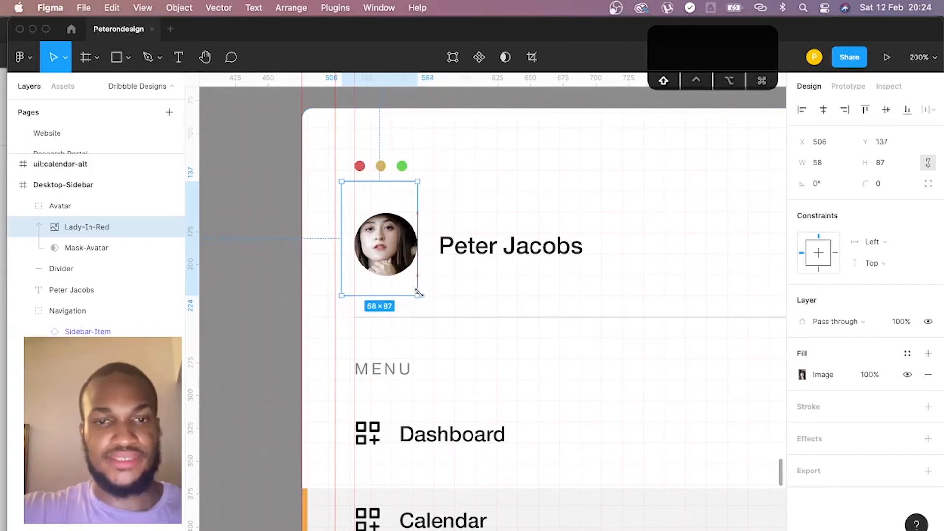
drag(343, 295, 372, 280)
drag(385, 248, 385, 266)
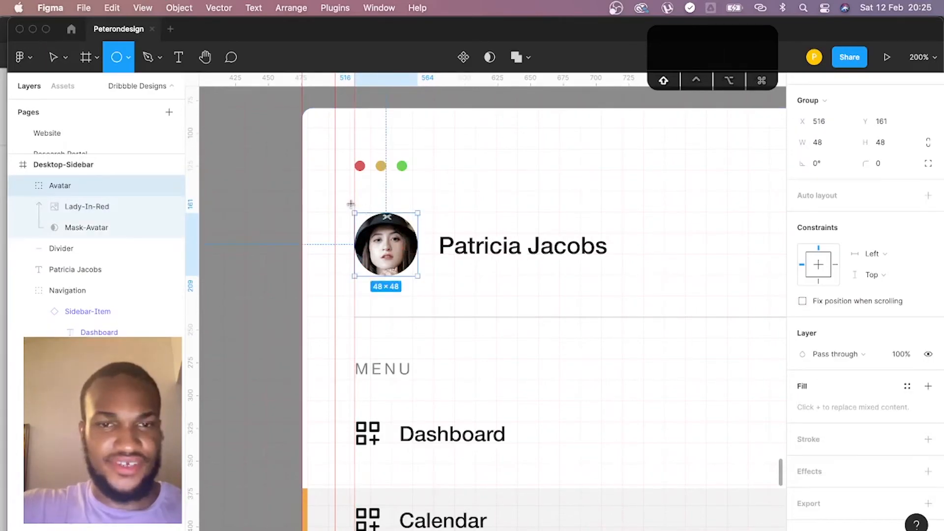
- Draw a circle about 60 × 60 around the avatar photo and place its layer directly below the Avatar group
drag(349, 203, 429, 281)
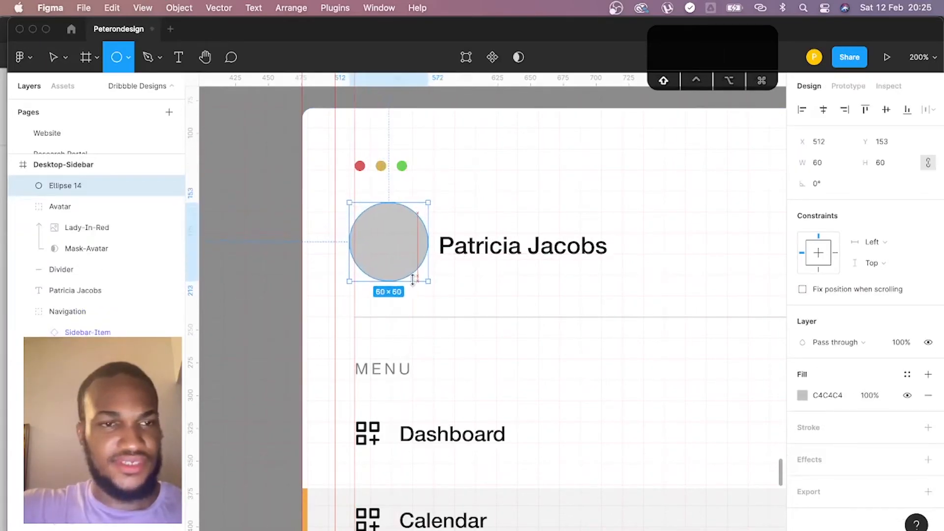
drag(81, 195, 74, 251)
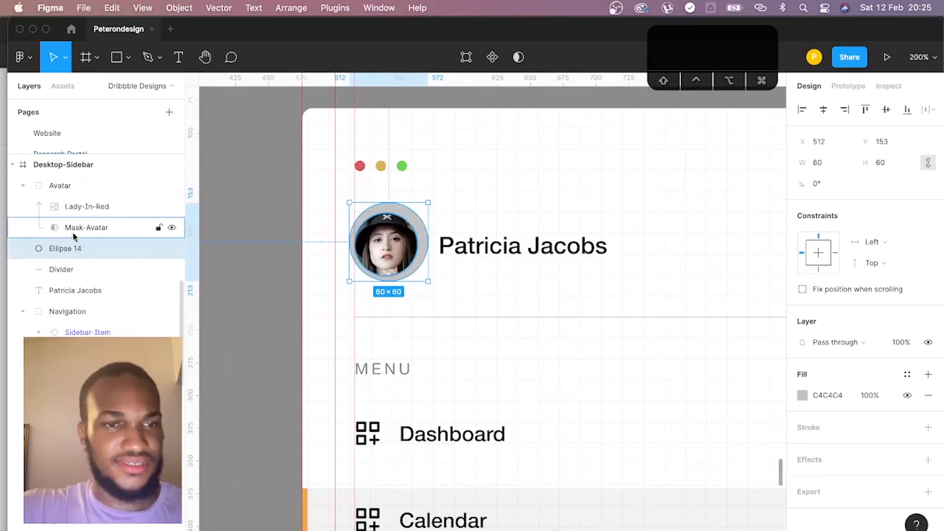
- Rename the new circle's layer as Avatar-Stroke
double_click(69, 248)
text(Avata)
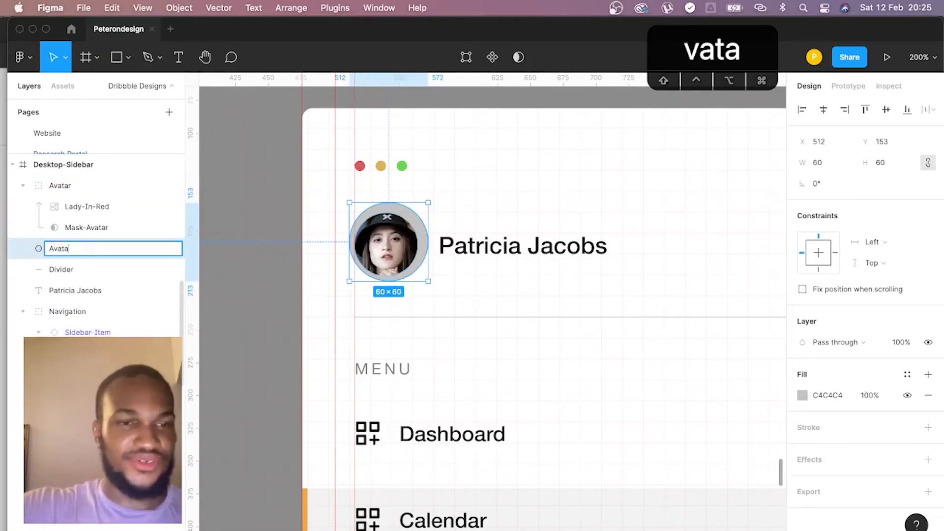
text(rStroke)
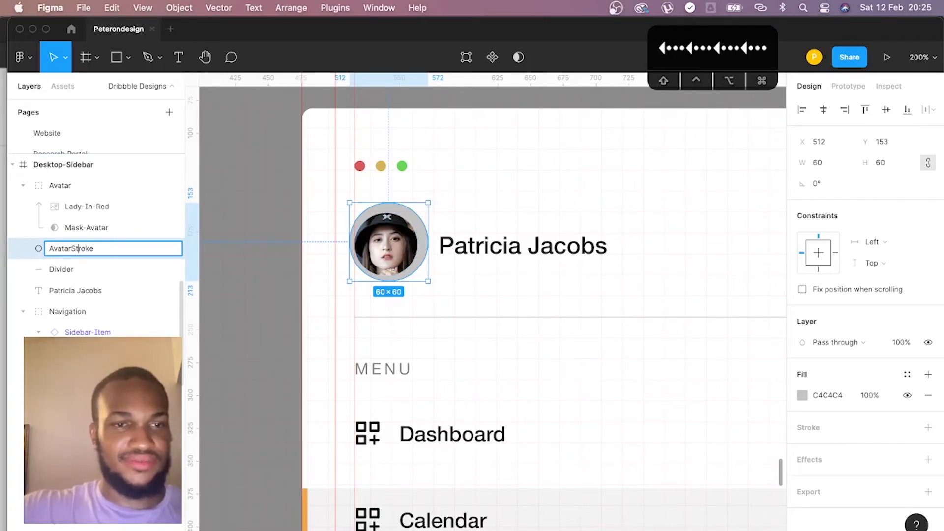
text(-)
key(Return)
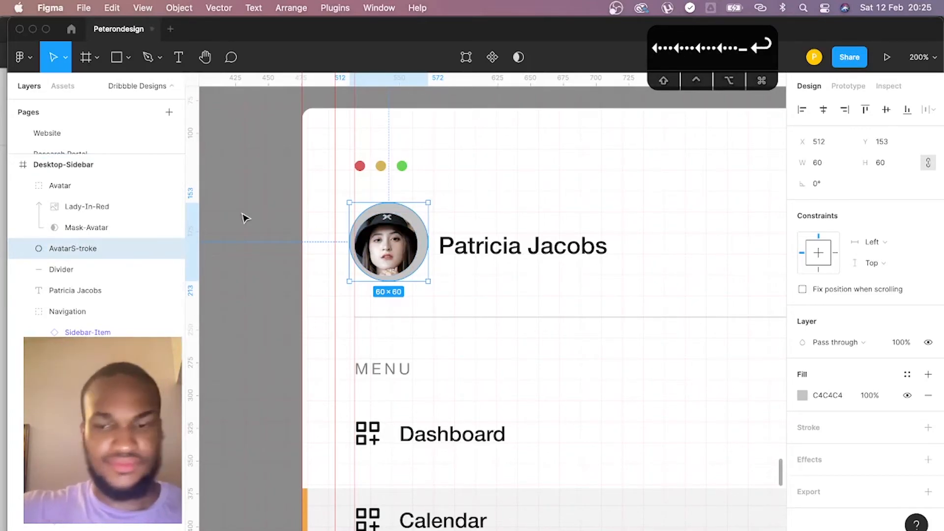
double_click(96, 252)
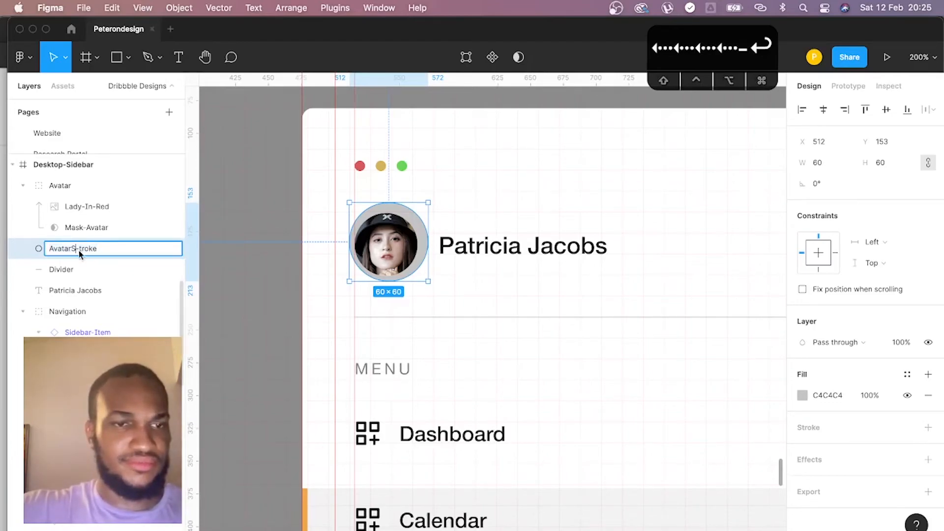
key(shift+Left)
key(super+x)
key(Left)
key(super+v)
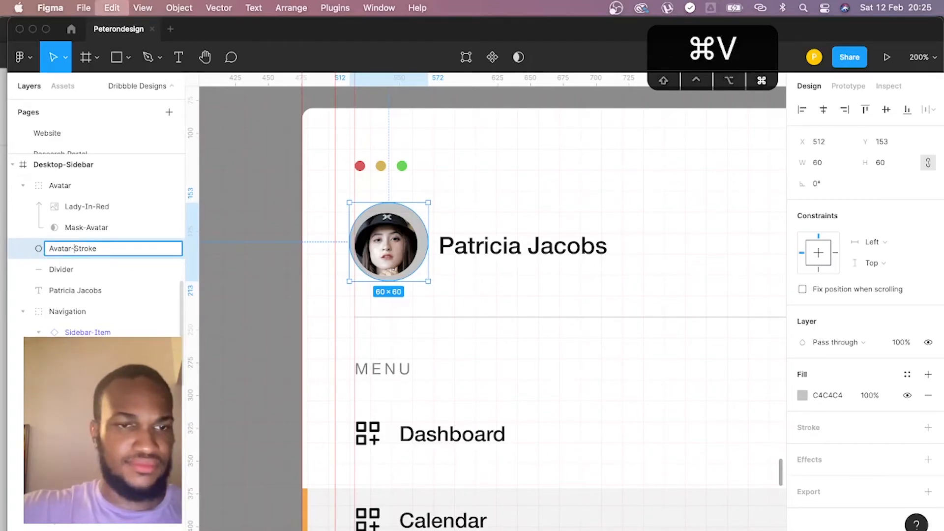
key(Return)
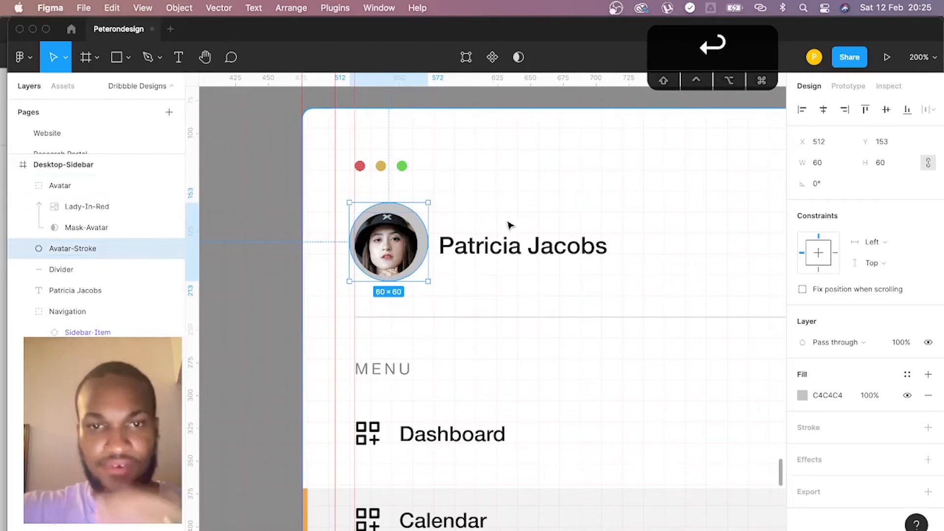
- Resize the Avatar-Stroke circle to 48 × 48 to match the Avatar group
click(379, 253)
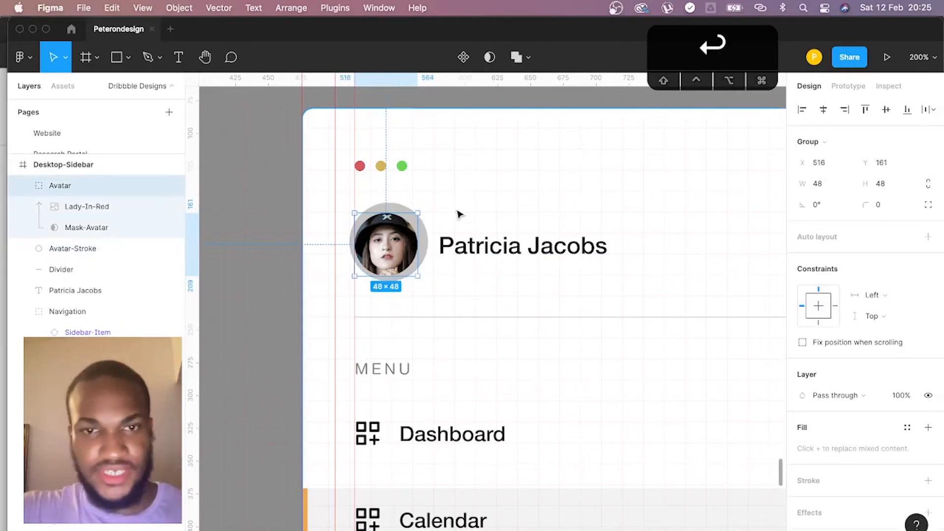
click(428, 241)
text(48)
key(Return)
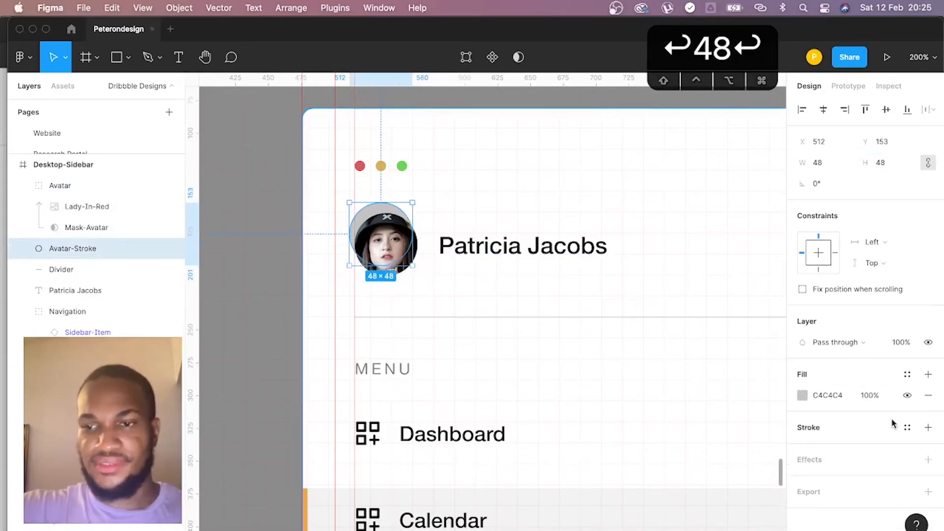
- Add a stroke to the Avatar-Stroke circle and colour it light grey, HSL 0, 0, 80 (CCCCCC)
click(929, 428)
click(803, 449)
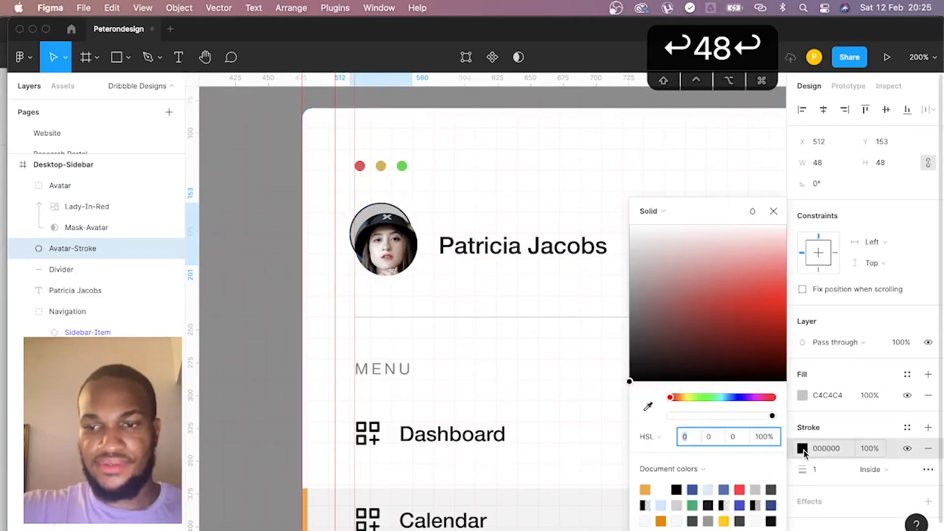
text(20)
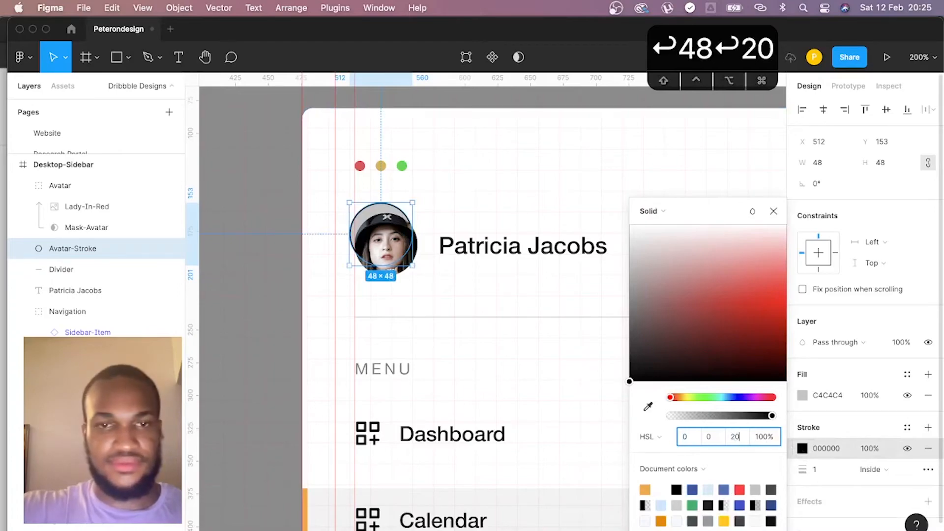
key(Return)
click(737, 441)
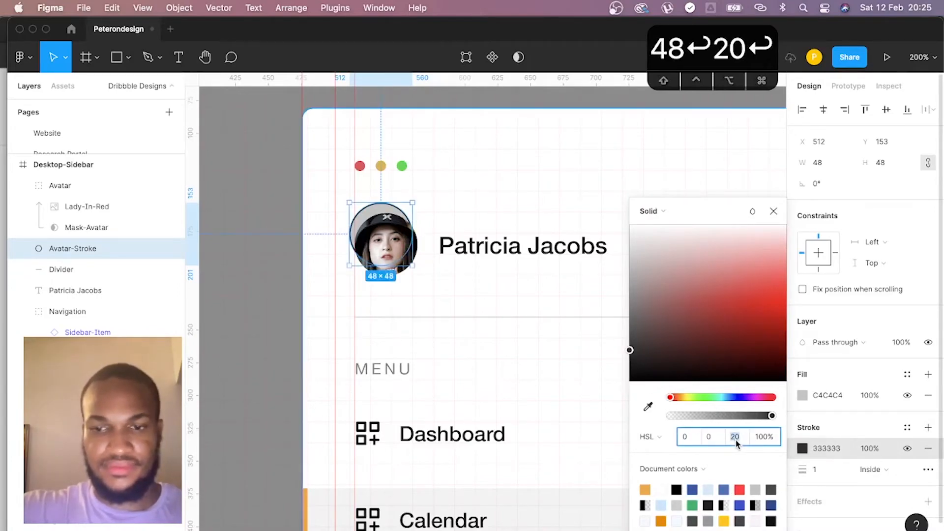
text(80)
key(Return)
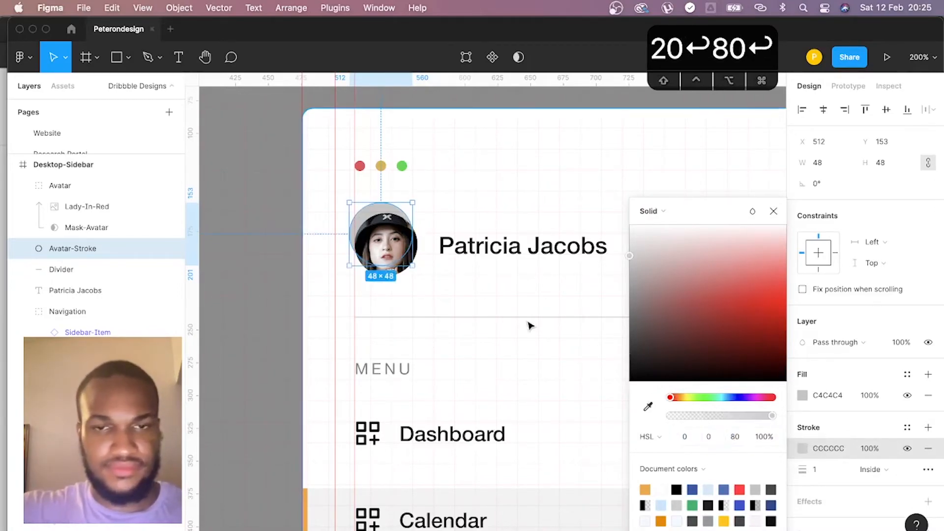
- Remove the Avatar-Stroke circle's fill and align it exactly over the avatar photo at X 516, Y 161
click(928, 396)
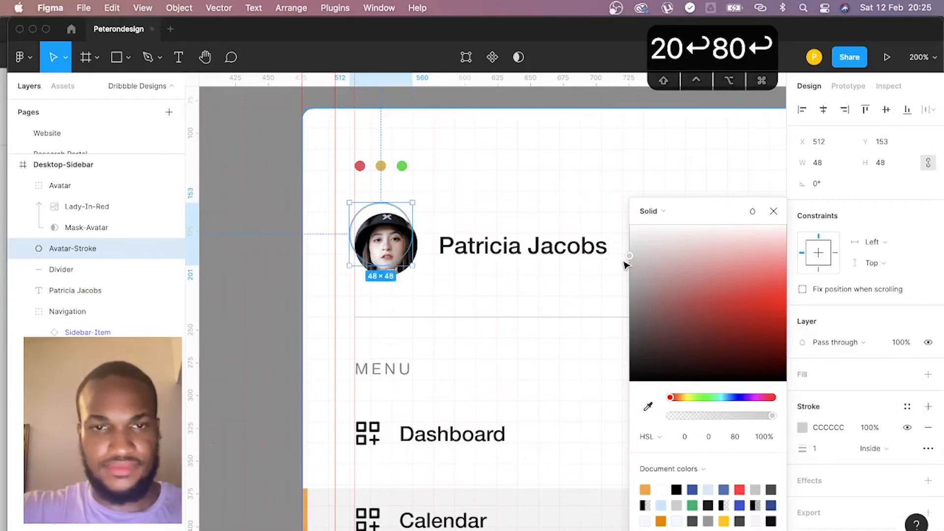
drag(404, 215, 411, 226)
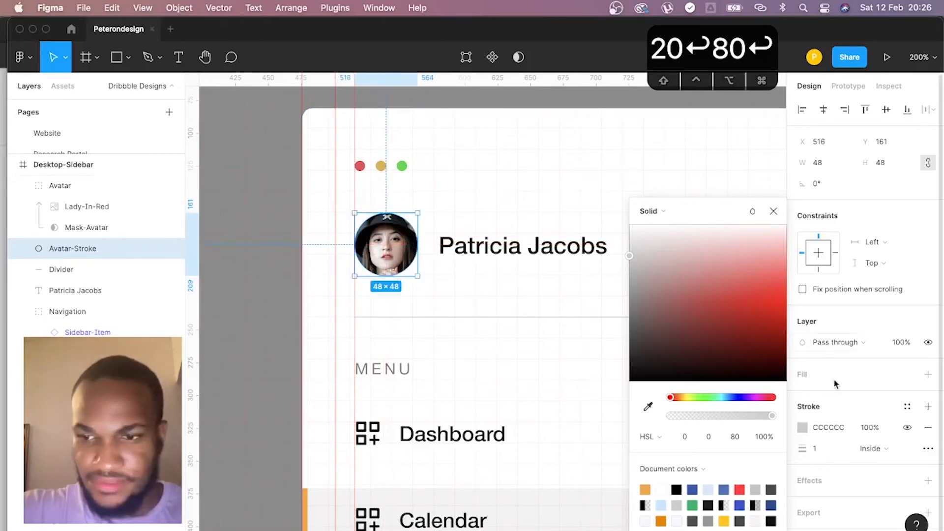
- Set the Avatar-Stroke circle's stroke to Outside alignment with a thickness of 2
drag(804, 448, 822, 449)
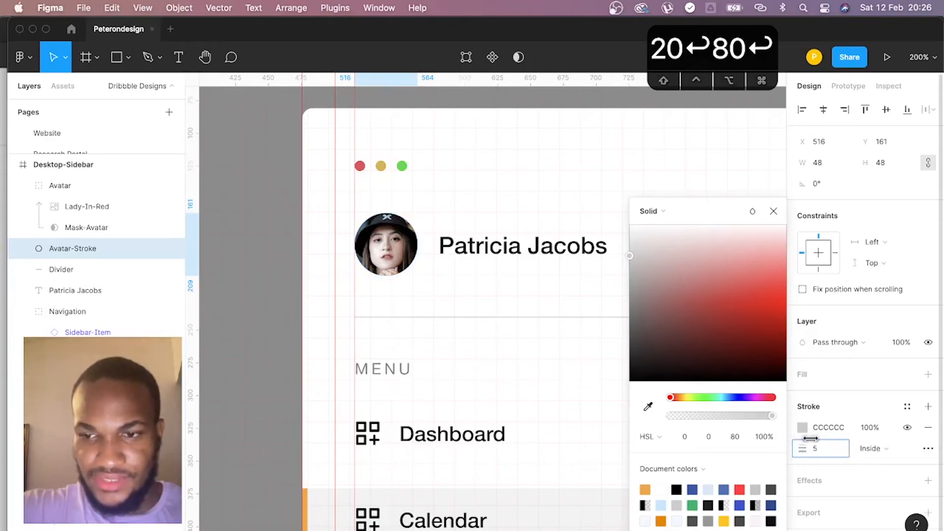
click(874, 451)
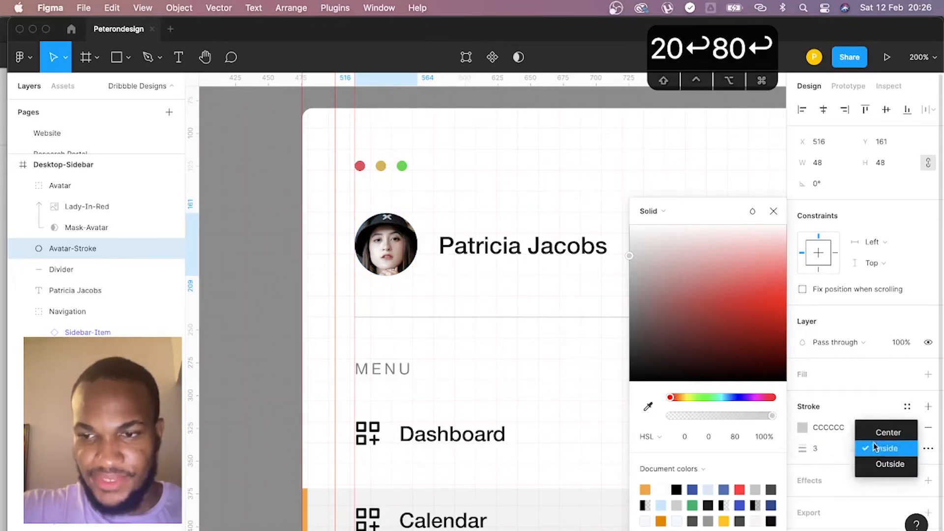
click(891, 463)
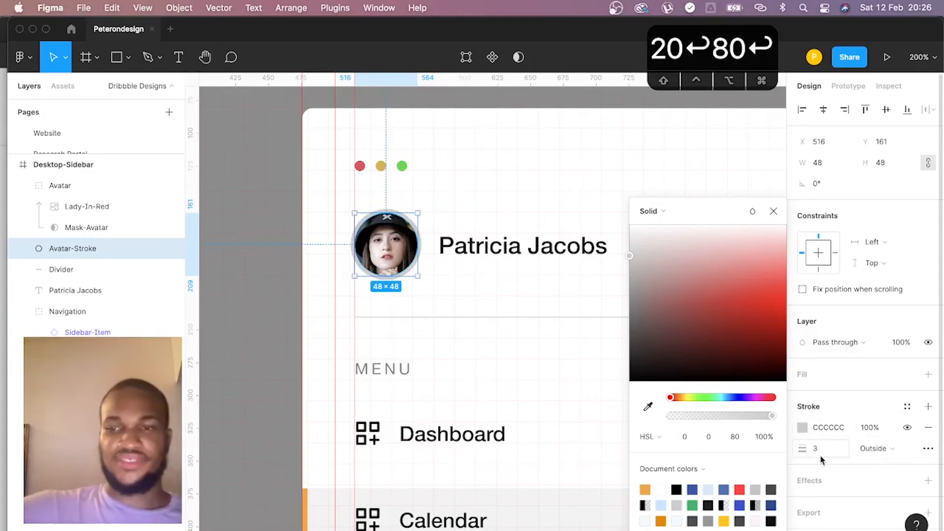
drag(808, 451, 808, 451)
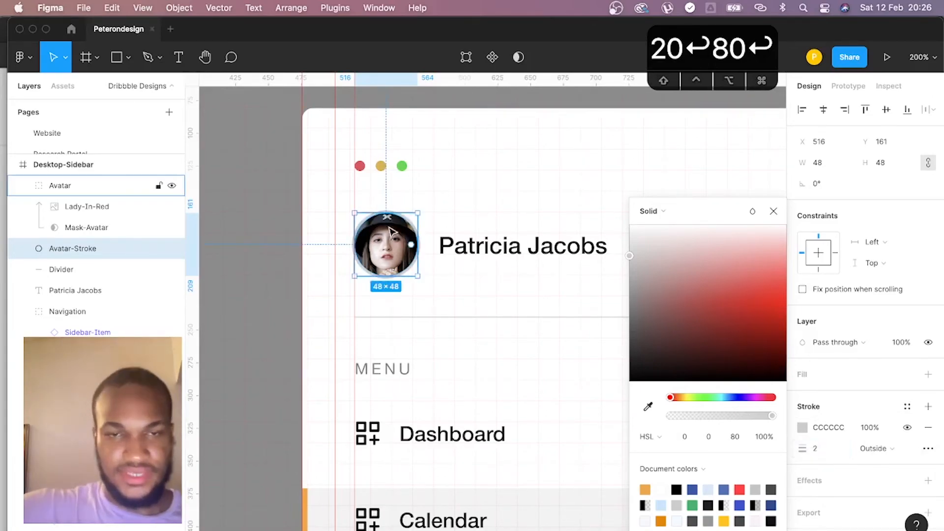
scroll(99, 261, up, 3)
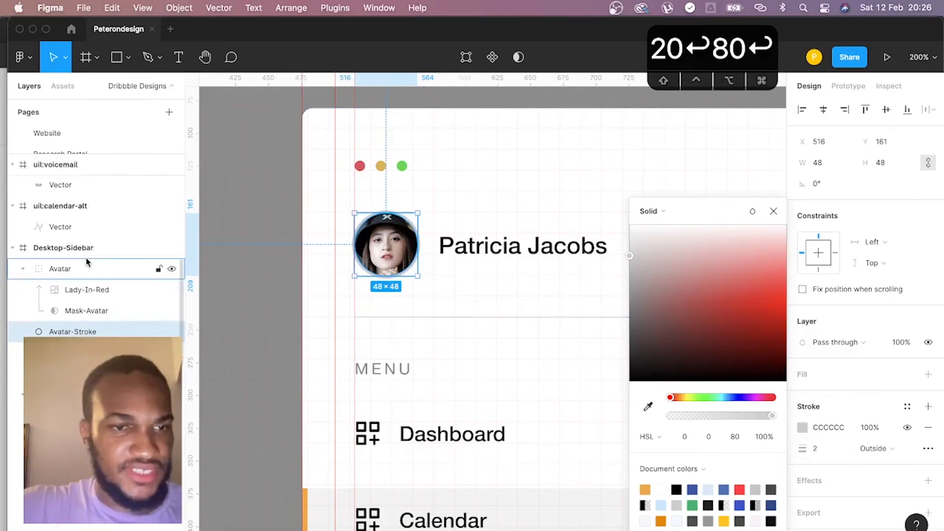
- Shift the Avatar group, Avatar-Stroke circle and profile name together 2 px to the right so the avatar sits at X 518
click(76, 269)
shift+click(490, 257)
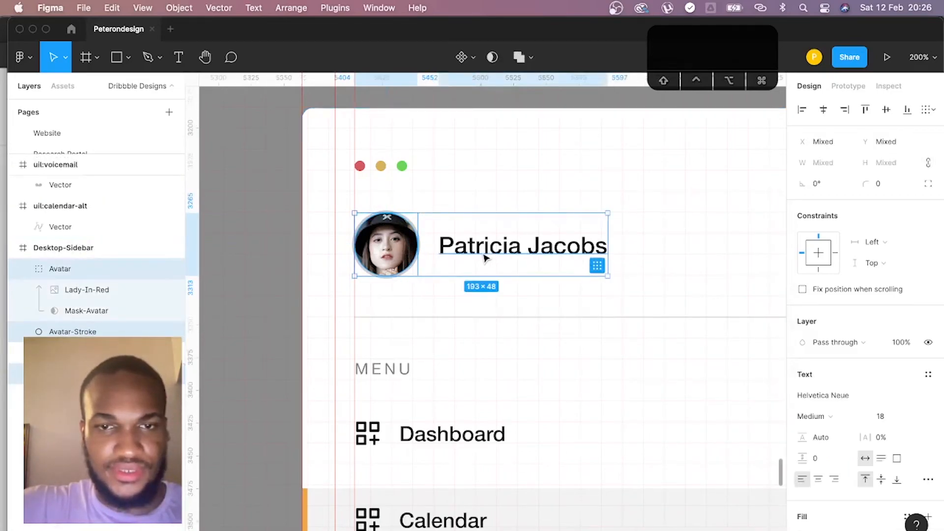
drag(482, 256, 485, 256)
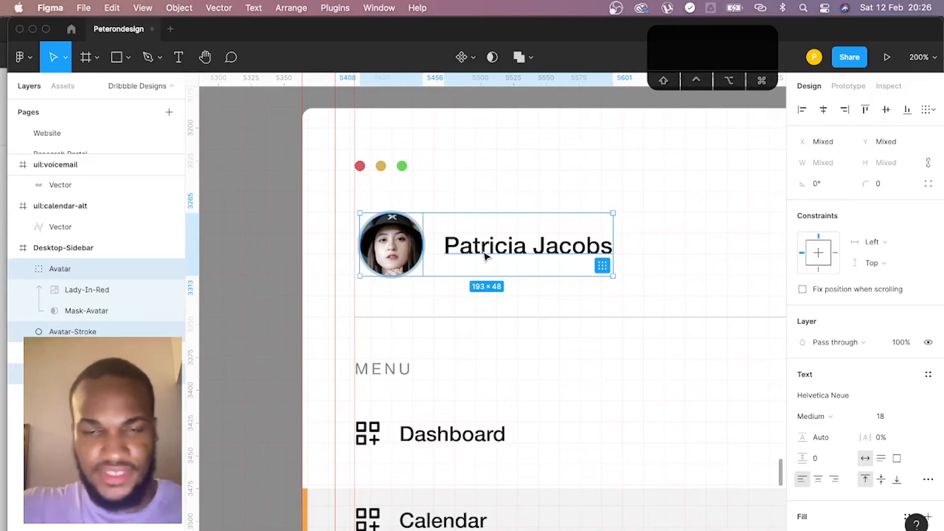
key(Left)
key(Left)
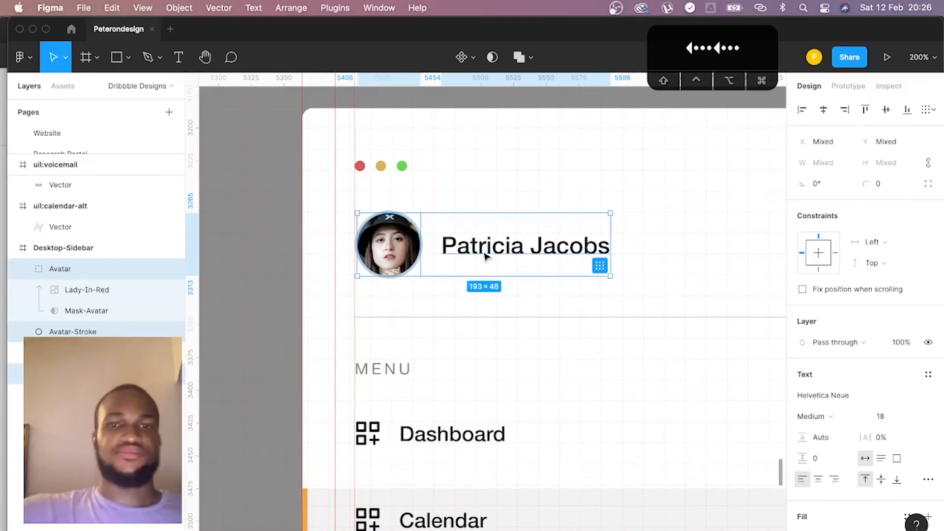
- Add an inner shadow to the Avatar group and set its Y offset to 8
click(118, 277)
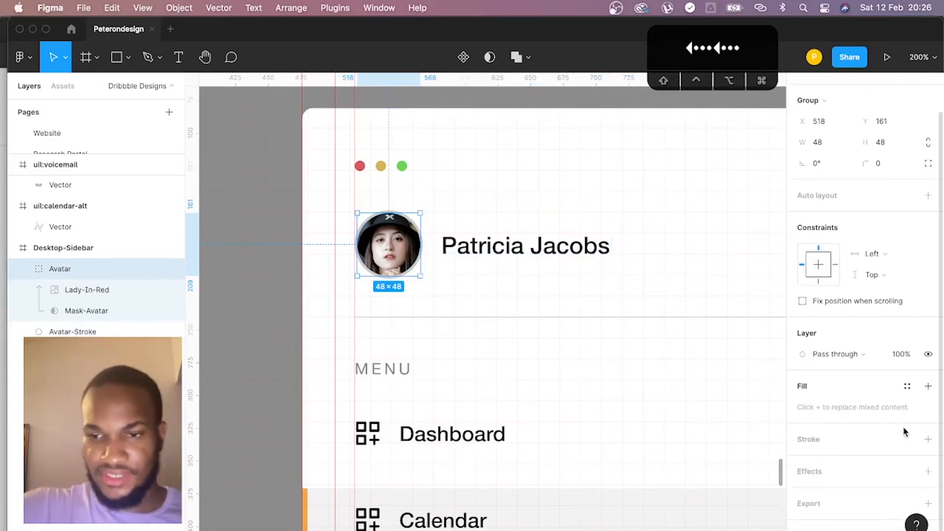
click(928, 472)
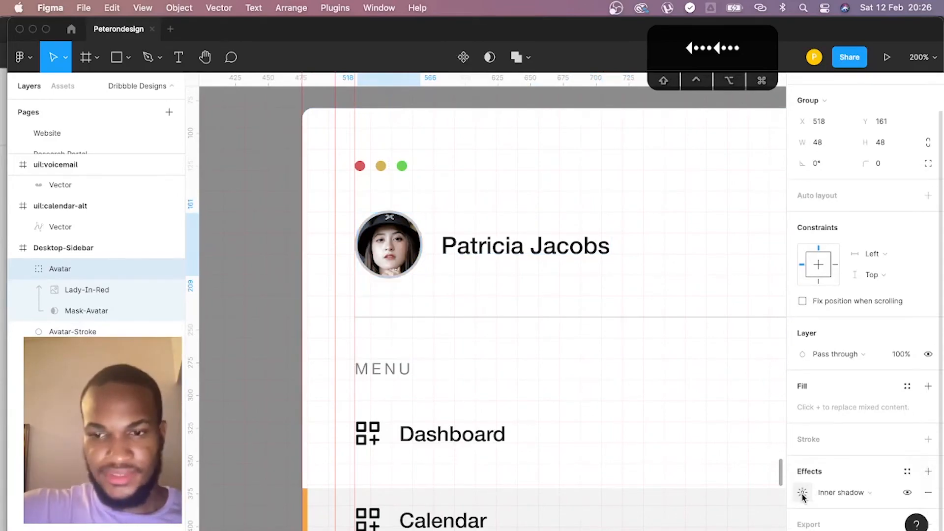
click(802, 492)
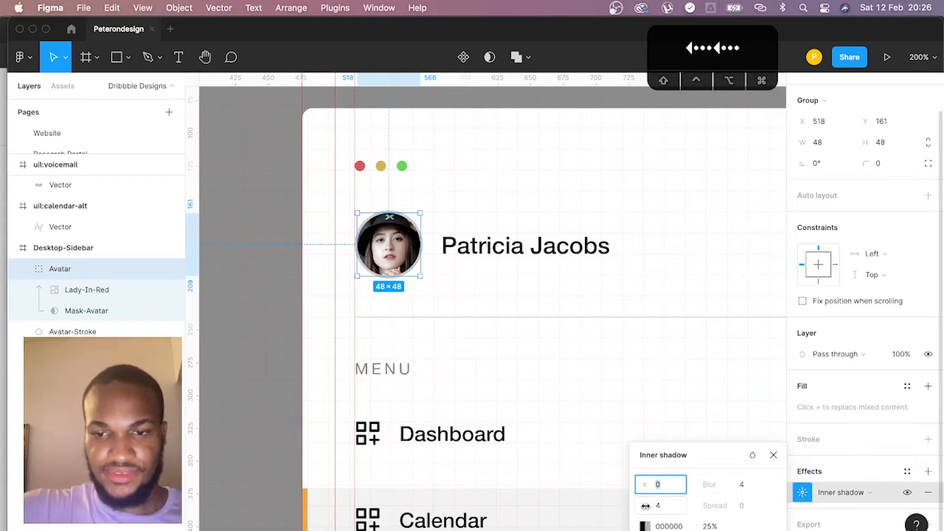
drag(646, 506, 664, 506)
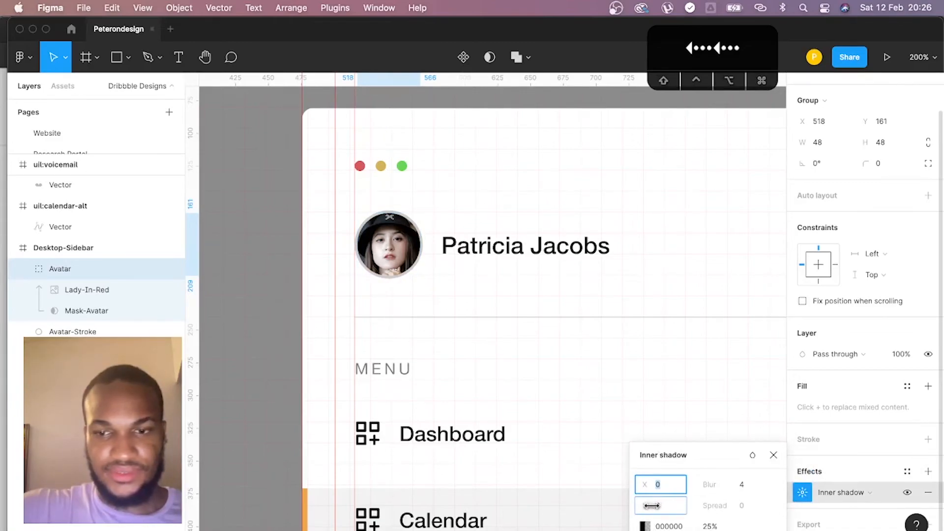
click(687, 362)
scroll(130, 306, up, 3)
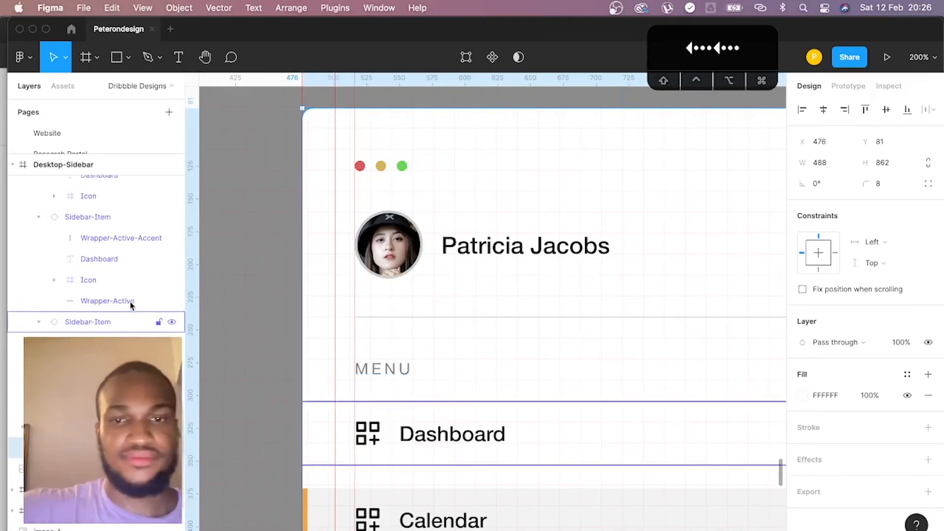
- Try lightness 20 and 50 on the Dashboard menu label's fill, settling on grey HSL 0, 0, 40 (666666)
key(super+minus)
drag(518, 350, 408, 255)
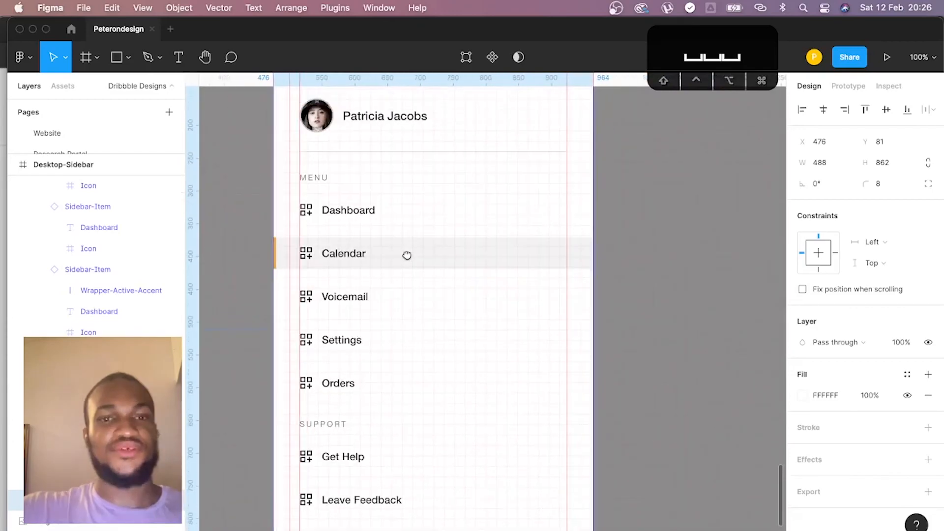
super+click(357, 215)
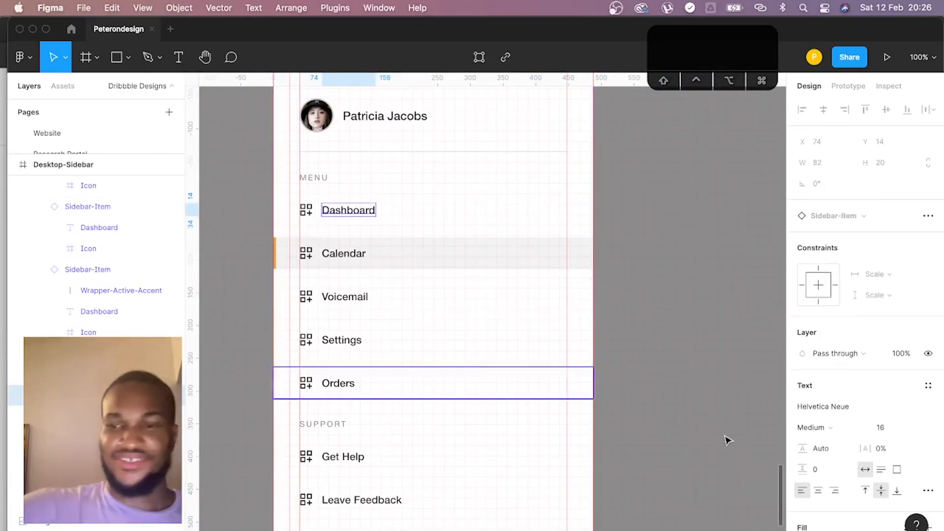
scroll(867, 441, down, 3)
scroll(447, 289, up, 2)
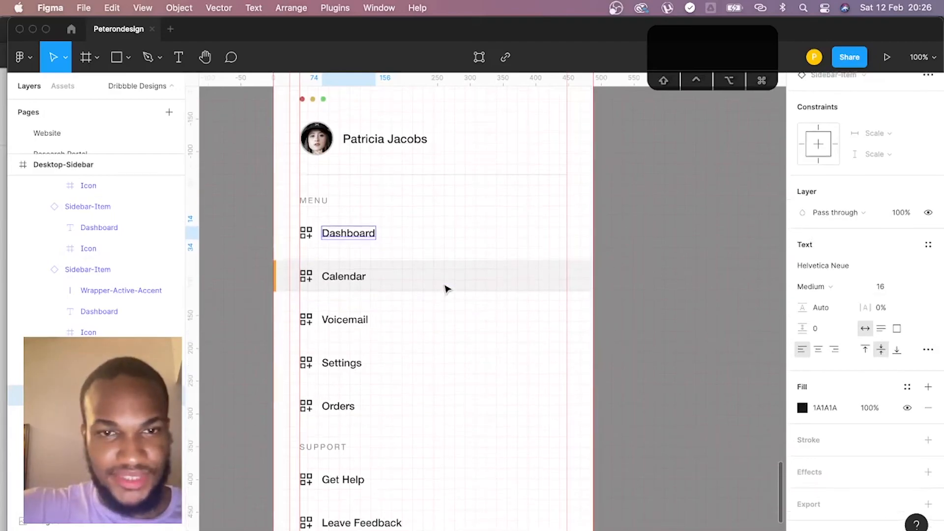
click(802, 409)
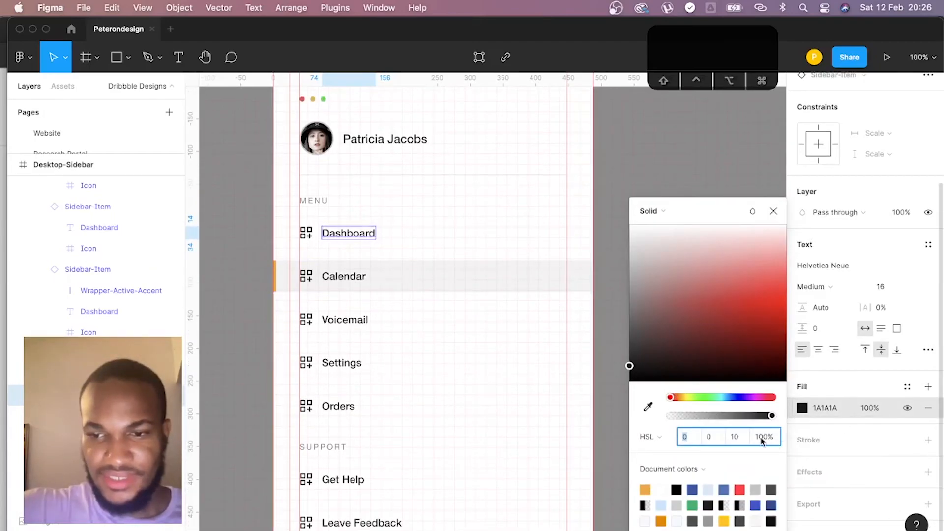
text(20)
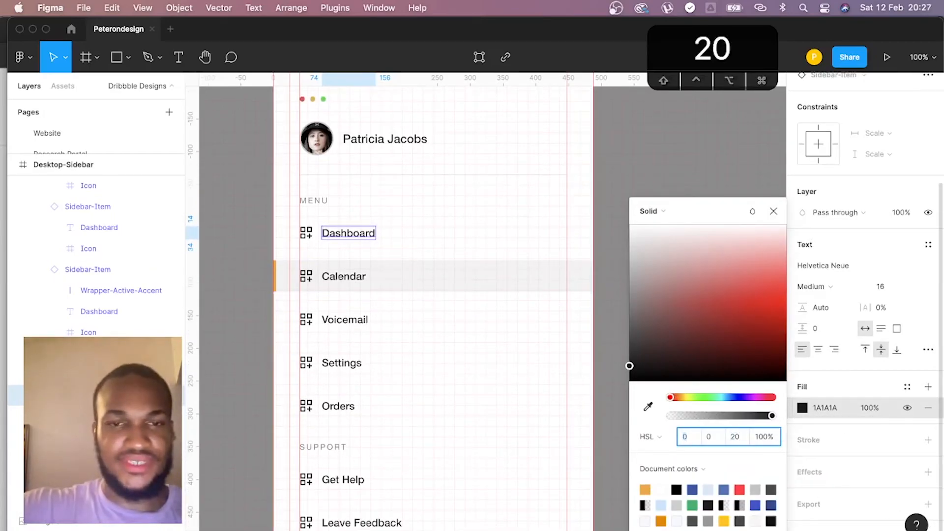
key(Return)
click(747, 441)
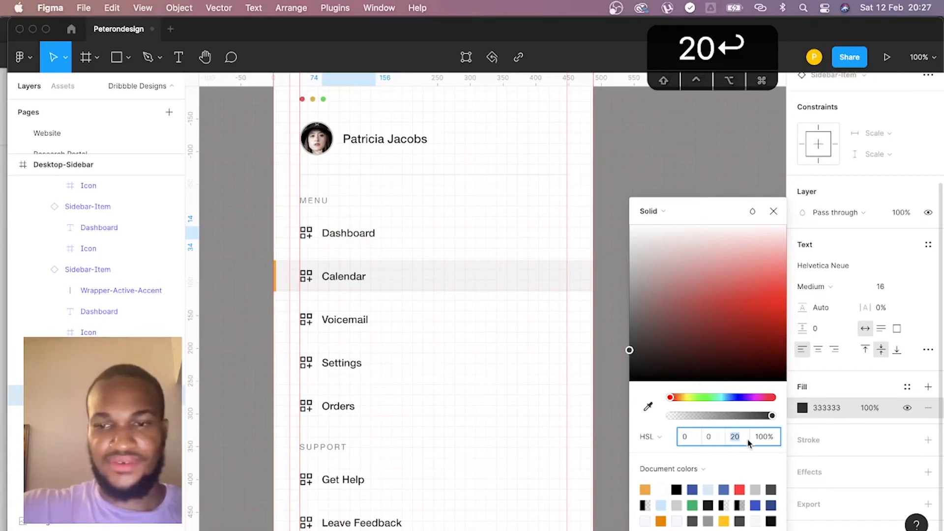
text(50)
key(Return)
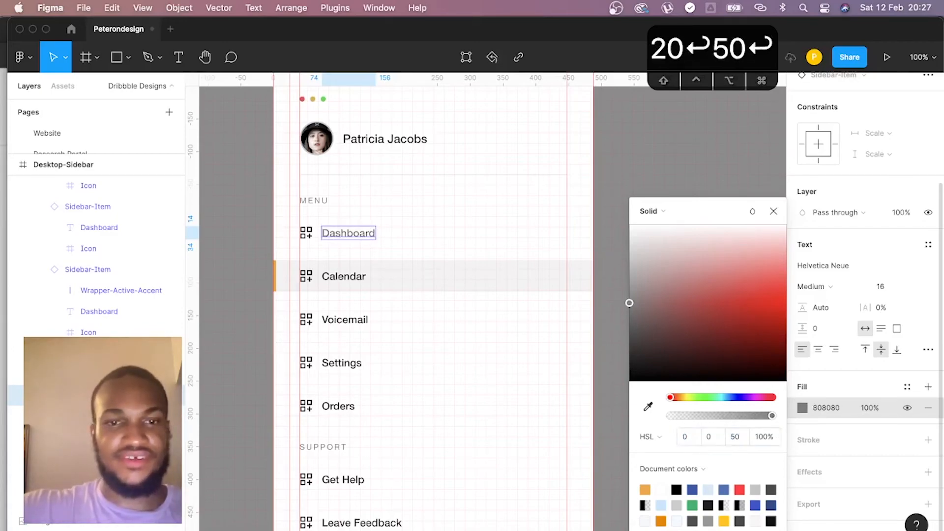
click(746, 441)
text(40)
key(Return)
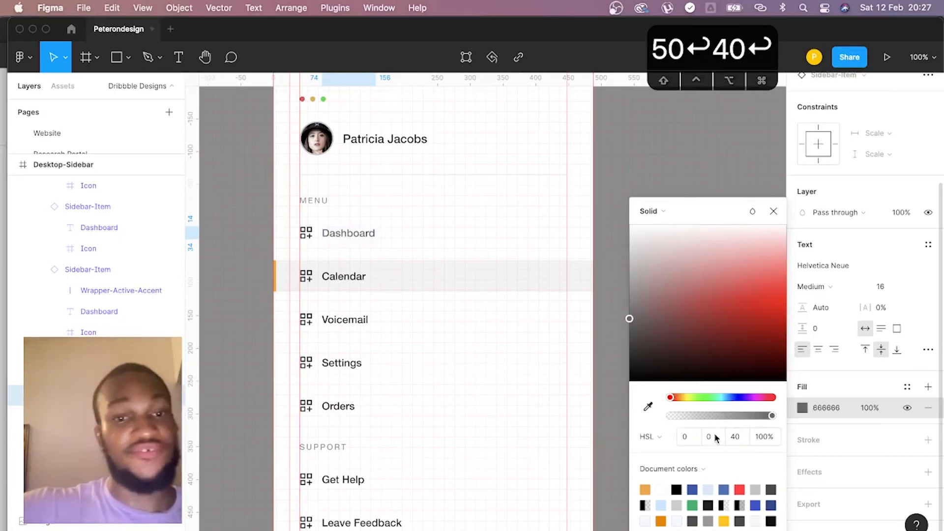
- Select the Dashboard icon plus the other inactive items' icons and labels, and recolour their black 000000 to HSL 0, 0, 40 (666666)
click(306, 232)
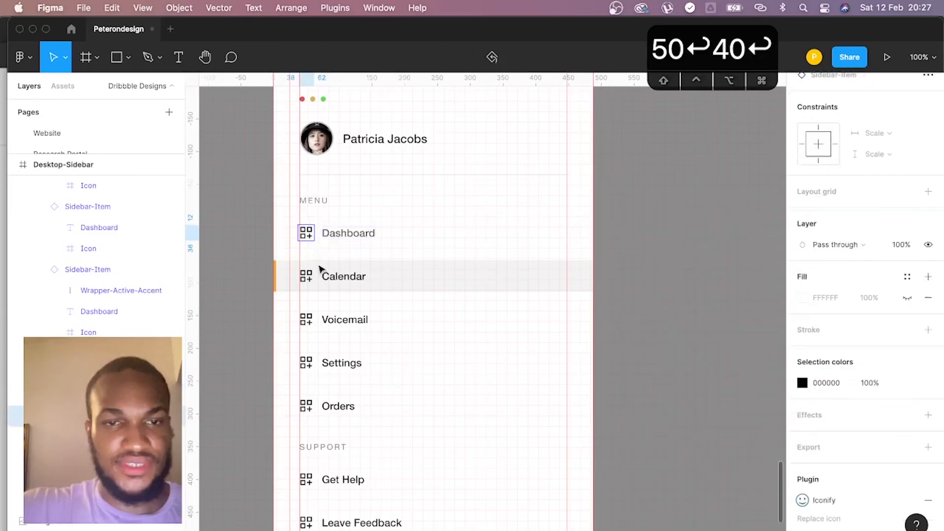
shift+click(344, 320)
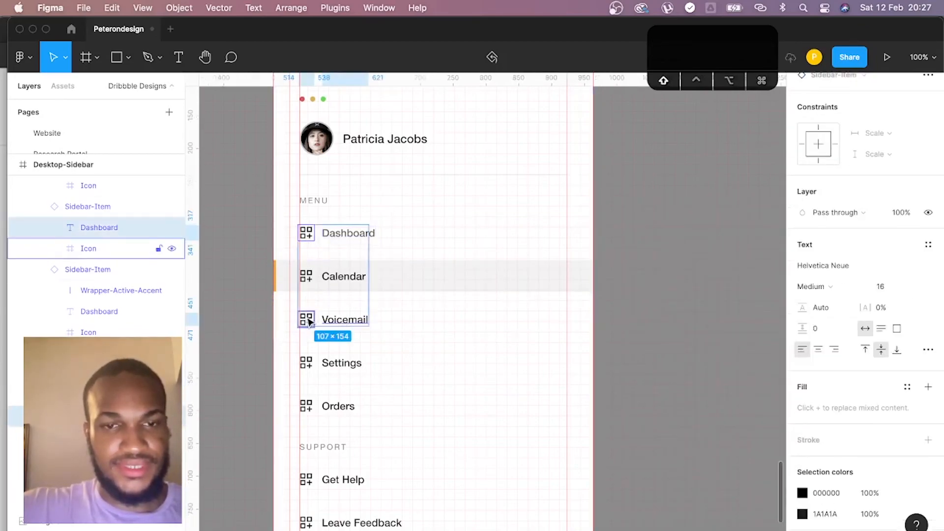
shift+click(346, 366)
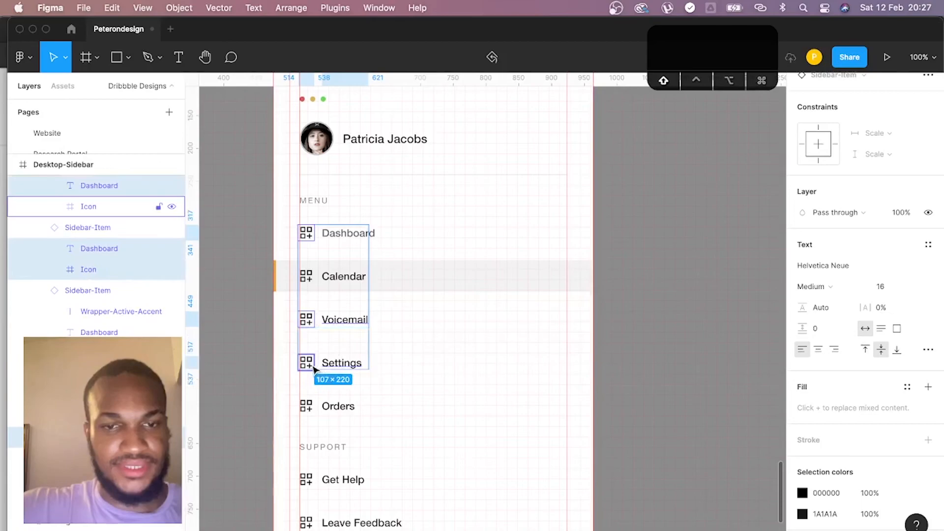
shift+click(346, 410)
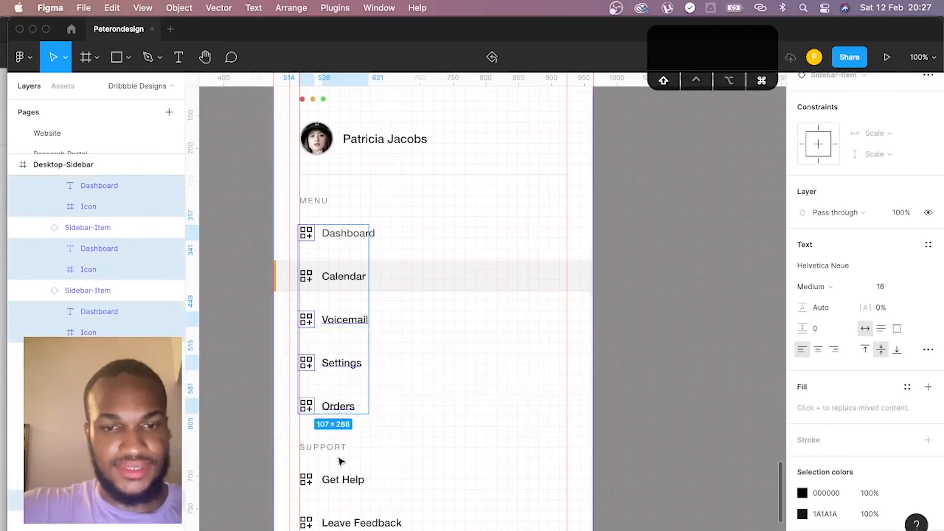
shift+click(344, 480)
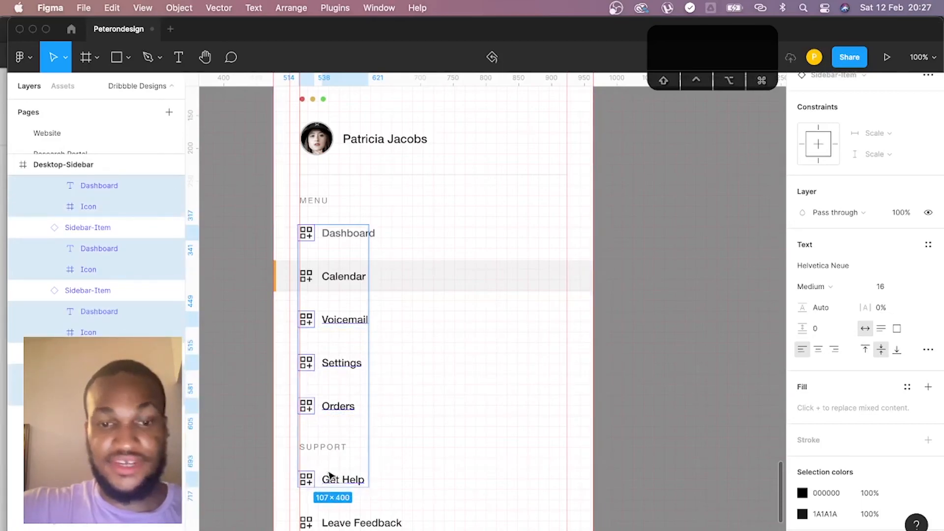
scroll(331, 476, down, 3)
shift+click(326, 395)
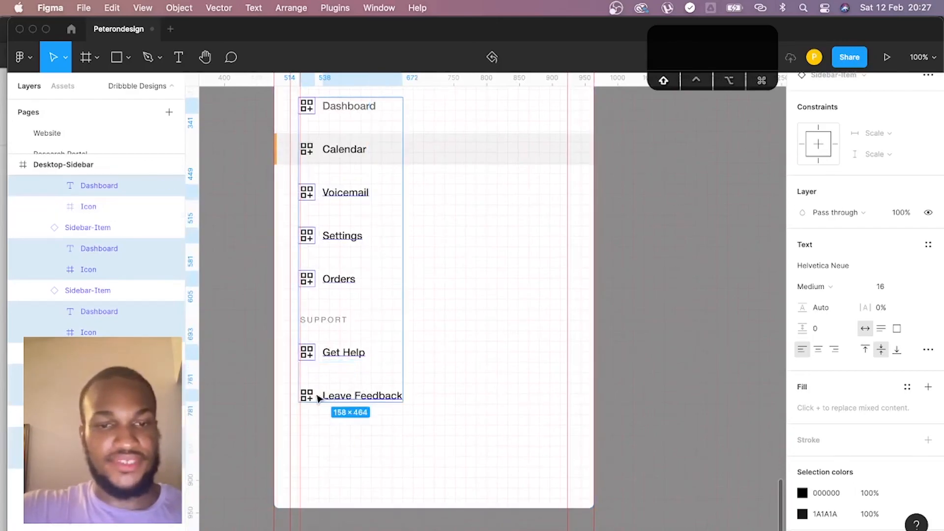
shift+click(311, 397)
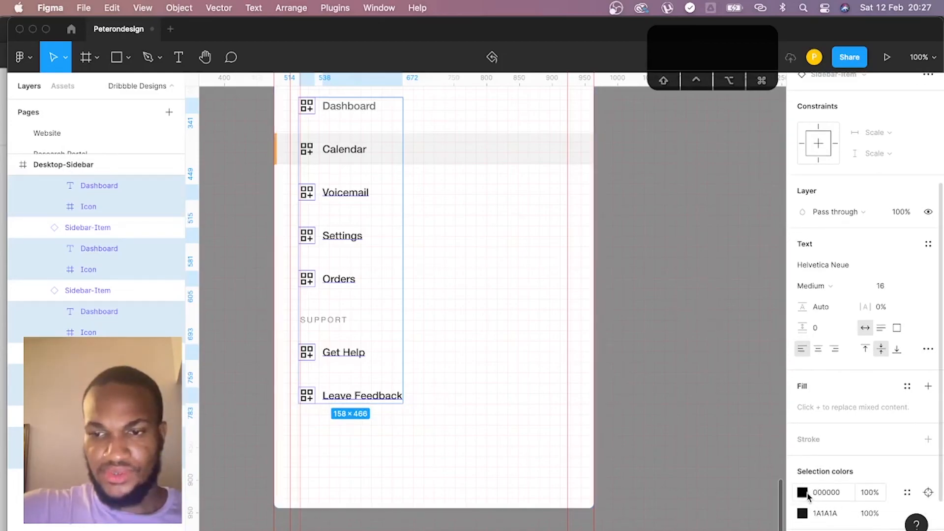
click(803, 492)
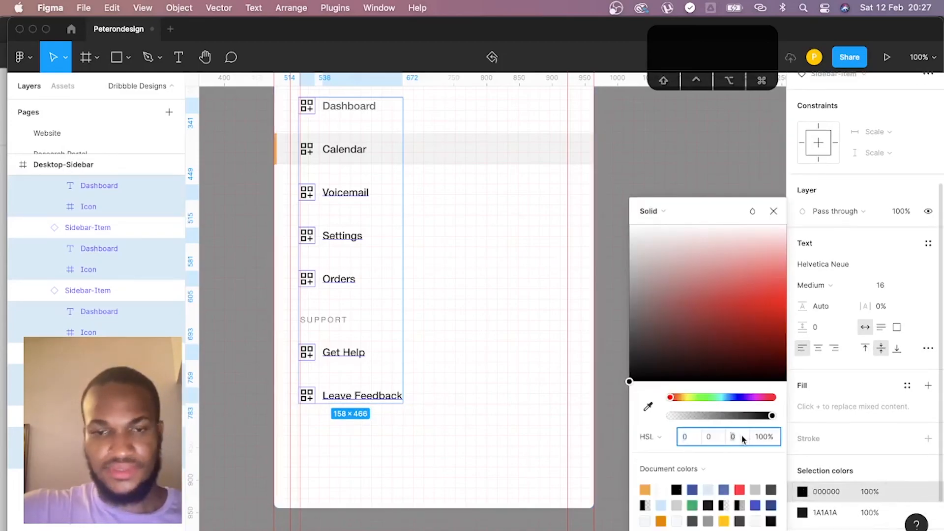
text(40)
key(Return)
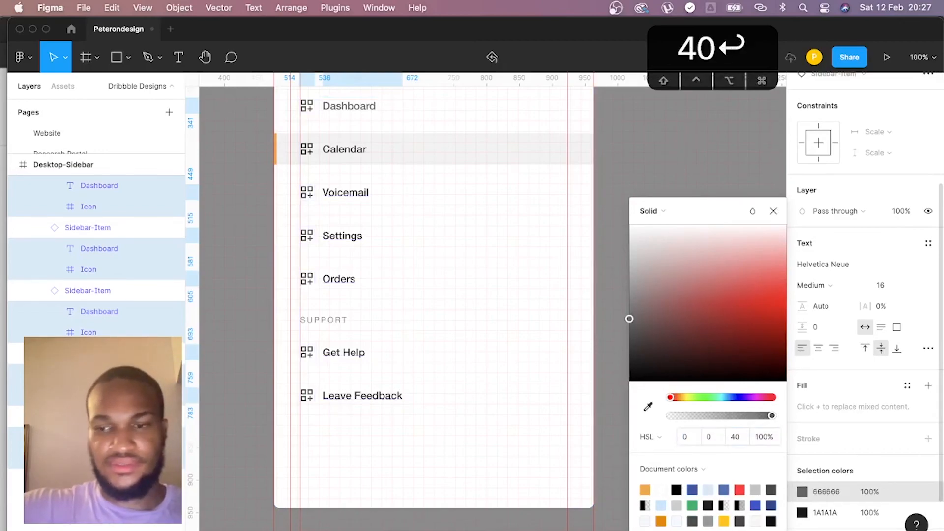
- Recolour the selected inactive labels' 1A1A1A to HSL 0, 0, 40 (666666)
click(831, 512)
click(735, 437)
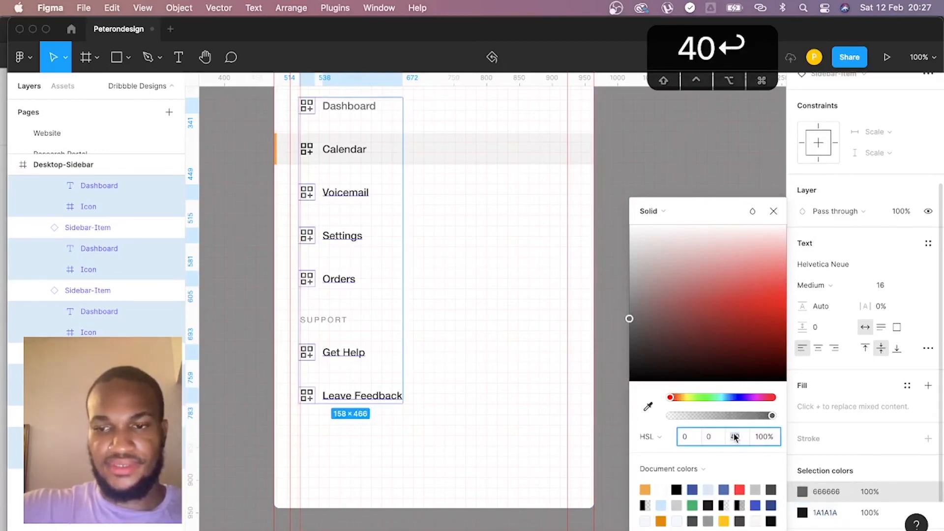
click(801, 513)
text(40)
key(Return)
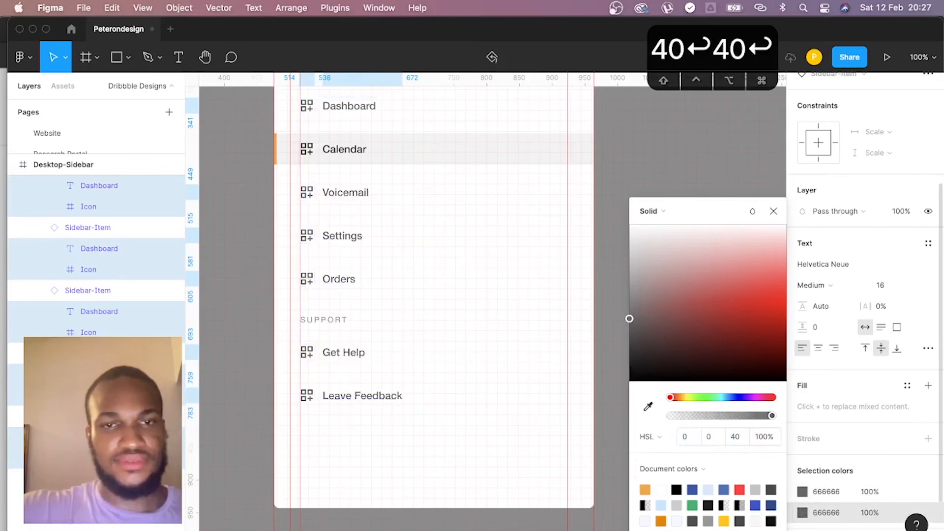
scroll(497, 247, up, 3)
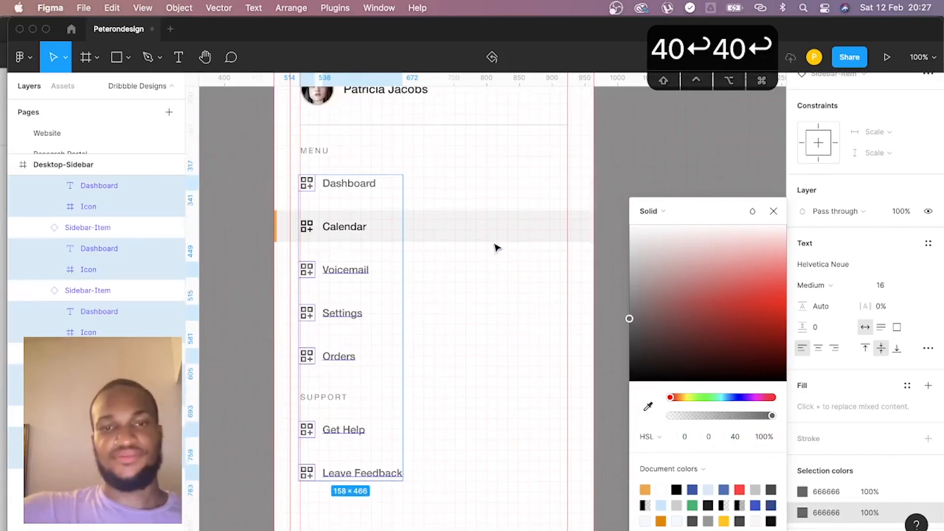
click(774, 211)
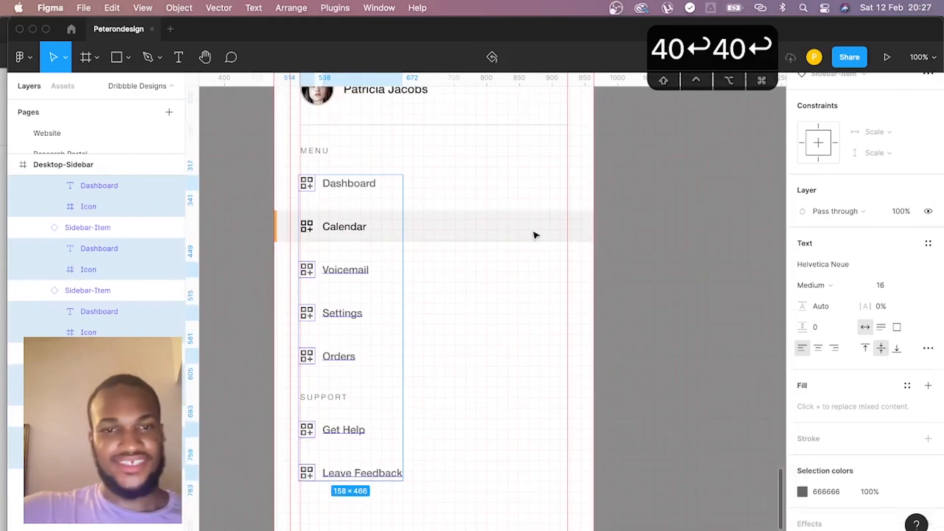
- Set the Dashboard label in the Sidebar-Item component's inactive variant to Regular weight and check the sidebar's menu items
click(373, 185)
click(366, 184)
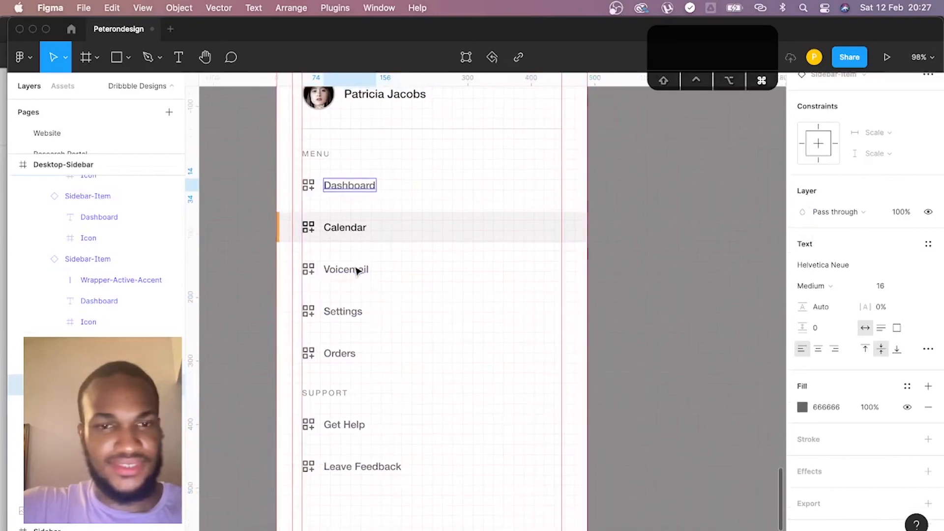
scroll(378, 203, down, 1)
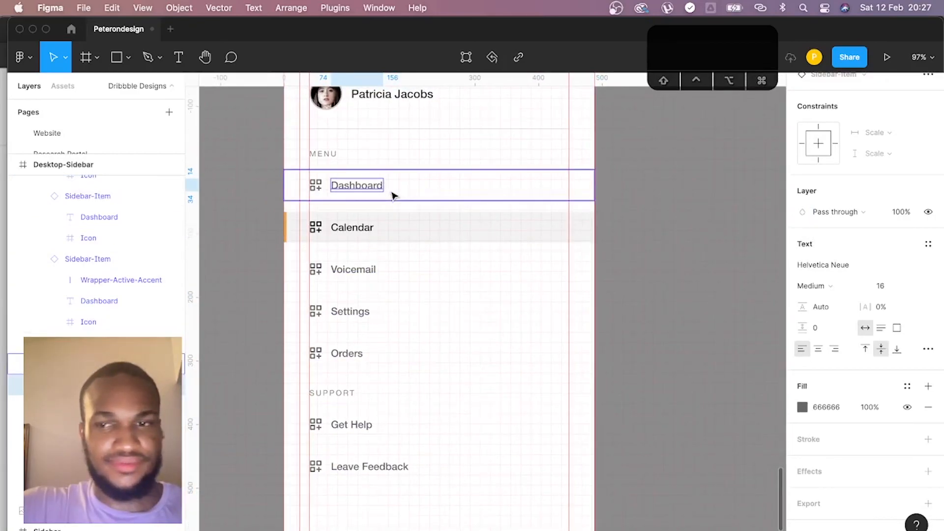
scroll(443, 199, up, 10)
scroll(443, 199, left, 5)
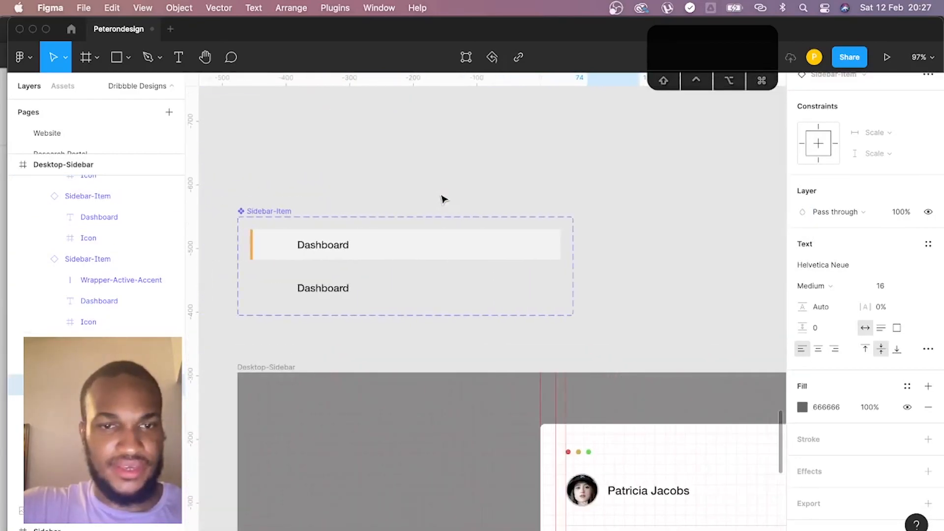
click(372, 287)
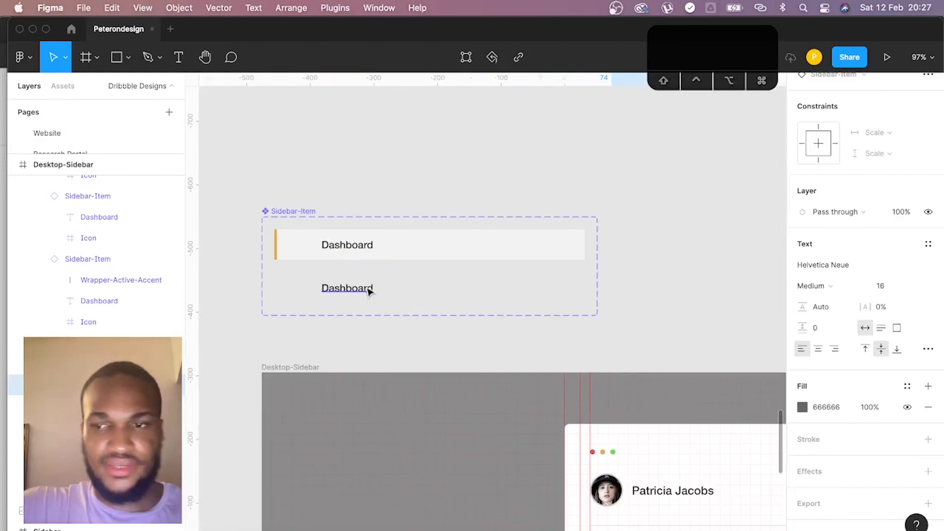
click(832, 286)
click(827, 270)
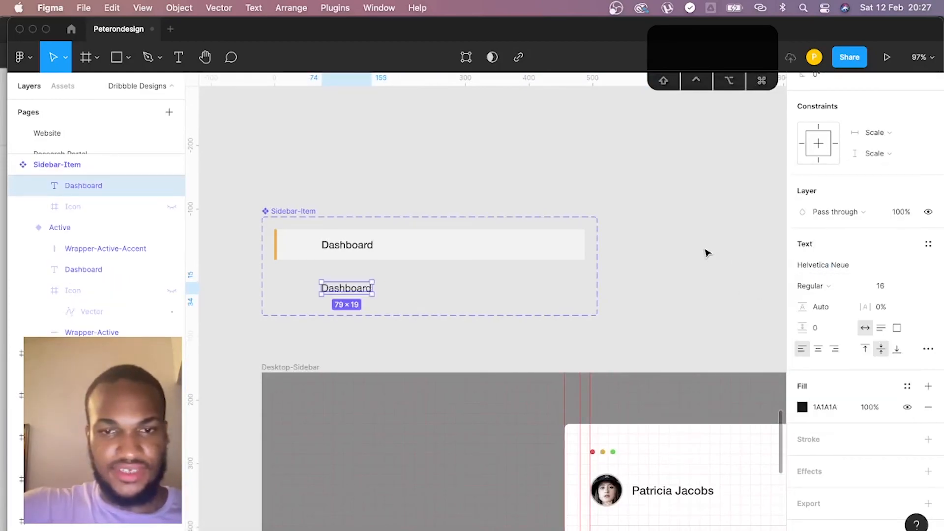
scroll(740, 261, down, 5)
scroll(674, 255, right, 5)
scroll(646, 240, down, 5)
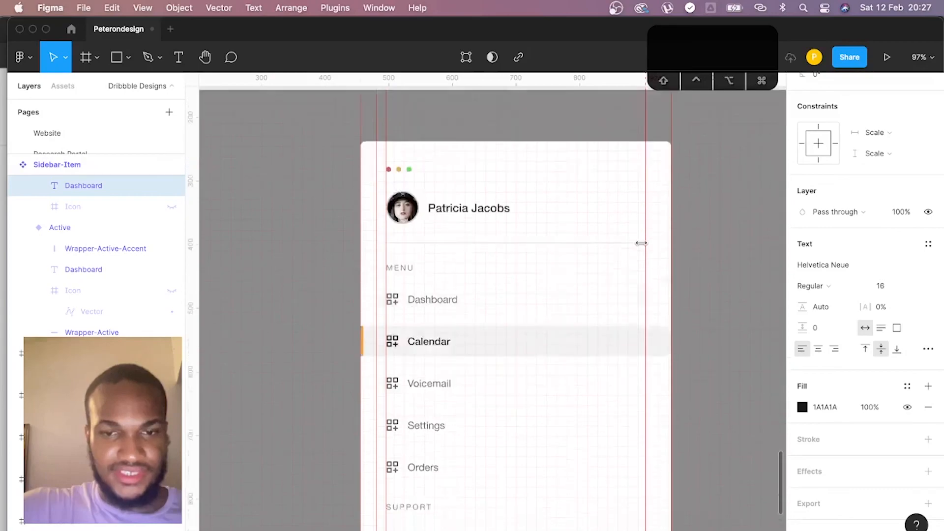
- Lighten the Desktop-Sidebar frame's background fill to light grey E3E3E3 (HSL 0, 0, 89)
scroll(513, 243, up, 2)
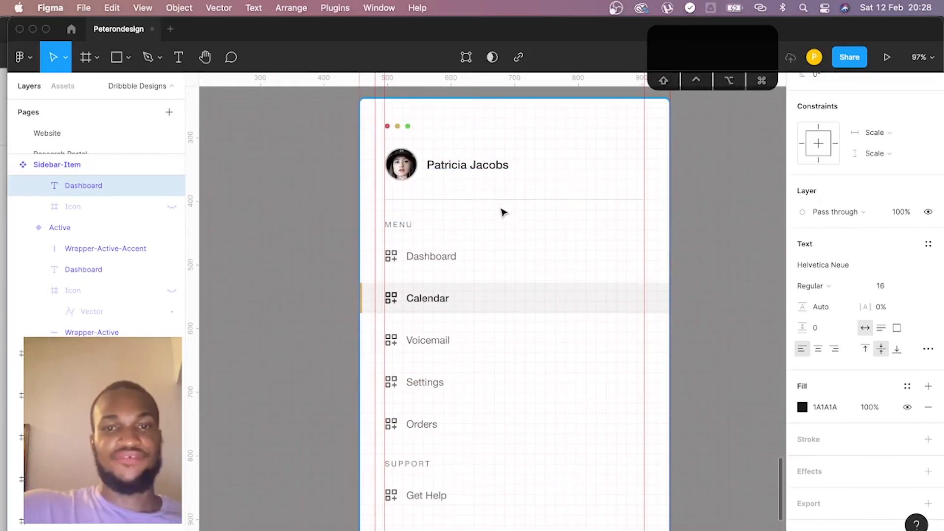
scroll(863, 99, up, 2)
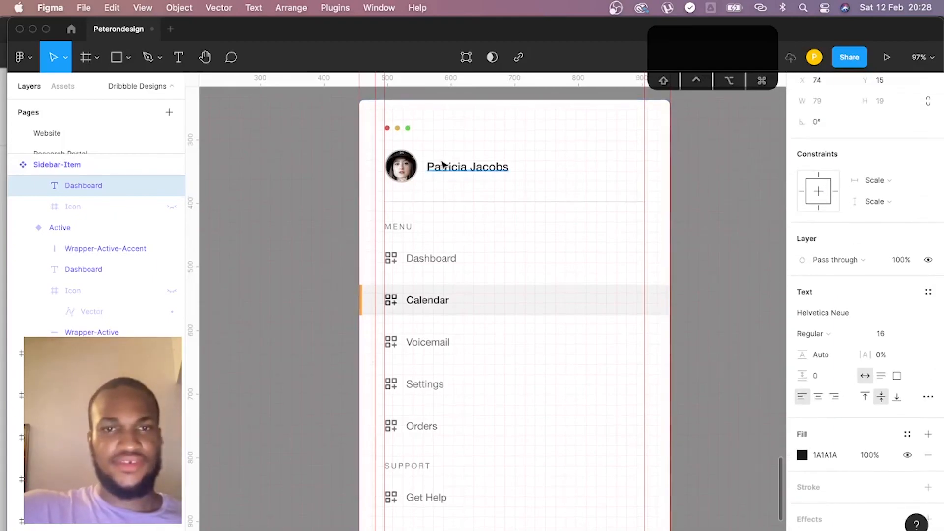
scroll(448, 163, up, 4)
scroll(433, 169, left, 3)
scroll(412, 183, up, 1)
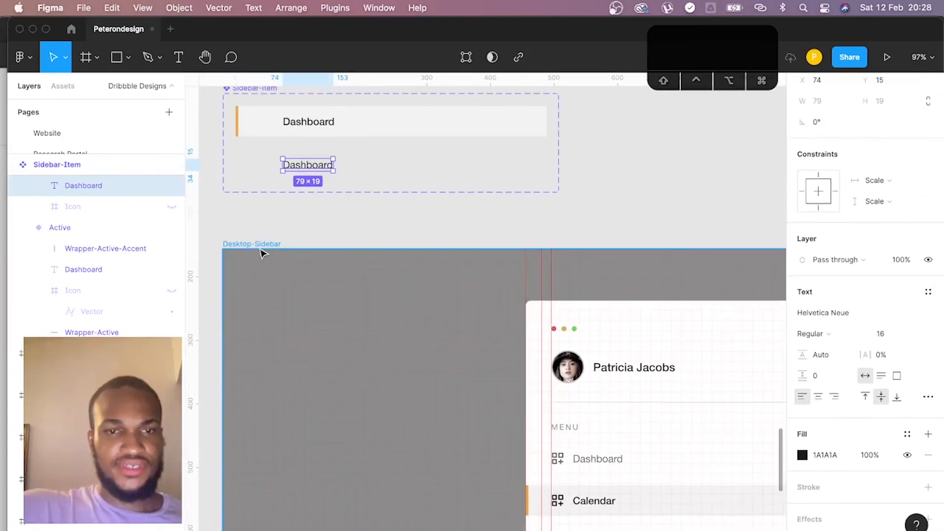
click(511, 258)
scroll(521, 254, down, 2)
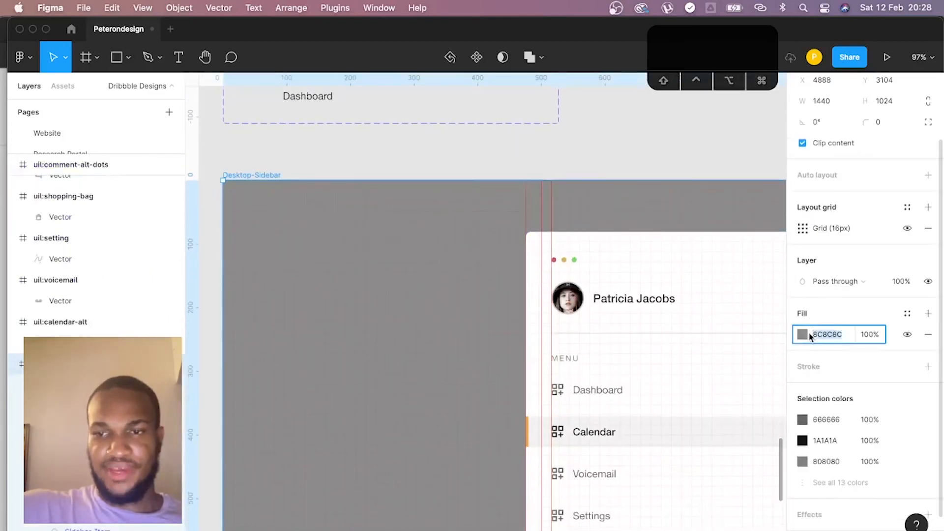
click(803, 336)
drag(712, 324, 611, 252)
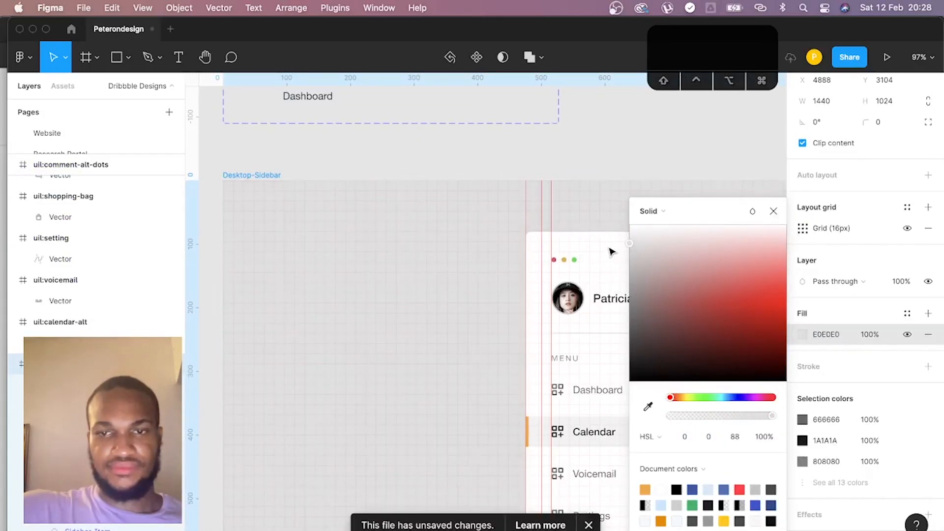
click(775, 212)
scroll(613, 236, right, 5)
scroll(612, 236, down, 3)
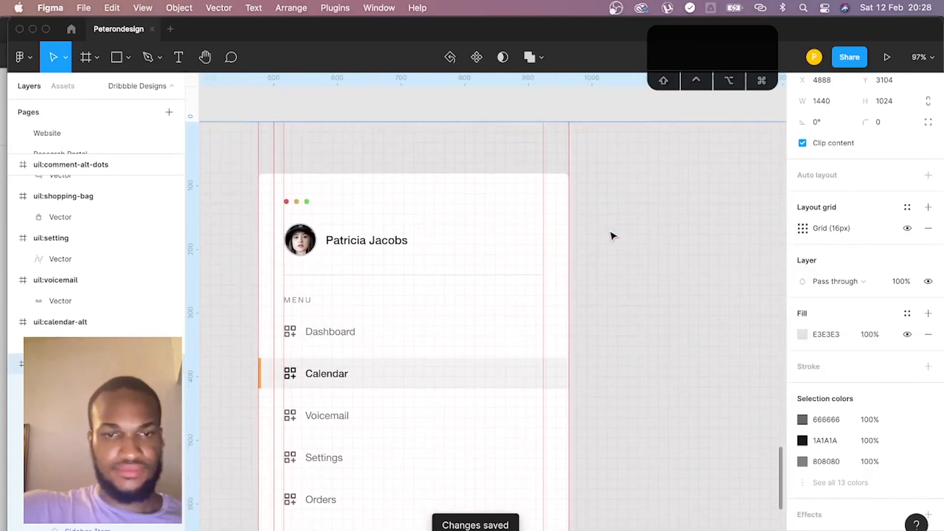
- Hide the Desktop-Sidebar frame's 16px layout grid and remove the vertical ruler guides around the sidebar
scroll(625, 229, up, 2)
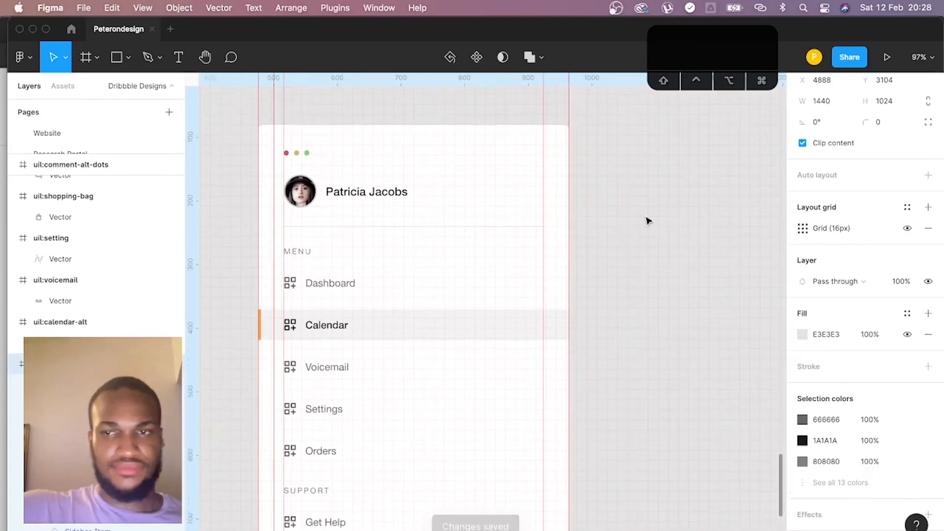
click(908, 227)
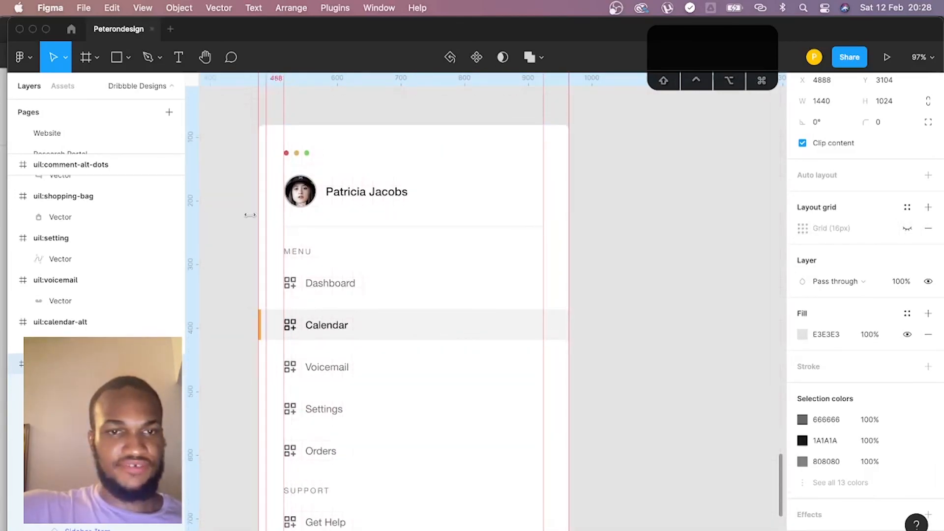
drag(284, 212, 136, 206)
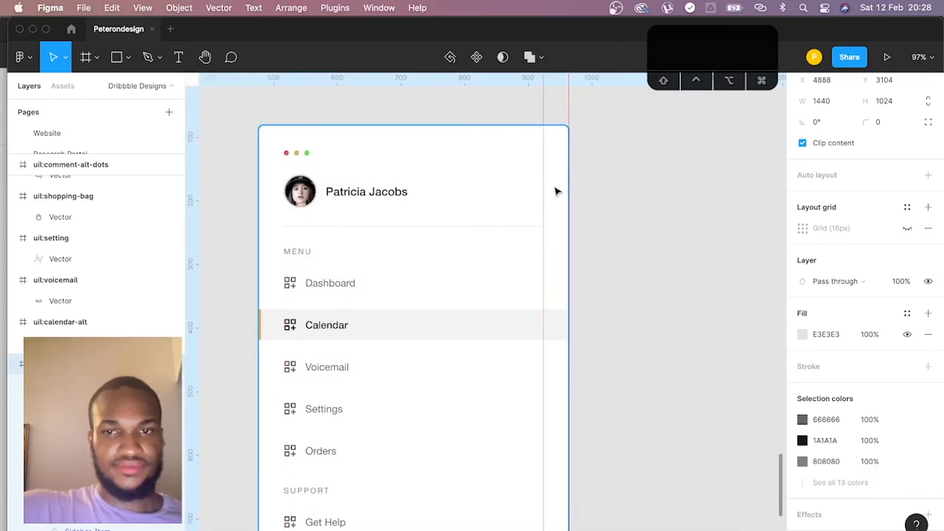
drag(544, 187, 63, 164)
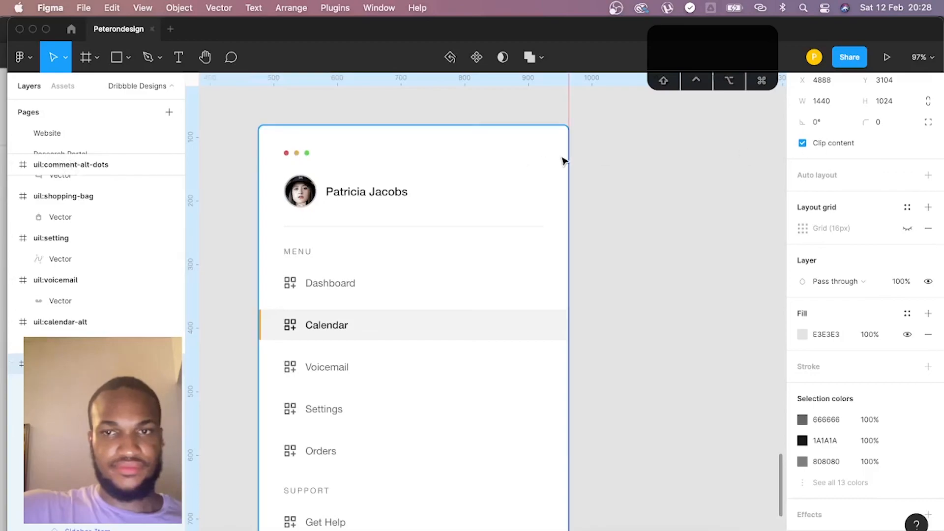
drag(566, 155, 20, 112)
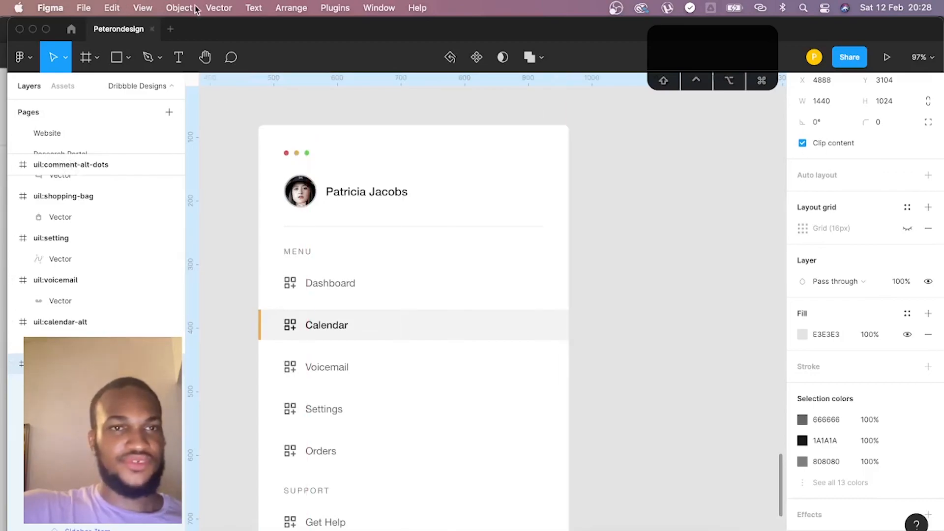
- Hide the editor's interface and review the finished sidebar from the profile header to the Support items
click(143, 8)
click(196, 148)
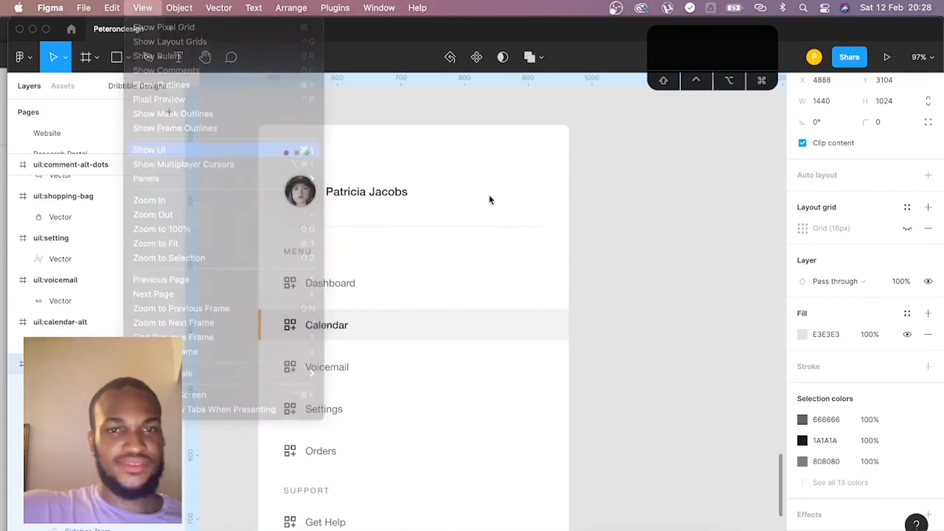
scroll(499, 202, left, 2)
scroll(499, 202, down, 4)
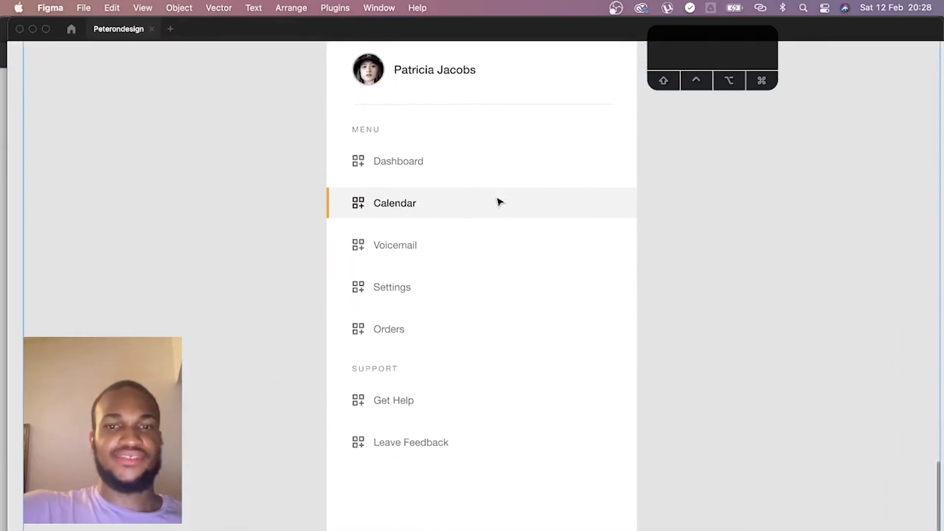
scroll(500, 201, up, 2)
scroll(500, 202, up, 3)
scroll(500, 202, down, 4)
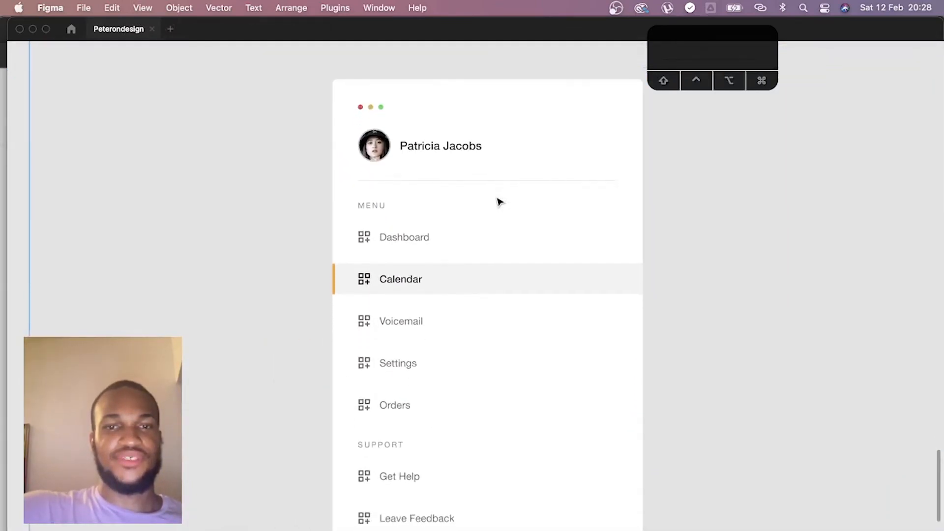
scroll(500, 202, right, 3)
scroll(499, 201, up, 2)
scroll(499, 201, left, 3)
scroll(499, 202, down, 2)
scroll(499, 202, up, 3)
scroll(499, 202, down, 2)
scroll(500, 201, up, 1)
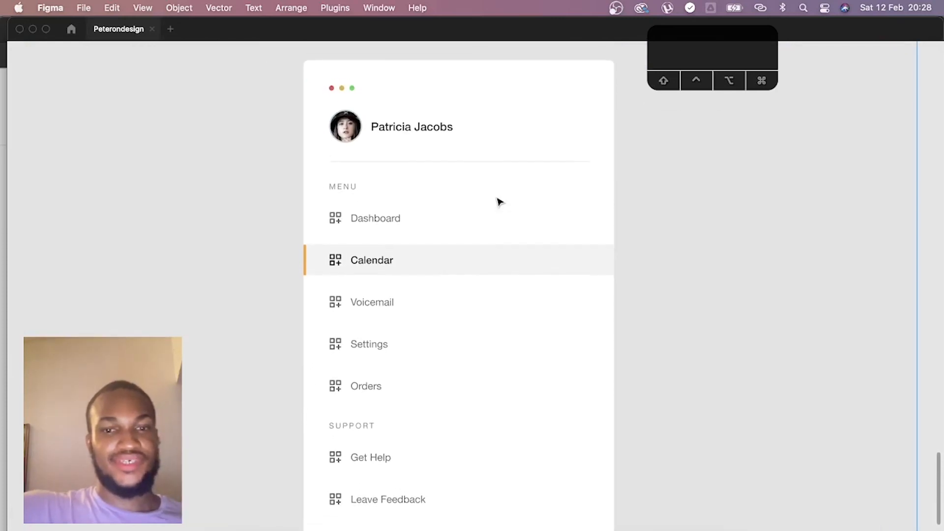